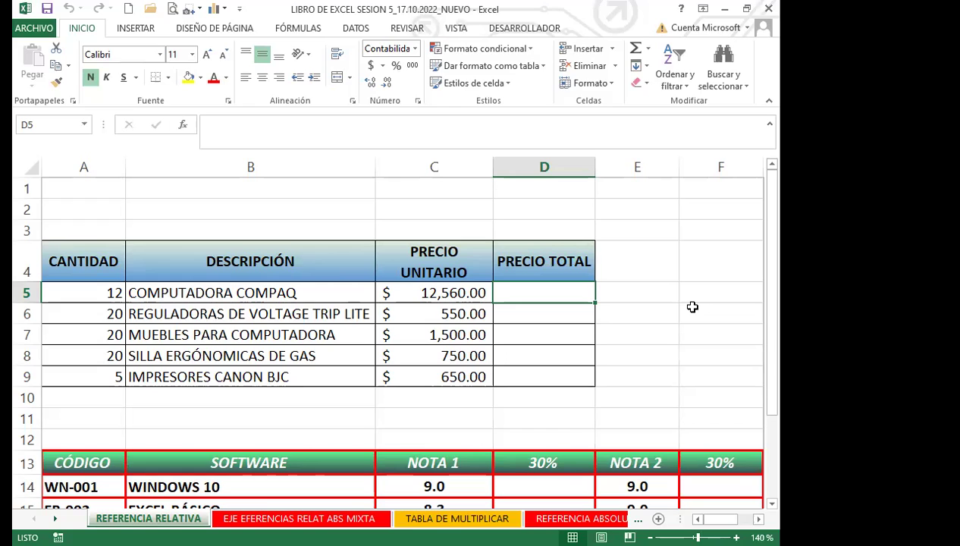
Enter the formula =A5*C5 in D5 to calculate the total price of the first product
text(=)
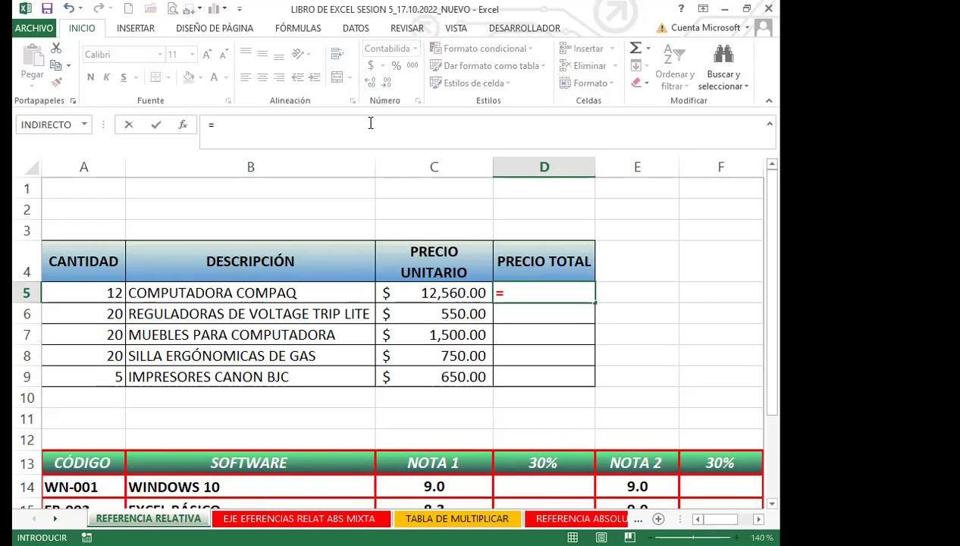
click(89, 292)
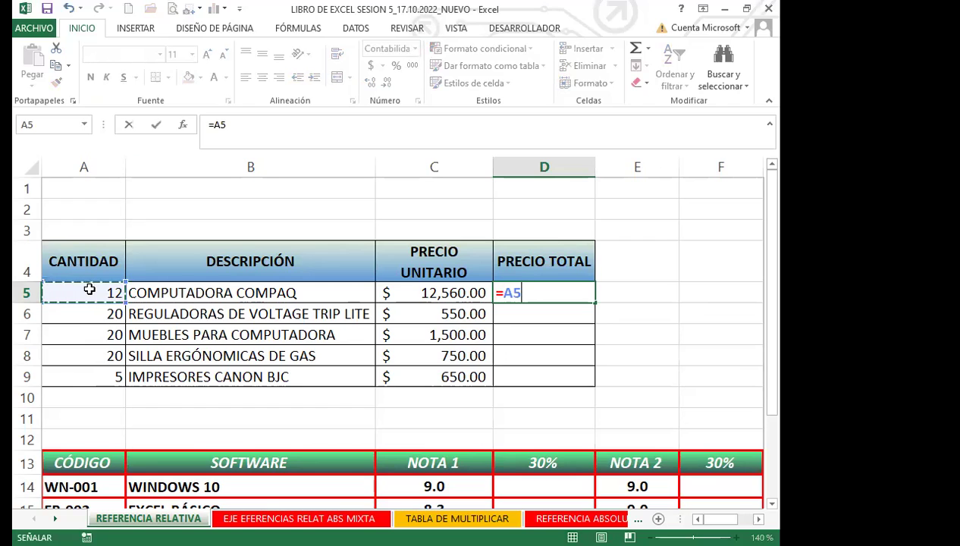
text(*)
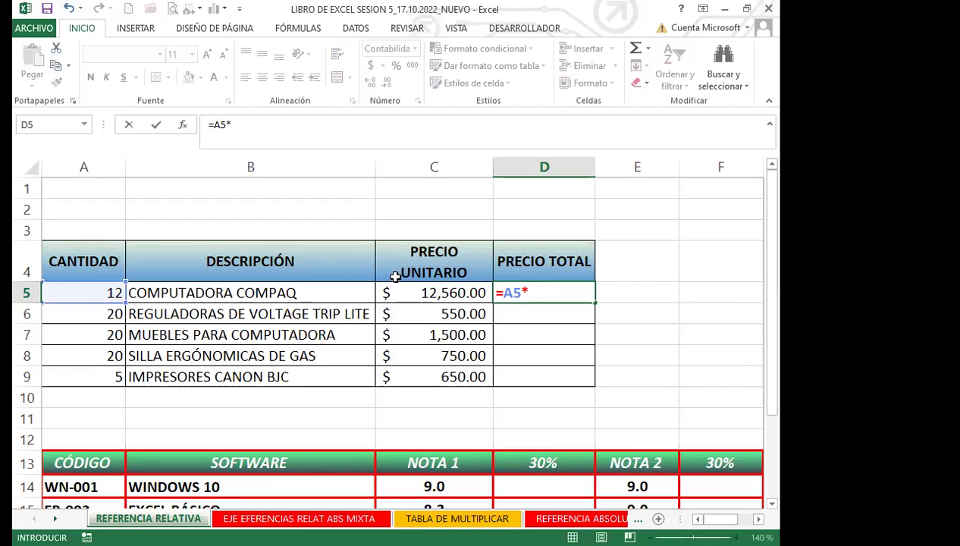
click(426, 294)
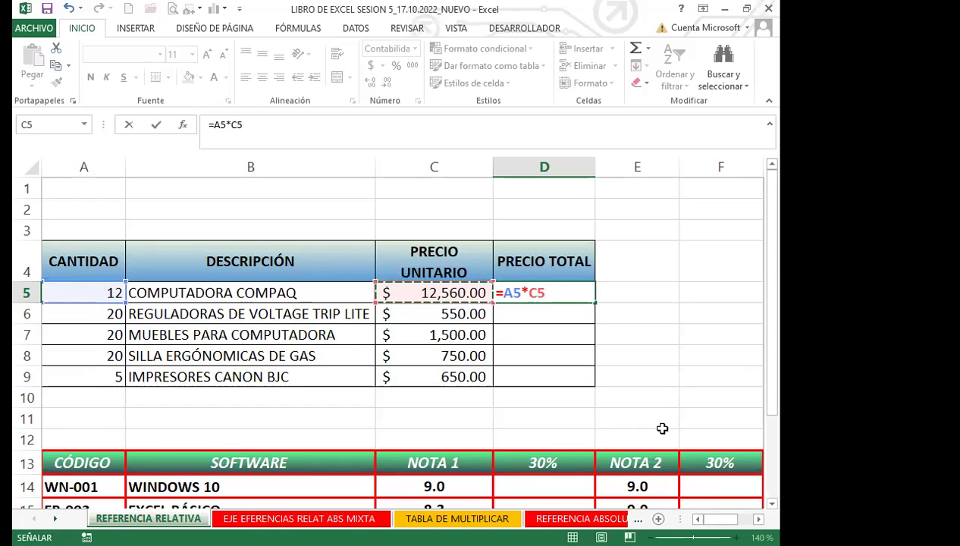
key(Return)
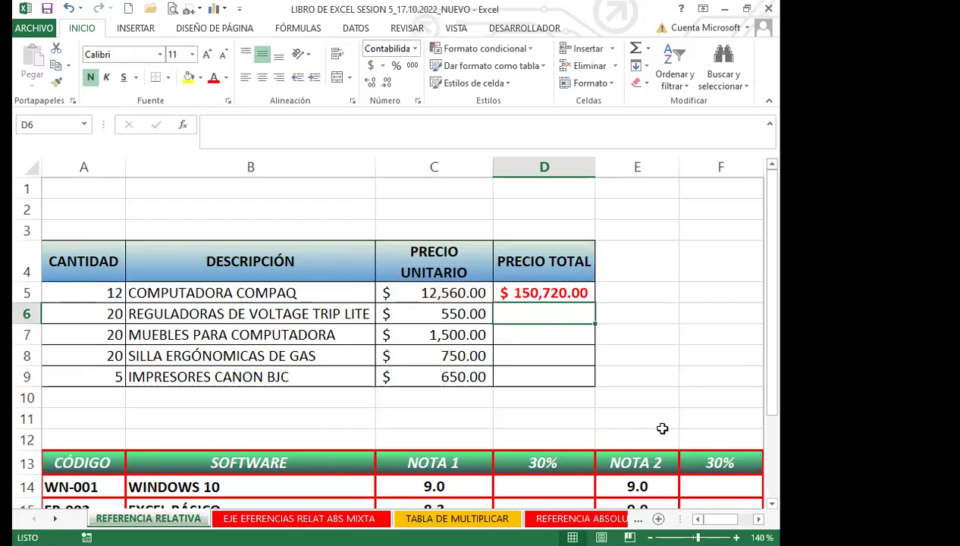
click(547, 294)
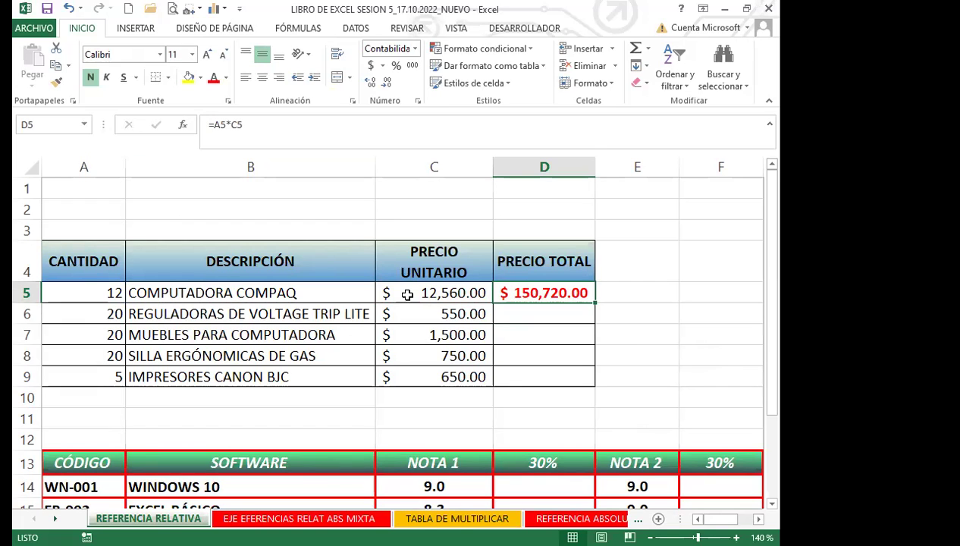
Enter the constant-based formula =12*12560 in E5 and apply the accounting number format to that cell
click(625, 289)
text(=)
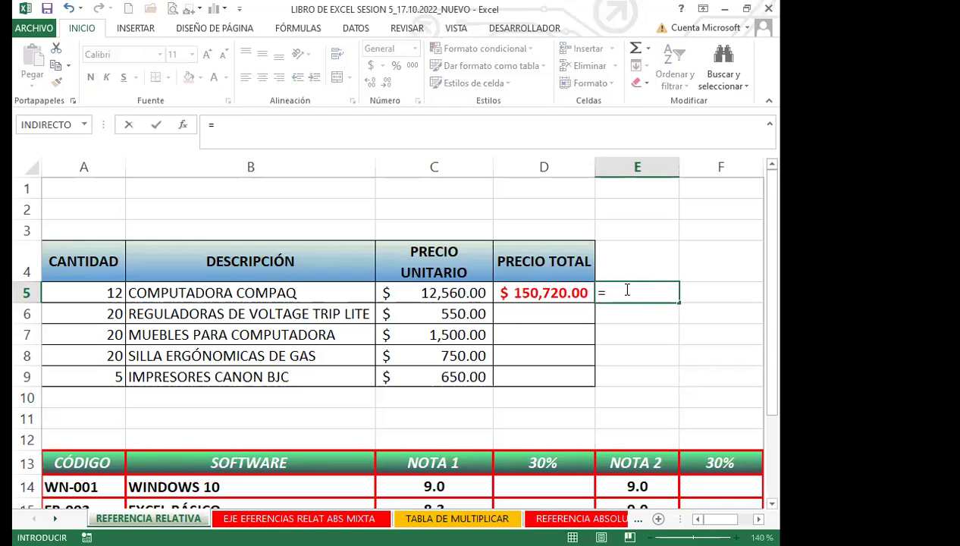
text(12*15)
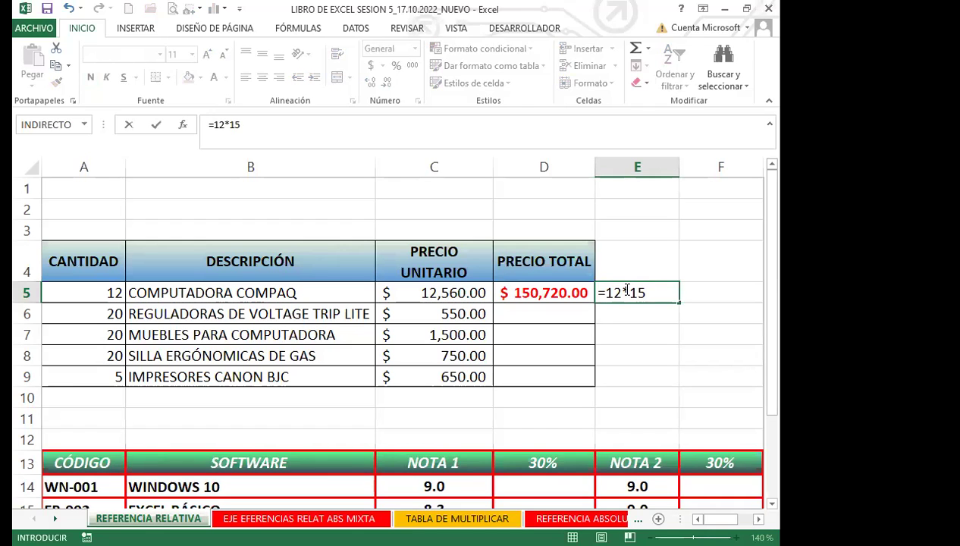
key(BackSpace)
text(2560)
key(Return)
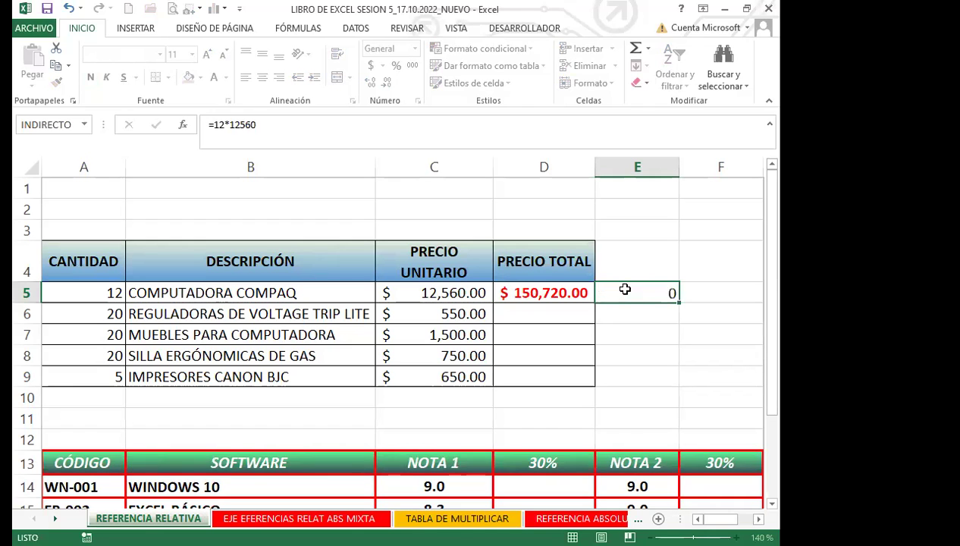
click(623, 292)
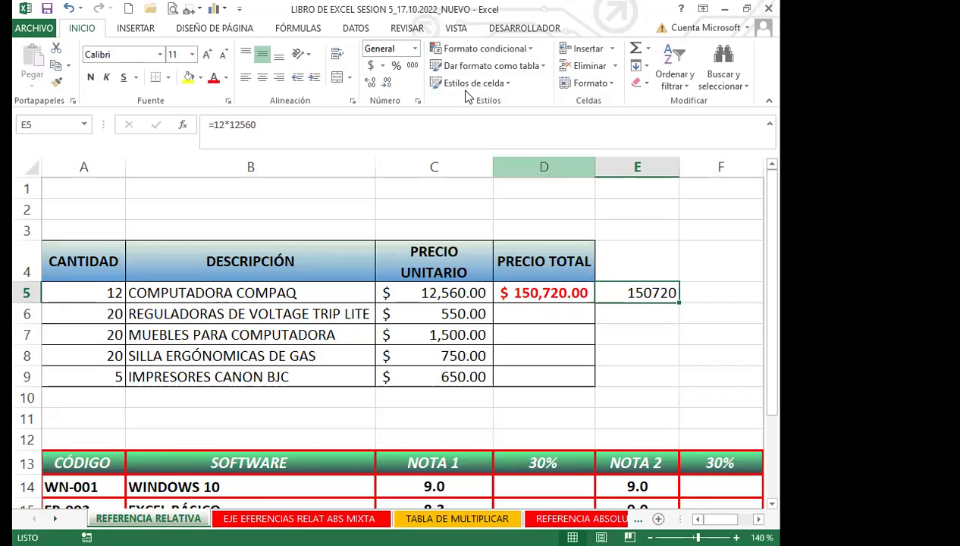
click(371, 65)
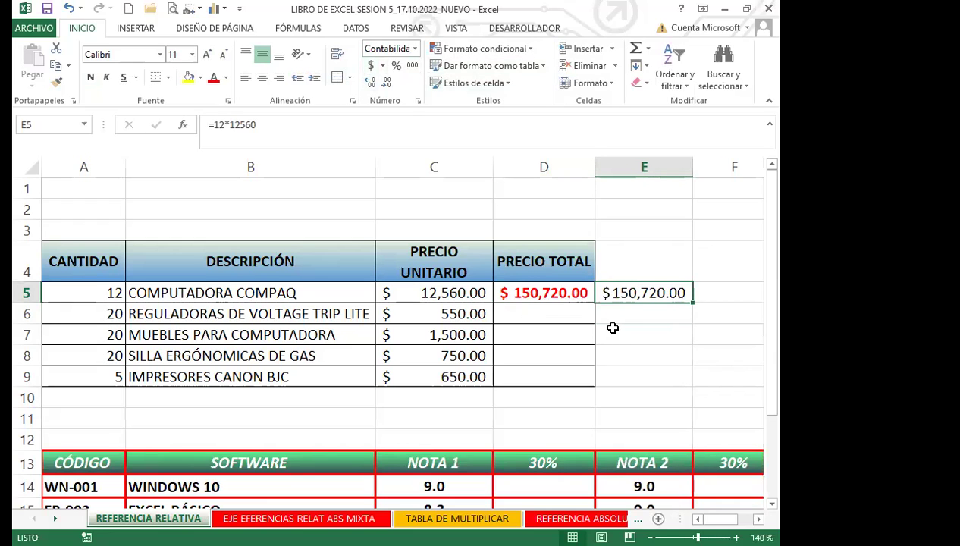
Fill the PRECIO TOTAL formula from D5 down through D9 and review the formula in each row
click(549, 302)
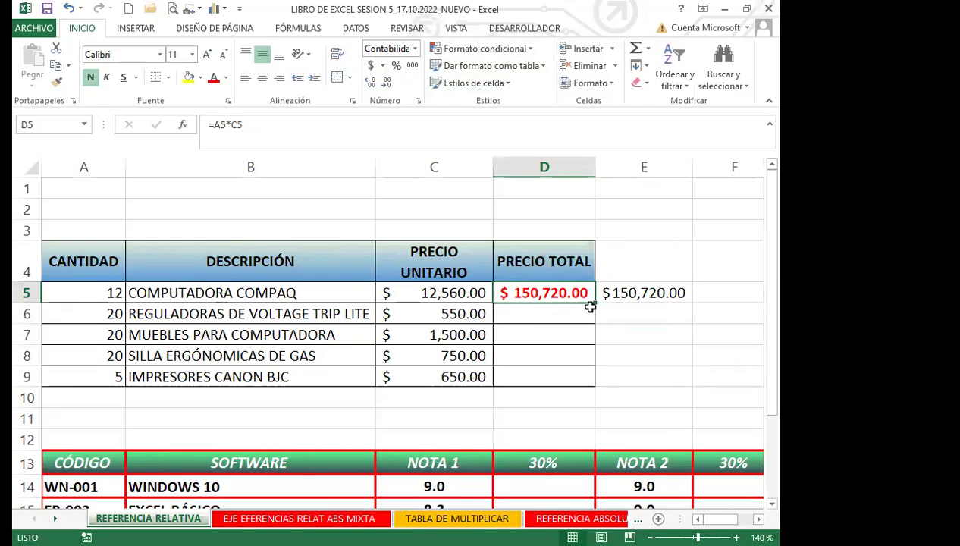
drag(595, 303, 599, 388)
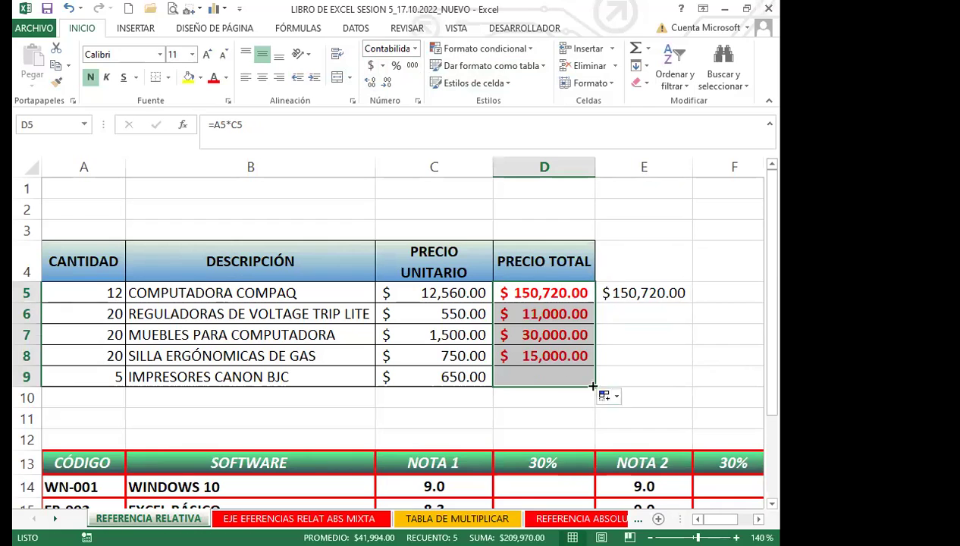
click(540, 381)
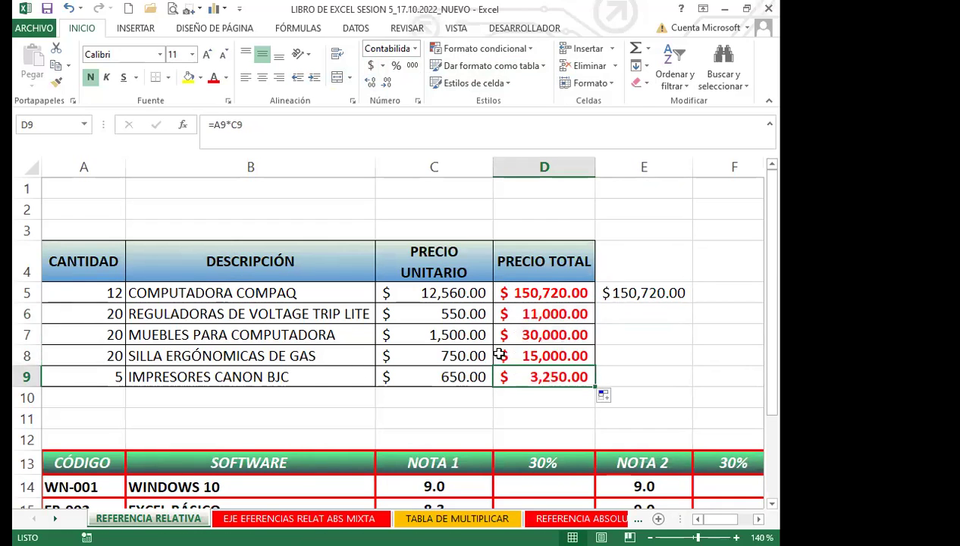
click(534, 297)
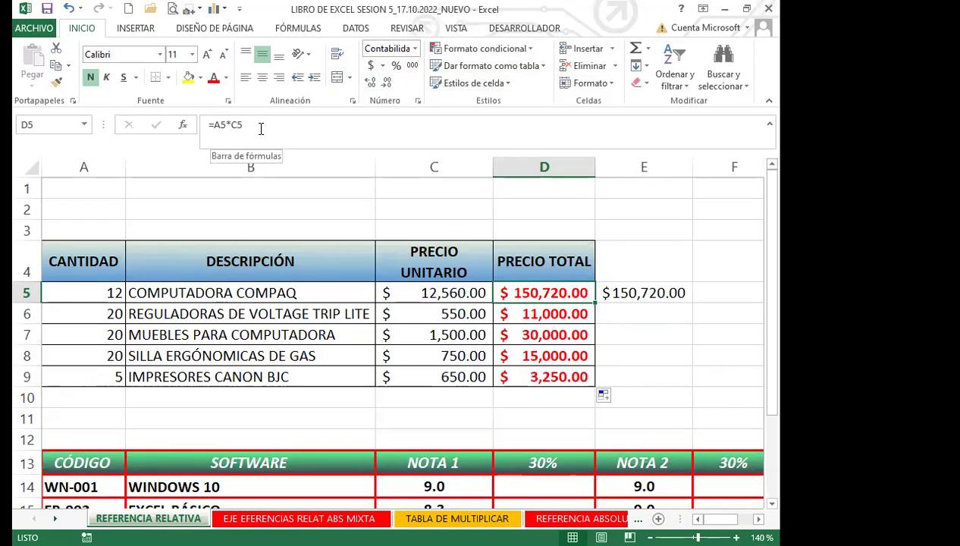
key(Down)
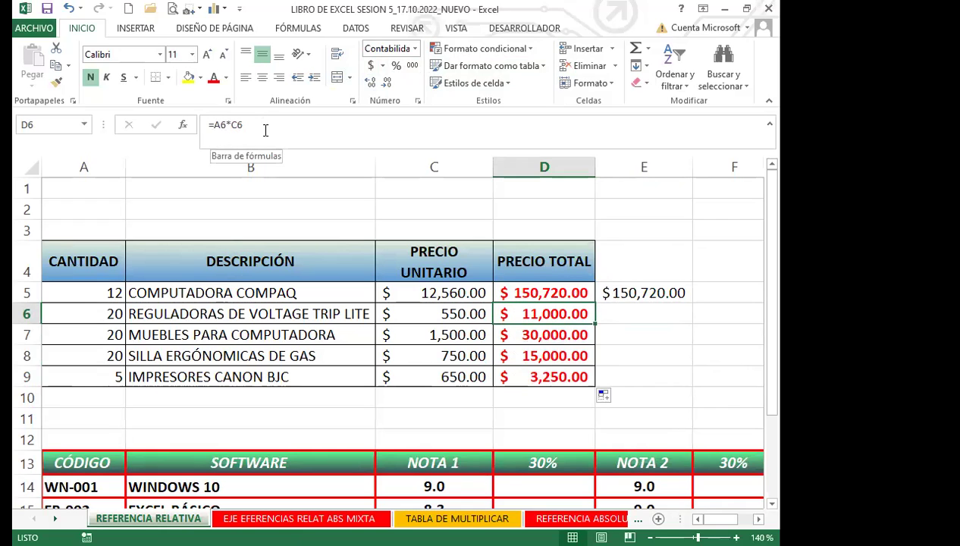
key(Down)
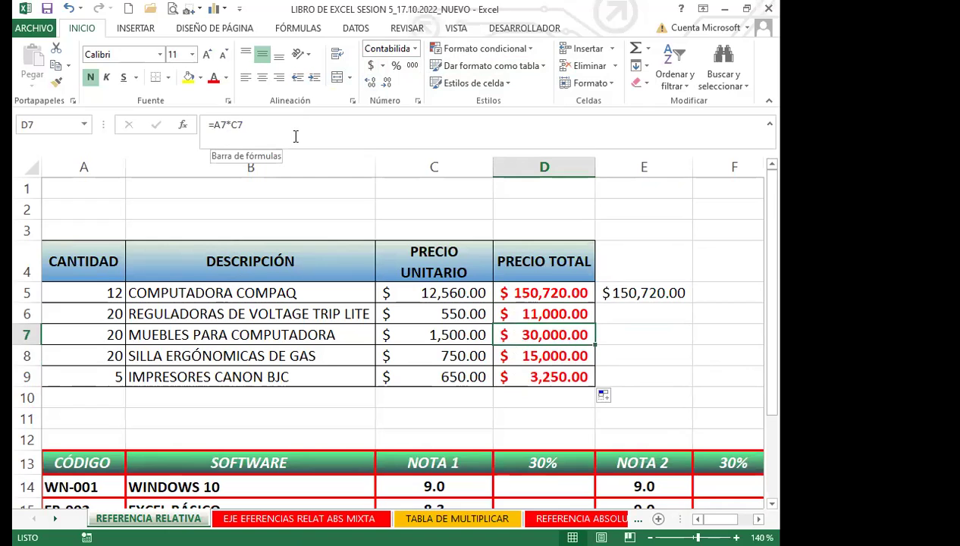
key(Down)
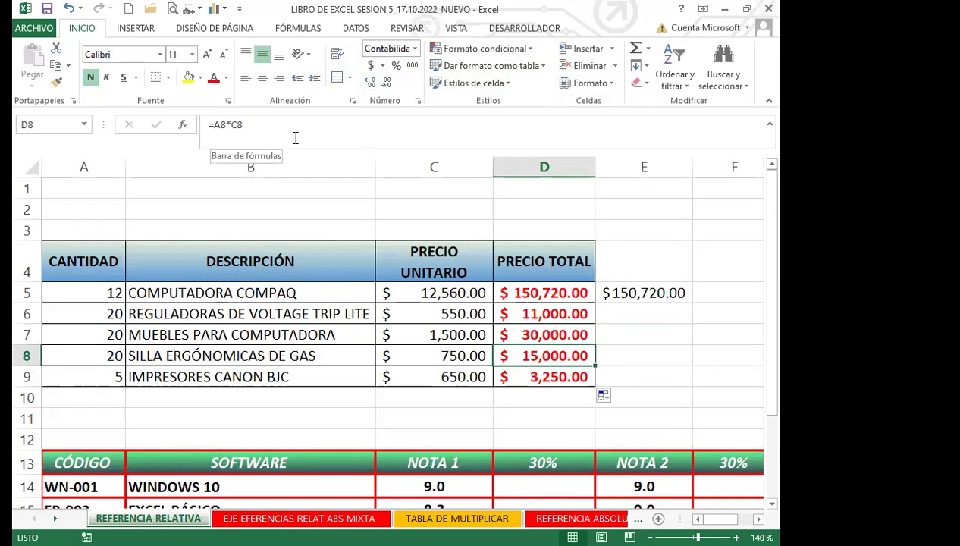
key(Down)
Fill the constant formula from E5 down through E9 and check the copied formula in E6
click(675, 301)
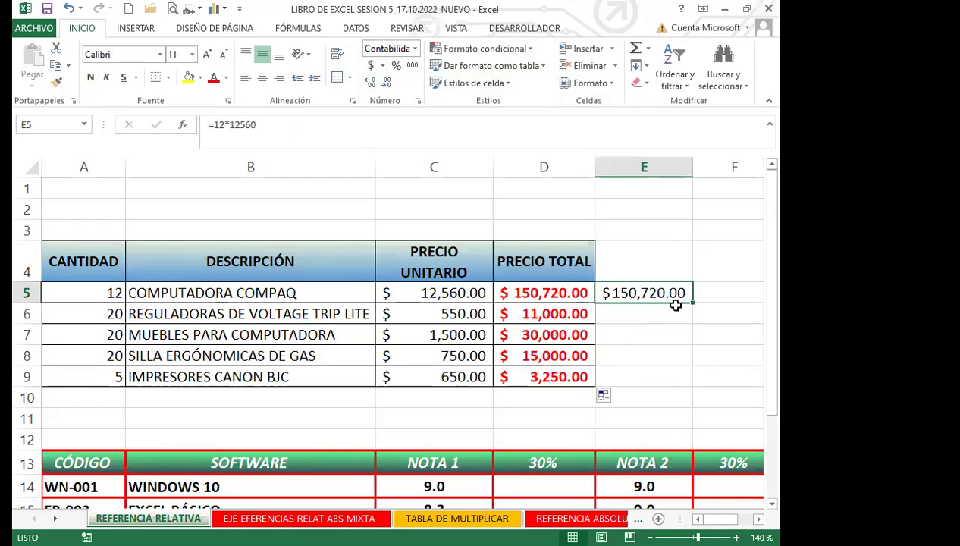
drag(691, 303, 691, 385)
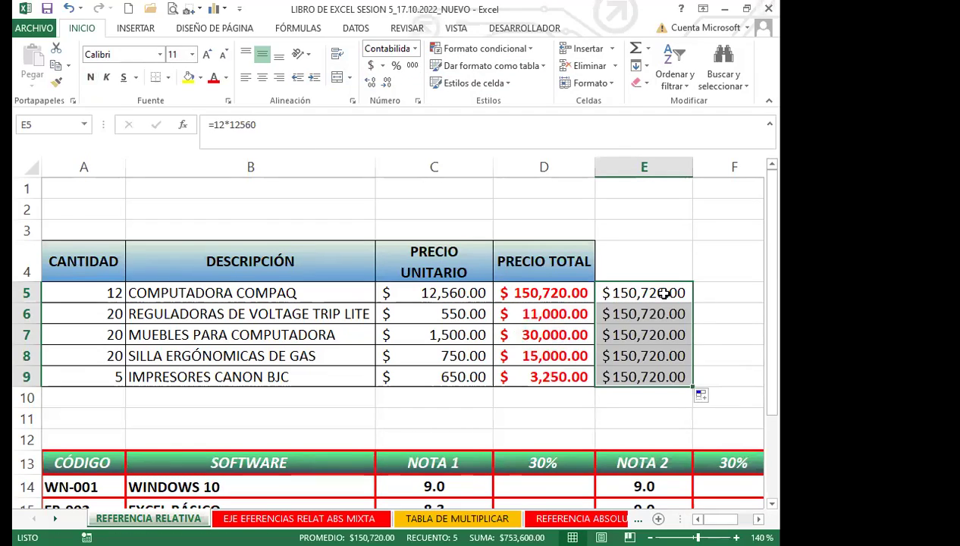
click(657, 318)
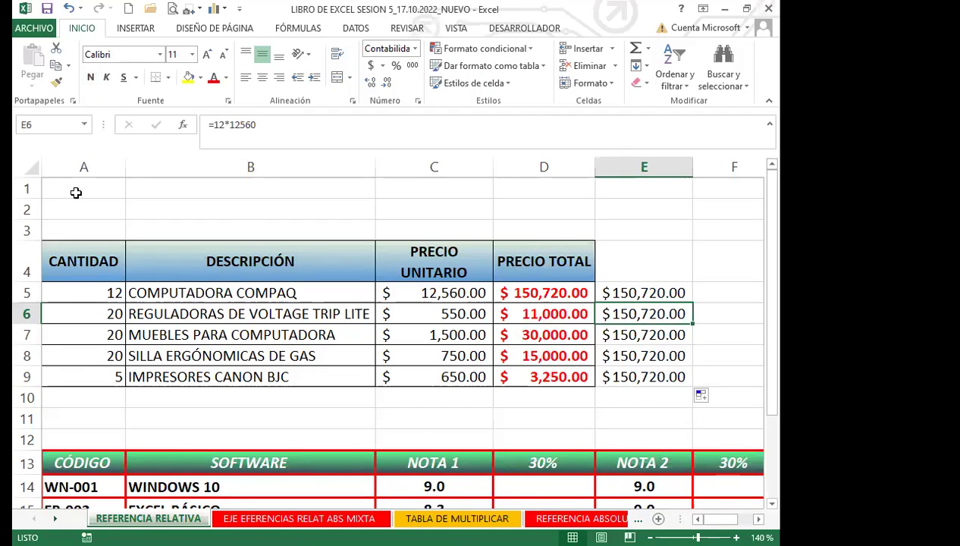
Change the COMPUTADORA COMPAQ quantity in A5 to 40 and check the total in D5
click(70, 285)
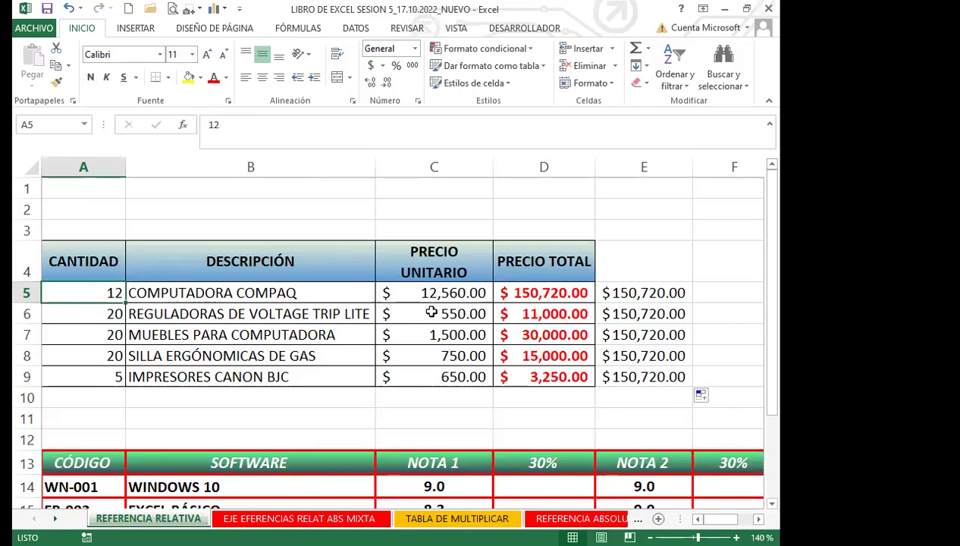
click(558, 294)
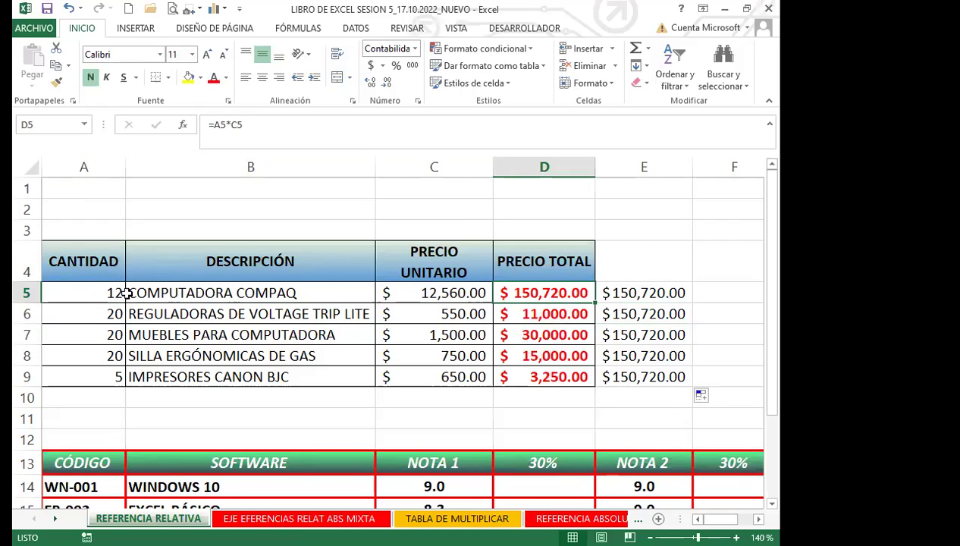
click(82, 290)
text(40)
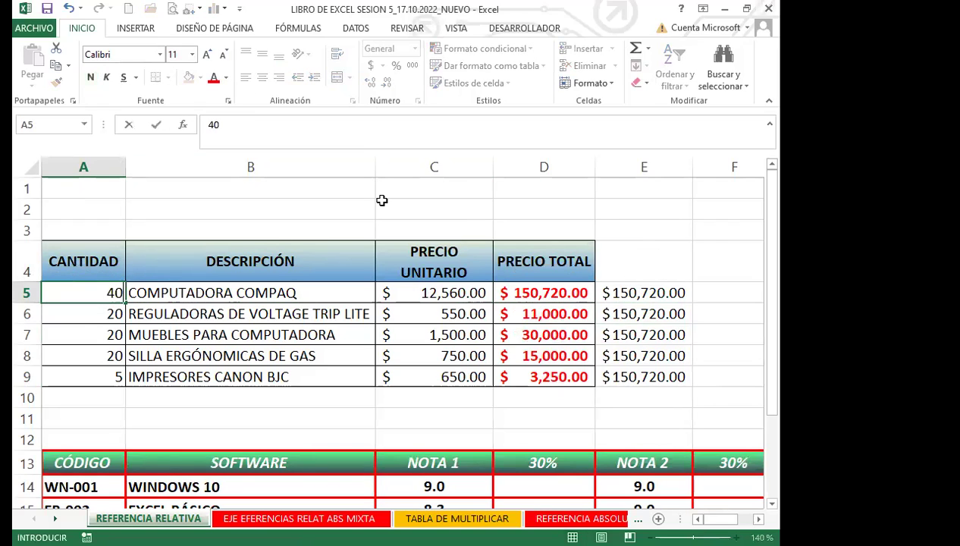
key(Return)
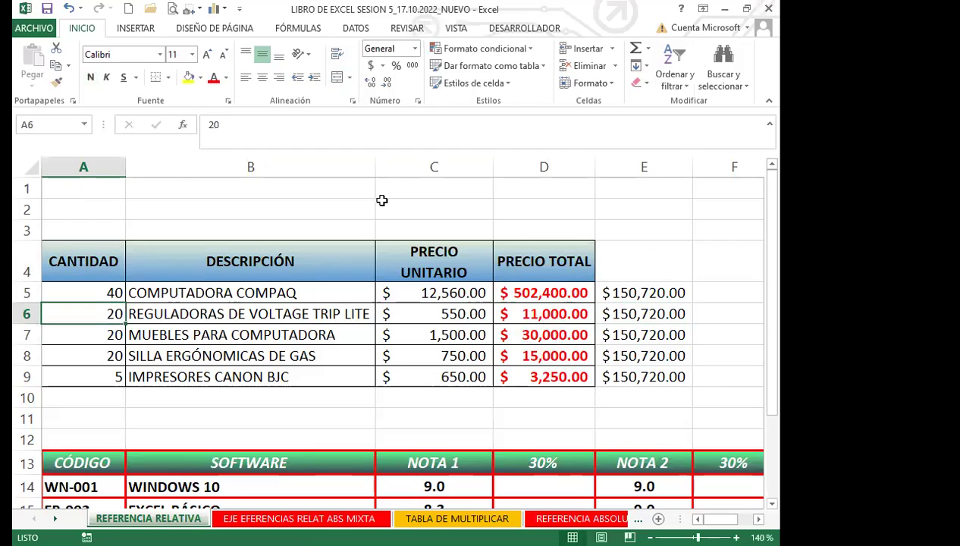
click(550, 294)
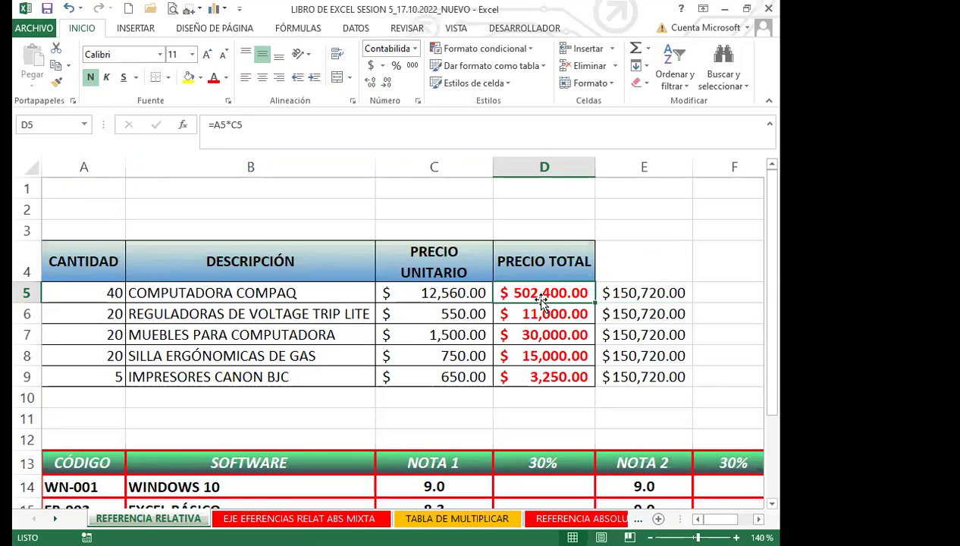
Undo the quantity change in A5 and recheck the unit price and total in row 5
key(ctrl+z)
click(516, 294)
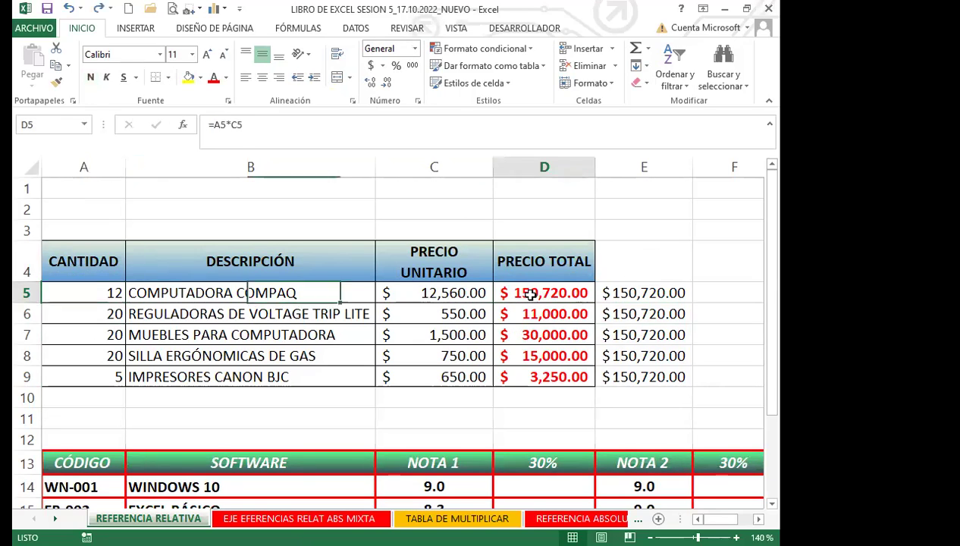
click(445, 293)
click(544, 295)
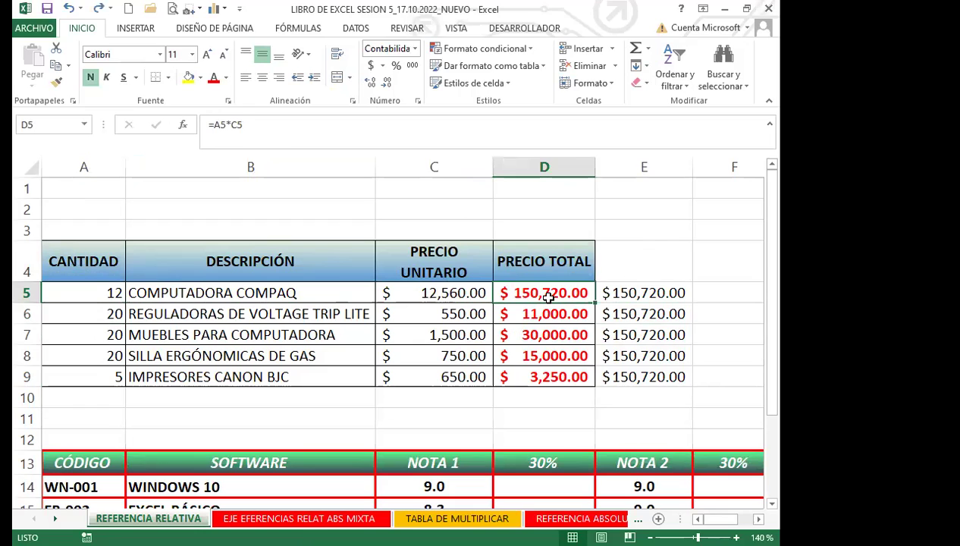
click(440, 293)
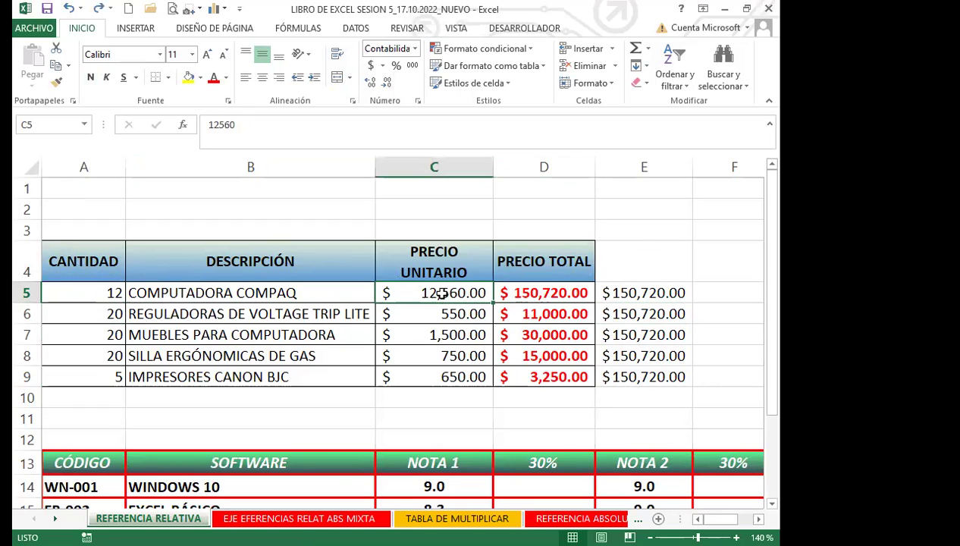
Clear the constant-based formulas from E5:E9
click(642, 295)
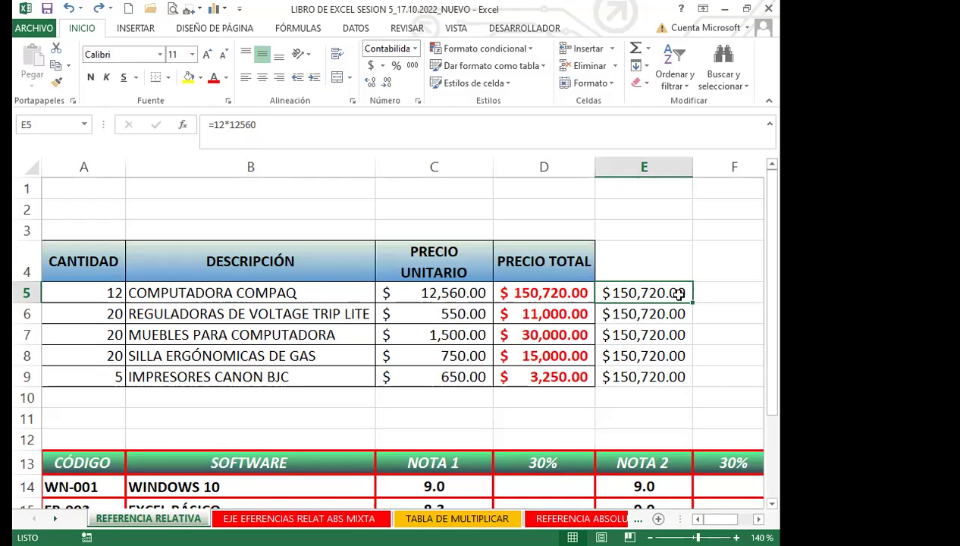
drag(692, 303, 679, 379)
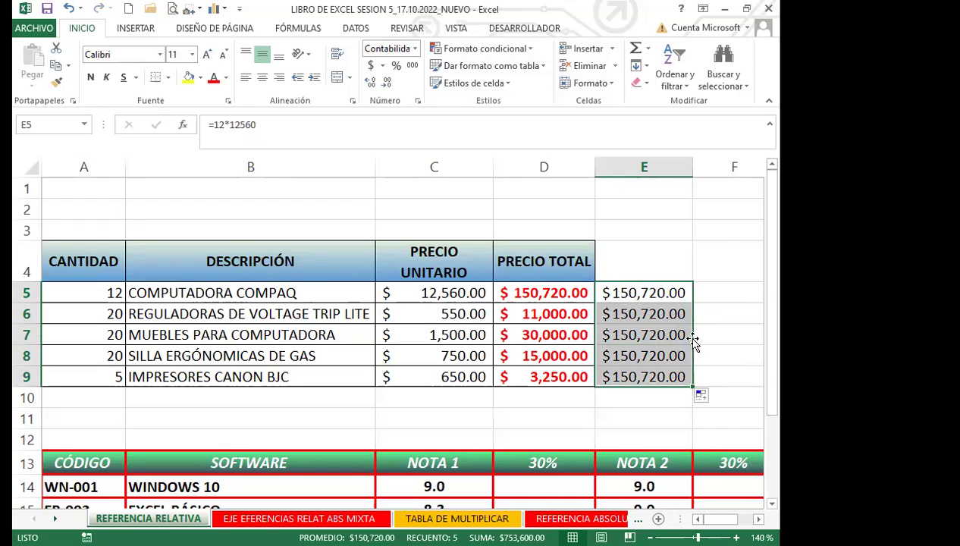
key(Delete)
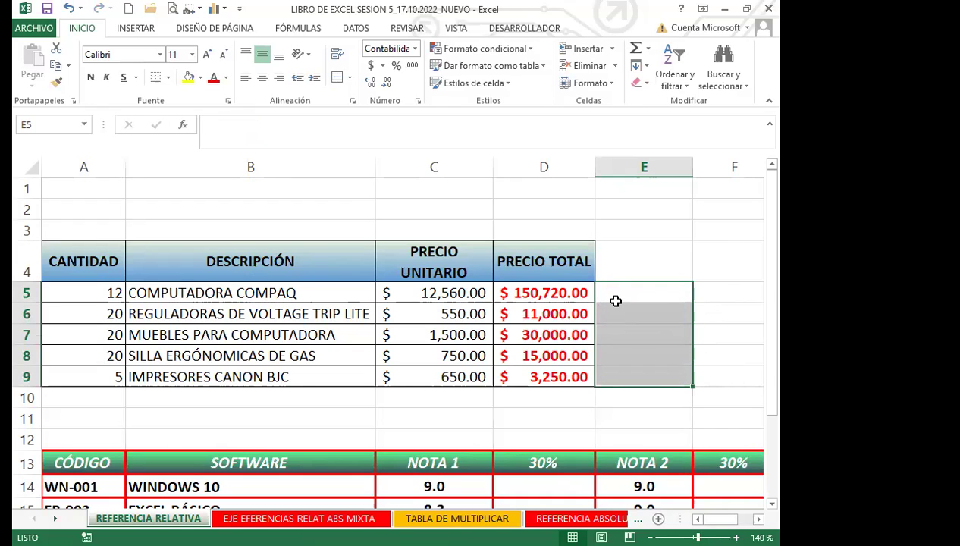
Refill the total price formula from D5 through D9, and select D14, the first 30% cell of the grades table
click(546, 293)
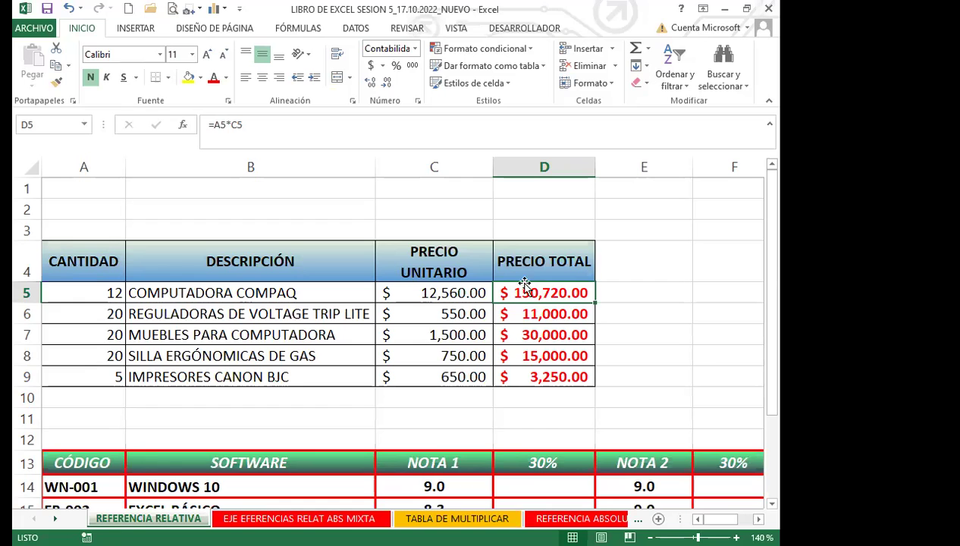
drag(595, 302, 571, 376)
scroll(364, 311, down, 2)
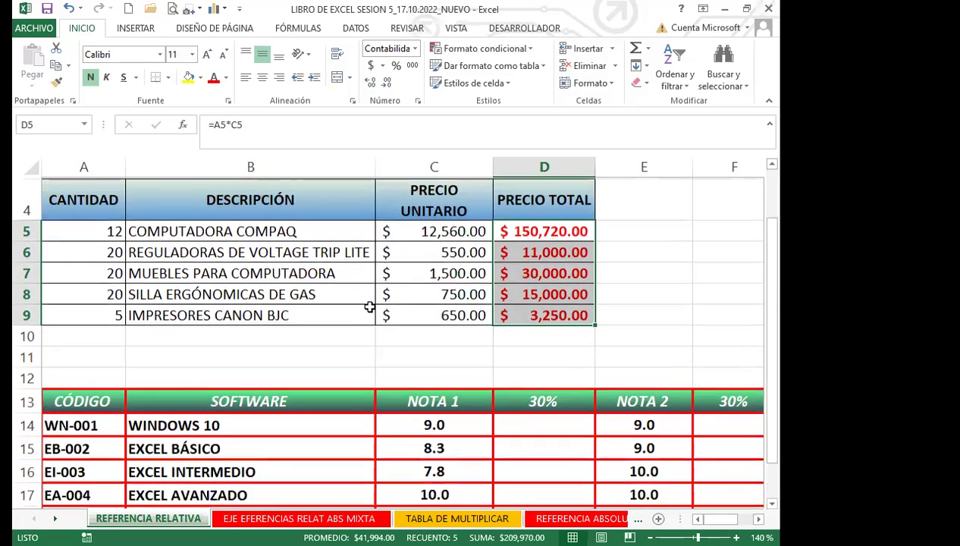
click(582, 349)
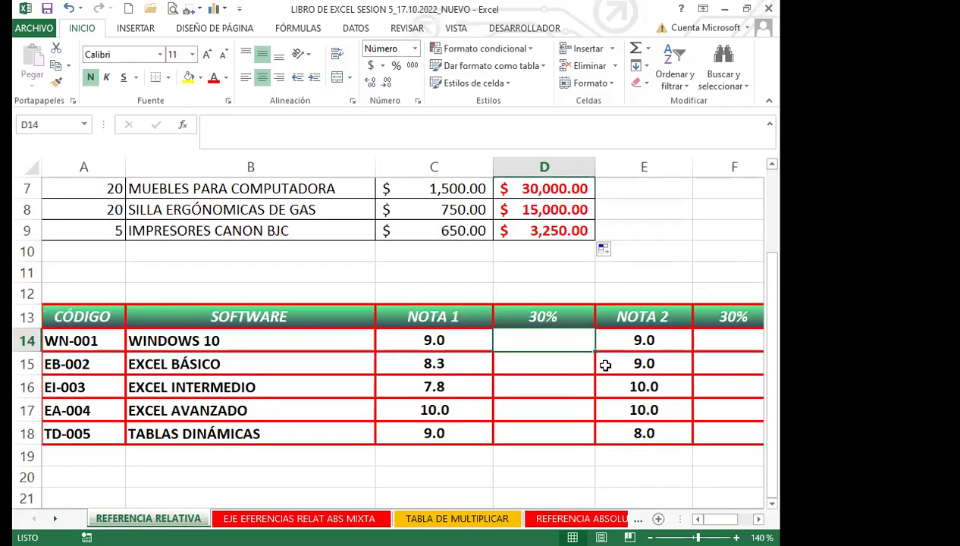
Calculate 30% of NOTA 1 in D14 with =C14*30% and fill the formula down through D18
text(=)
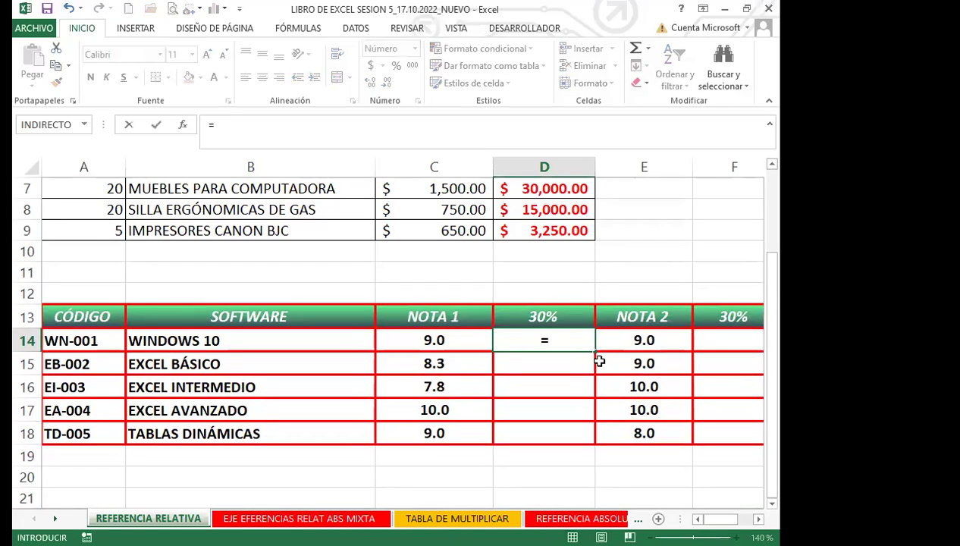
click(460, 339)
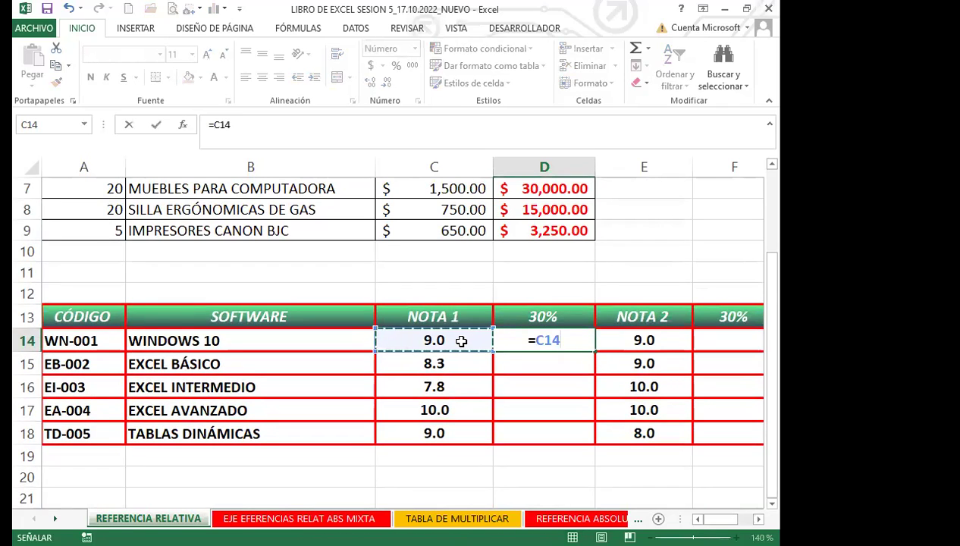
text(*30)
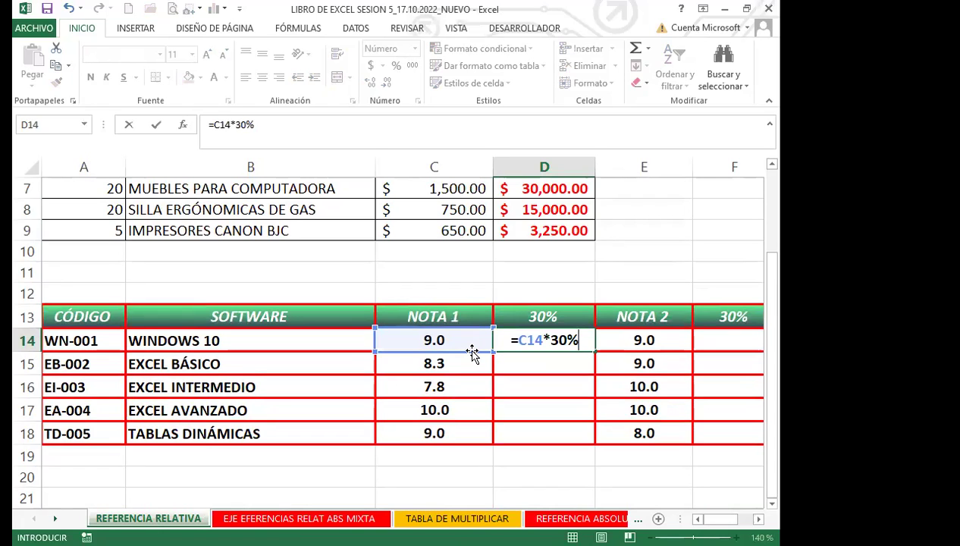
key(Return)
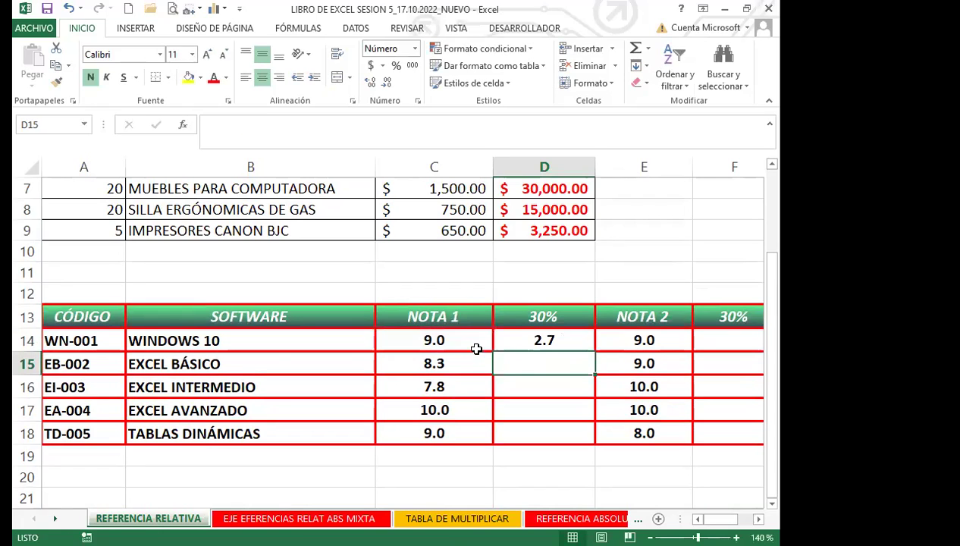
click(529, 345)
drag(595, 352, 589, 449)
Examine how the cell reference changes in the copied formulas D14 through D18, and check the NOTA 1 grades in C14 and C18
click(576, 367)
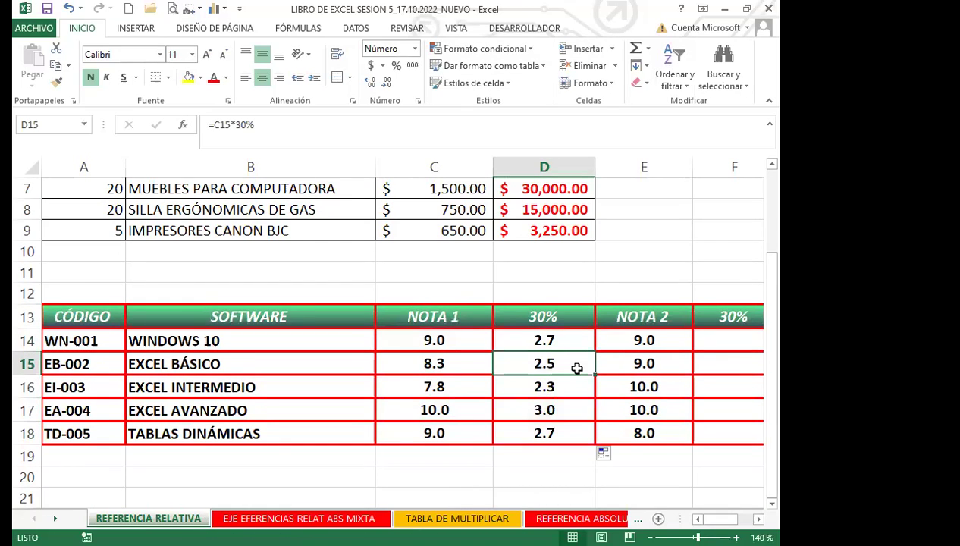
click(548, 343)
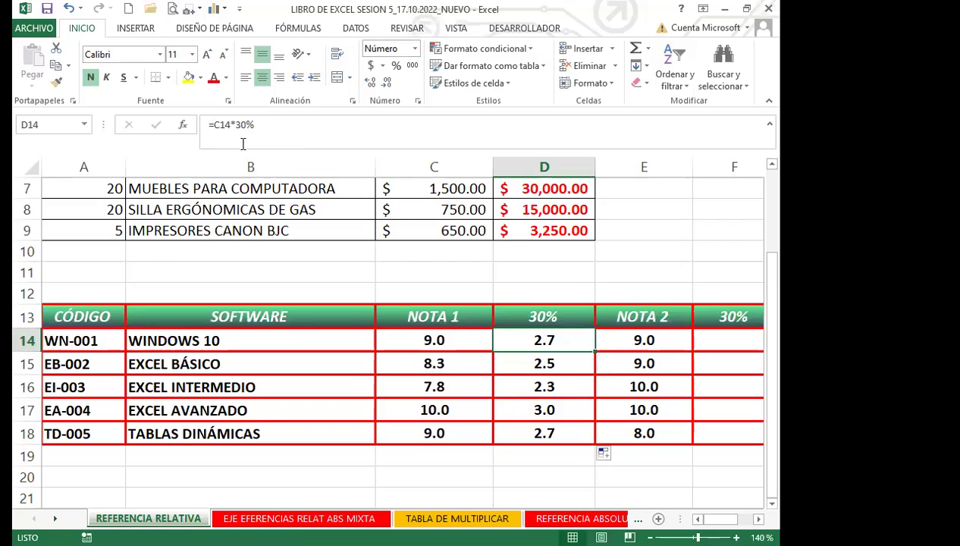
key(Down)
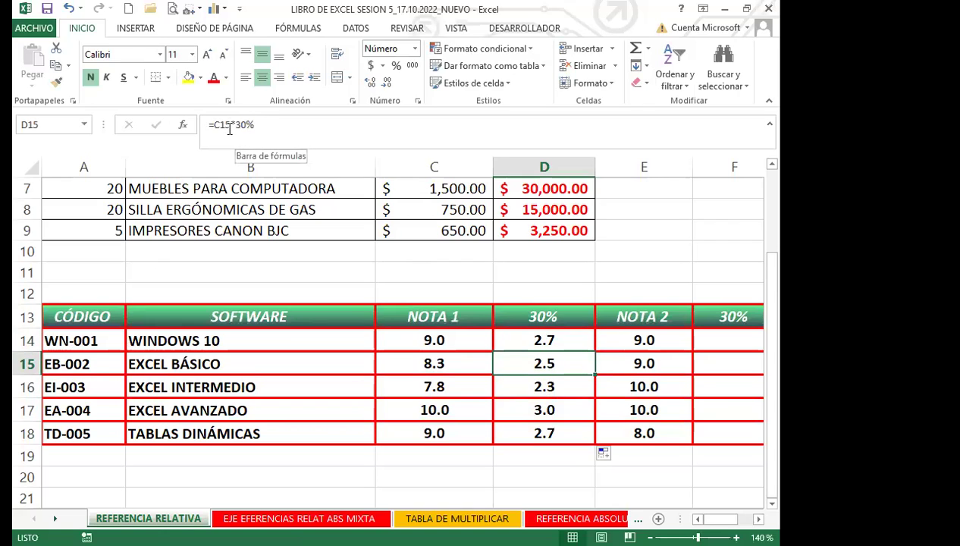
key(Down)
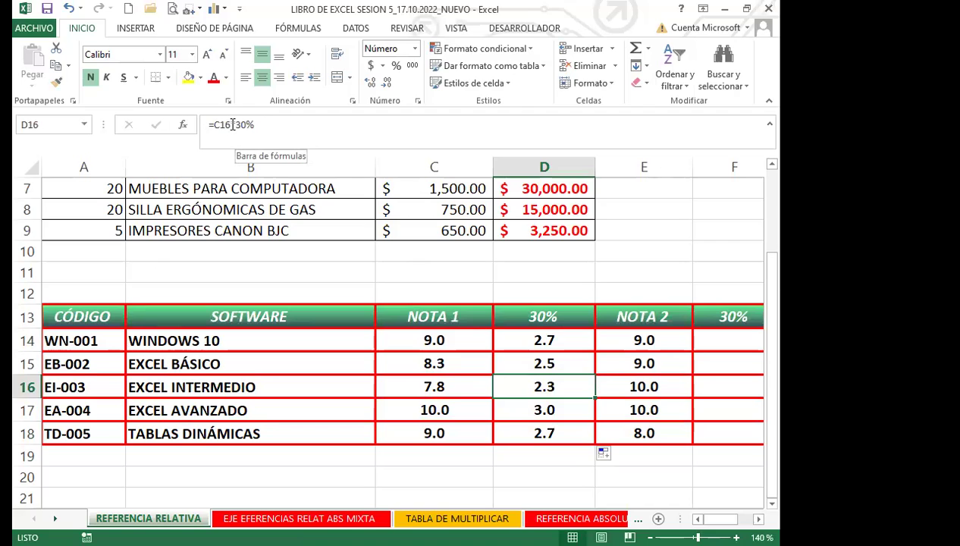
key(Down)
key(Down)
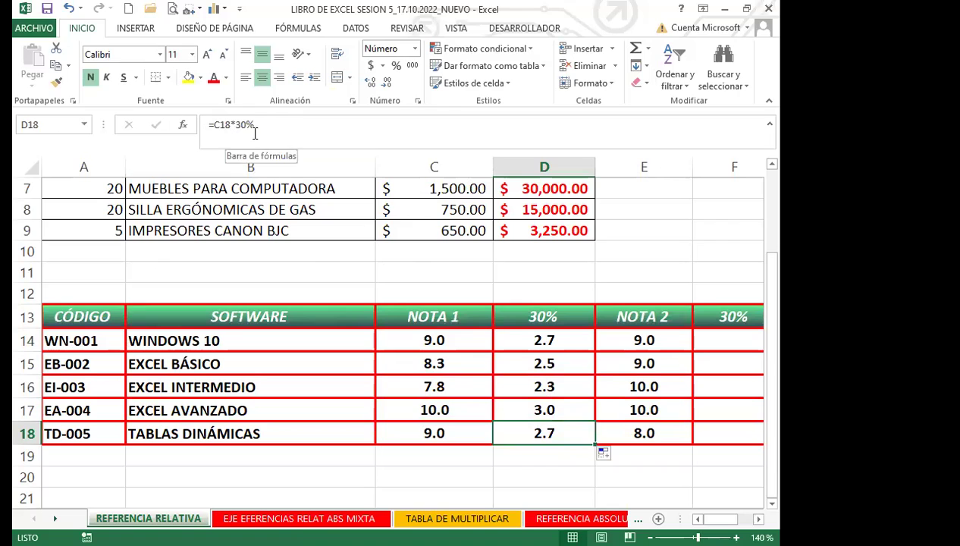
click(446, 336)
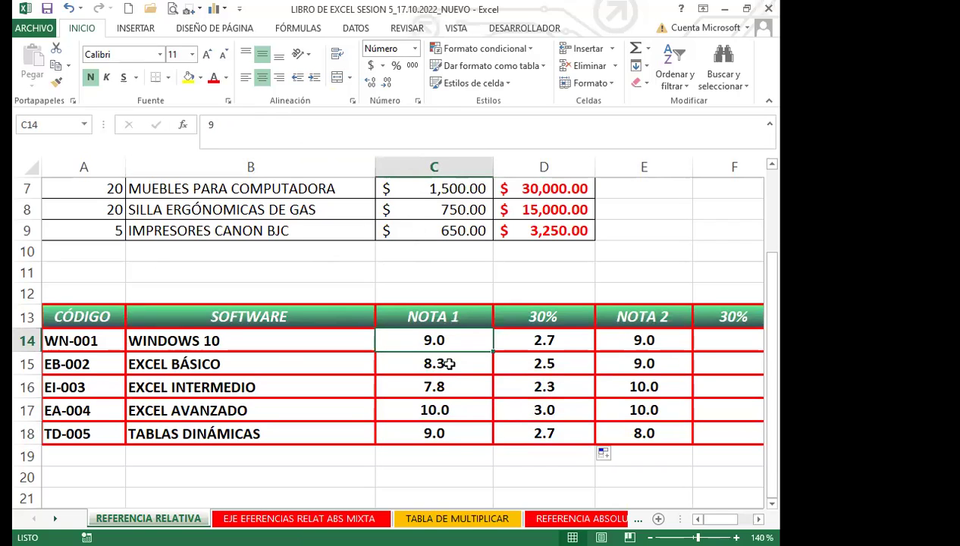
click(438, 435)
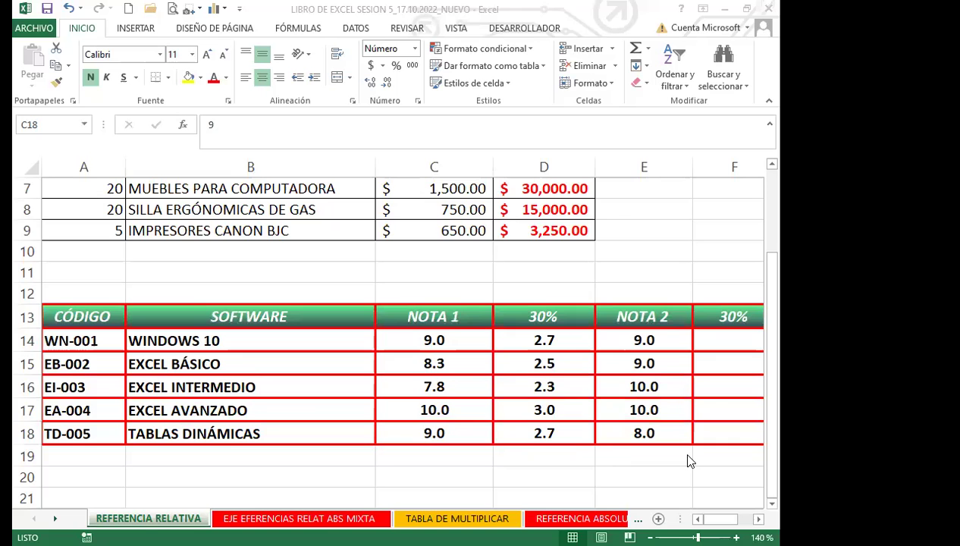
Calculate 30% of NOTA 2 in F14 with =E14*0.3 and fill the formula down through F18
scroll(688, 458, right, 3)
click(292, 342)
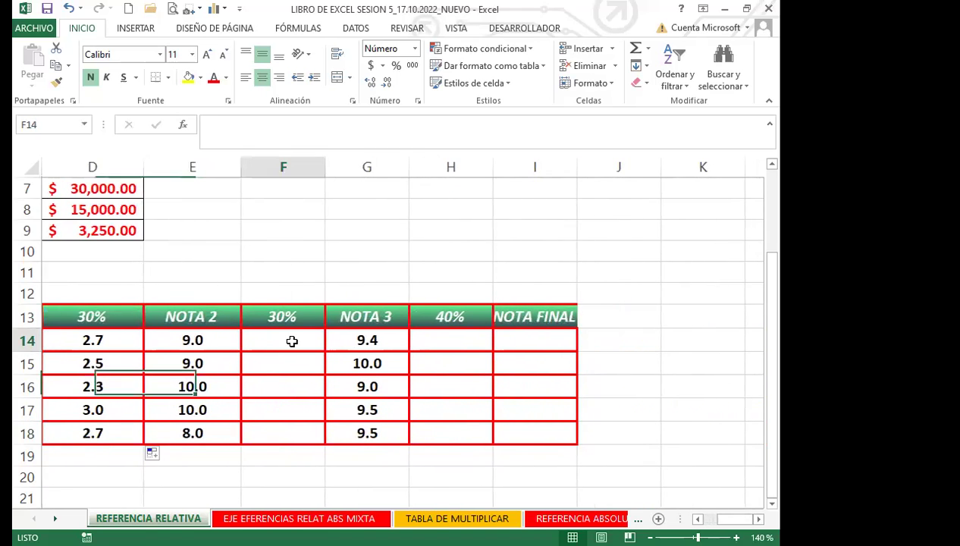
text(=)
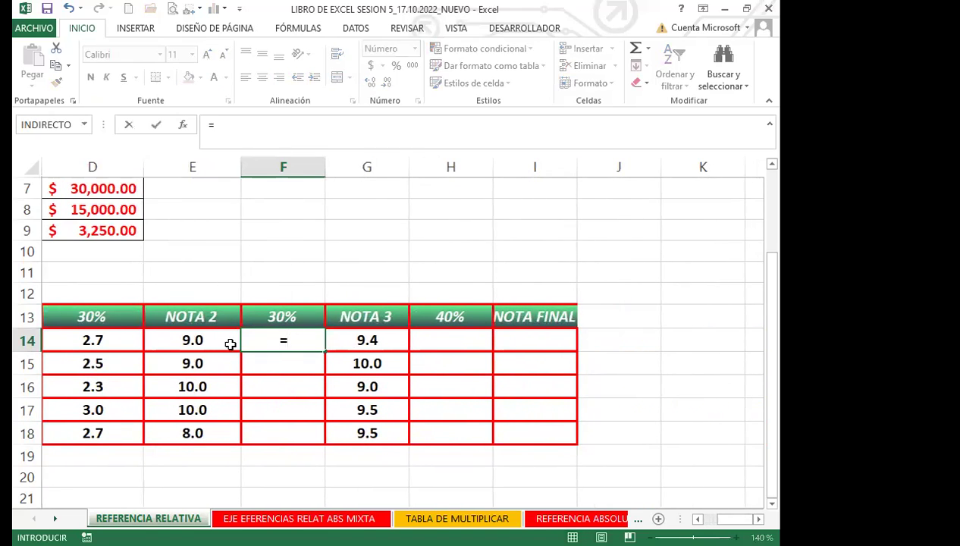
click(198, 340)
text(*)
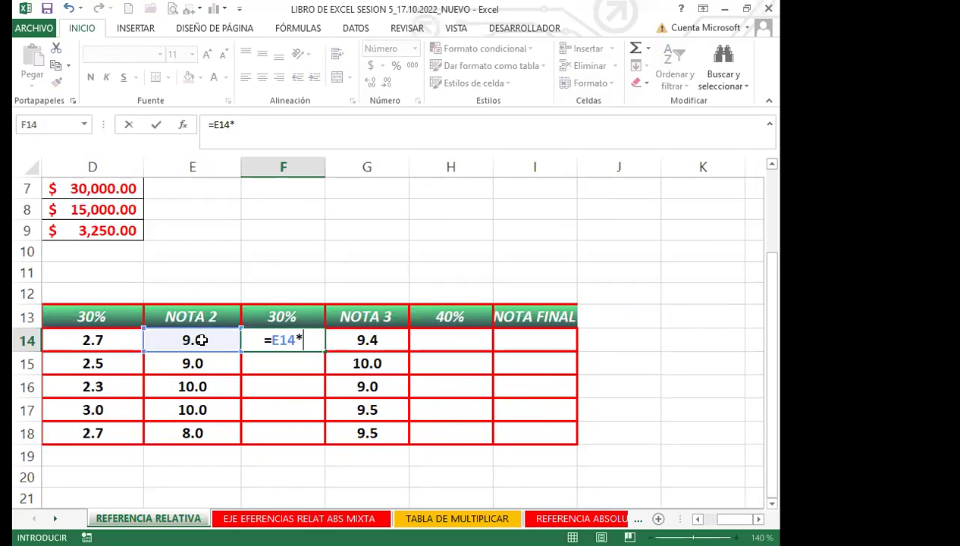
text(0.3)
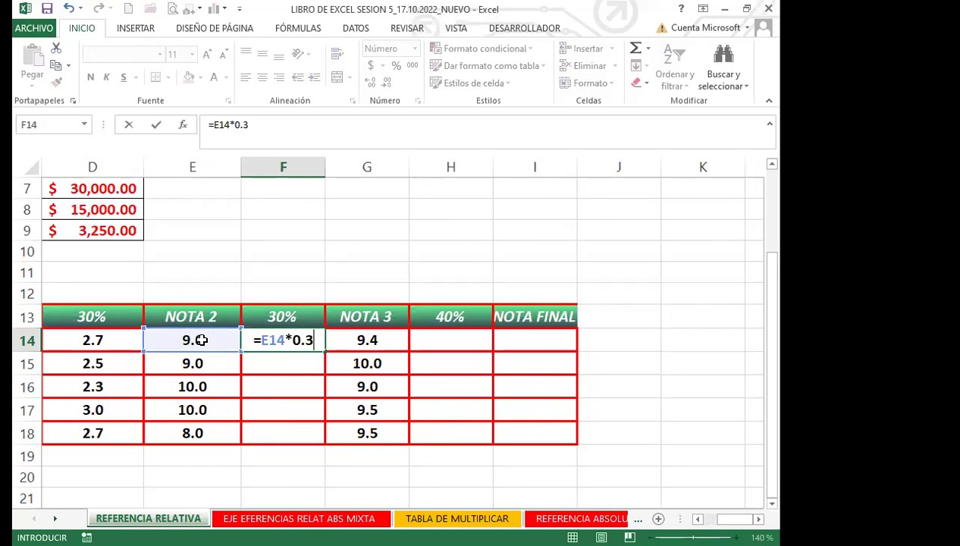
key(Return)
click(279, 340)
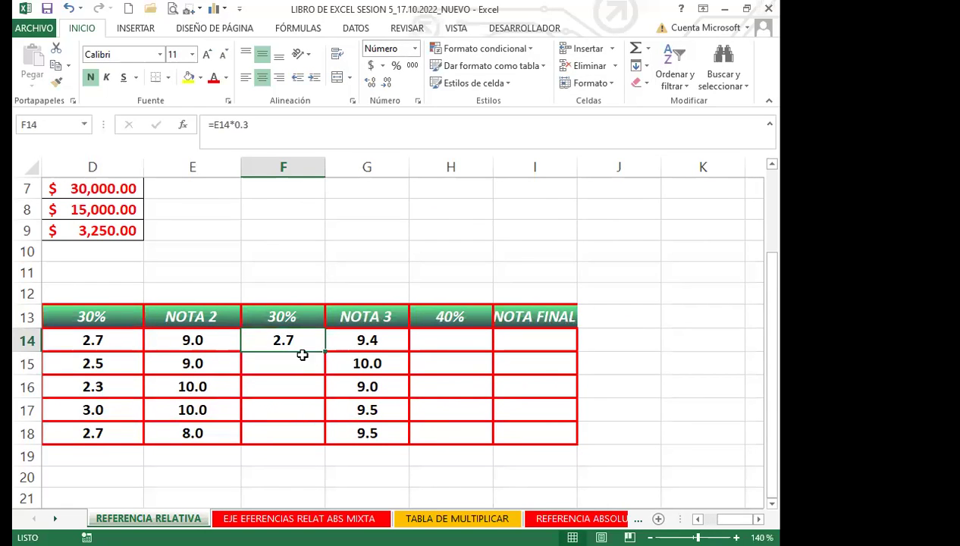
drag(324, 351, 325, 448)
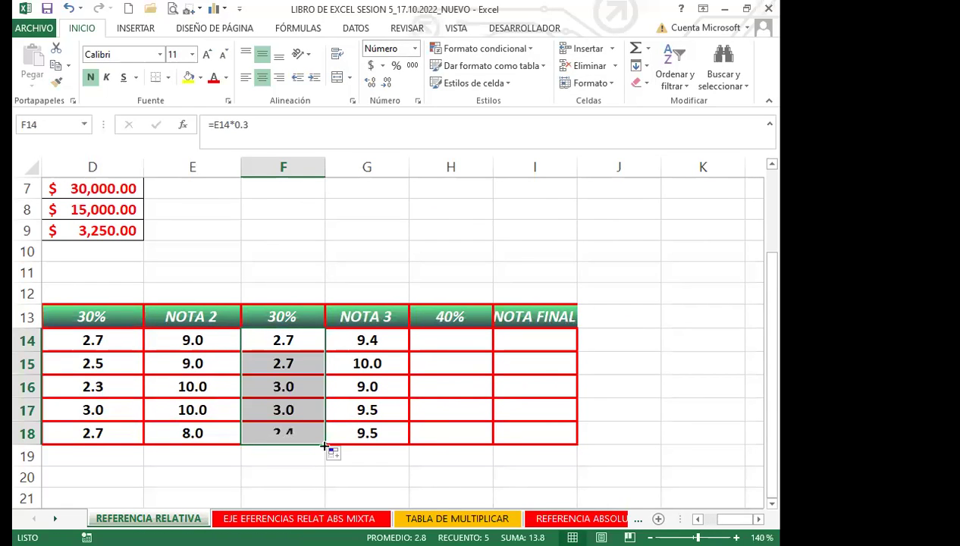
click(294, 333)
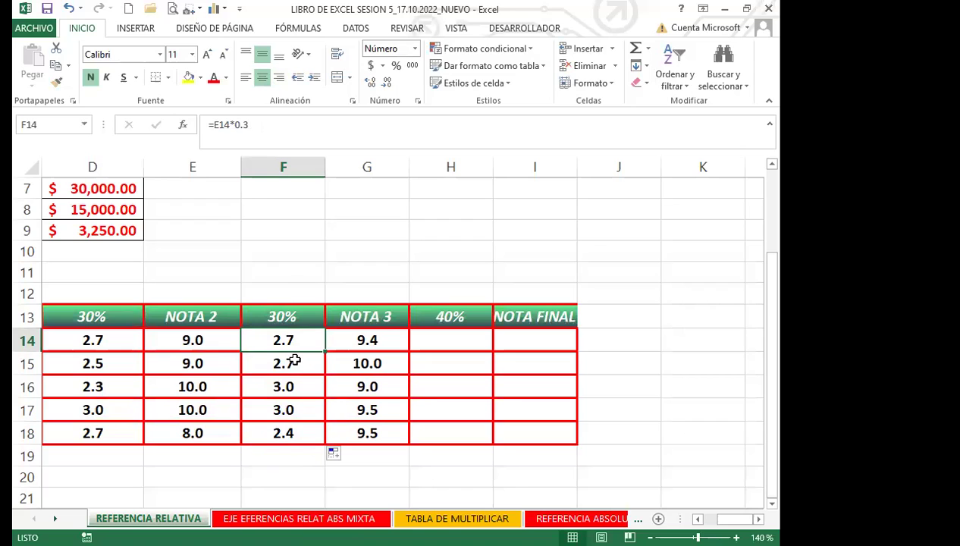
Calculate 40% of NOTA 3 in H14 with =G14*40% and fill the formula down through H18
double_click(444, 338)
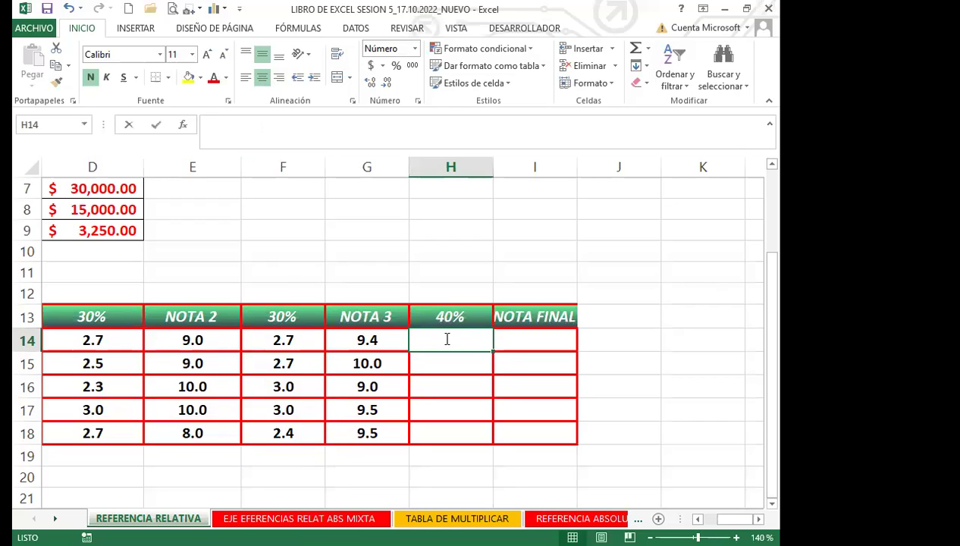
text(=)
click(364, 339)
text(*40%)
key(Return)
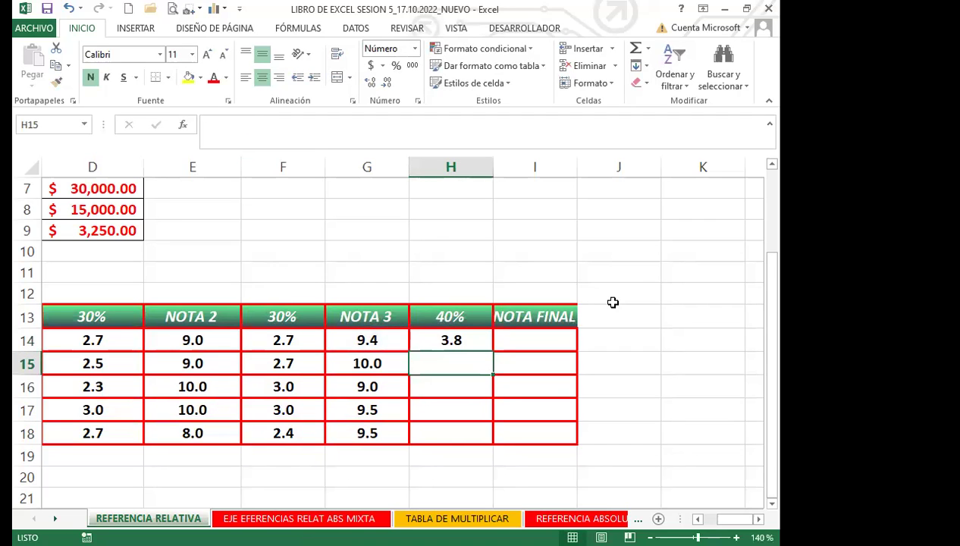
click(474, 345)
mouse_move(493, 349)
mouse_down()
mouse_move(493, 364)
mouse_move(492, 351)
mouse_up()
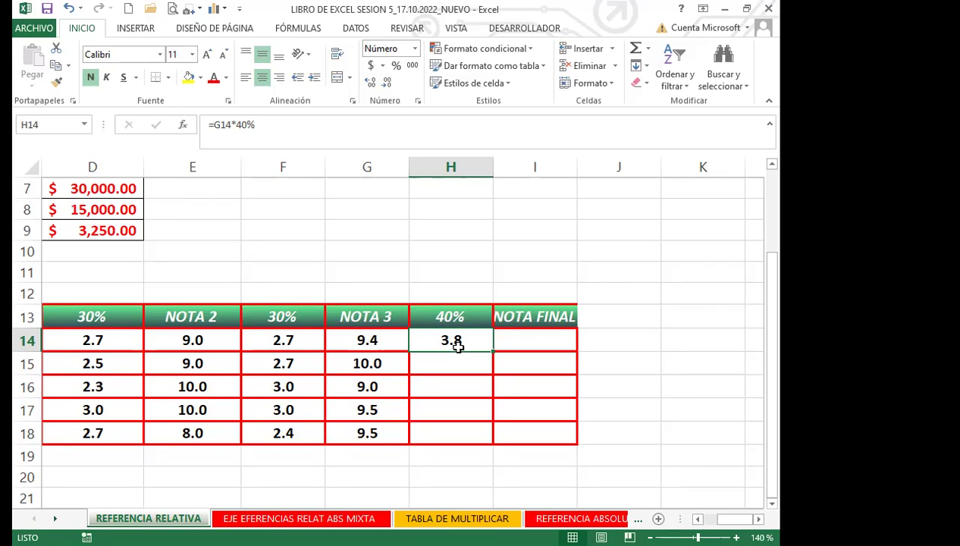
click(310, 344)
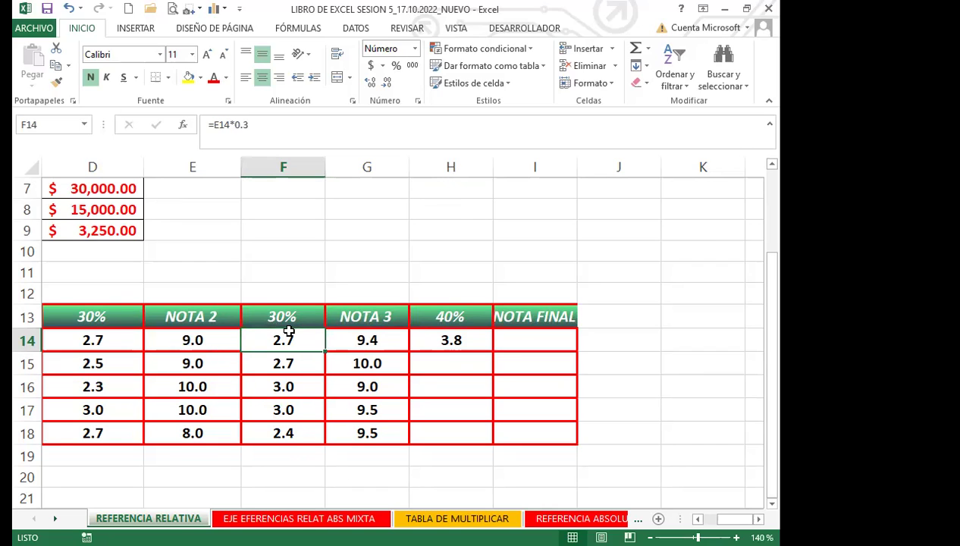
click(474, 337)
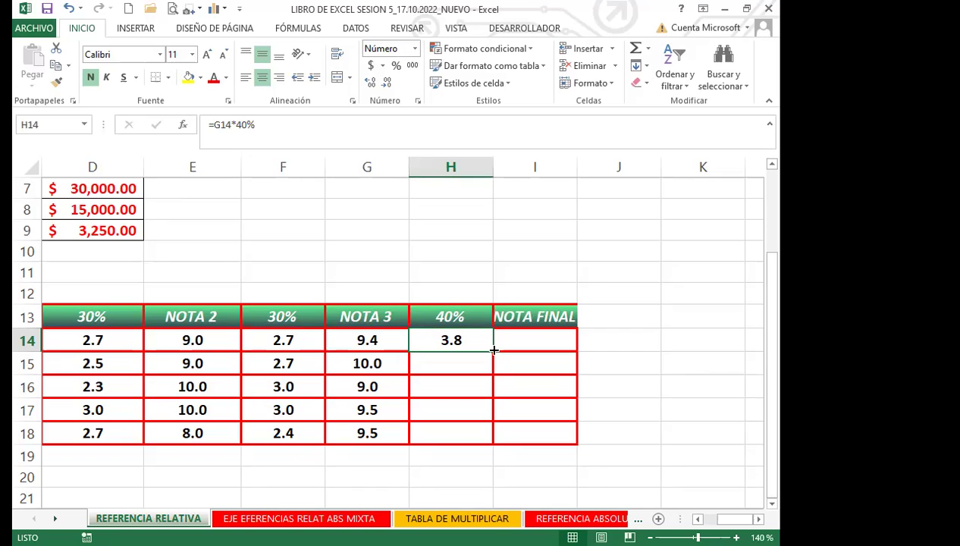
double_click(494, 350)
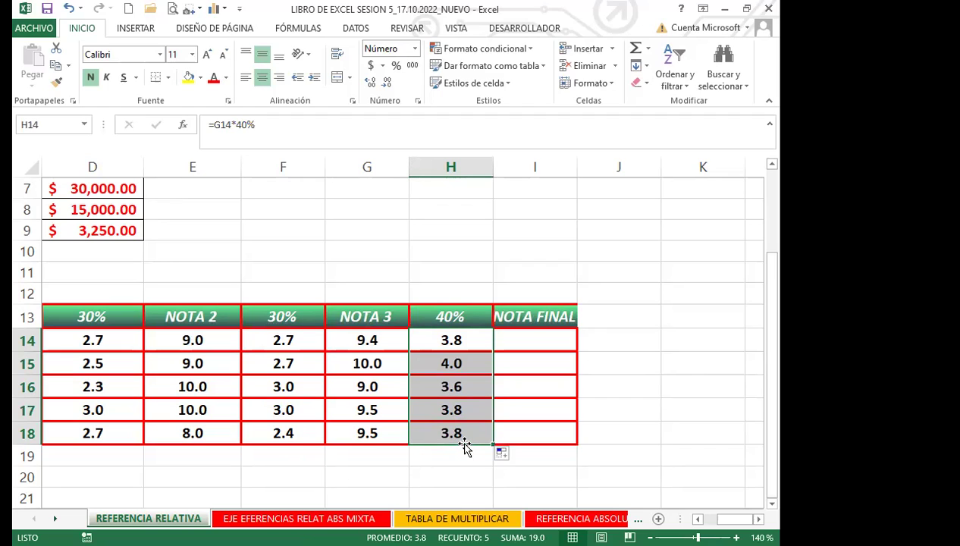
Add the three weighted grades in the NOTA FINAL cell I14 with =D14+F14+H14 and fill the formula down through I18
click(525, 339)
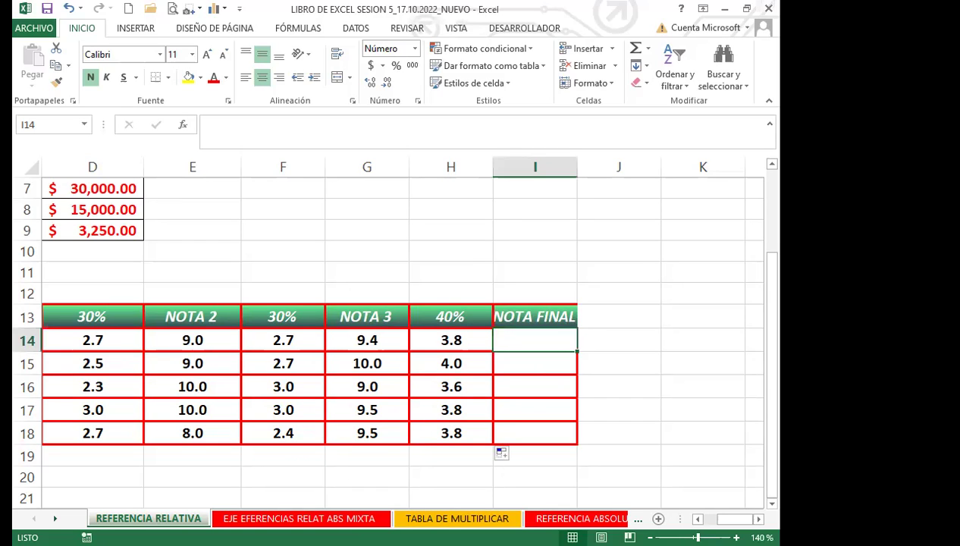
text(=)
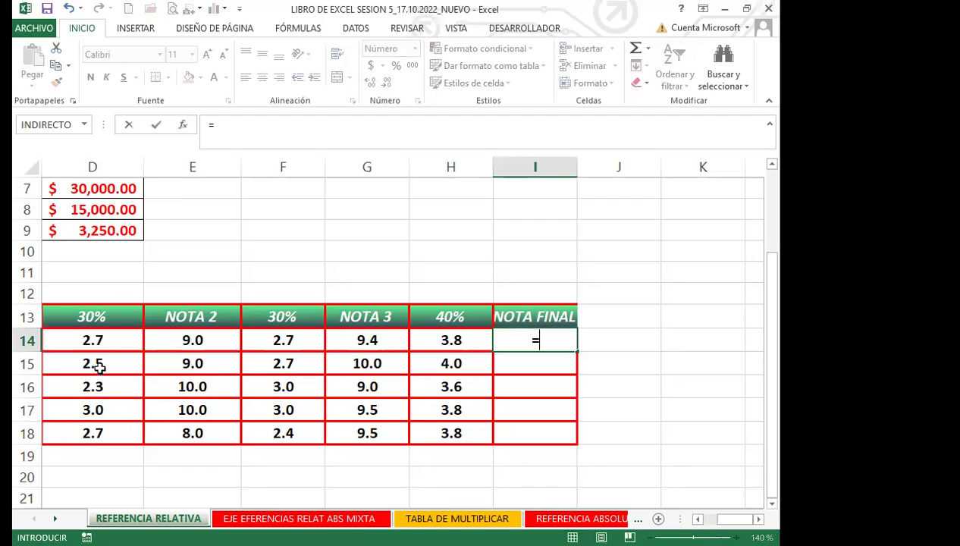
click(112, 339)
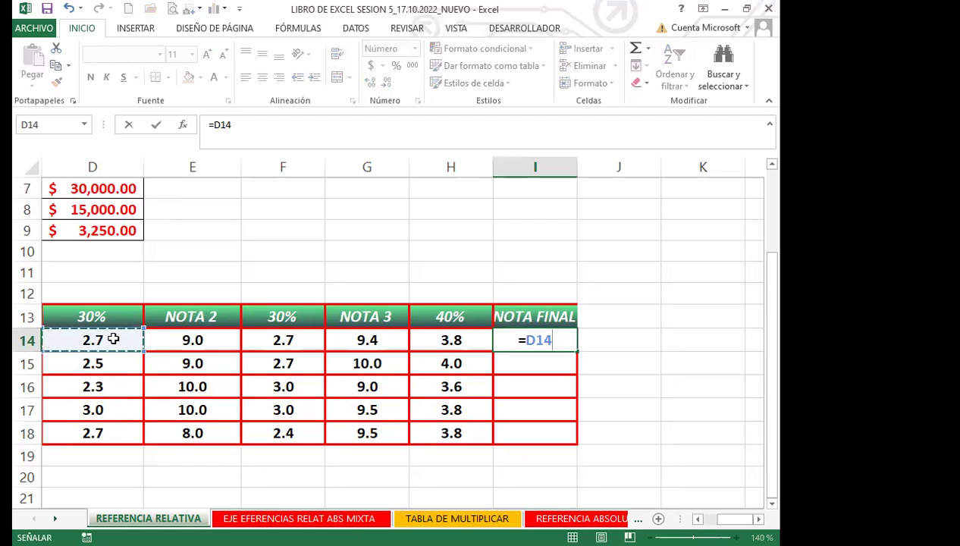
text(+)
click(273, 340)
text(+)
click(429, 341)
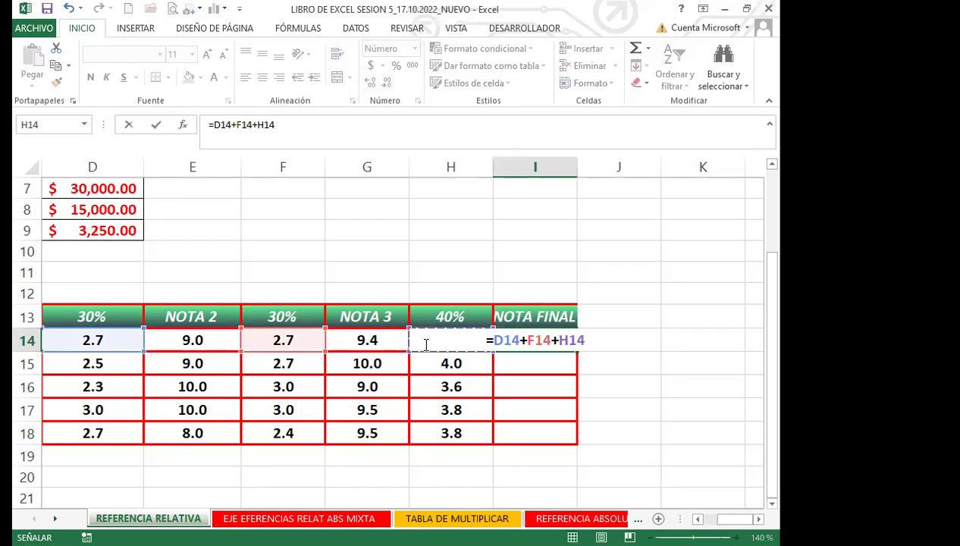
key(Return)
click(542, 338)
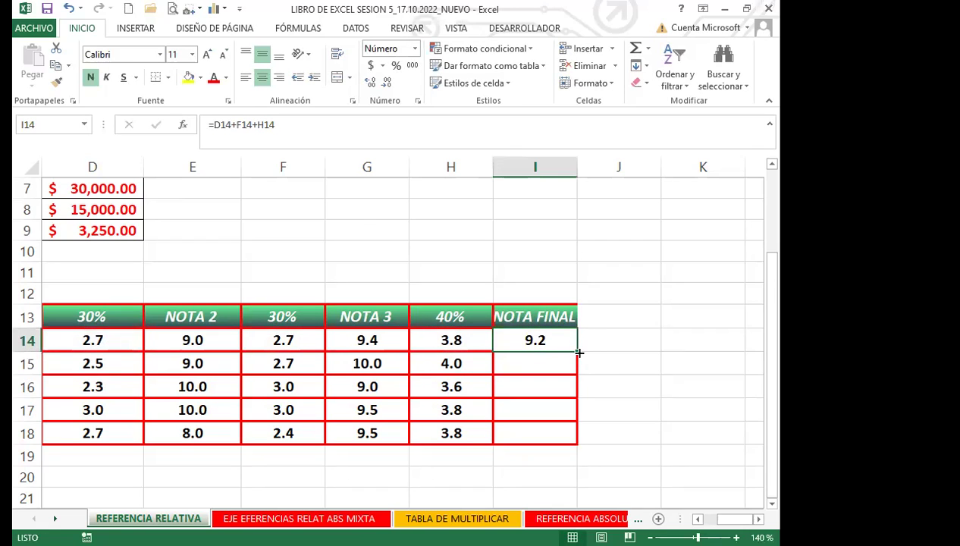
drag(578, 352, 561, 439)
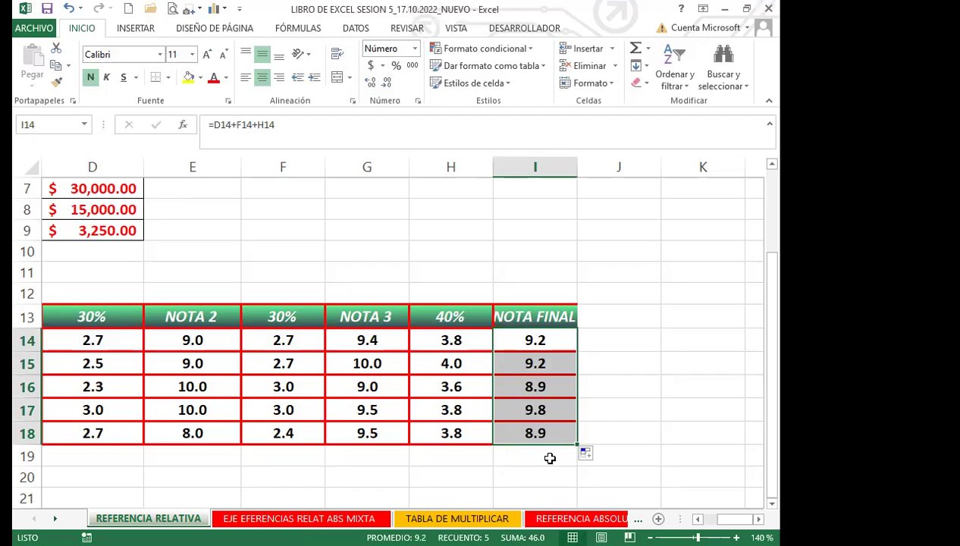
Recheck the NOTA FINAL formula in I14, refill it through I18, and deselect the range
scroll(550, 458, left, 3)
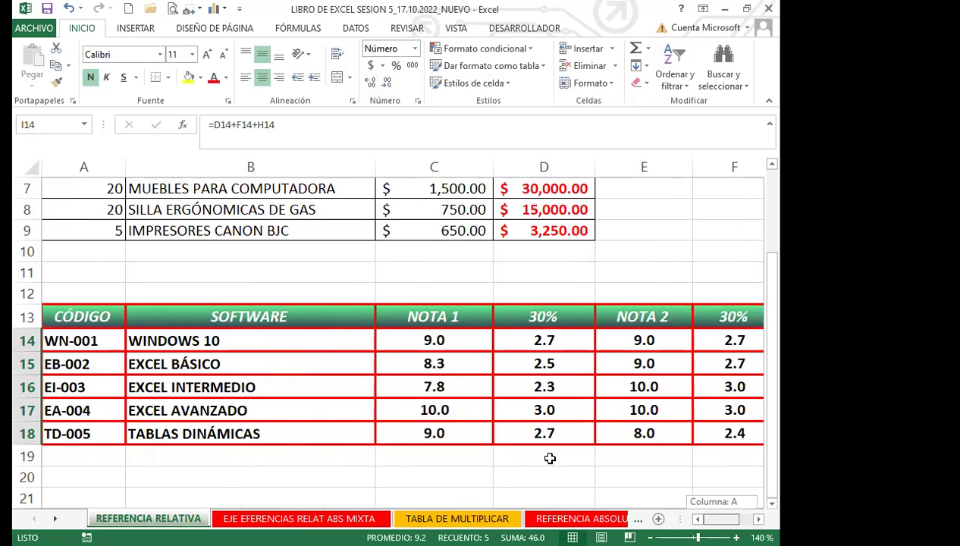
scroll(549, 458, right, 3)
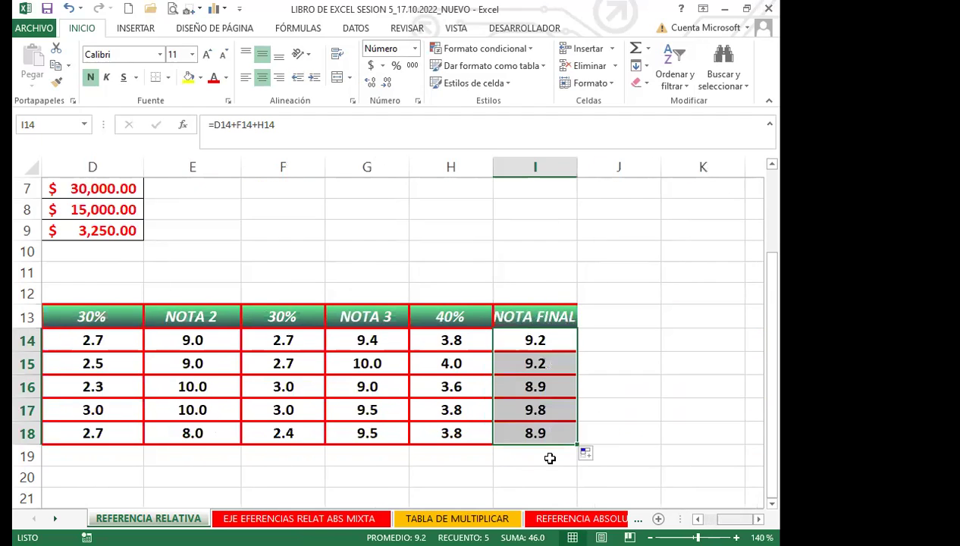
click(556, 340)
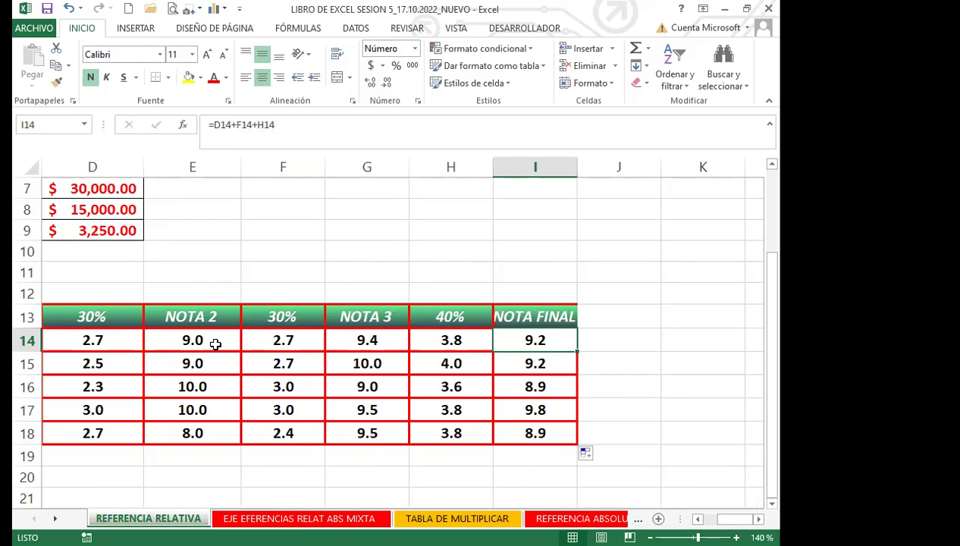
drag(577, 351, 573, 439)
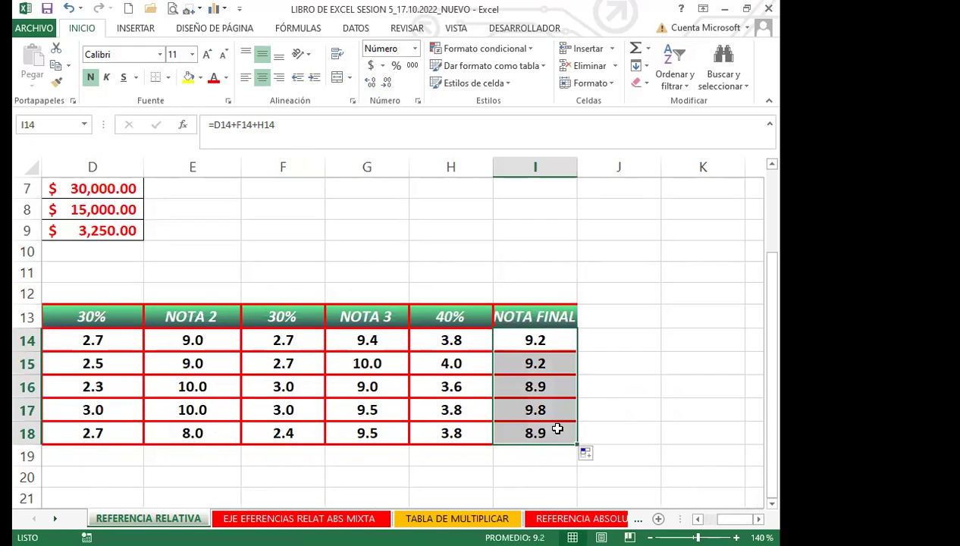
click(305, 245)
scroll(649, 464, left, 3)
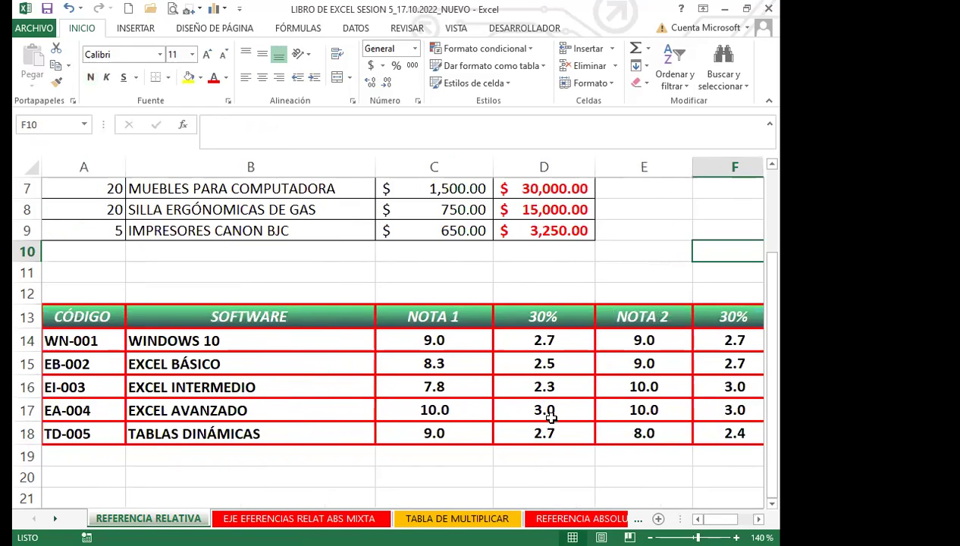
Review the PRECIO TOTAL range D5:D9, the grades row 14 and the NOTA FINAL formula in I14
scroll(561, 315, up, 2)
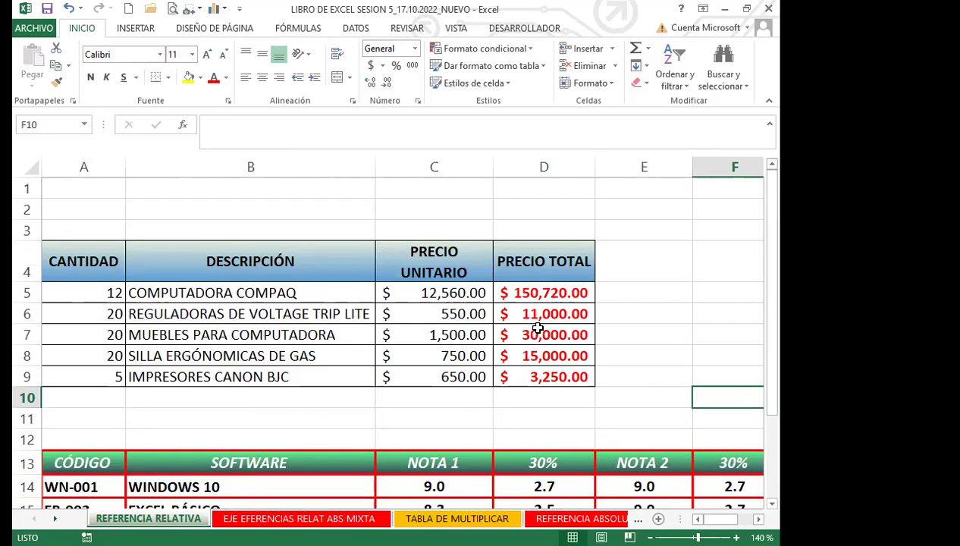
drag(543, 293, 549, 376)
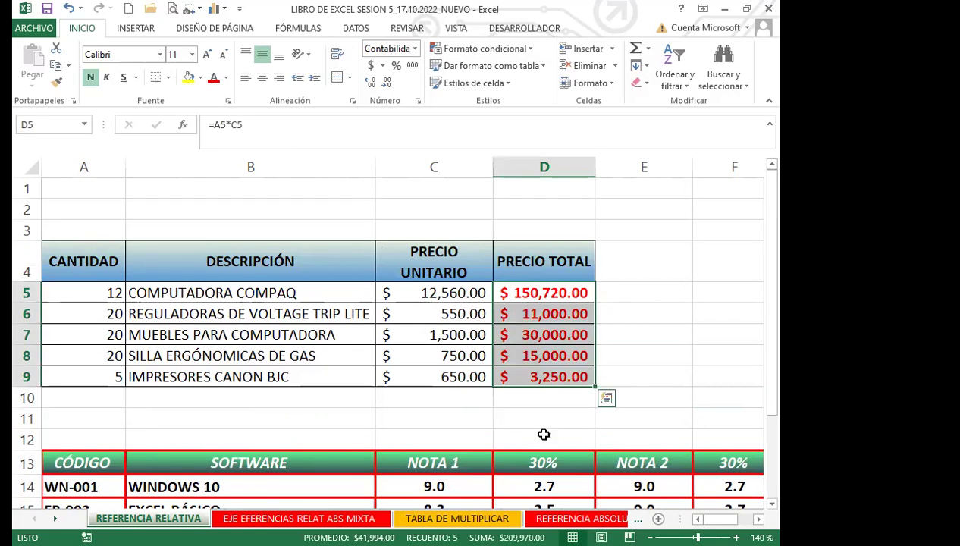
scroll(554, 456, right, 1)
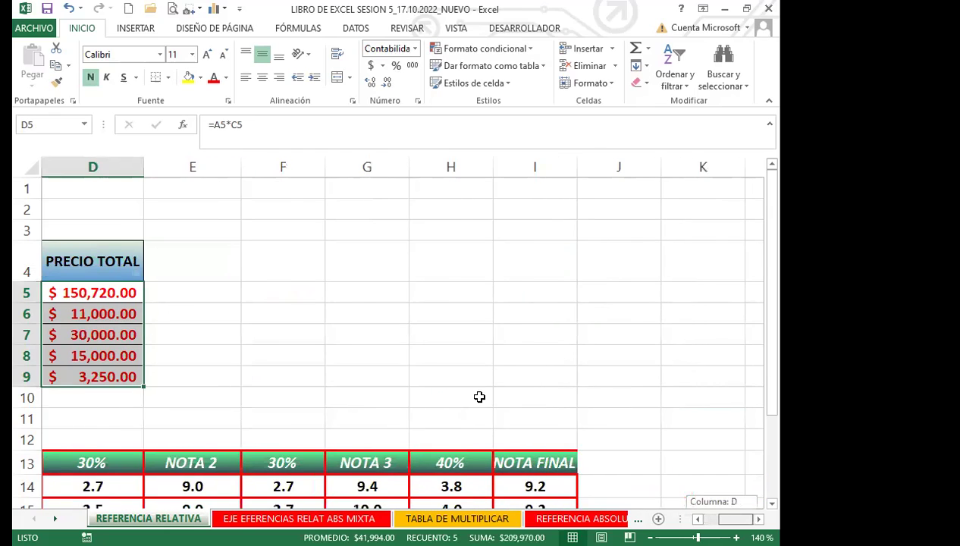
scroll(480, 397, down, 3)
click(523, 276)
click(27, 277)
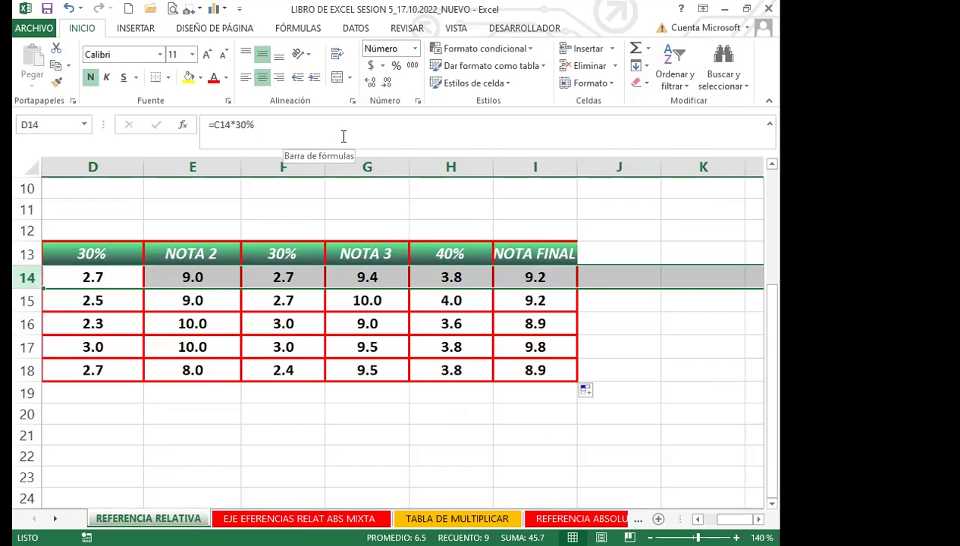
click(518, 276)
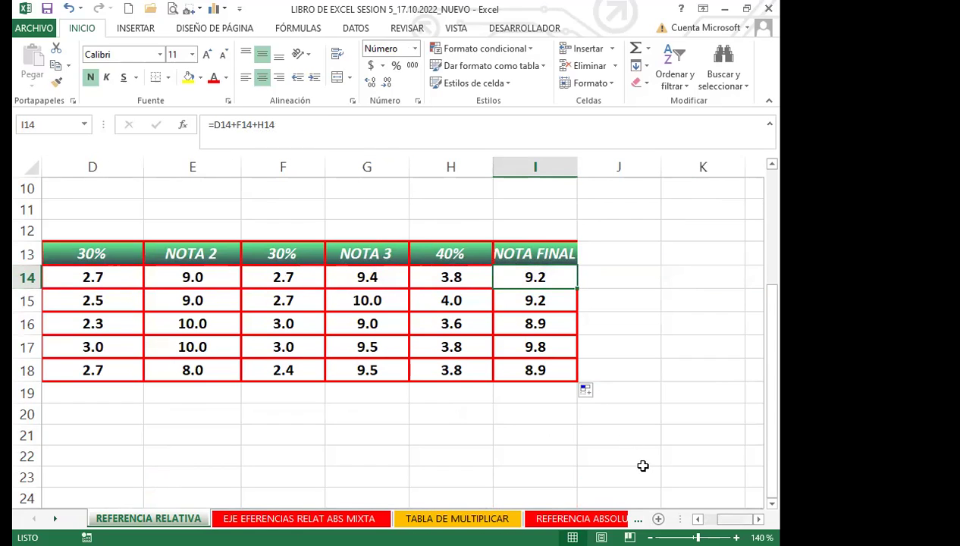
scroll(642, 466, left, 3)
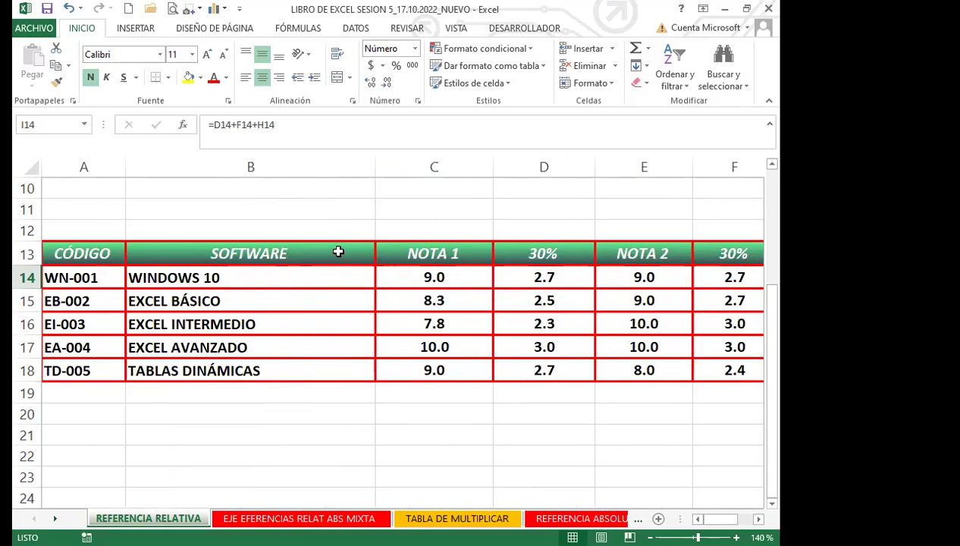
scroll(338, 251, up, 3)
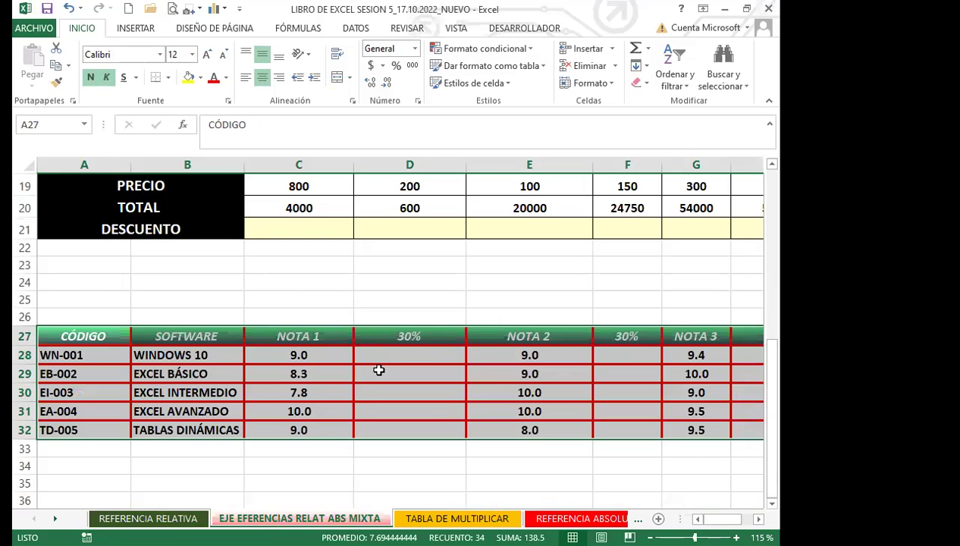
On the sheet EJE EFERENCIAS RELAT ABS MIXTA, clear the DESCUENTO results in D7 through D12
scroll(375, 354, up, 6)
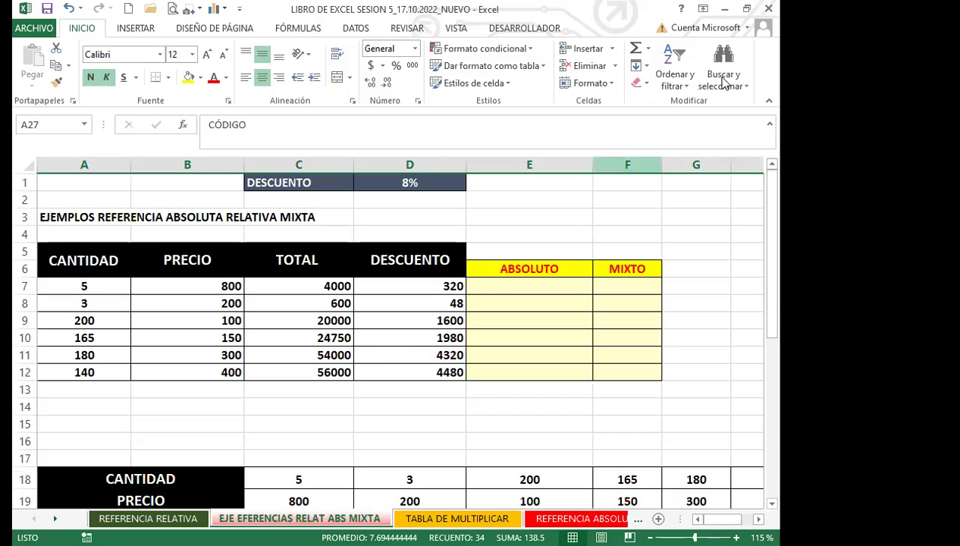
click(379, 184)
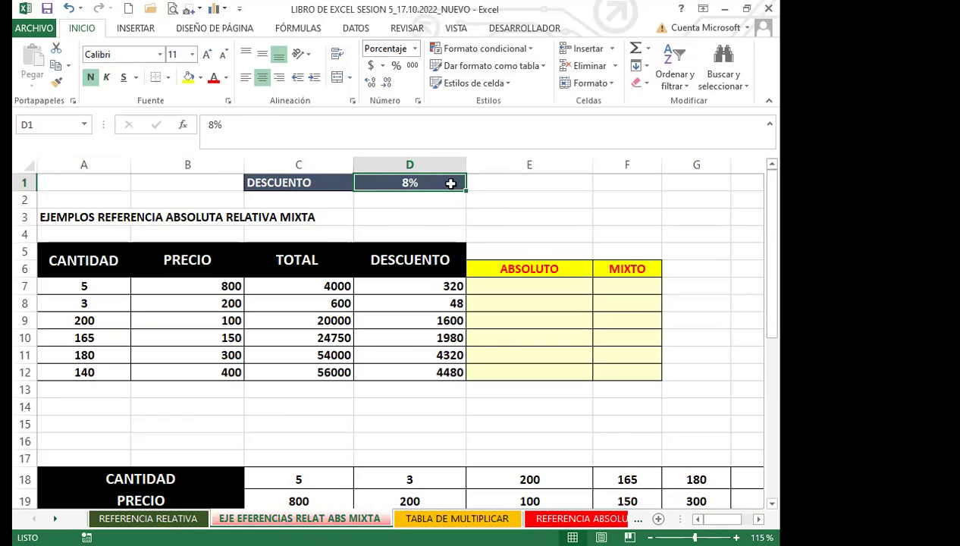
drag(407, 285, 409, 372)
key(Delete)
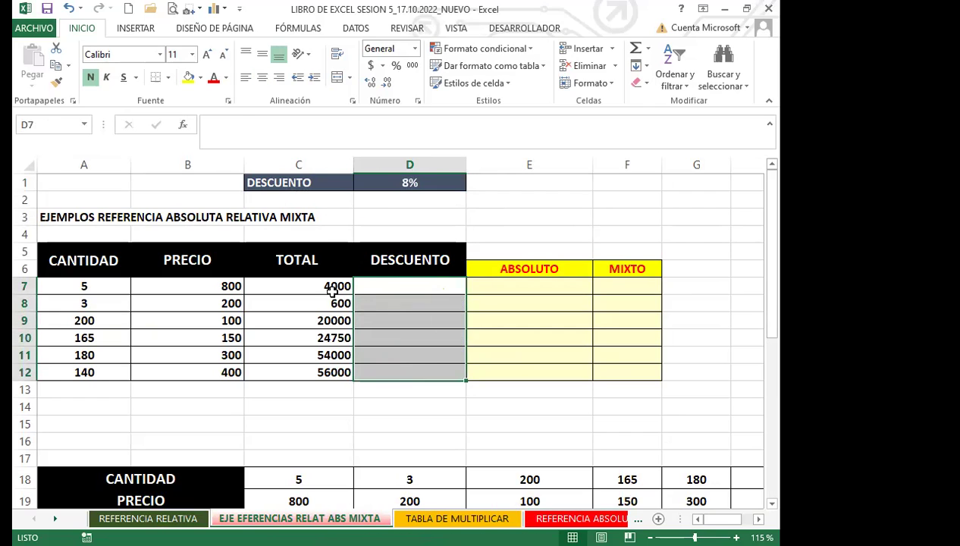
Refill the TOTAL formula =A7*B7 from C7 down through C12 and check the copied formula in each row
click(315, 289)
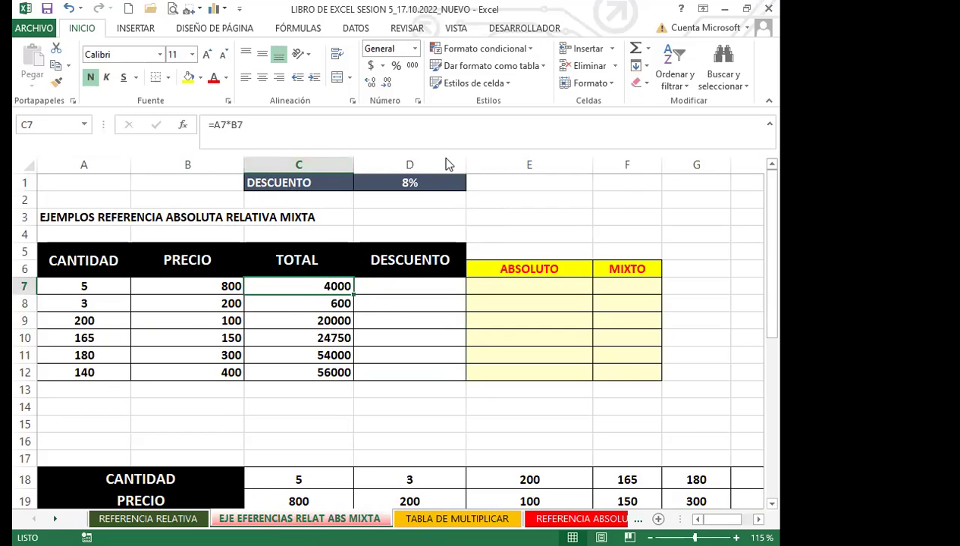
click(167, 285)
click(297, 292)
drag(353, 294, 352, 375)
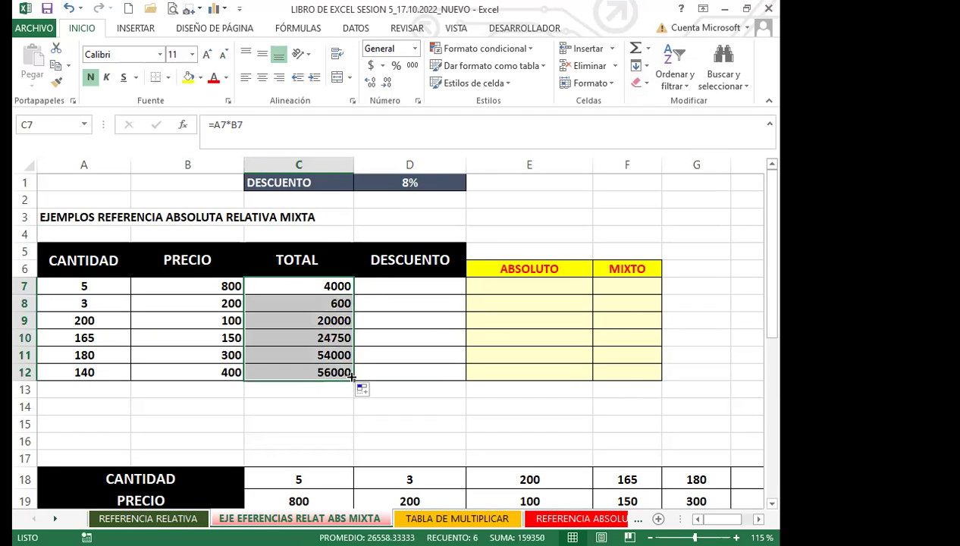
click(314, 307)
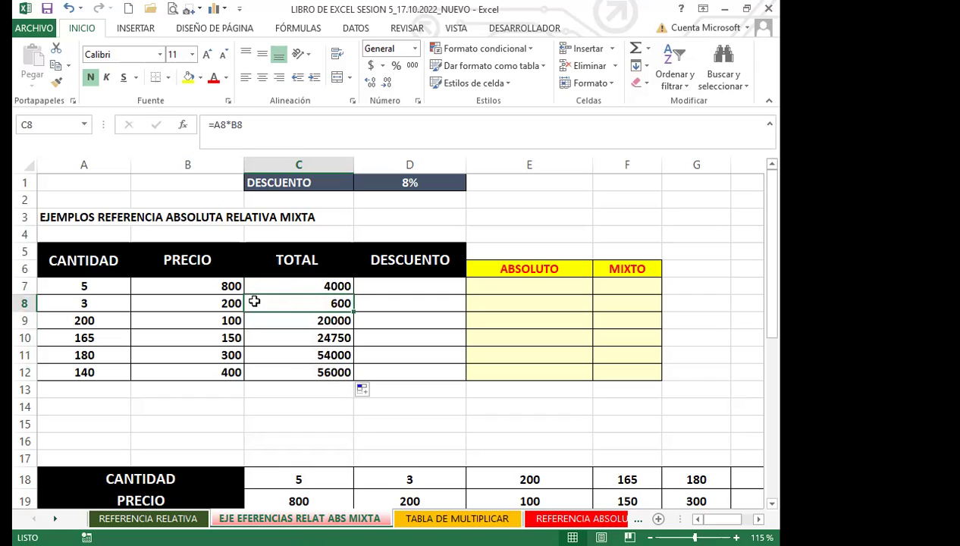
key(Down)
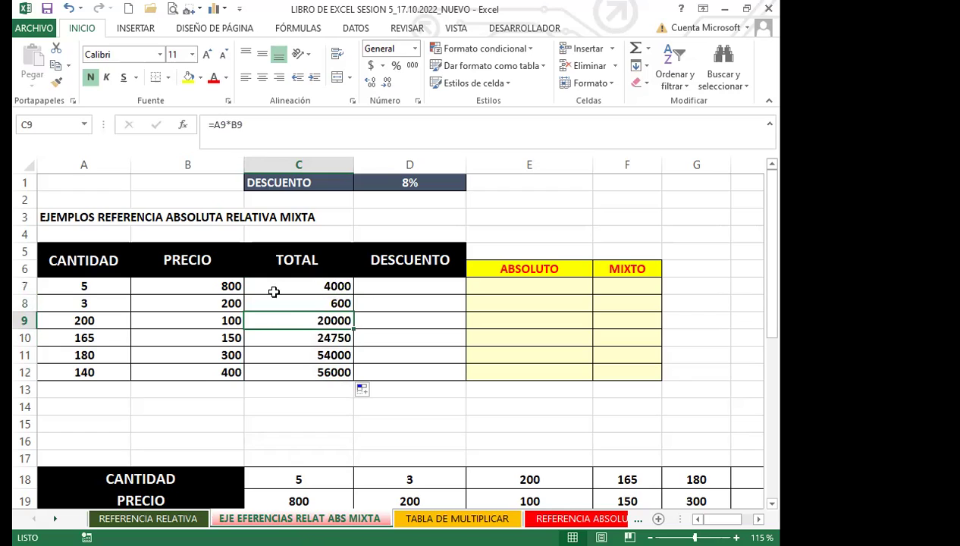
key(Down)
key(Down)
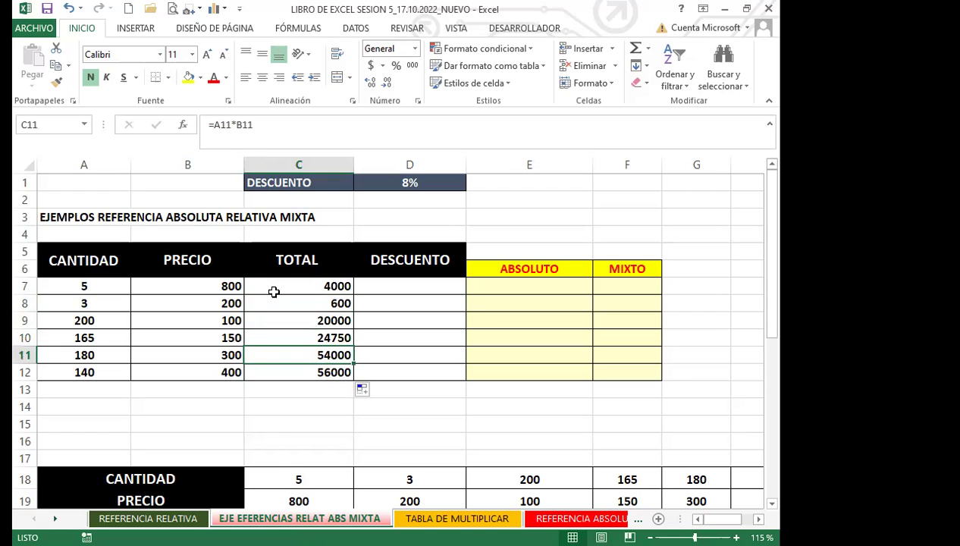
key(Down)
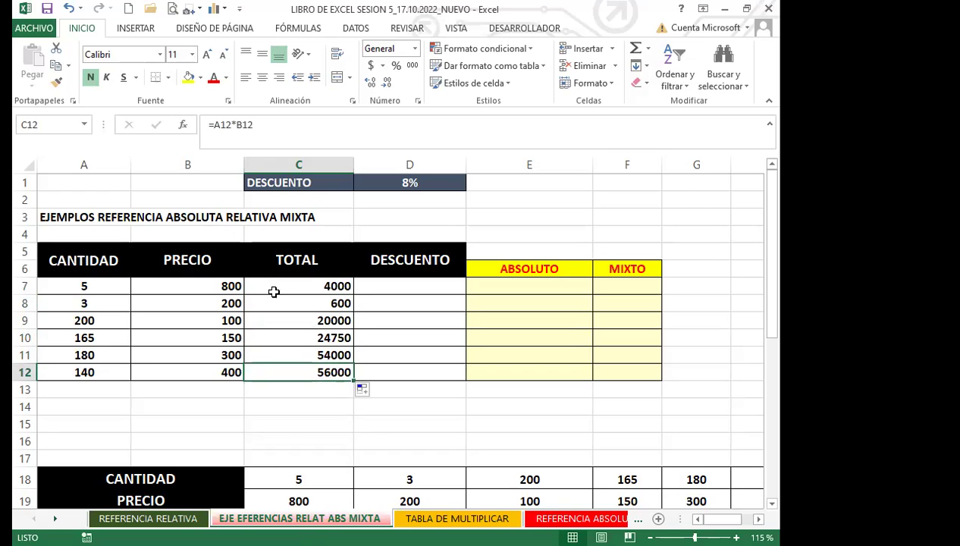
Calculate the first DESCUENTO in D7 by multiplying the total by the discount rate with =C7*D1
click(408, 286)
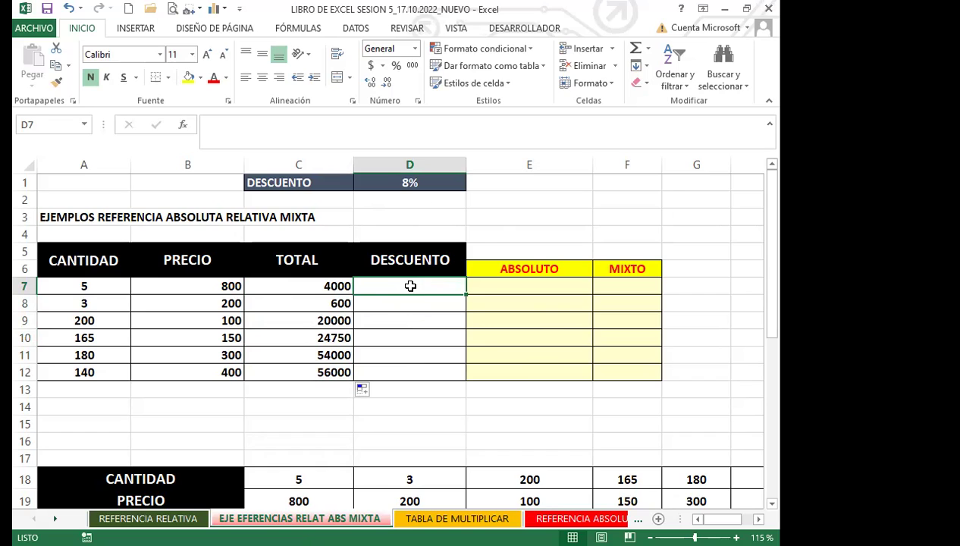
text(=)
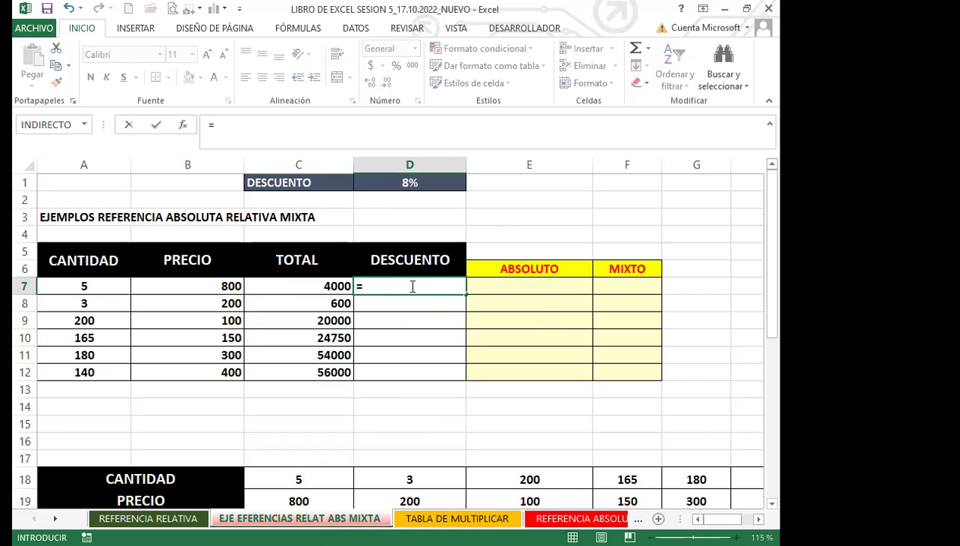
click(302, 285)
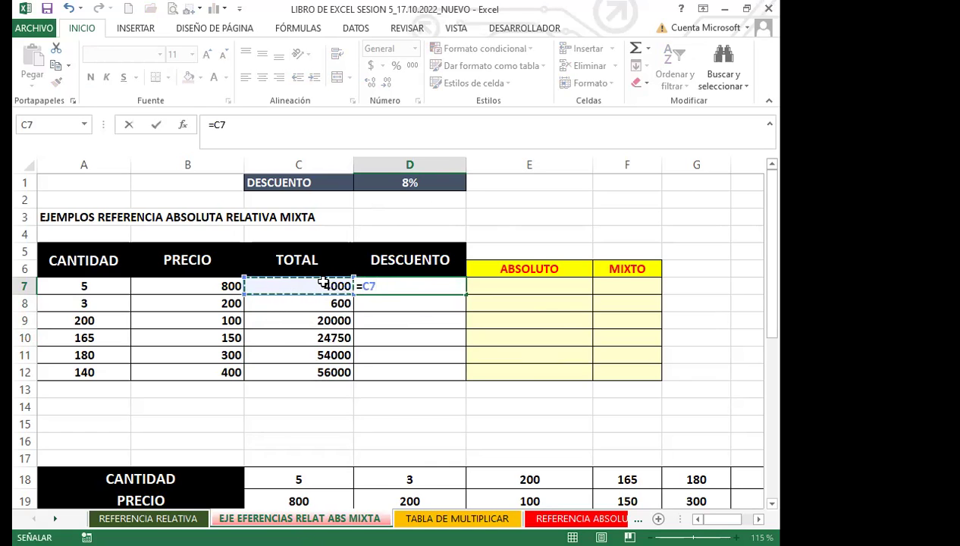
text(*)
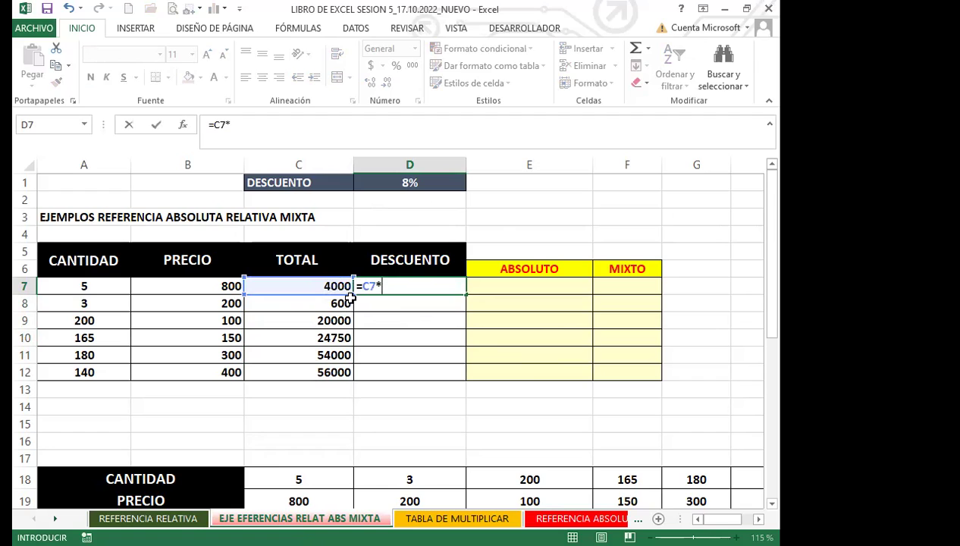
click(432, 183)
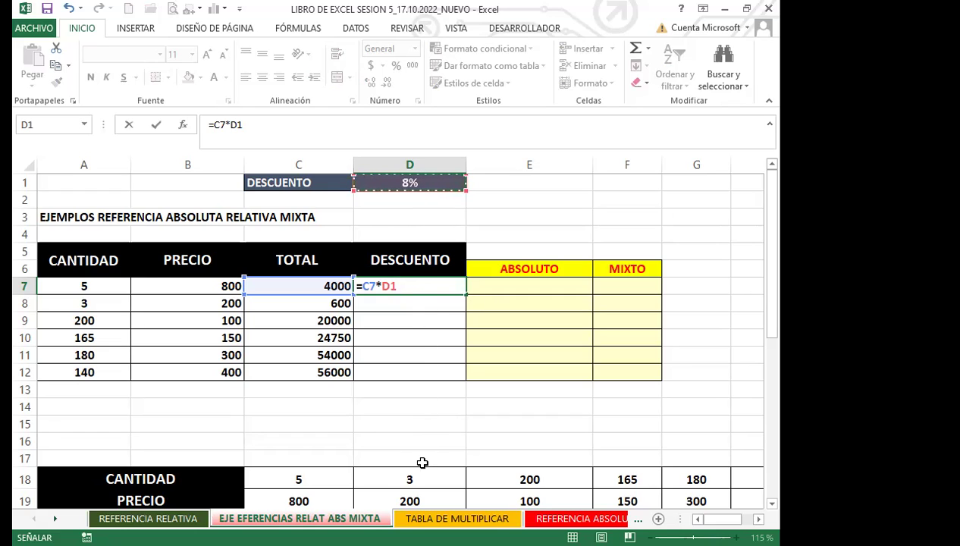
key(Return)
Fill the relative DESCUENTO formula from D7 down through D12
click(399, 280)
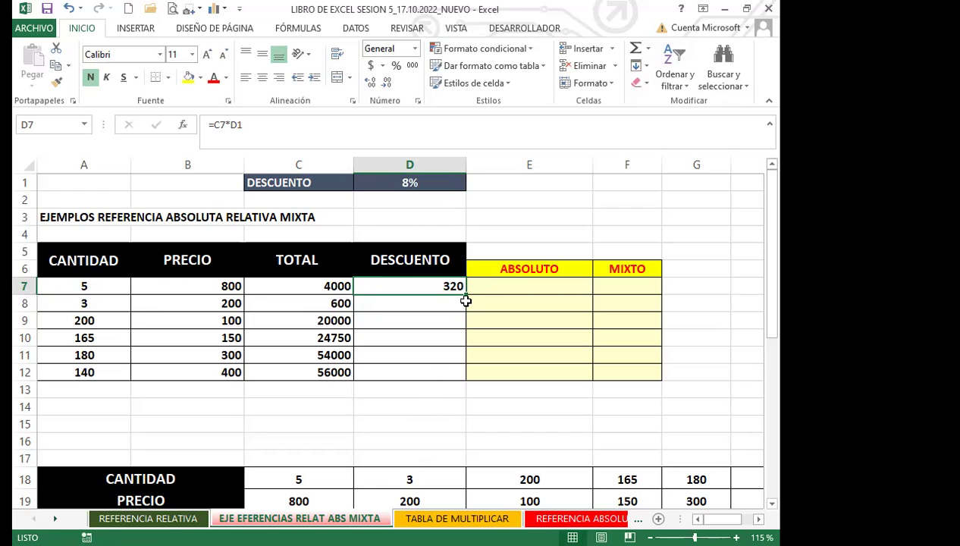
drag(465, 301, 464, 382)
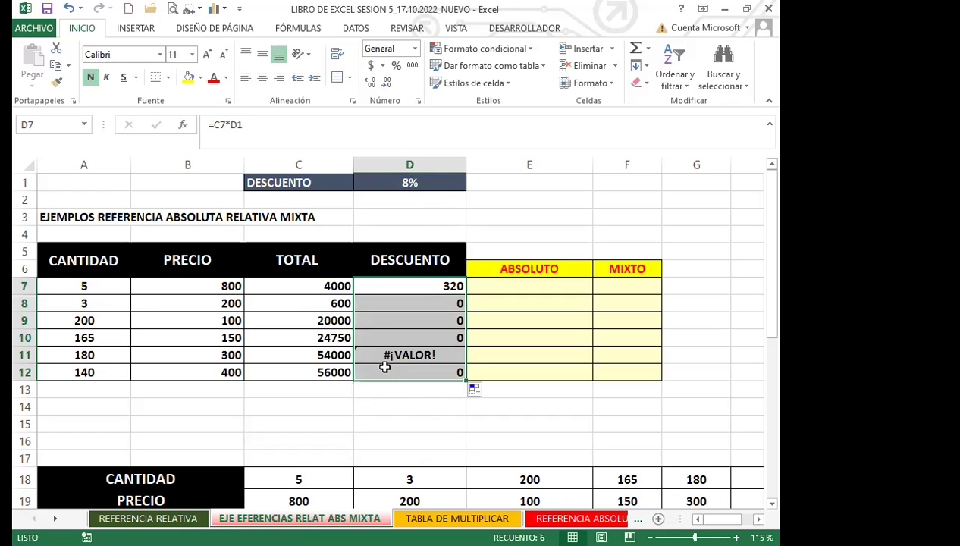
Examine the DESCUENTO formulas in D7 through D12 and the cells D2 to D5 that the copied references point to
click(398, 288)
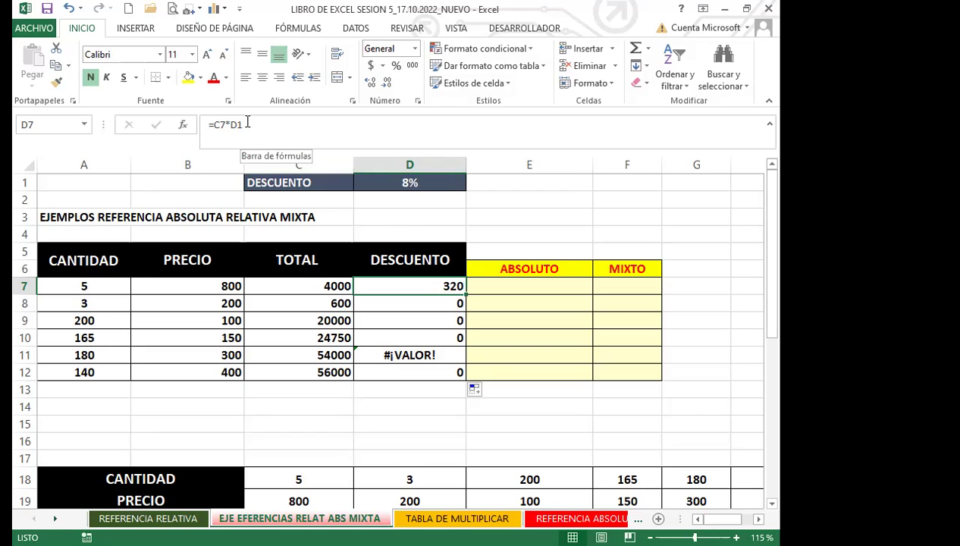
key(Down)
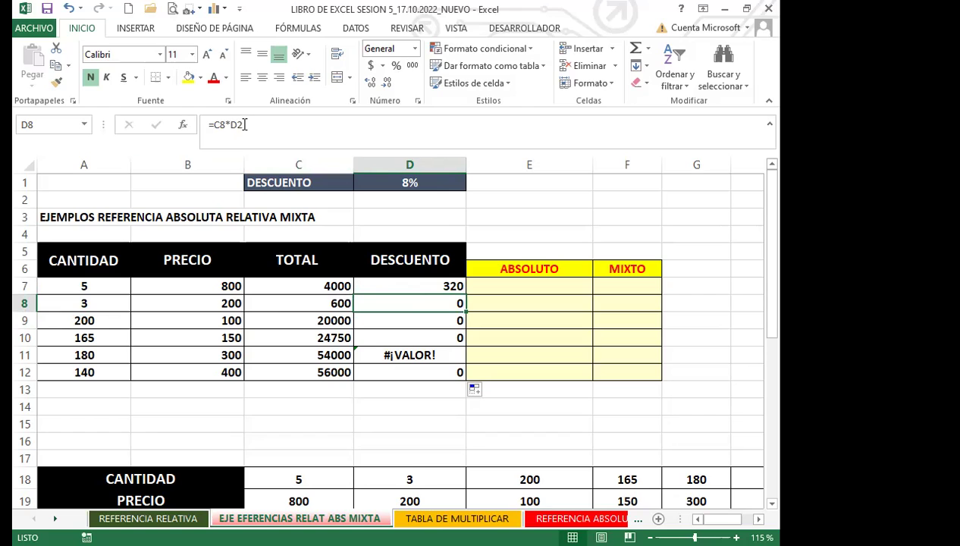
click(429, 290)
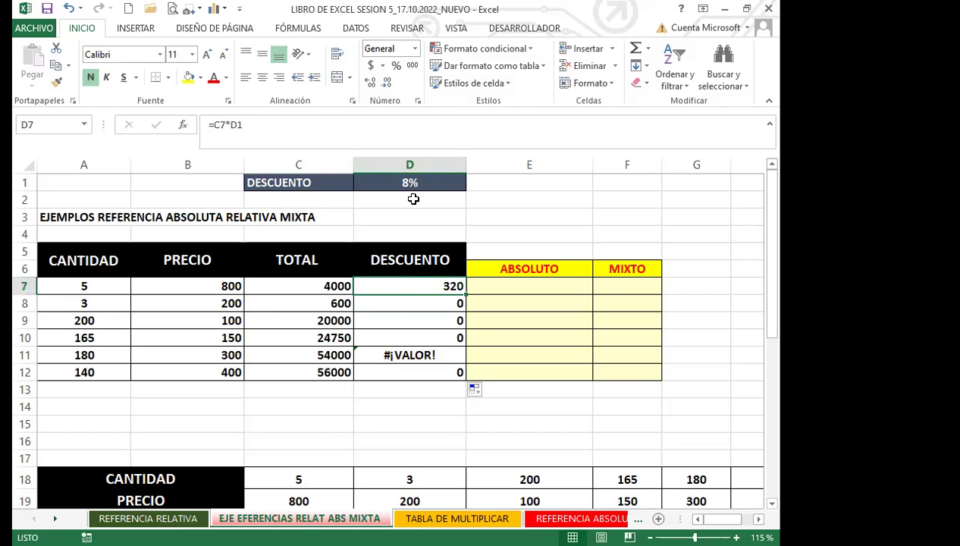
click(399, 304)
key(Down)
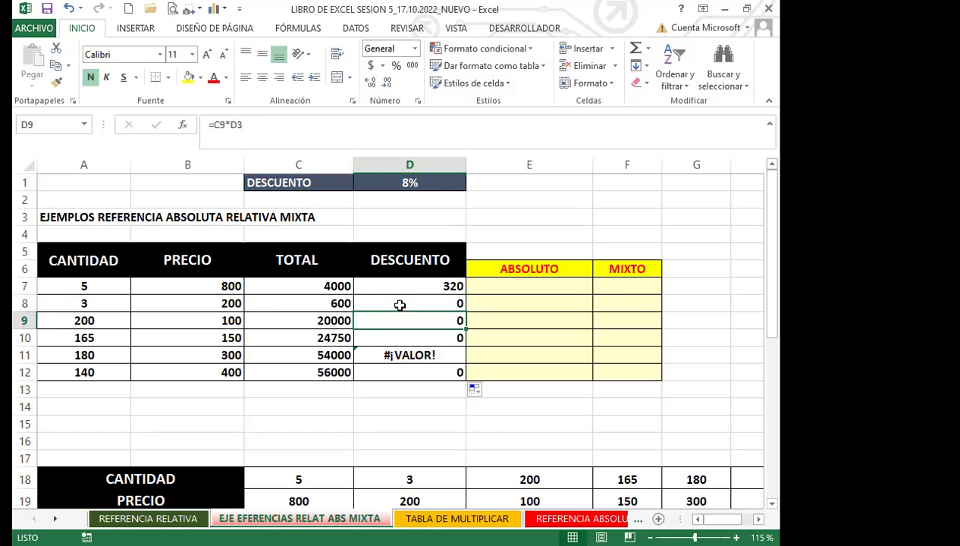
key(Down)
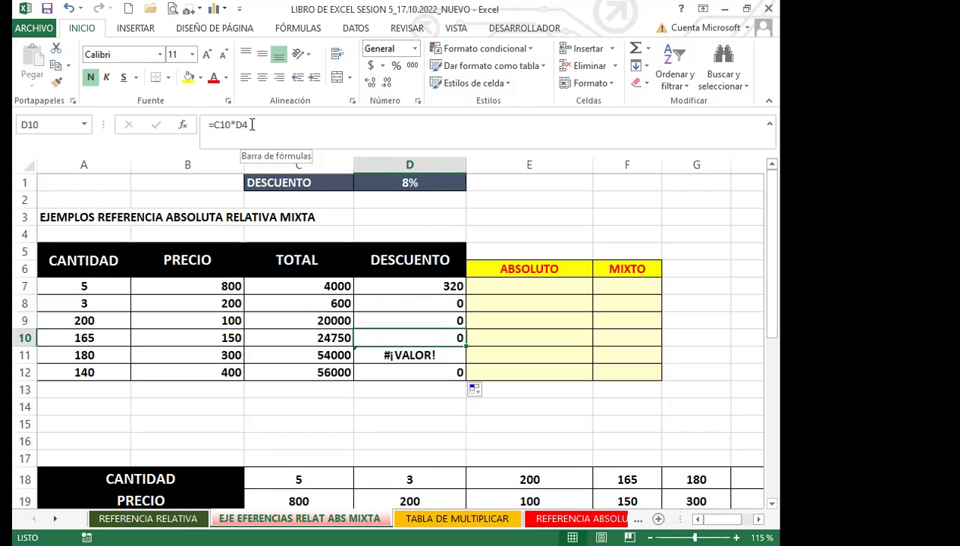
key(Down)
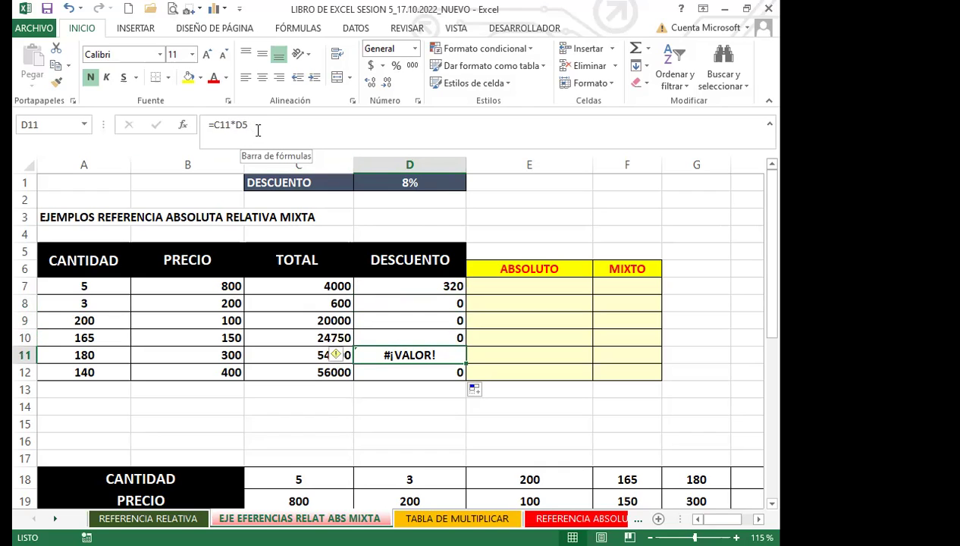
key(Down)
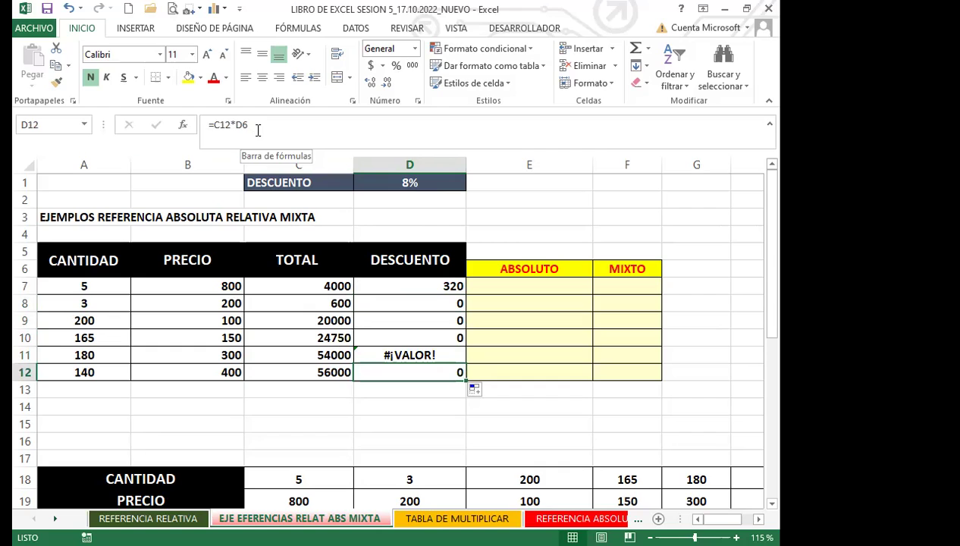
click(396, 197)
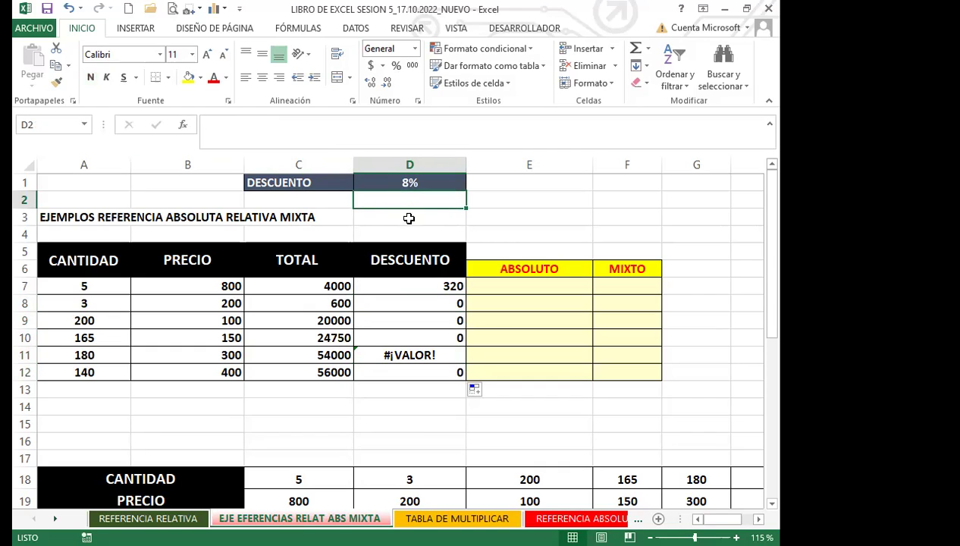
click(409, 224)
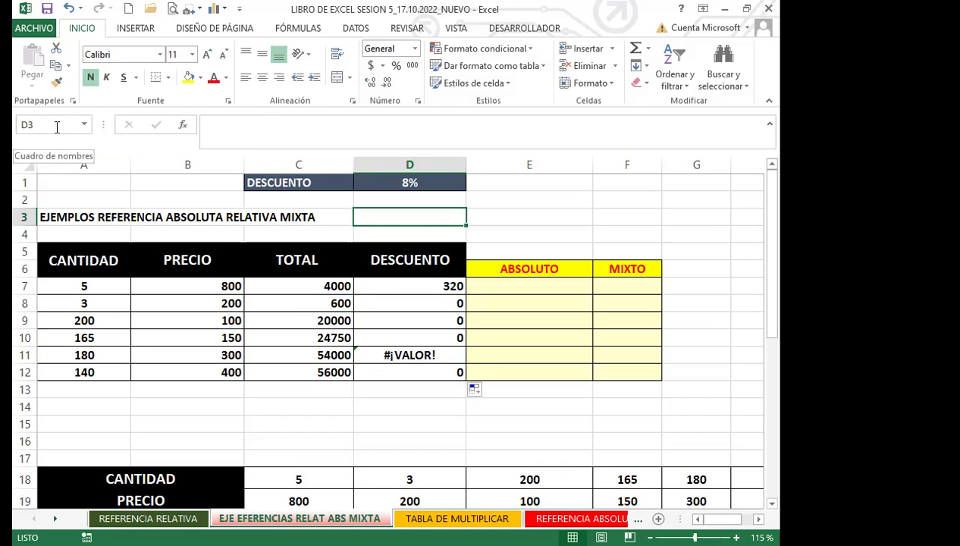
key(Down)
key(Down)
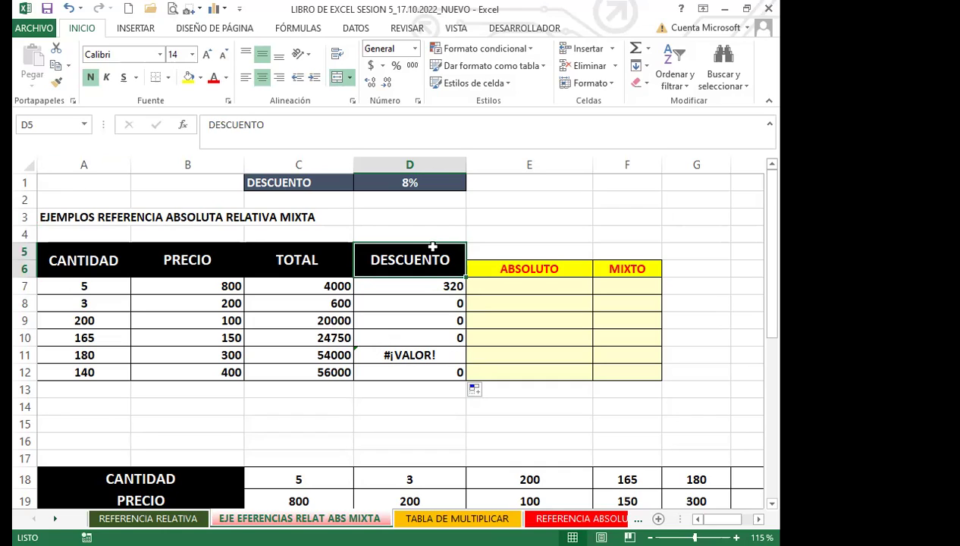
Clear the copied DESCUENTO formulas from D8 through D12, keeping the one in D7
click(404, 354)
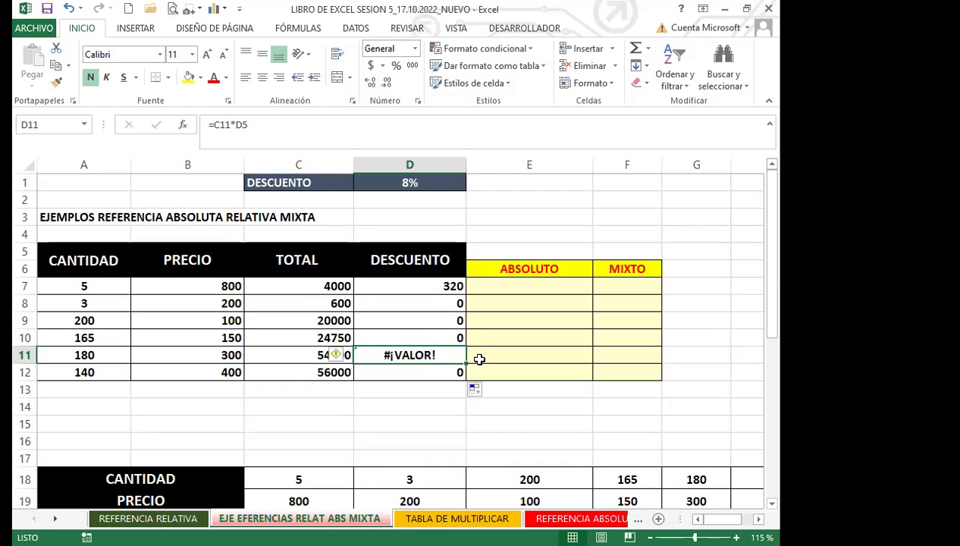
drag(439, 302, 439, 372)
key(Delete)
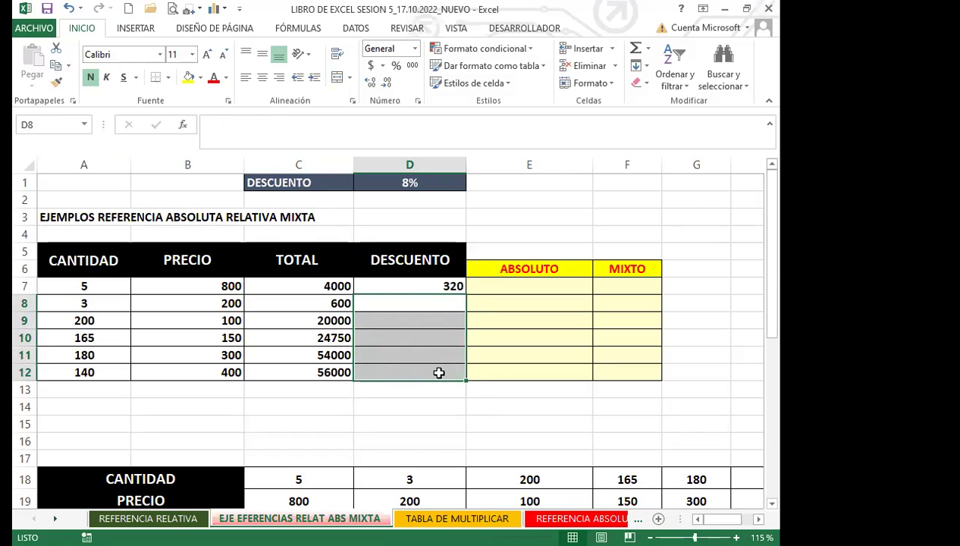
Calculate the second DESCUENTO separately in D8 by multiplying its total by the discount rate with =C8*D1
click(409, 286)
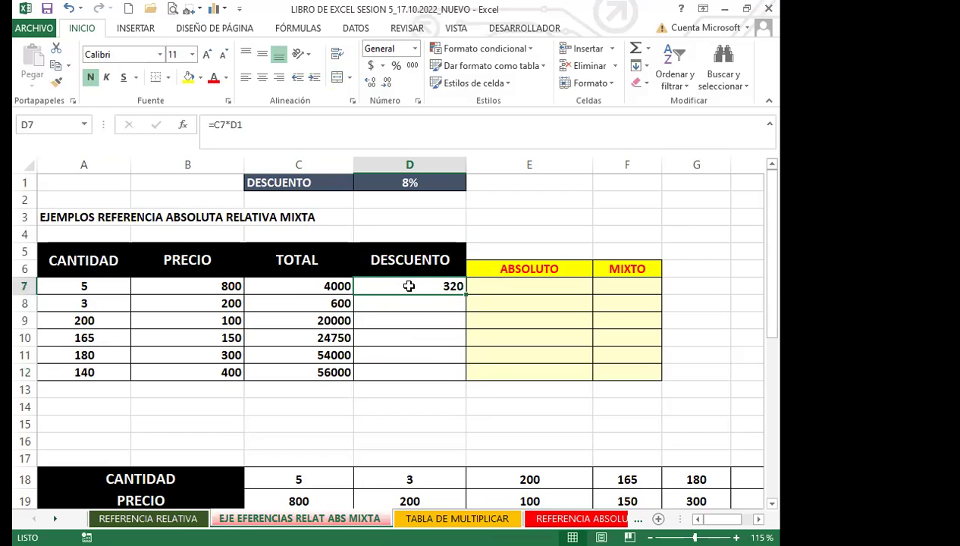
click(422, 300)
text(=)
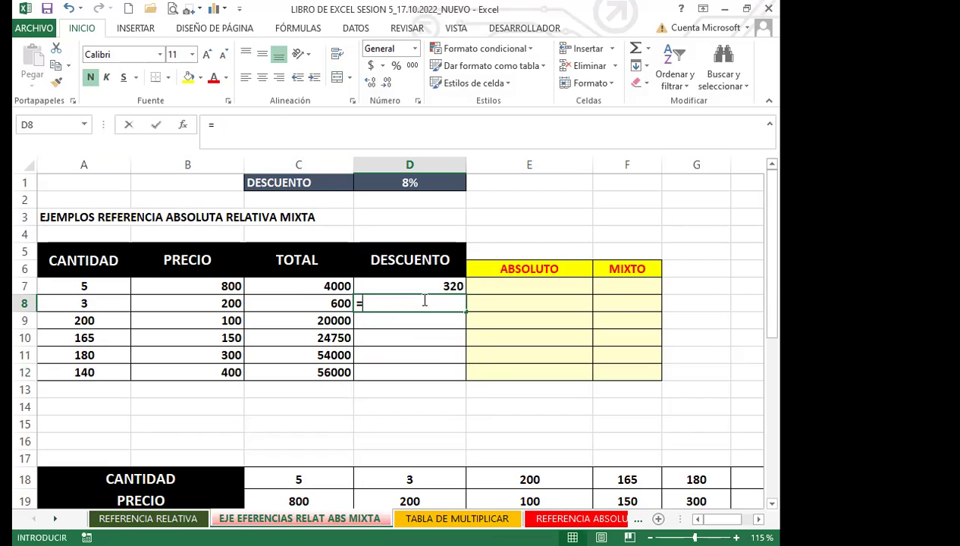
click(300, 301)
text(*)
click(425, 182)
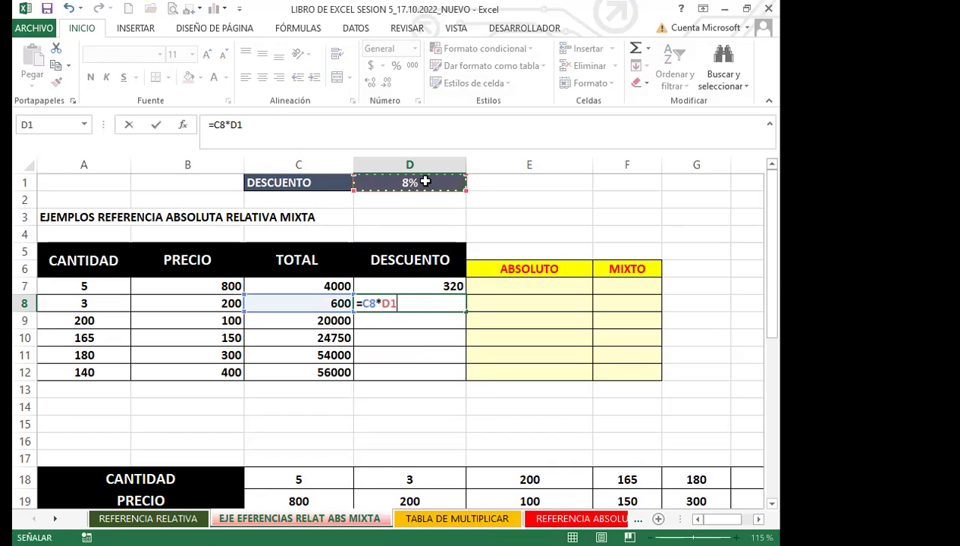
key(Return)
click(402, 302)
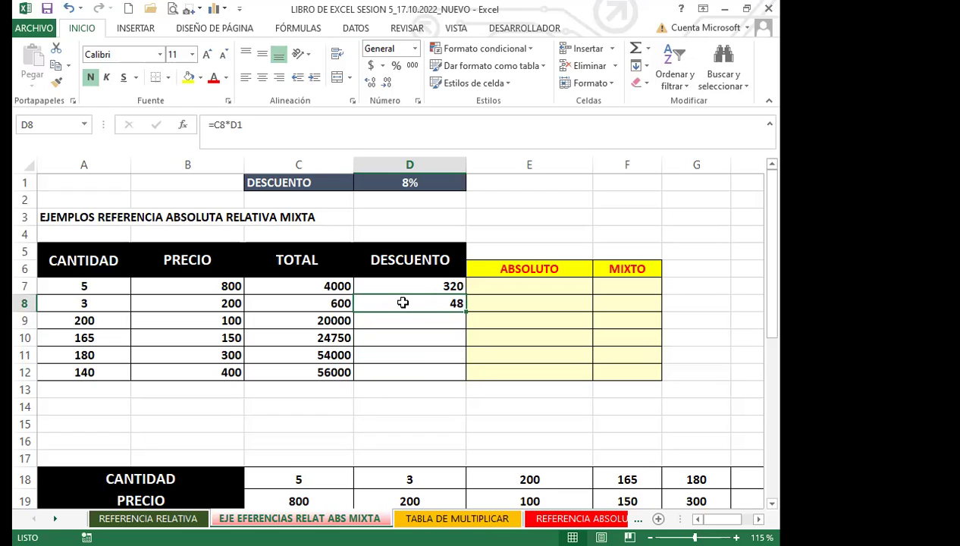
Clear the separately entered DESCUENTO formula from D8
drag(402, 322, 399, 369)
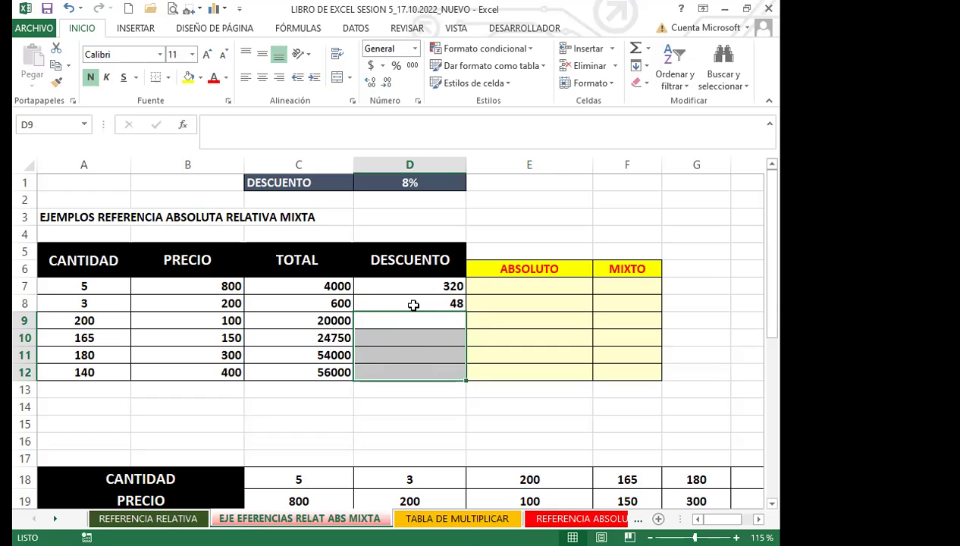
click(413, 303)
key(Delete)
Make the discount-rate reference in D7 absolute, cycling through the reference types and ending with =C7*$D$1
click(413, 280)
click(413, 276)
click(416, 289)
key(ctrl+Down)
double_click(423, 289)
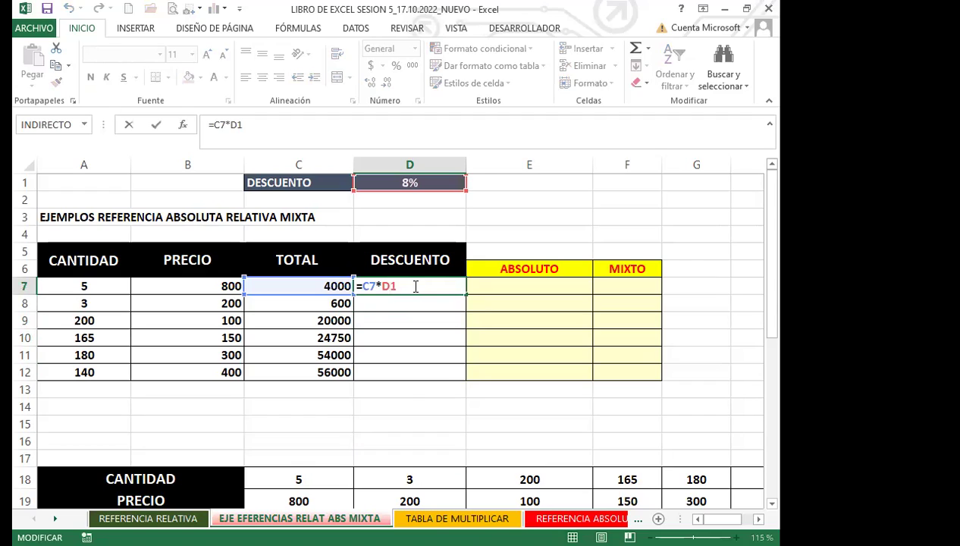
key(F4)
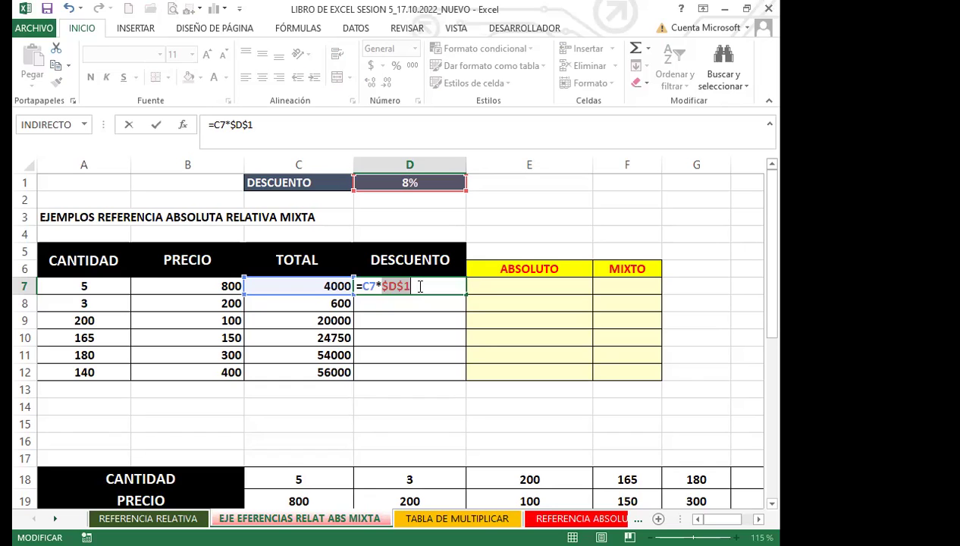
key(F4)
key(F4)
key(F4)
key(F4)
key(F4)
key(F4)
key(F4)
key(F4)
key(Return)
Fill the DESCUENTO formula with the absolute rate reference from D7 down through D12
click(416, 284)
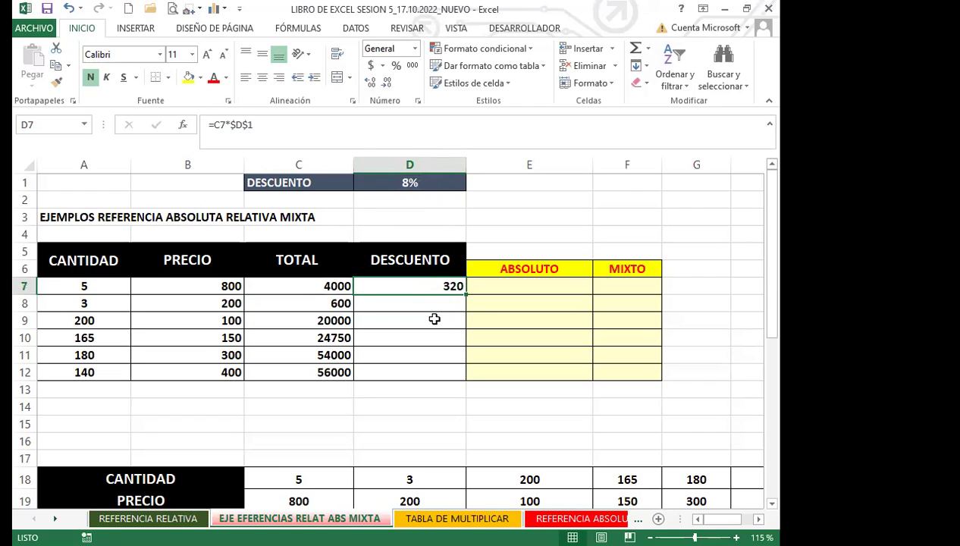
drag(464, 294, 452, 372)
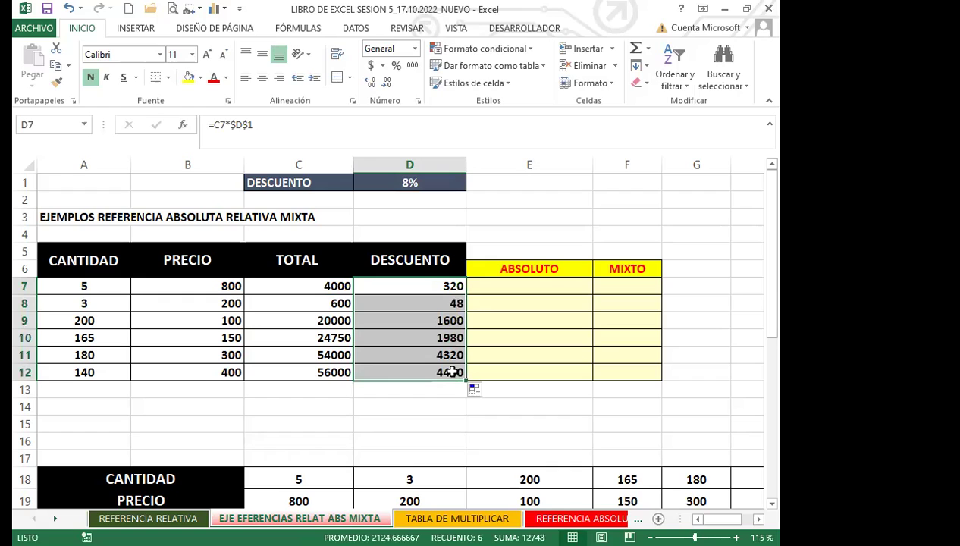
click(434, 319)
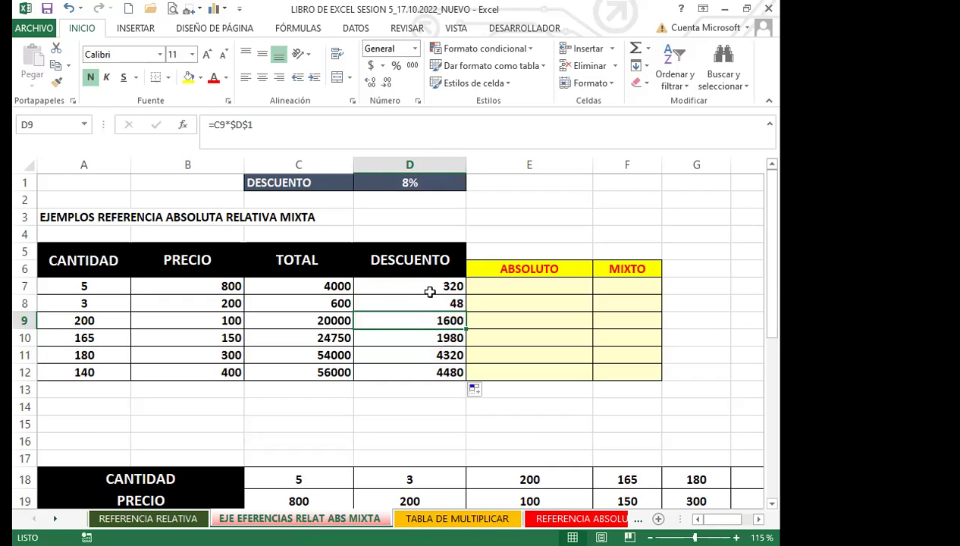
Examine the copied DESCUENTO formulas cell by cell from D7 through D12
click(427, 289)
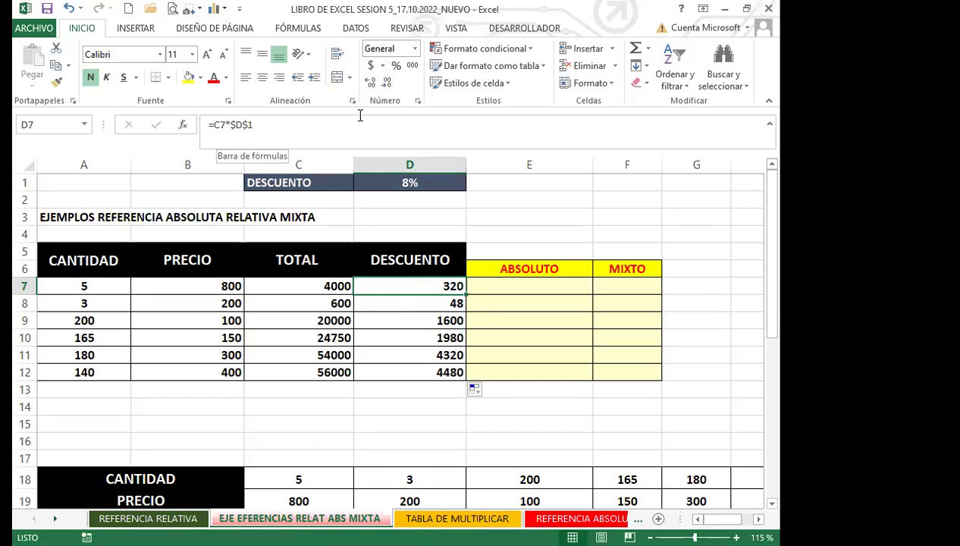
key(Down)
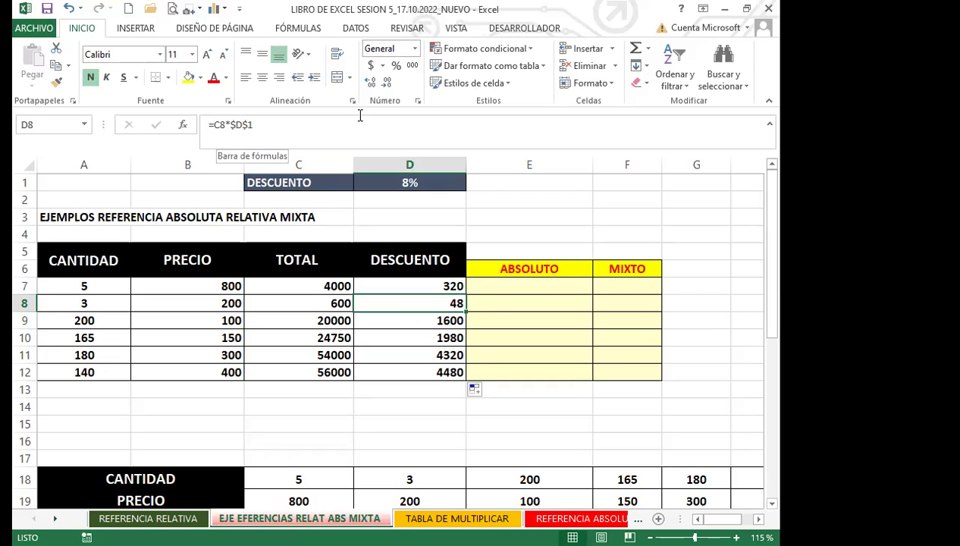
key(Down)
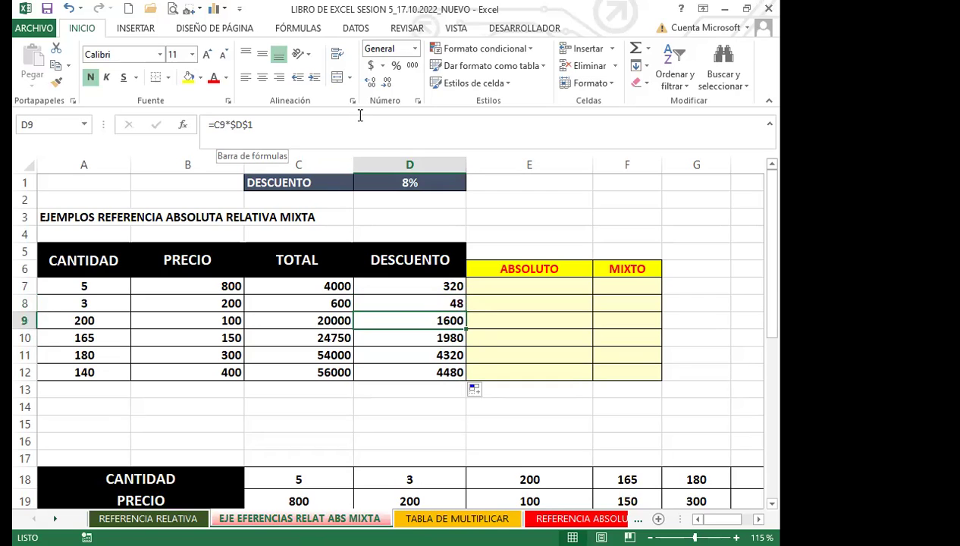
key(Down)
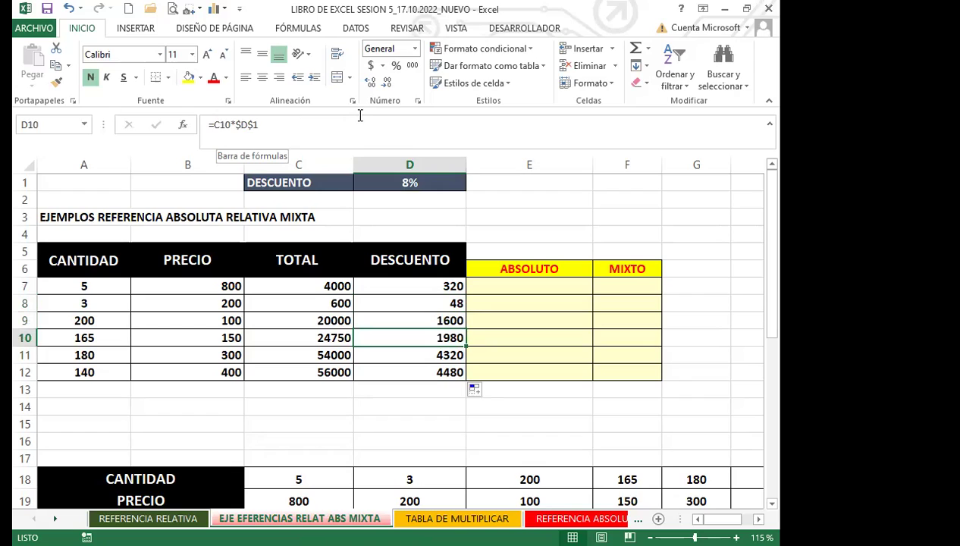
key(Down)
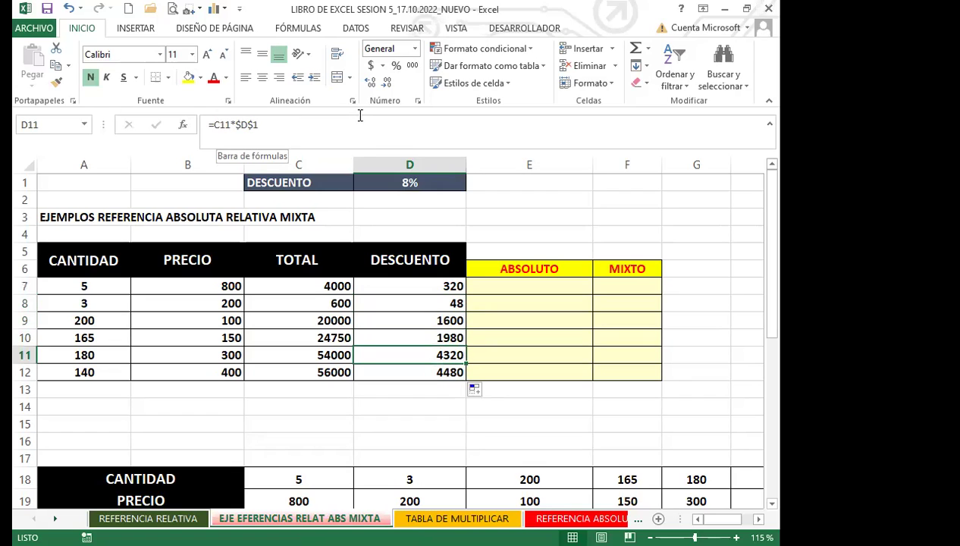
key(Down)
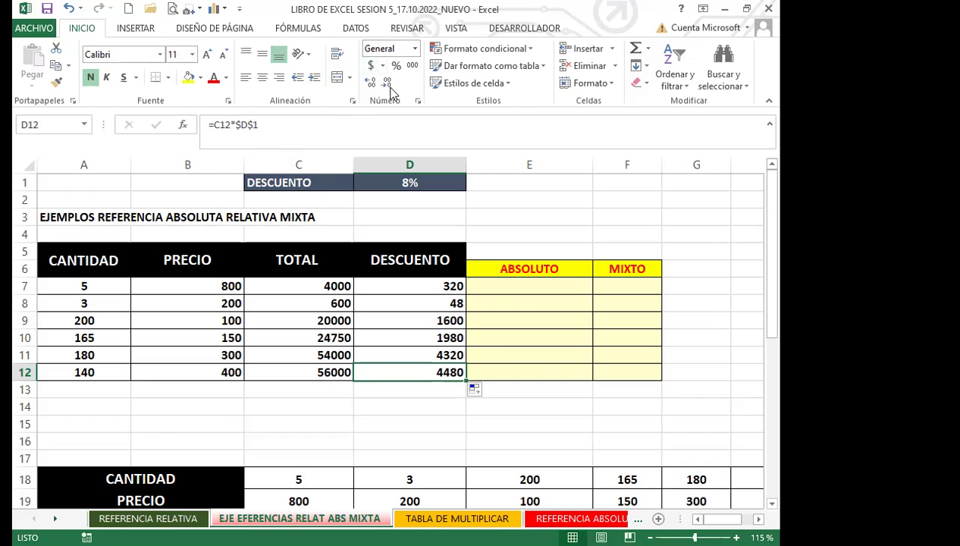
Calculate the first ABSOLUTO discount in E7 with =C7*$D$1 and fill it down through E12
click(500, 289)
text(=)
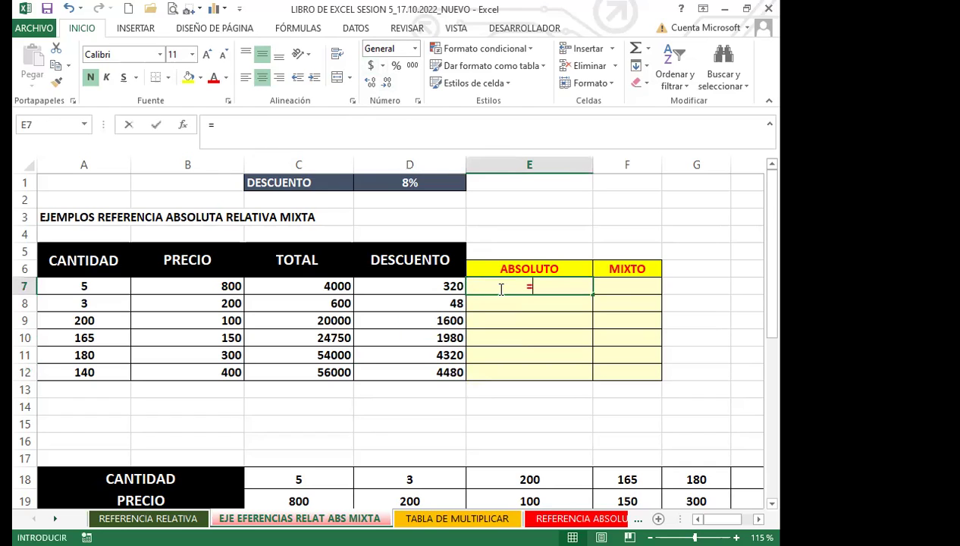
click(303, 286)
text(*)
click(408, 183)
key(F4)
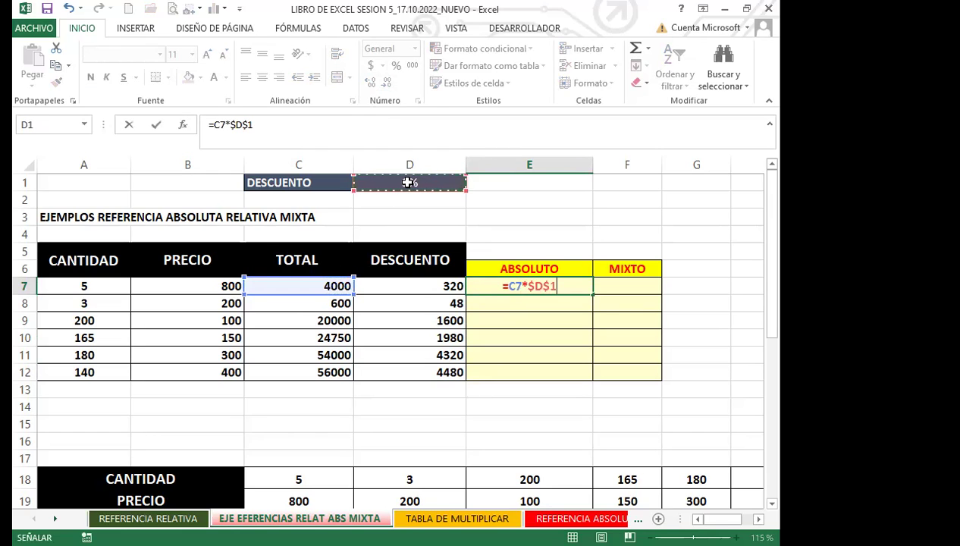
key(Return)
click(561, 291)
drag(592, 294, 583, 383)
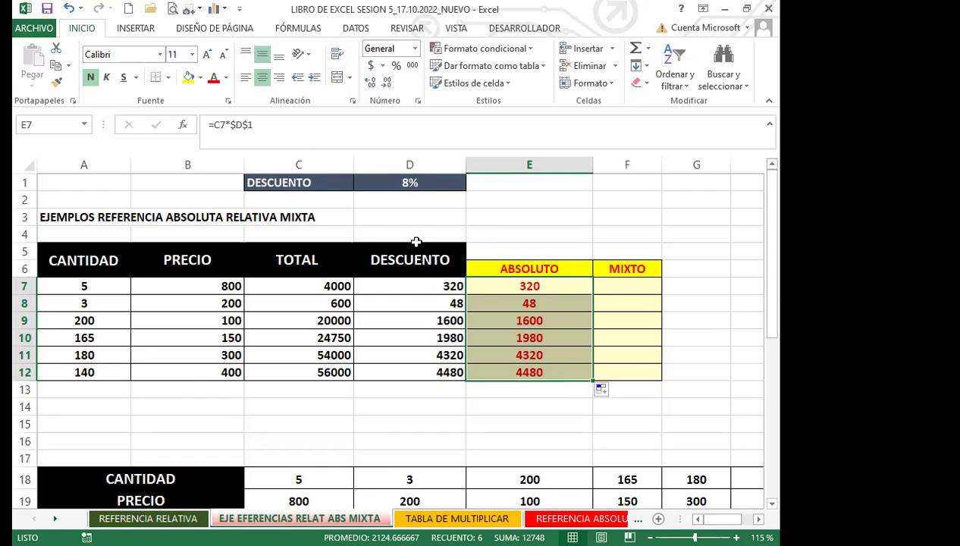
Examine the ABSOLUTO formula in E7 against the totals in C7 through C12 and the discount rate in D1
click(502, 288)
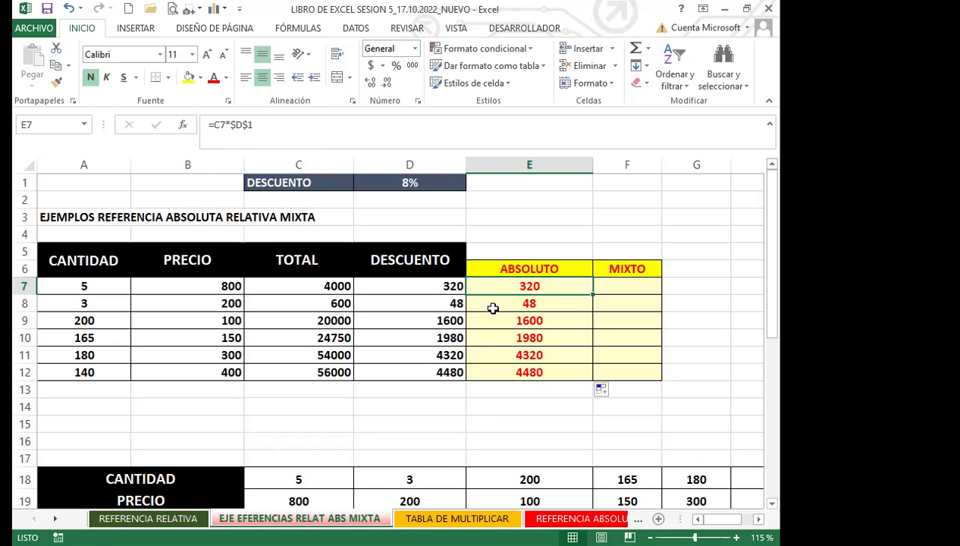
drag(315, 285, 317, 371)
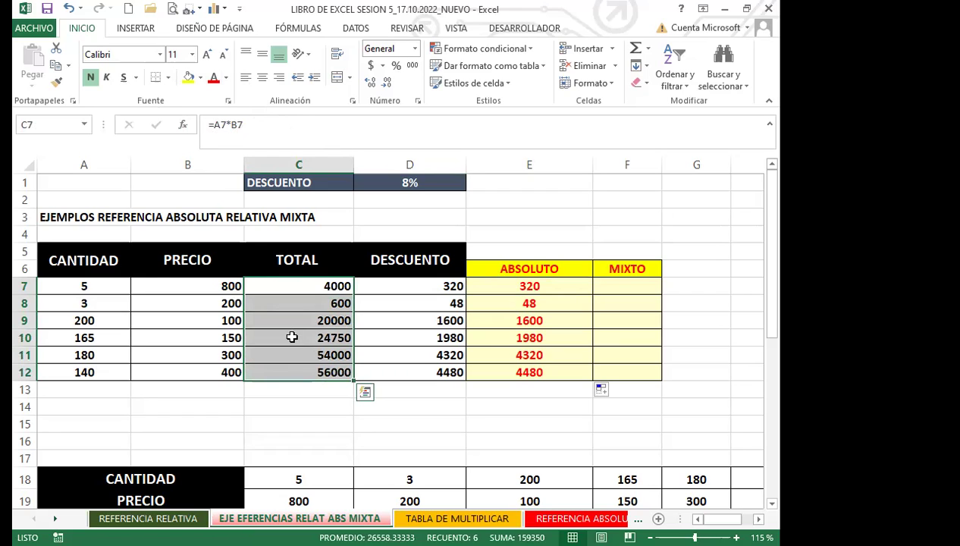
click(503, 282)
click(383, 182)
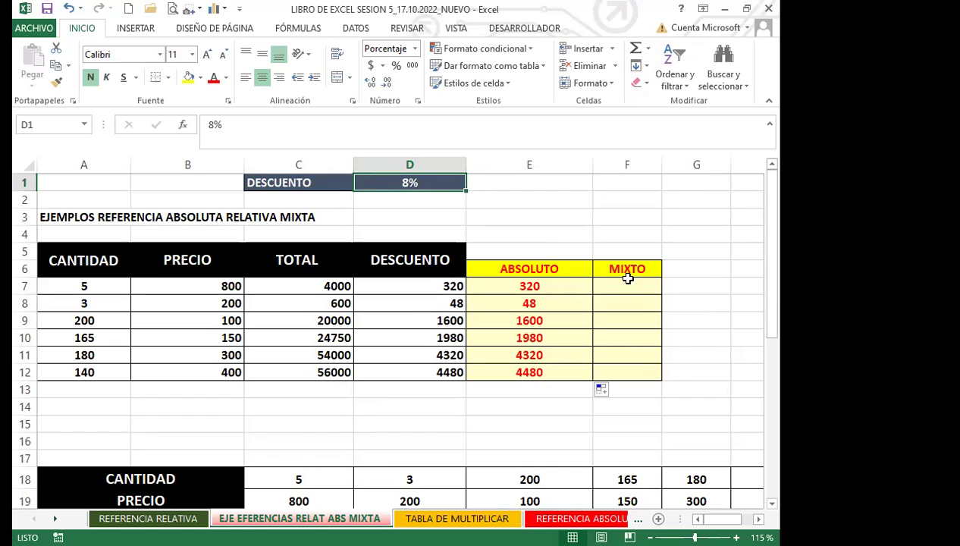
click(494, 286)
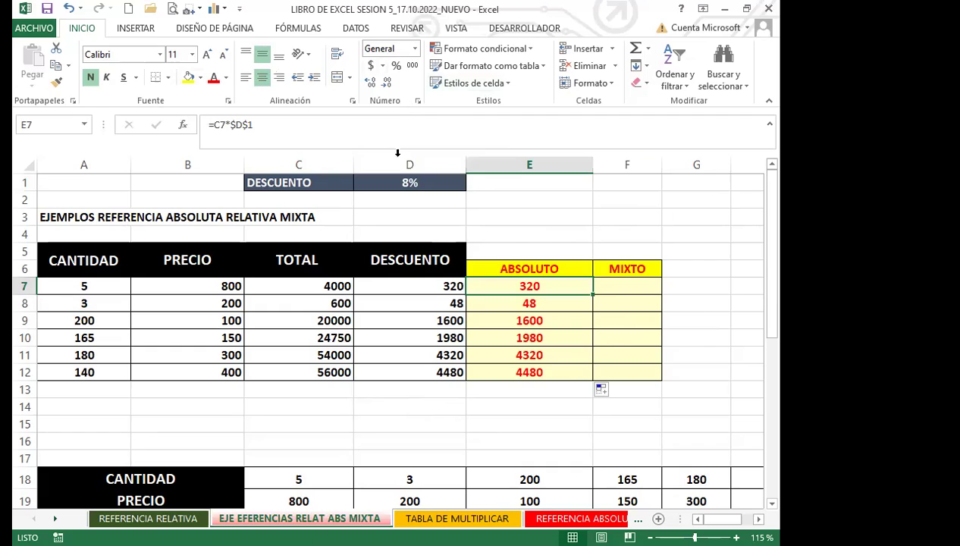
click(430, 184)
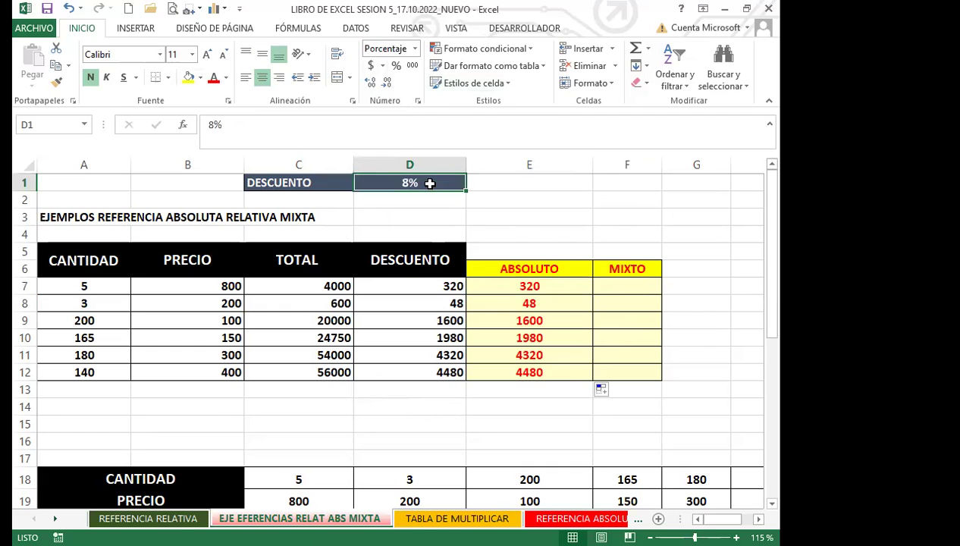
click(487, 285)
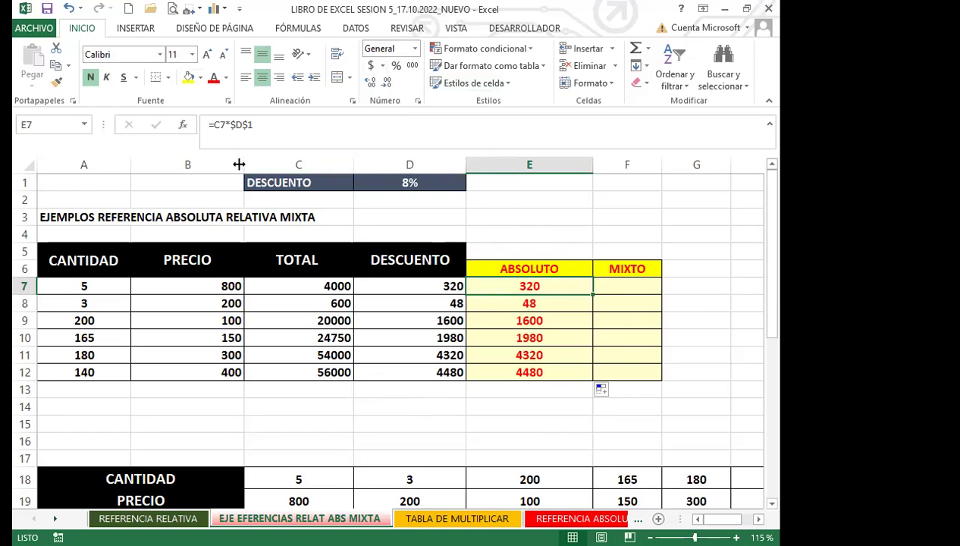
click(220, 124)
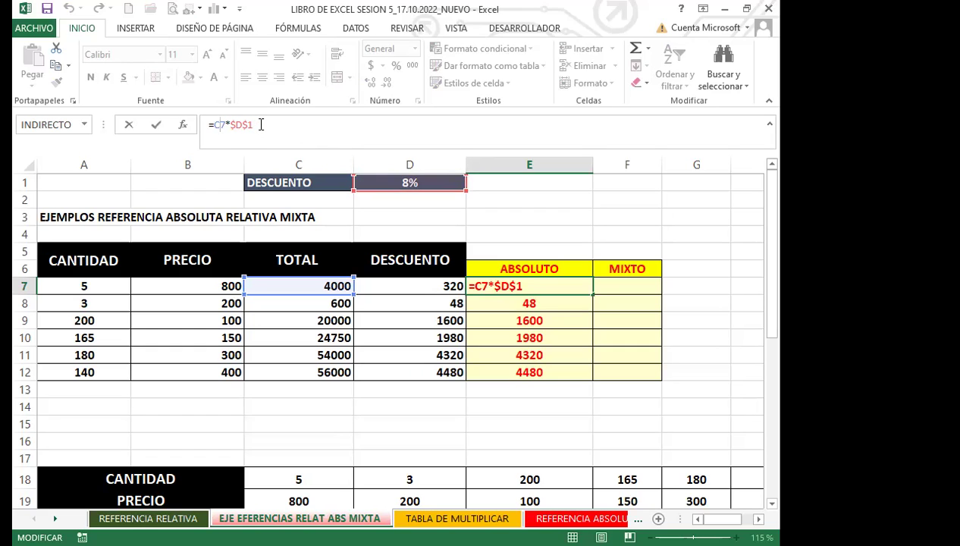
key(Return)
Examine the copied ABSOLUTO formulas cell by cell from E7 through E12
click(568, 285)
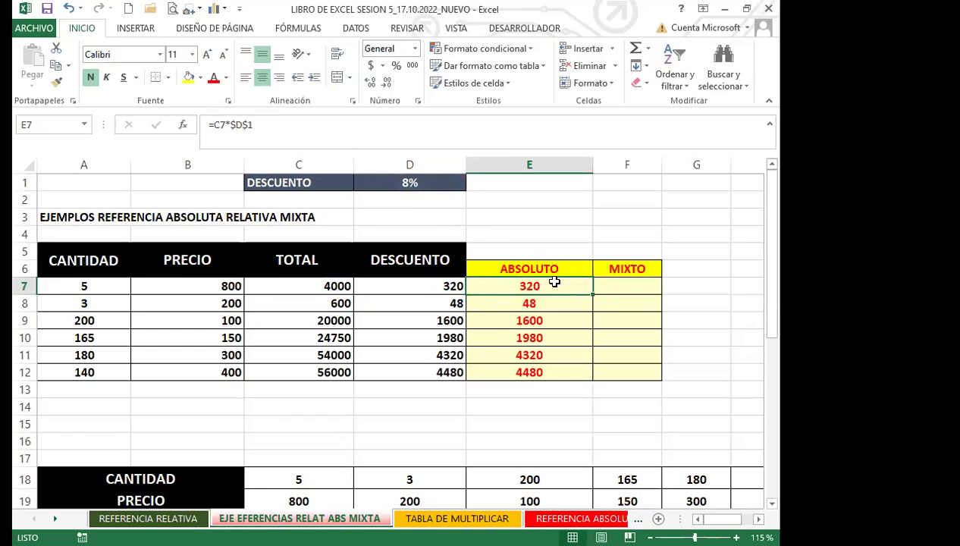
key(Down)
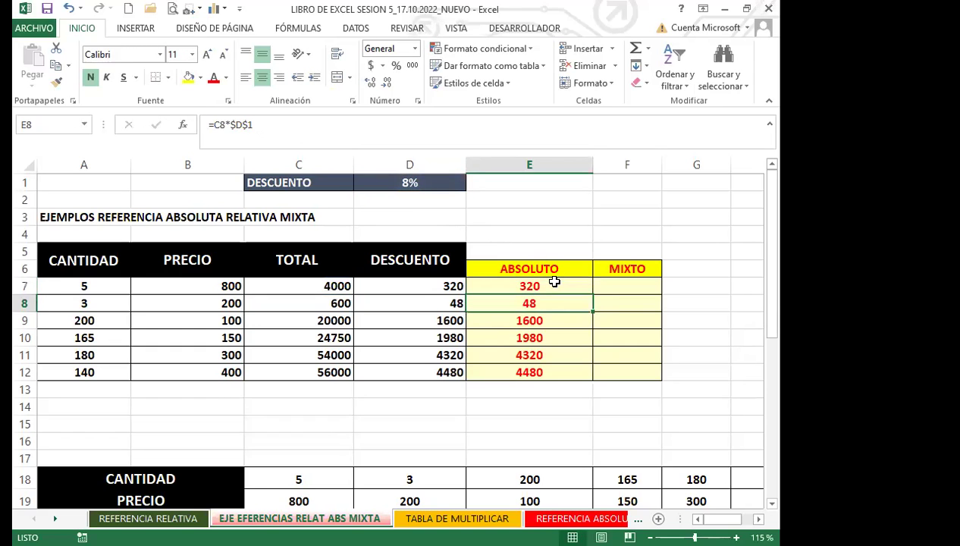
key(Up)
key(Down)
key(Down)
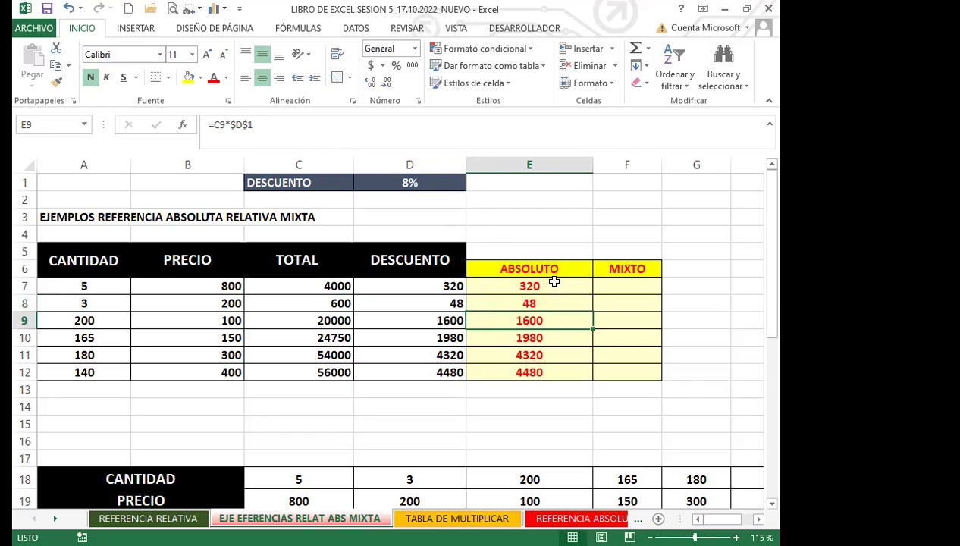
key(Down)
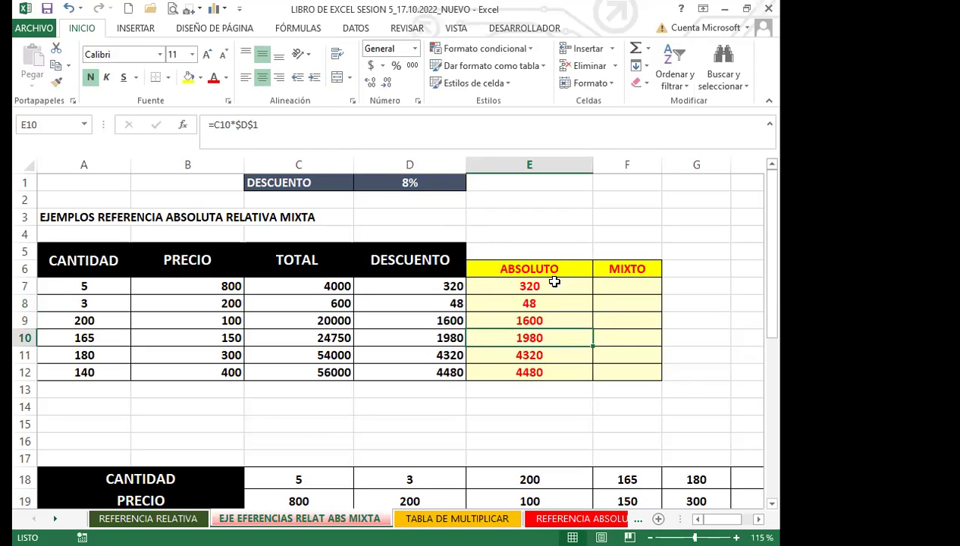
key(Down)
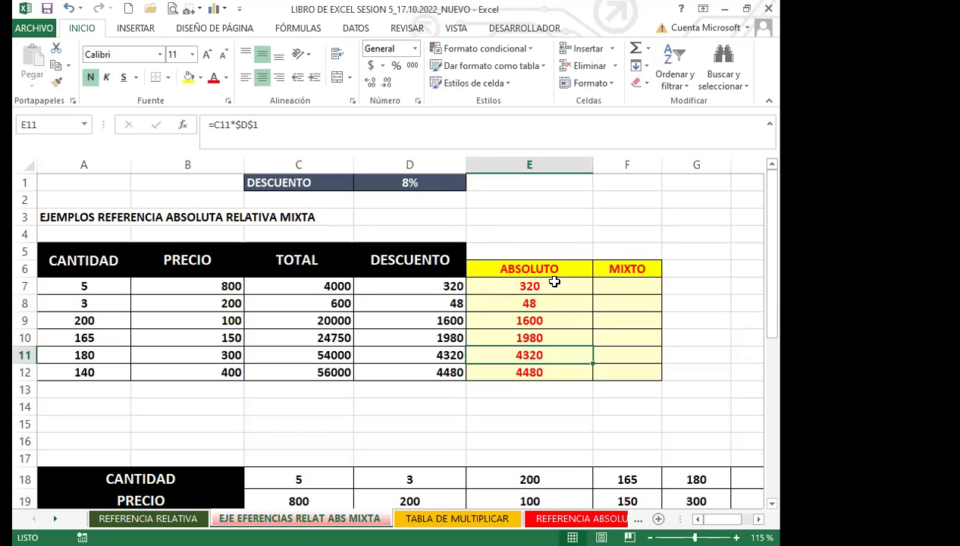
key(Down)
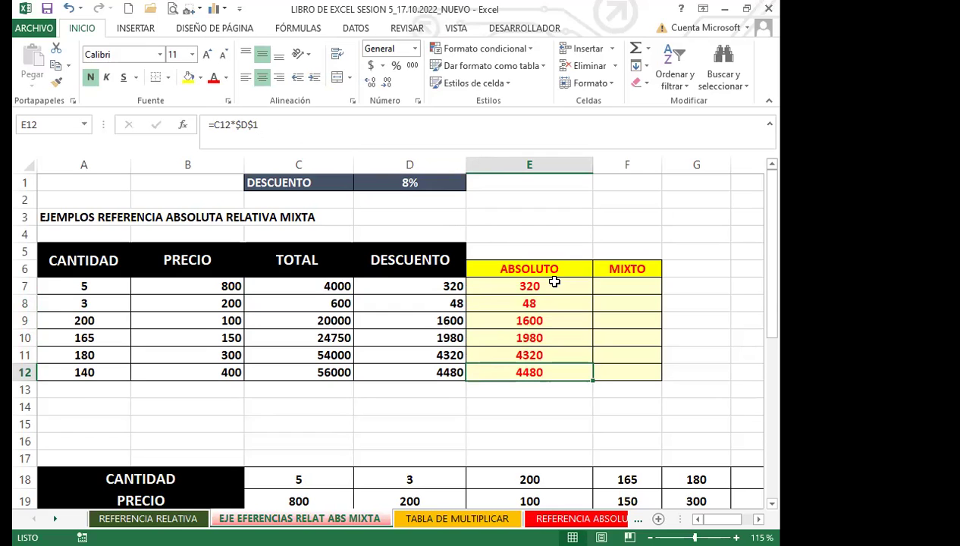
Switch to the presentation and read slide 7 on mixed references, Referencia Mixta
click(631, 288)
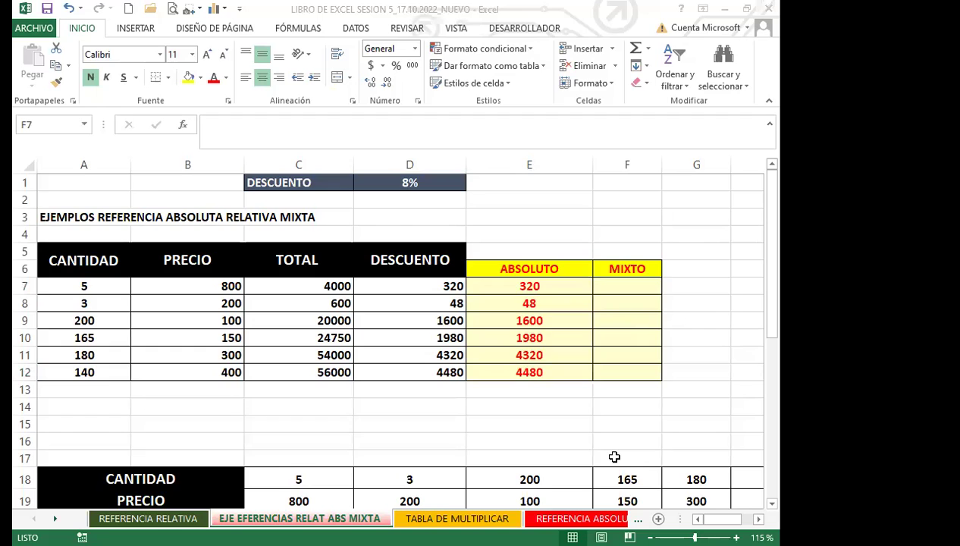
key(alt+Tab)
click(37, 168)
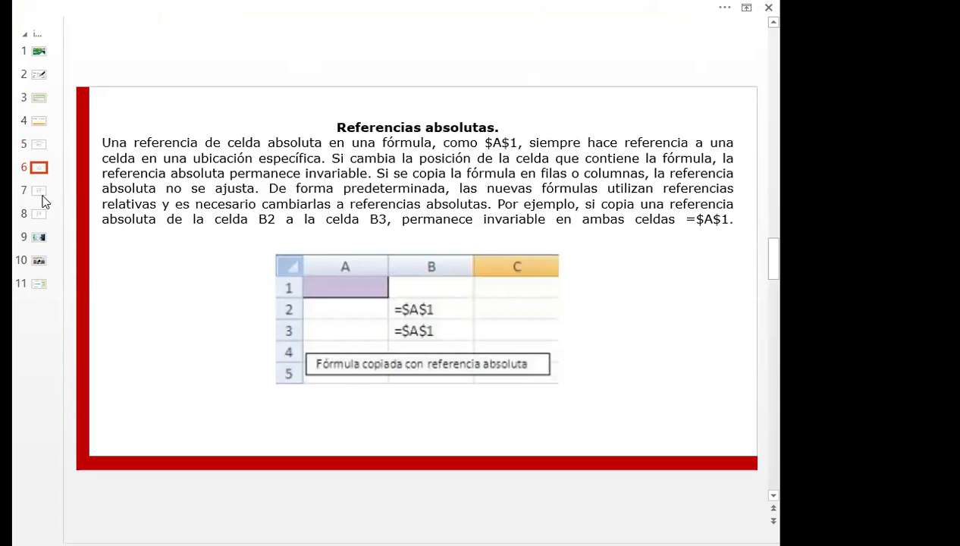
click(42, 195)
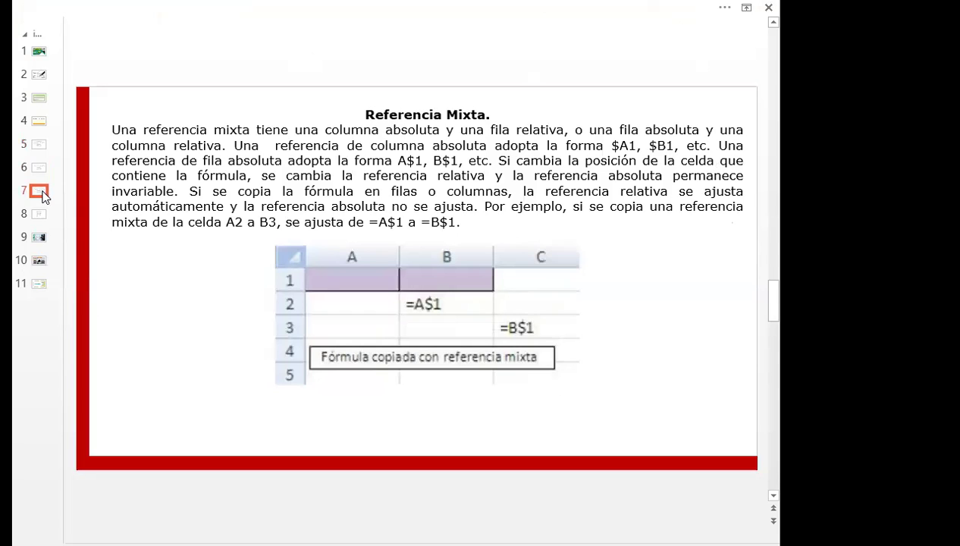
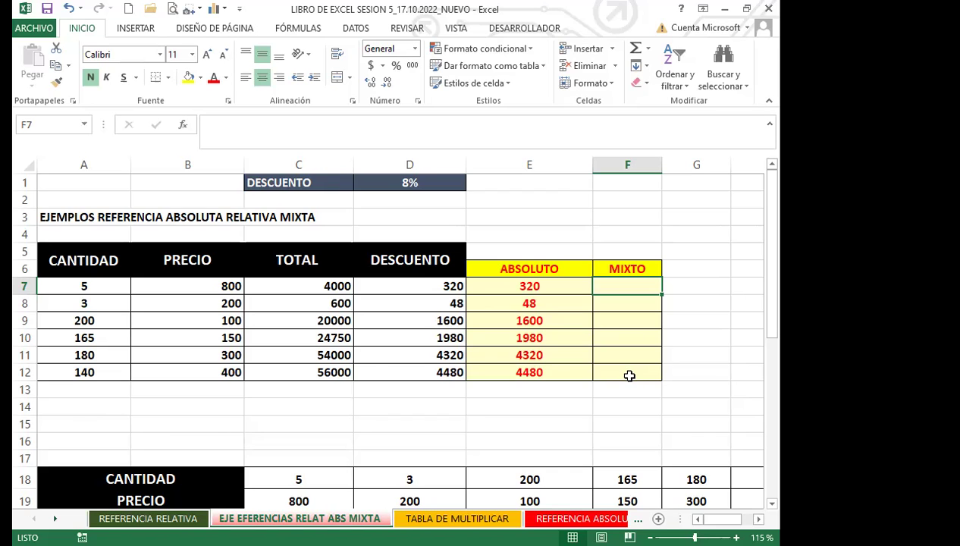
Look over the horizontal table in rows 18 to 21, the discount rate in D1 and the first total in C7
scroll(219, 338, down, 2)
scroll(138, 327, down, 2)
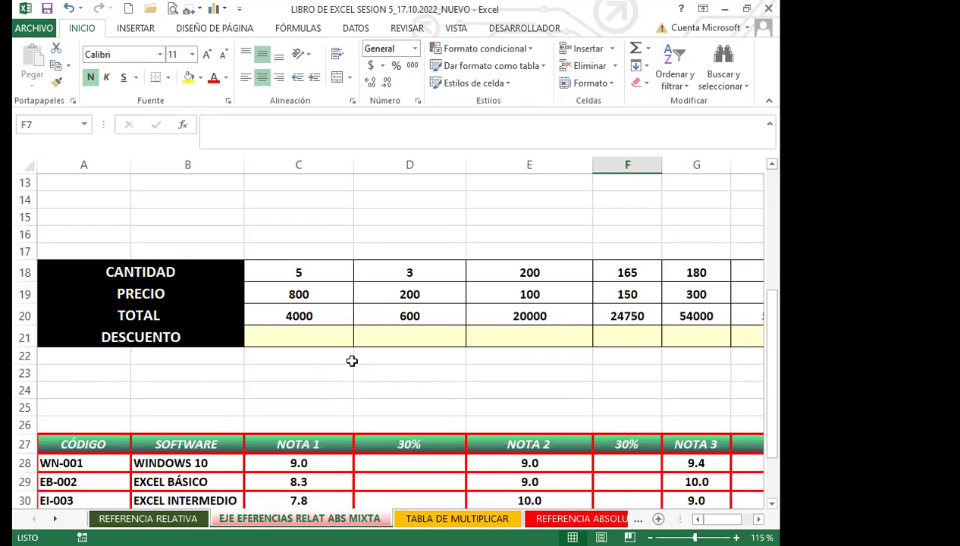
scroll(352, 361, up, 4)
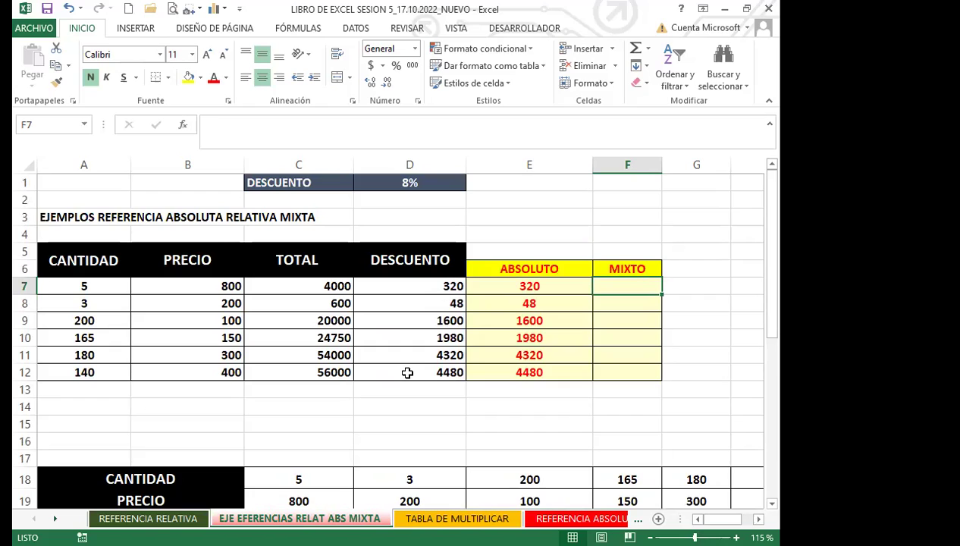
click(440, 183)
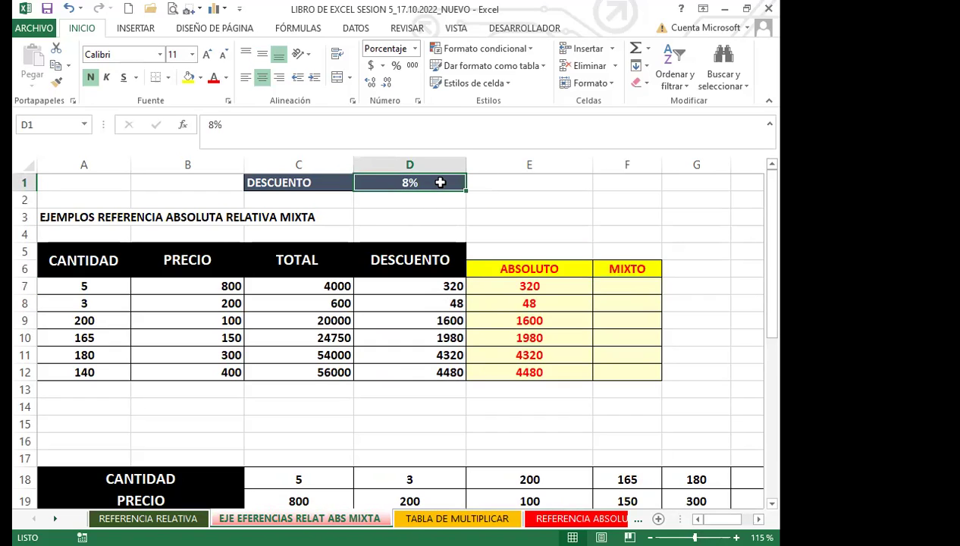
click(619, 283)
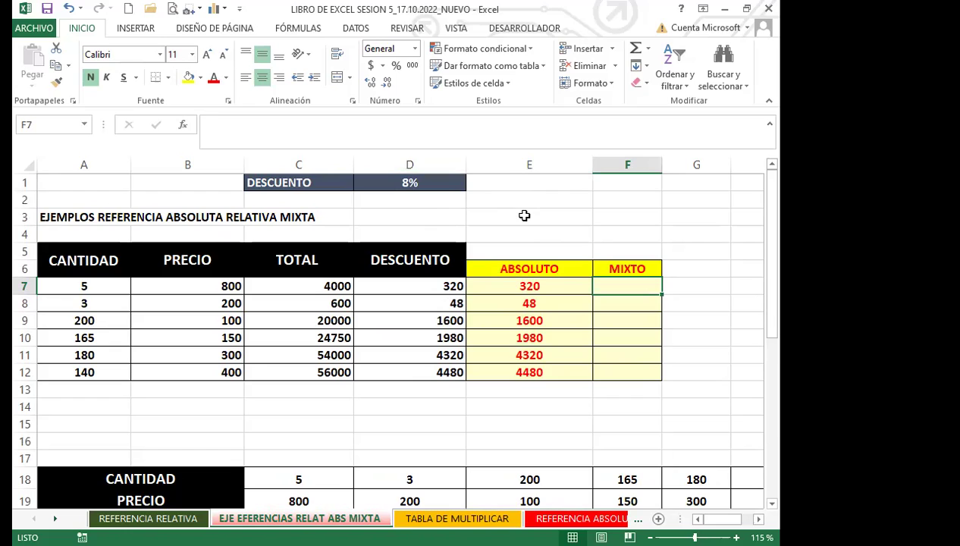
click(310, 283)
Enter the first MIXTO discount in F7 as =C7*$D1, with only the column of the rate reference fixed
click(633, 287)
text(=)
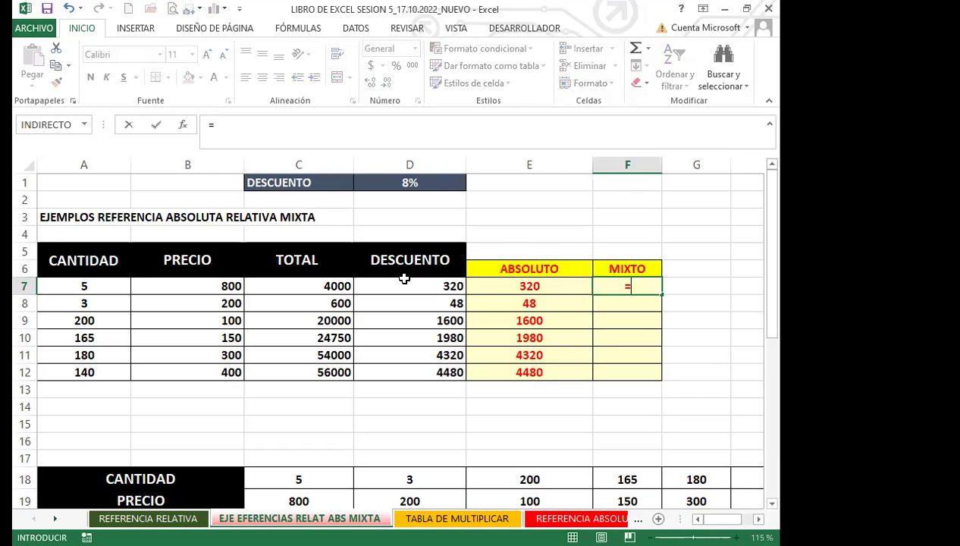
click(315, 288)
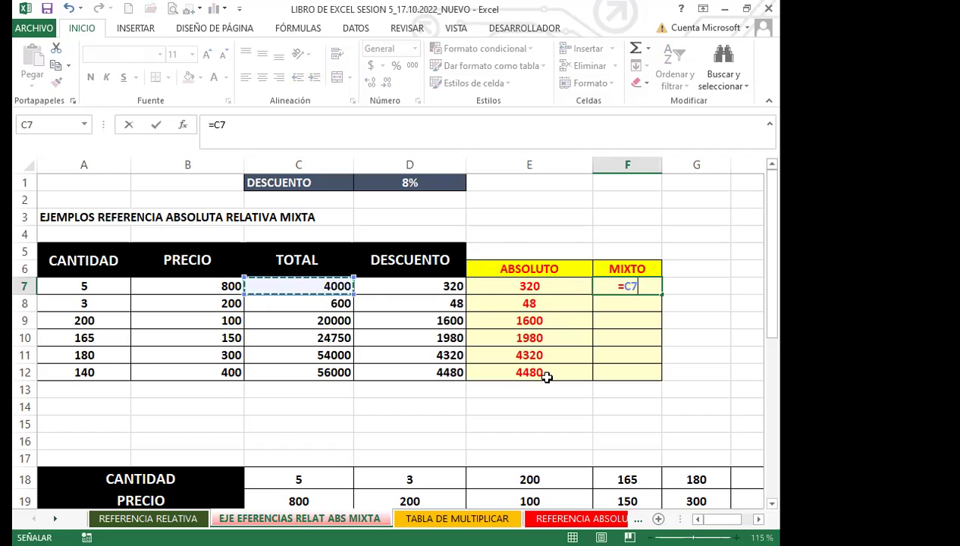
text(*)
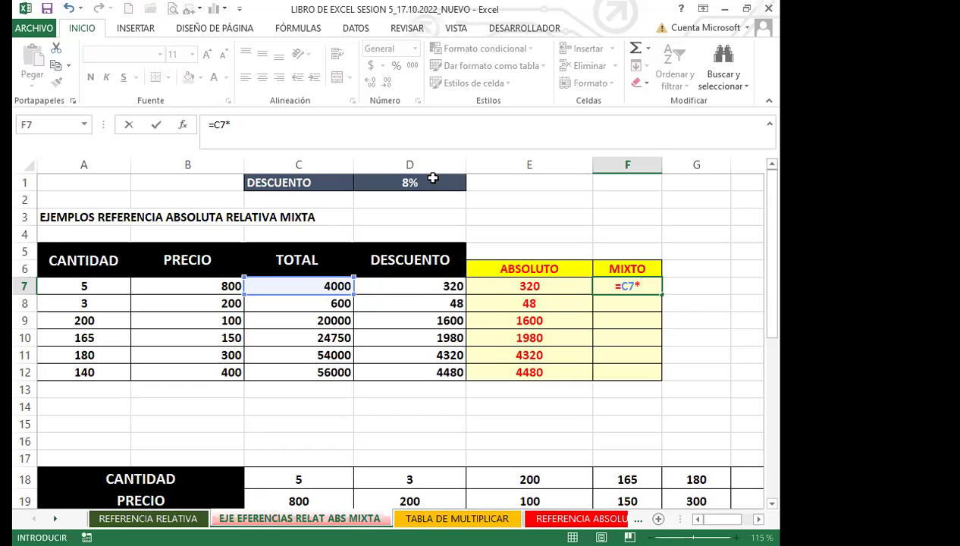
click(433, 183)
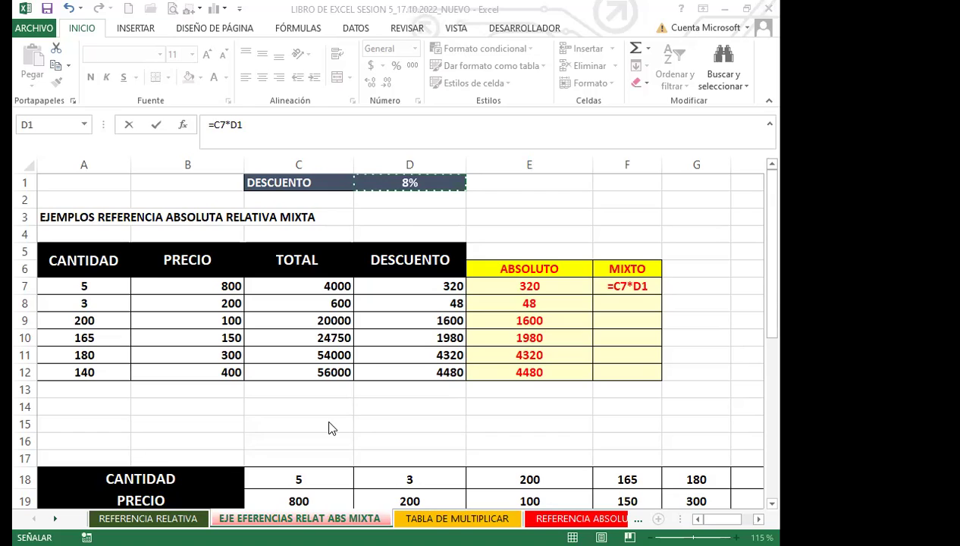
click(649, 283)
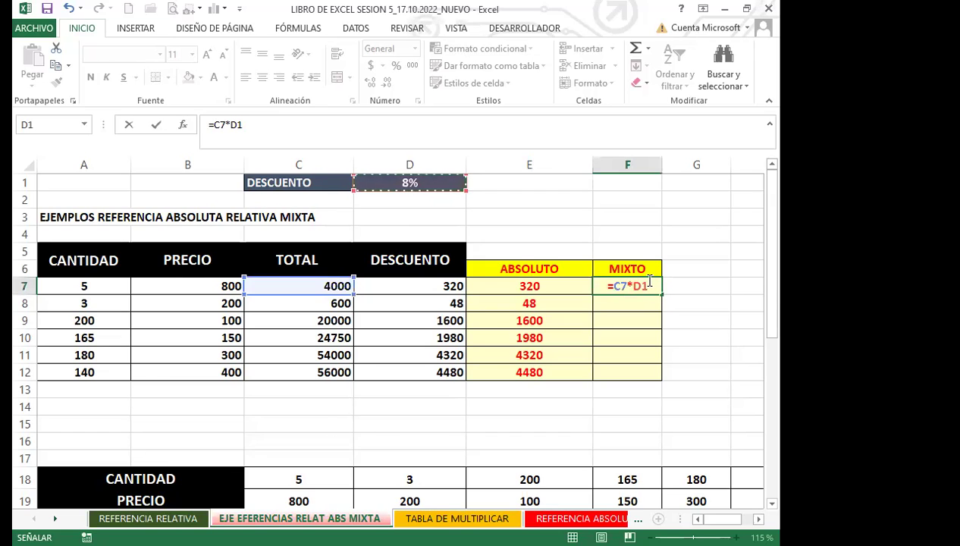
key(F4)
key(F4)
key(F4)
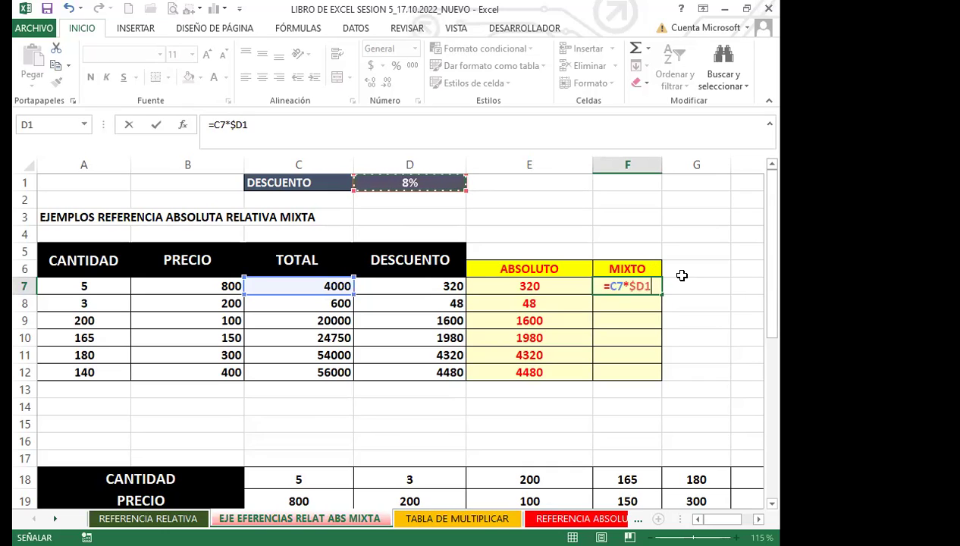
key(Return)
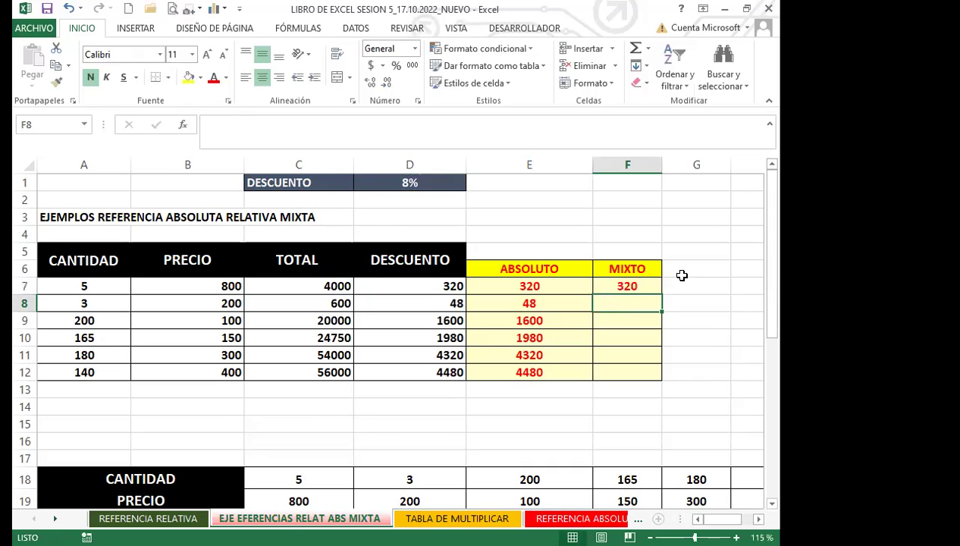
Try copying the column-fixed formula from F7 down through F12, and clear the copies in F8 through F12
click(640, 286)
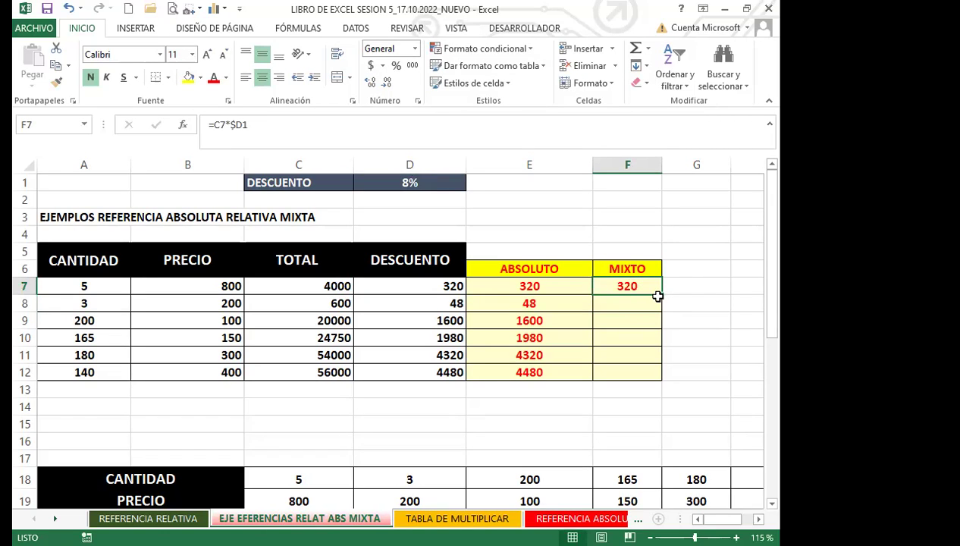
drag(661, 294, 658, 379)
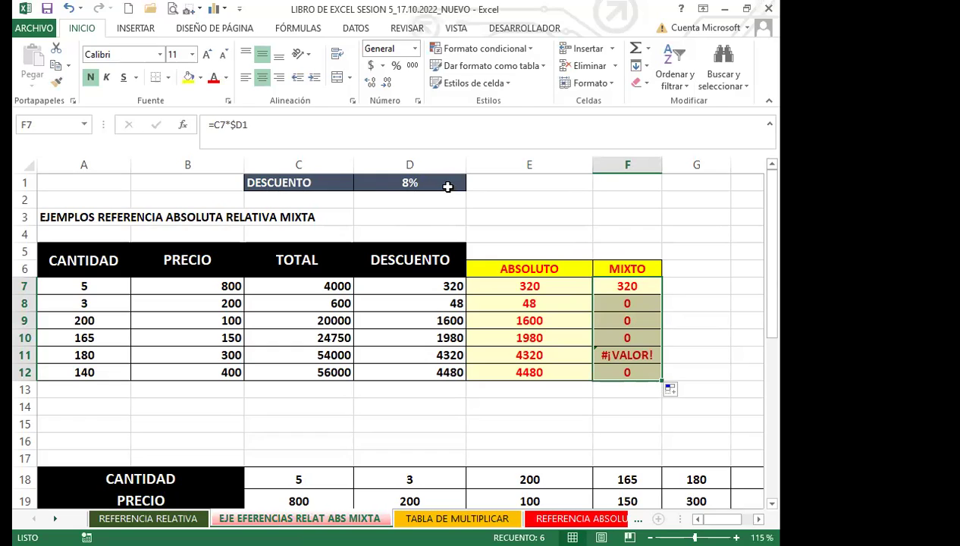
drag(617, 304, 615, 377)
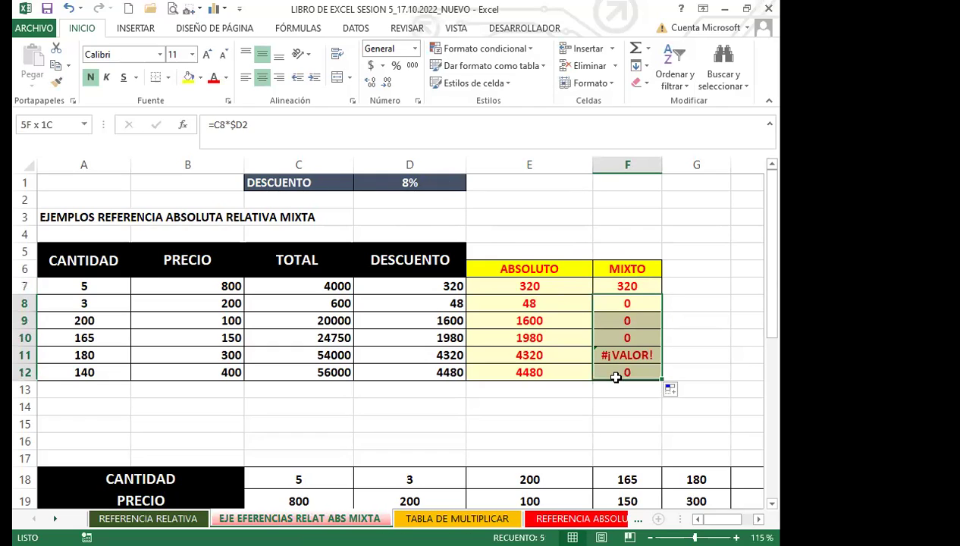
key(Delete)
Change the formula in F7 to =C7*D$1 so that only the row of the rate reference is fixed
click(632, 286)
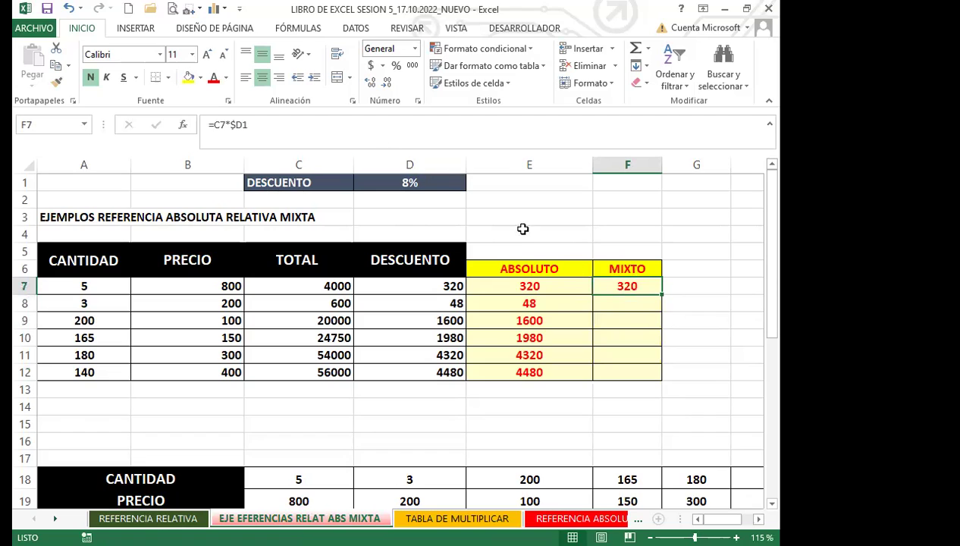
double_click(632, 286)
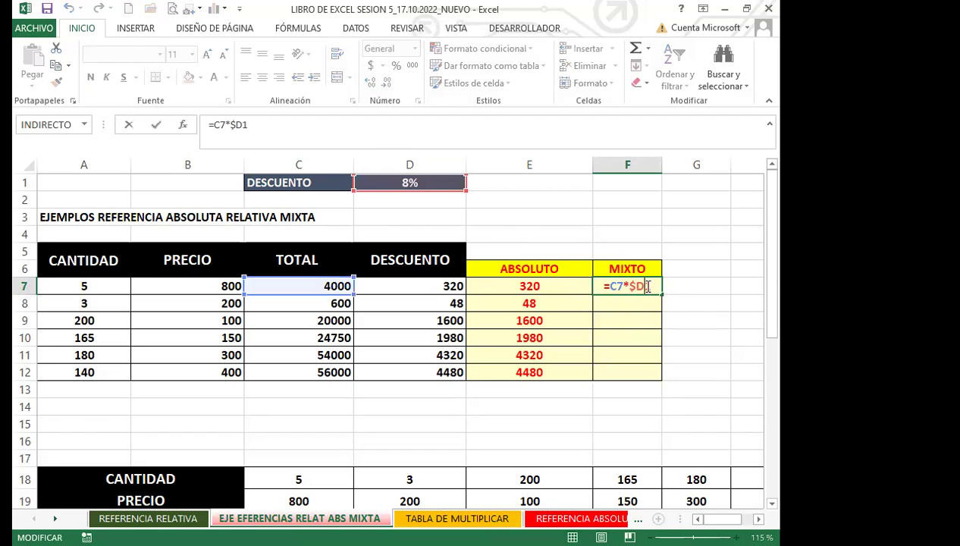
key(F4)
key(F4)
key(F4)
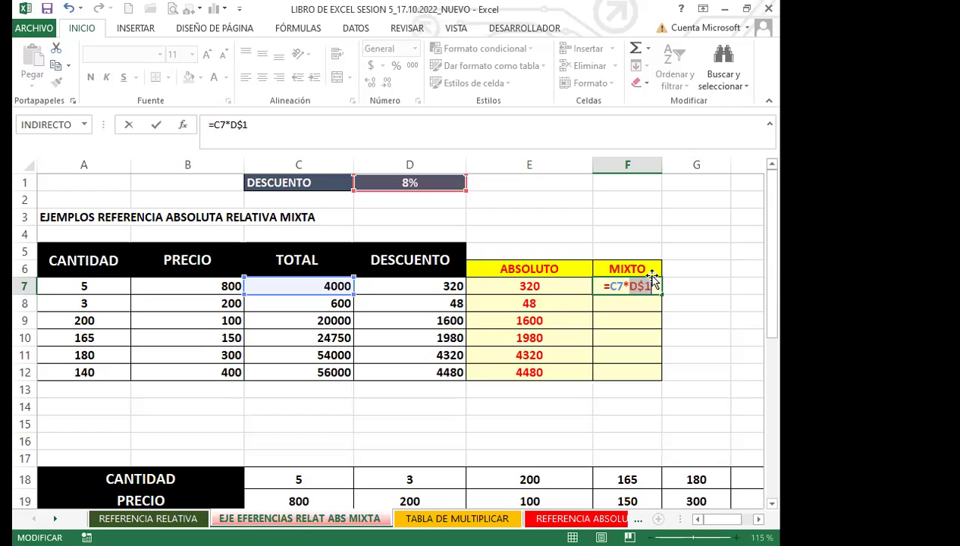
key(Return)
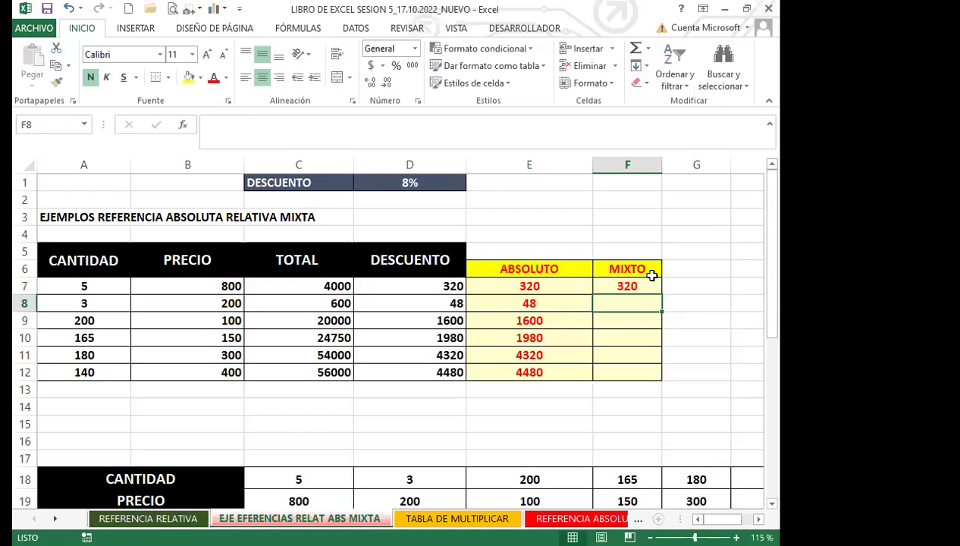
Fill the row-fixed MIXTO formula from F7 down through F12
click(447, 188)
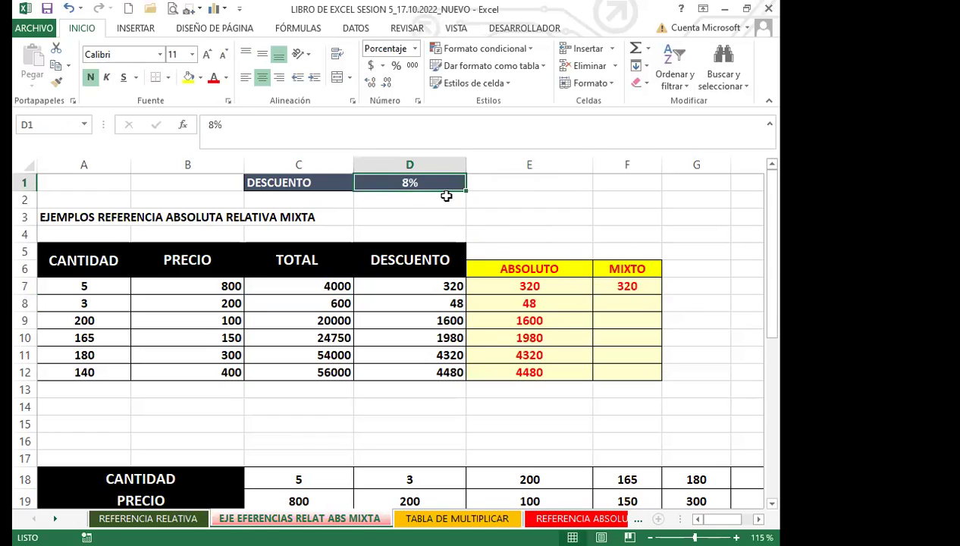
click(635, 289)
drag(662, 297, 656, 382)
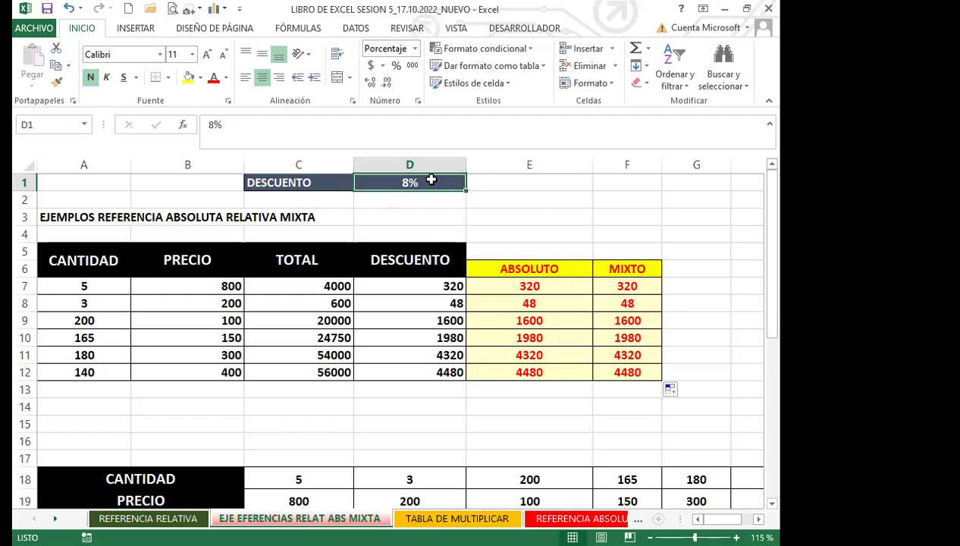
Highlight row 1 and move the 8% discount rate along it from D1 to G1
click(23, 182)
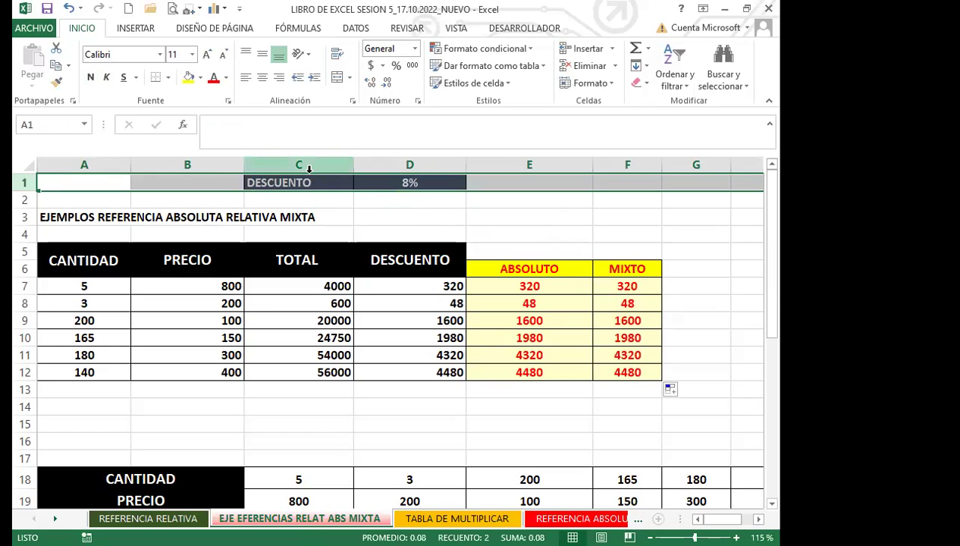
click(363, 182)
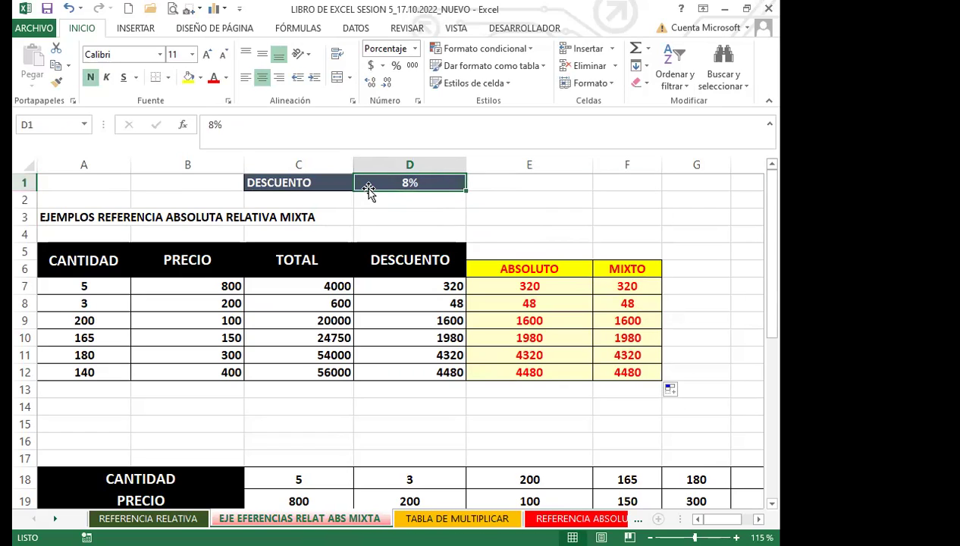
drag(371, 192, 713, 185)
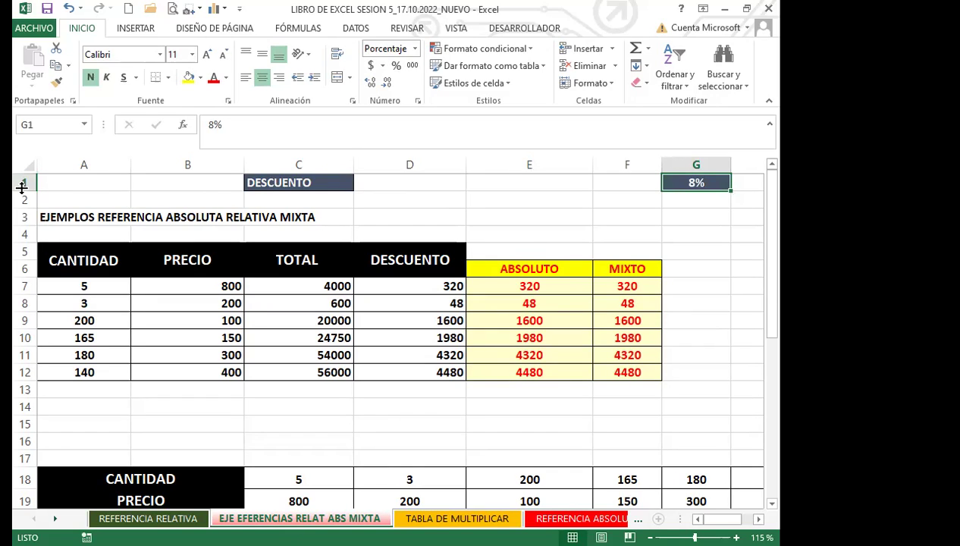
Examine the MIXTO formula in F7 against the moved rate and fill it down again through F12
click(648, 284)
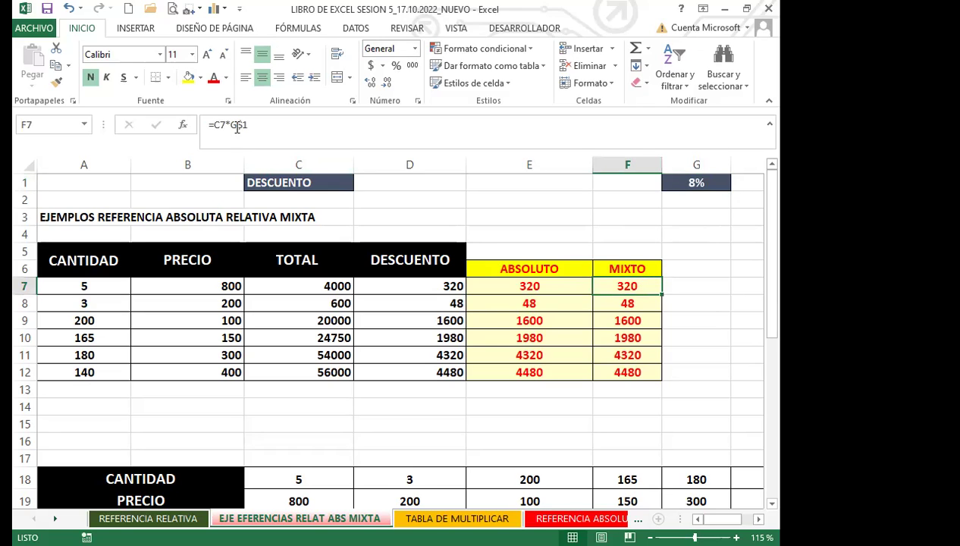
drag(666, 292, 663, 376)
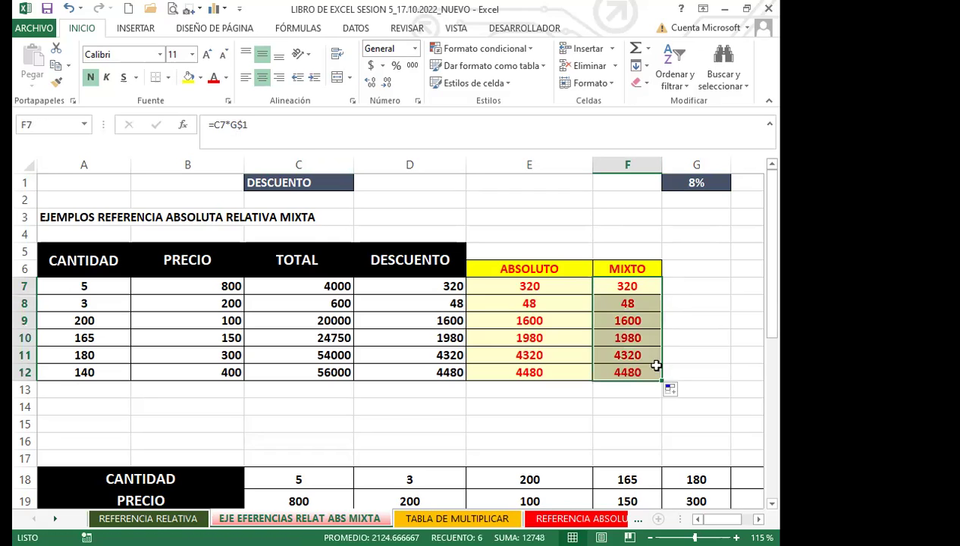
click(644, 286)
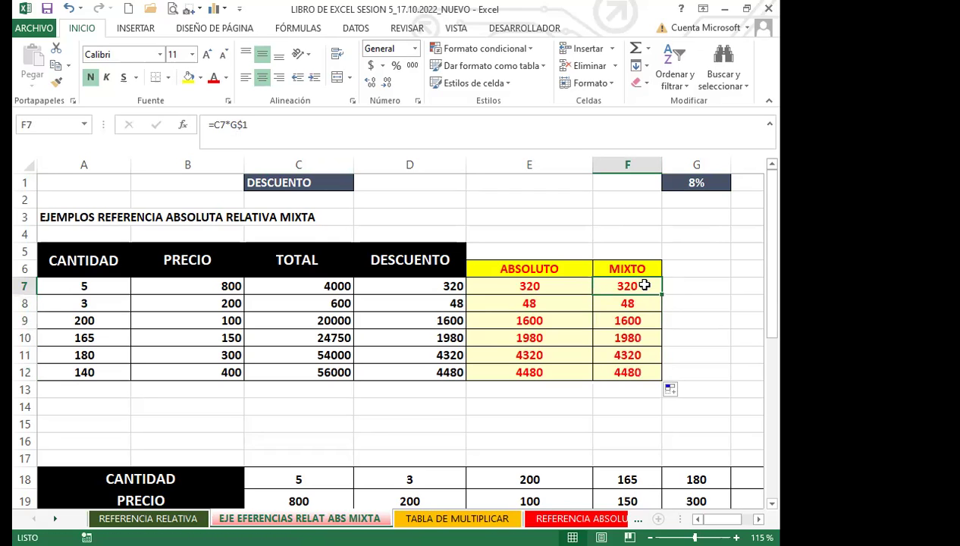
click(675, 196)
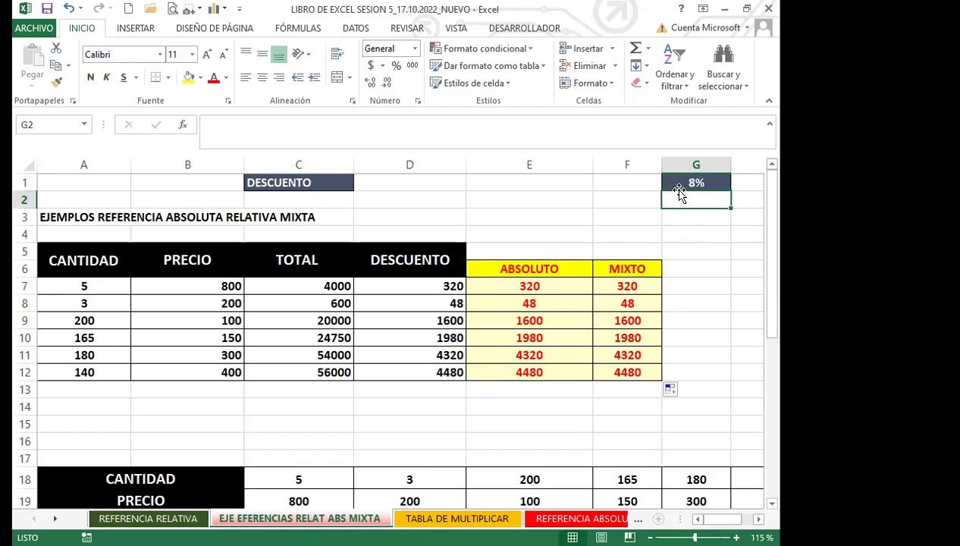
Move the discount rate back from G1 to D1 and check row 1 against the mixed reference in F7
click(401, 187)
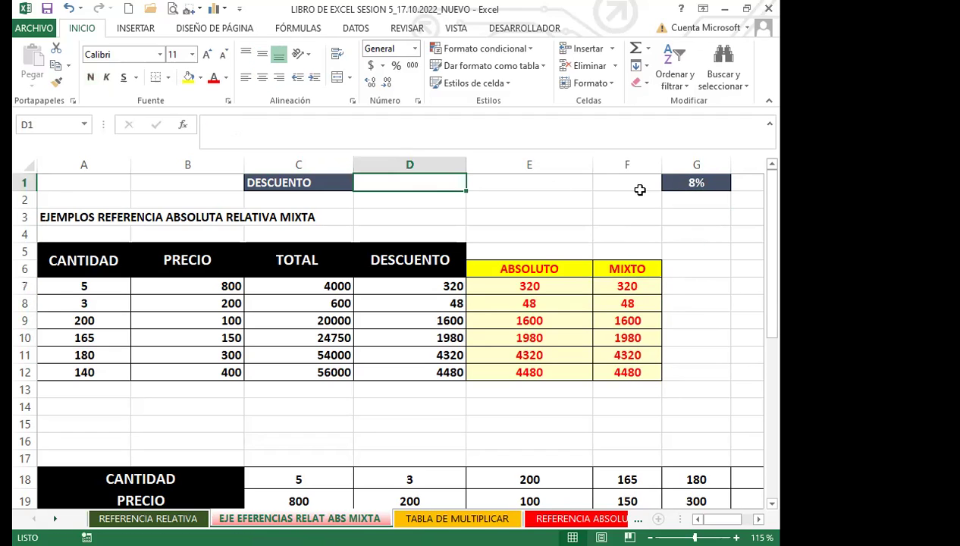
click(669, 185)
drag(651, 200, 400, 184)
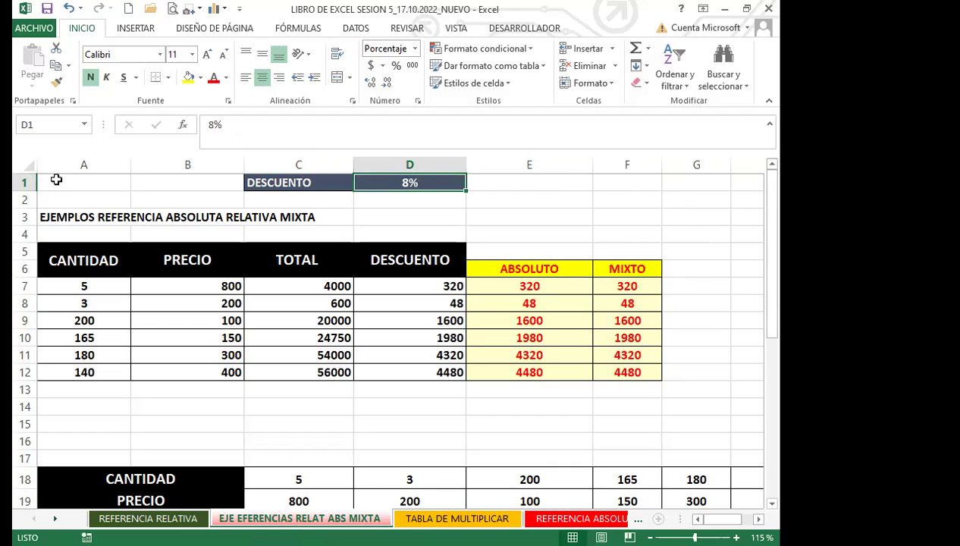
click(24, 183)
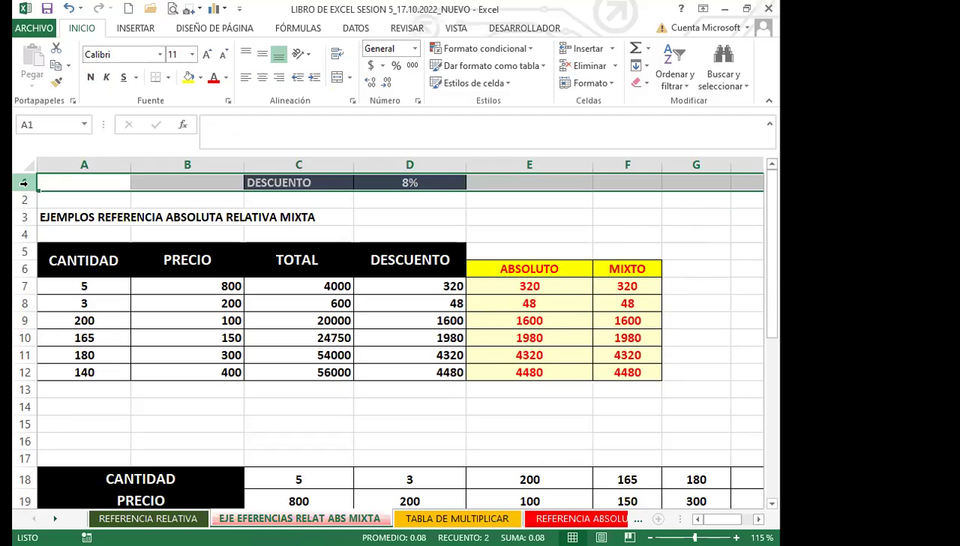
click(630, 286)
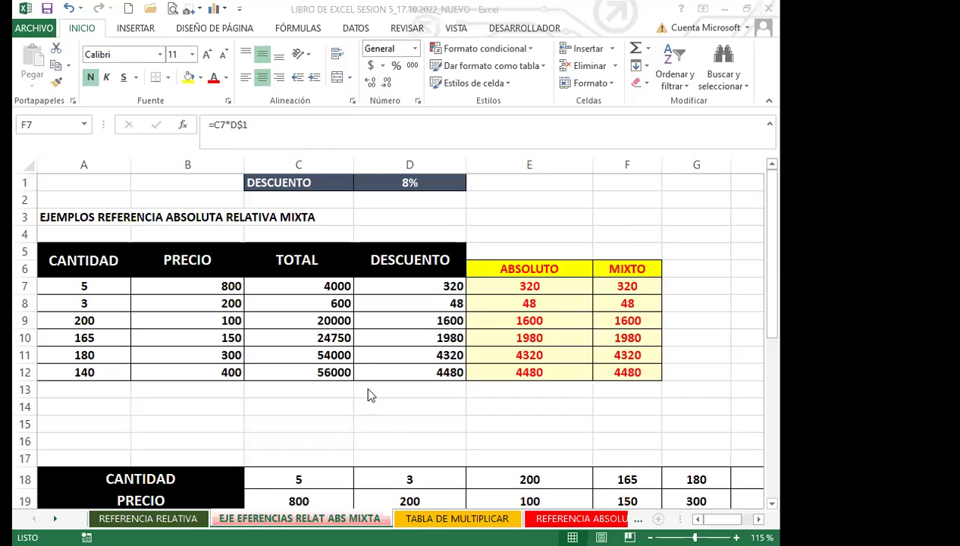
Start the horizontal table's first DESCUENTO formula in C21, multiplying the total in C20 by the discount rate in D1 (=C20*D1)
scroll(379, 402, down, 3)
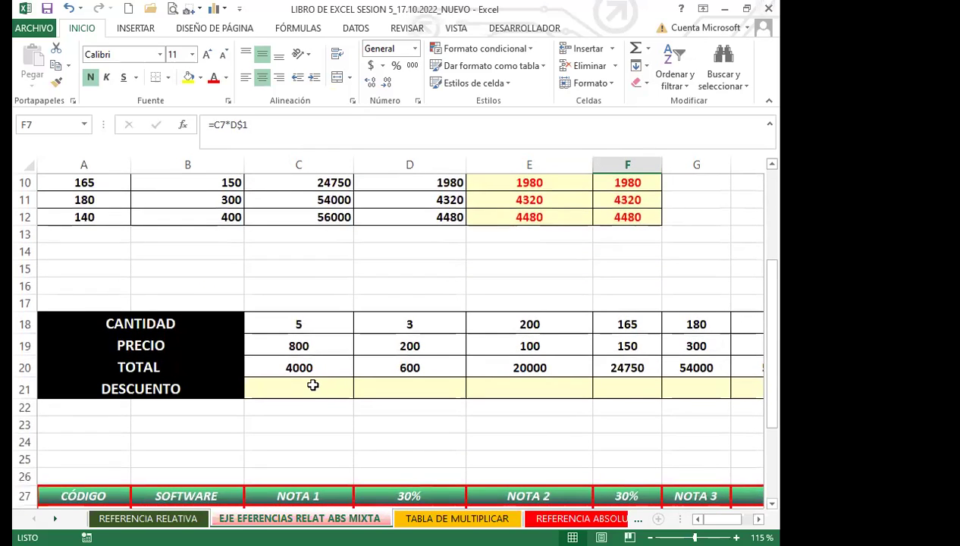
click(310, 387)
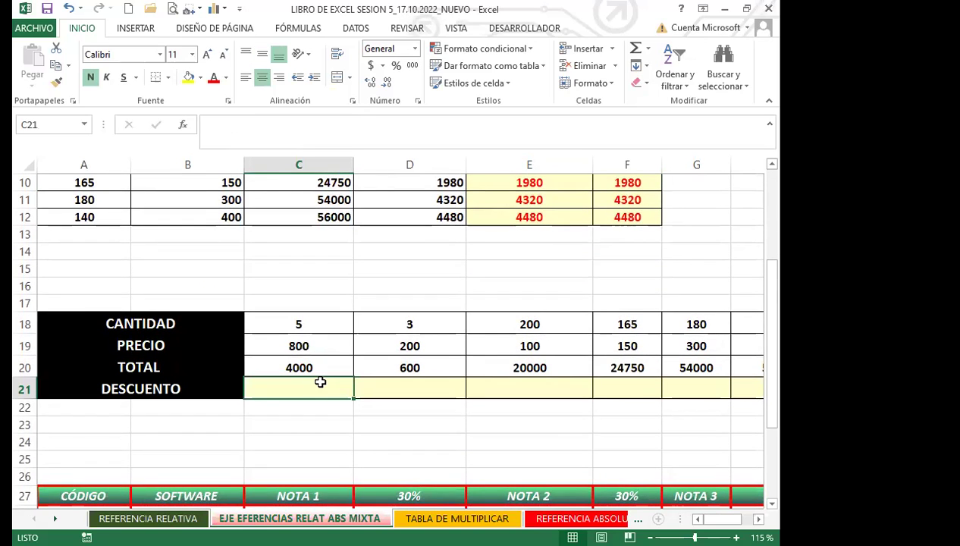
scroll(318, 364, up, 3)
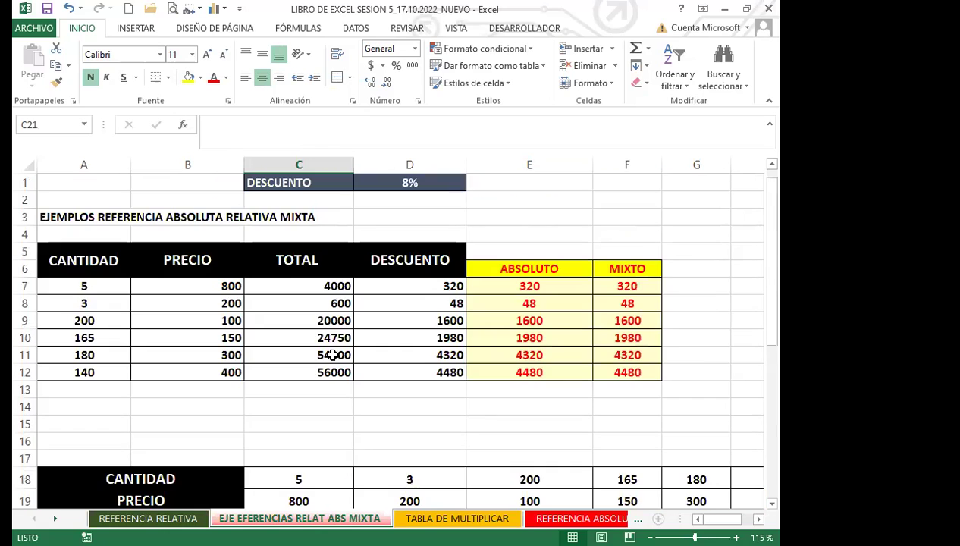
scroll(315, 396, down, 2)
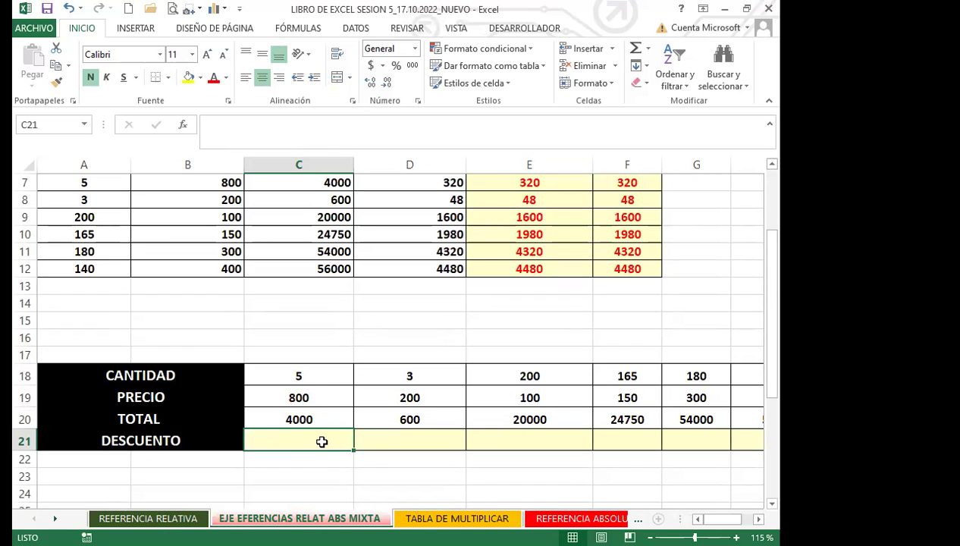
text(=)
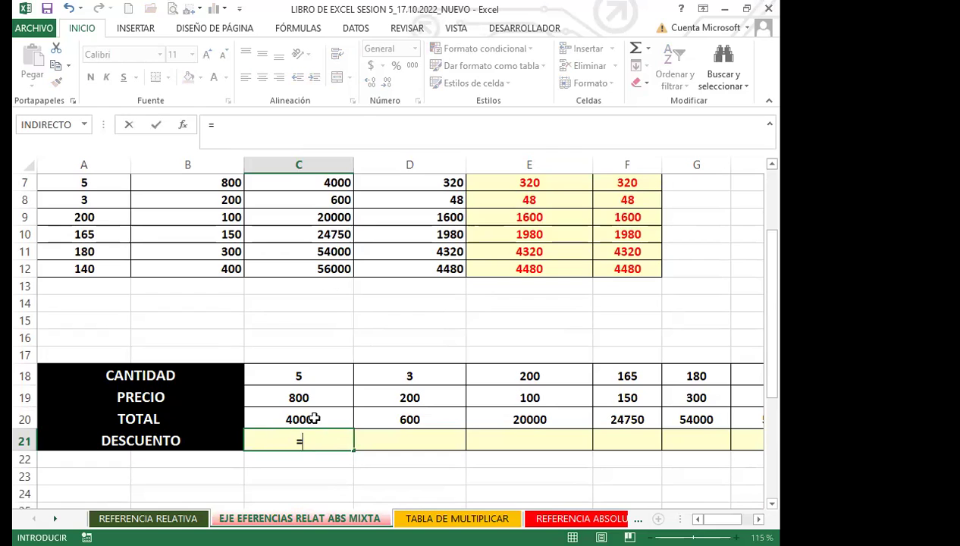
click(317, 420)
text(*)
scroll(343, 266, up, 2)
click(393, 180)
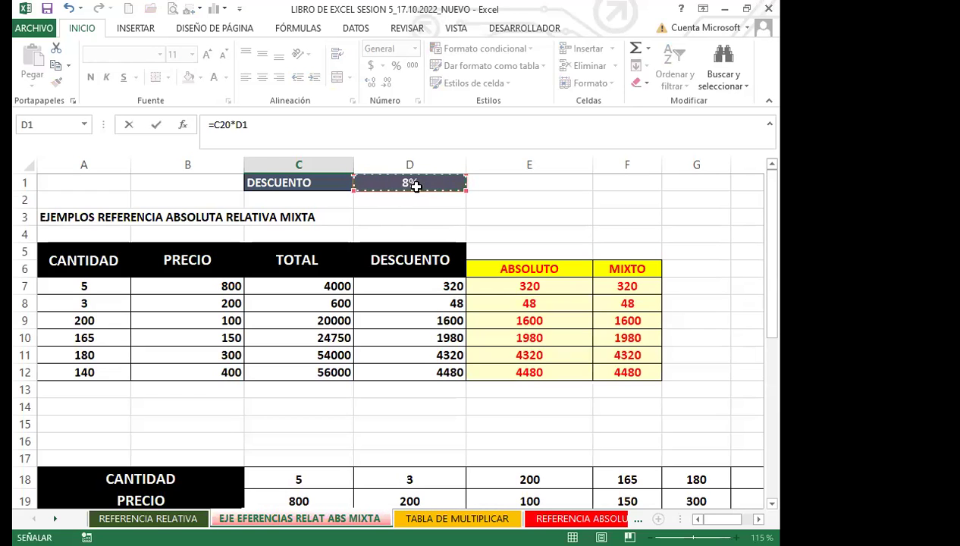
scroll(369, 401, down, 2)
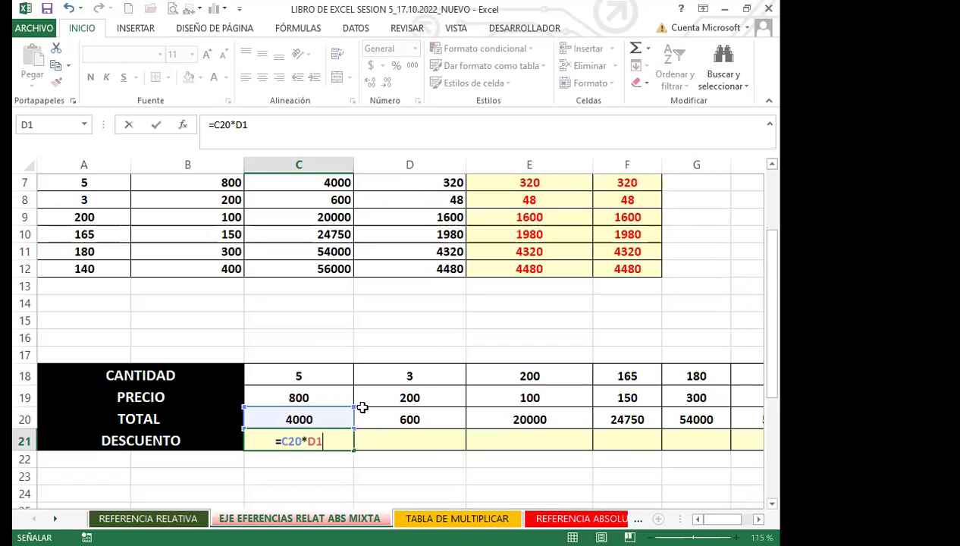
scroll(339, 421, down, 1)
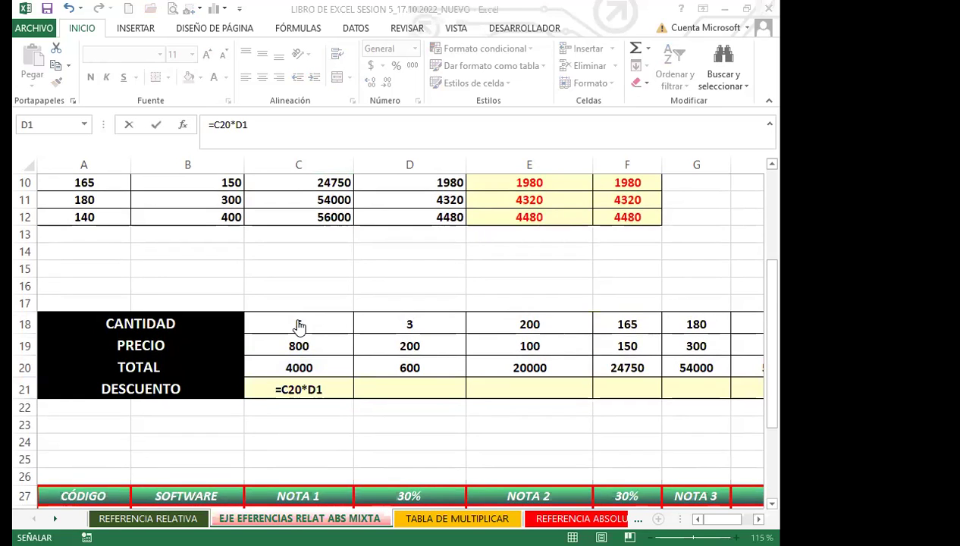
Fix only the row of the rate reference in C21, entering =C20*D$1, and fill the formula across through H21
click(330, 385)
click(327, 388)
click(328, 387)
click(319, 388)
key(F4)
key(F4)
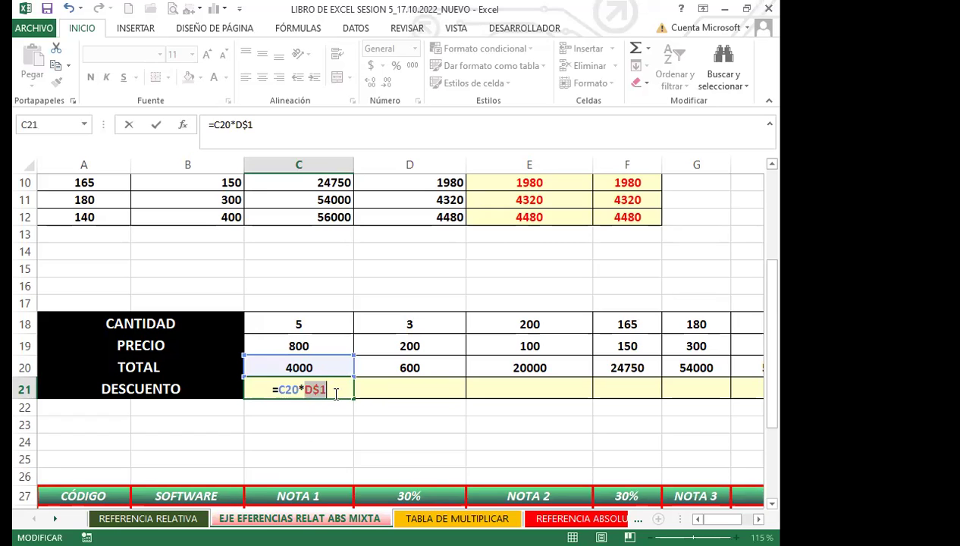
key(Return)
click(322, 389)
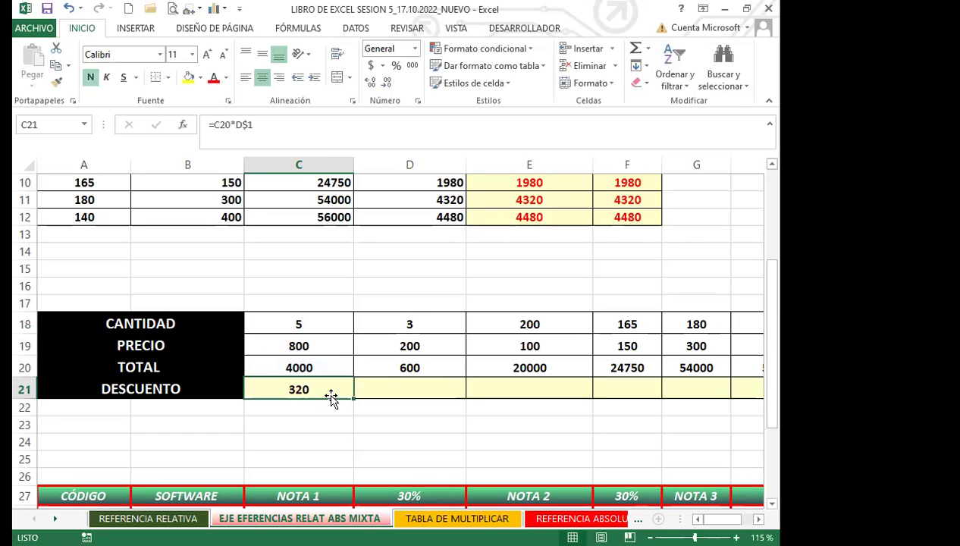
drag(353, 397, 603, 388)
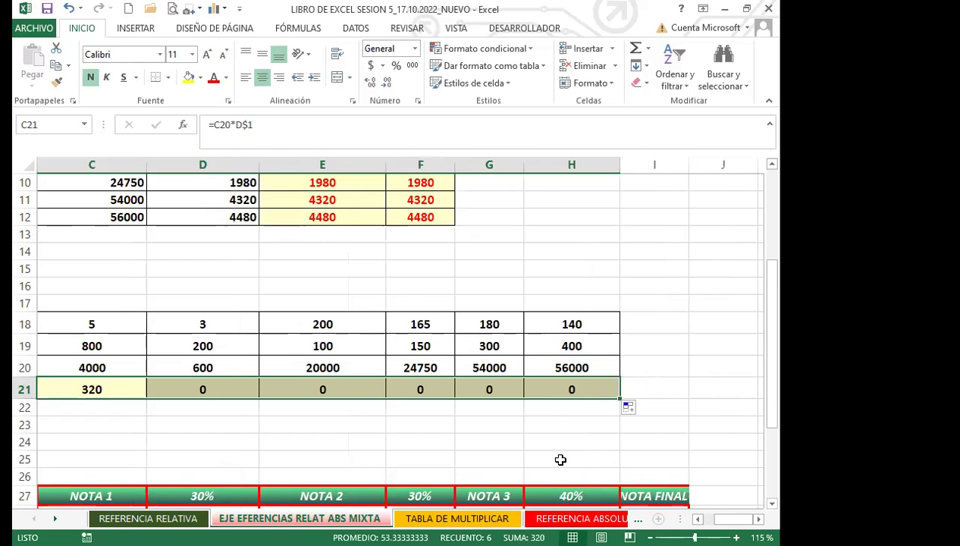
Change the rate reference in C21 to column-fixed, making the formula =C20*$D1, and fill it across through H21
scroll(559, 458, left, 2)
click(329, 389)
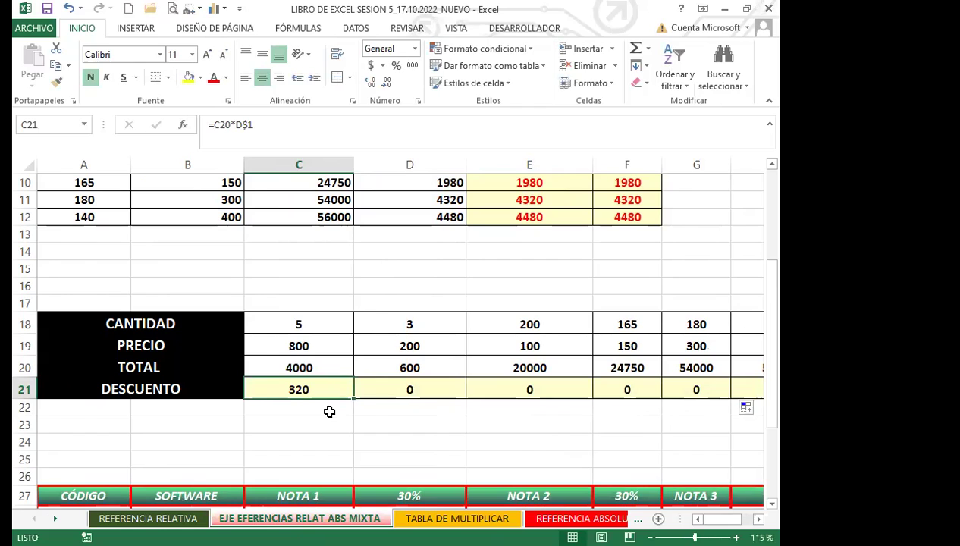
click(248, 124)
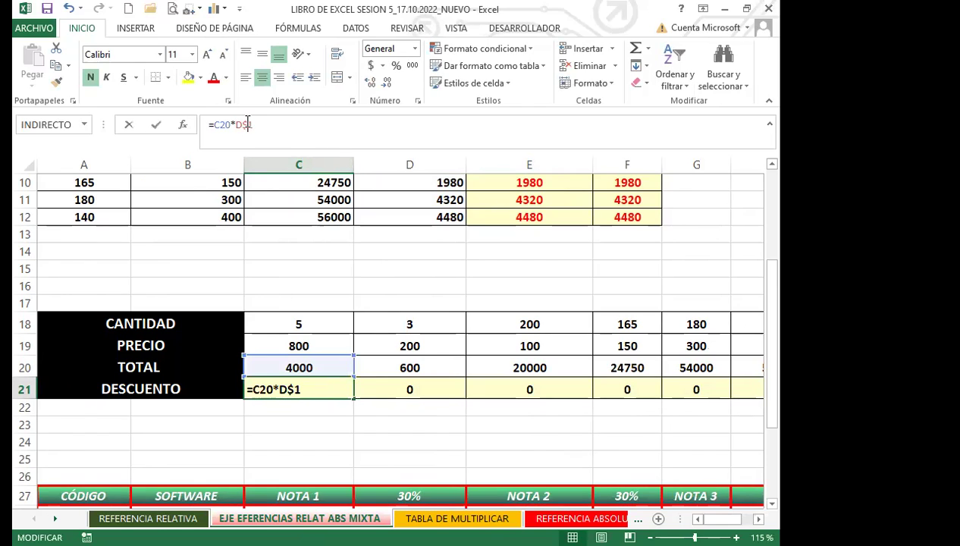
key(F4)
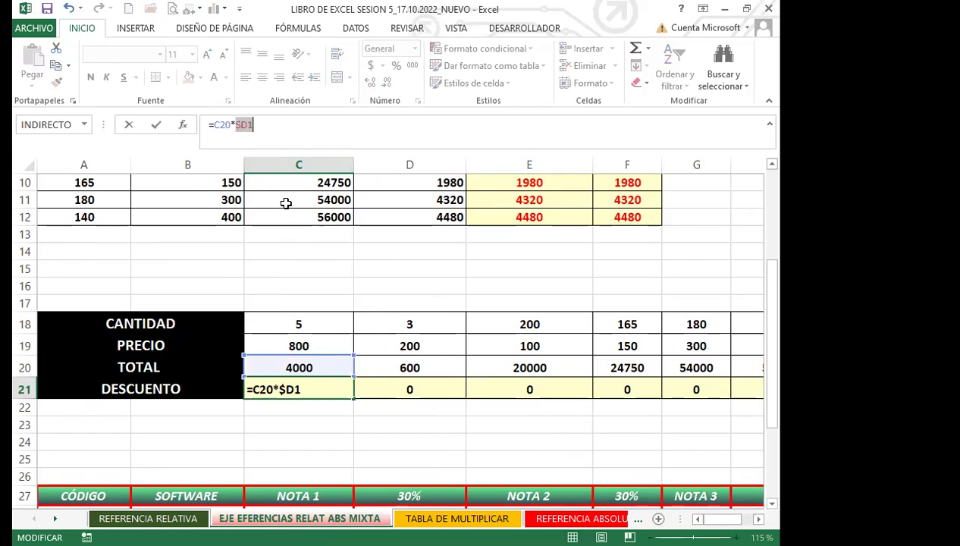
key(Return)
click(328, 386)
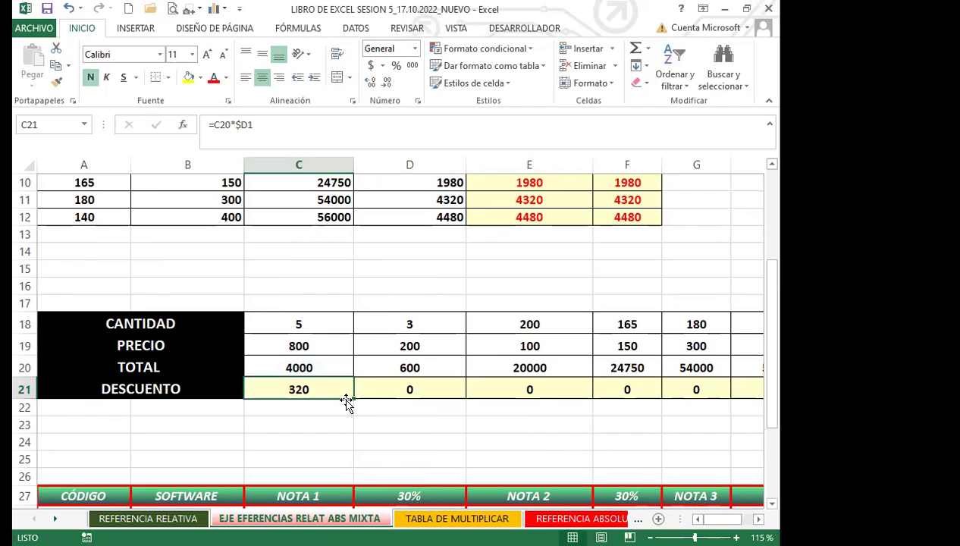
drag(353, 397, 614, 389)
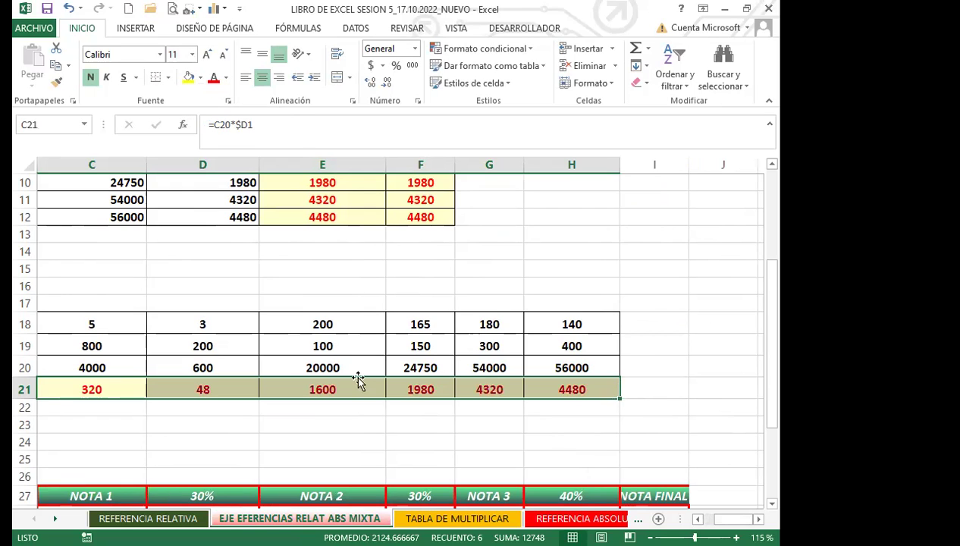
Examine the column-fixed formula in C21 against the discount rate cell D1 and the vertical table
scroll(358, 451, left, 2)
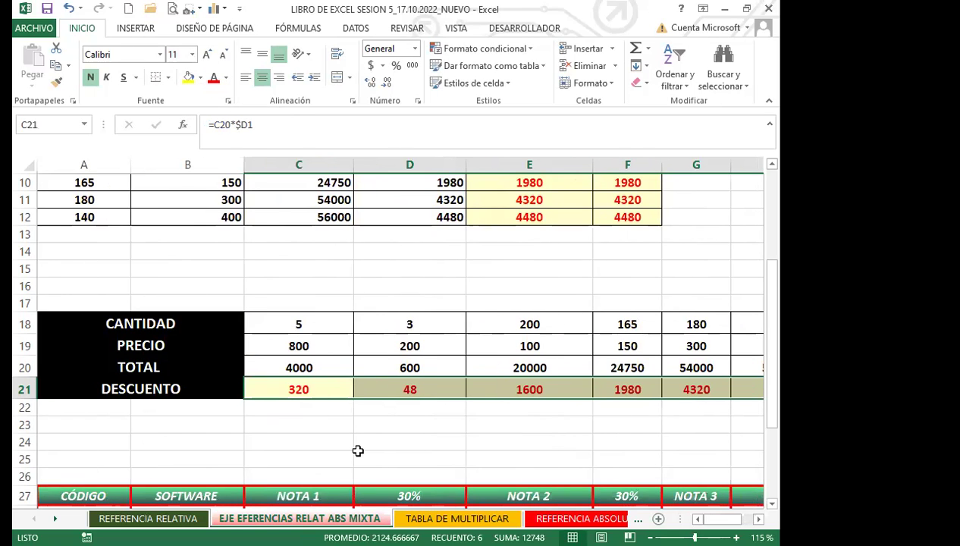
click(325, 387)
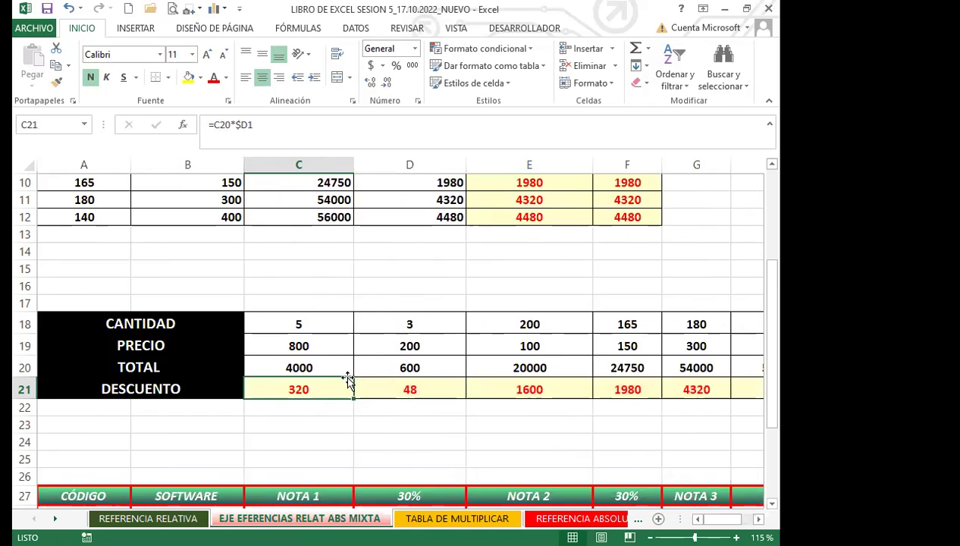
scroll(344, 381, up, 3)
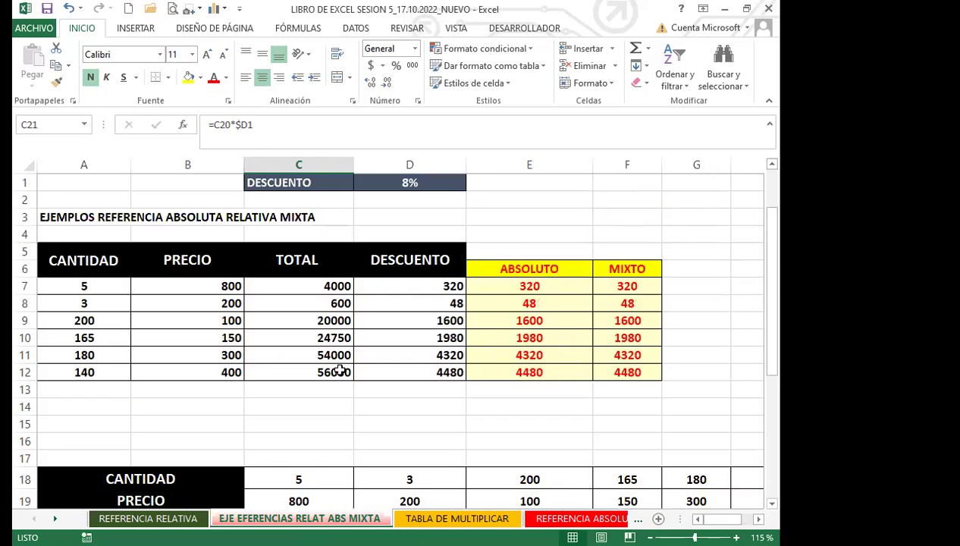
click(388, 182)
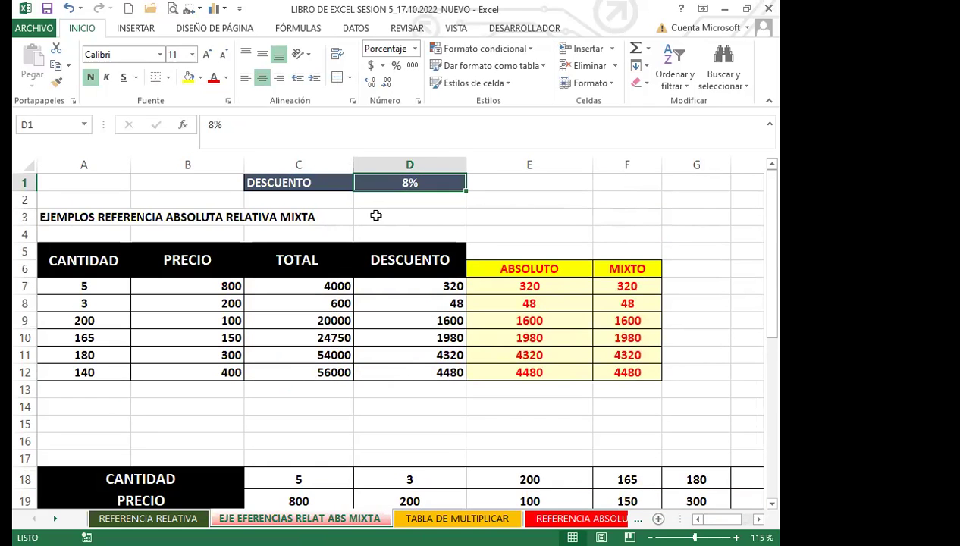
scroll(358, 426, down, 1)
scroll(348, 427, down, 1)
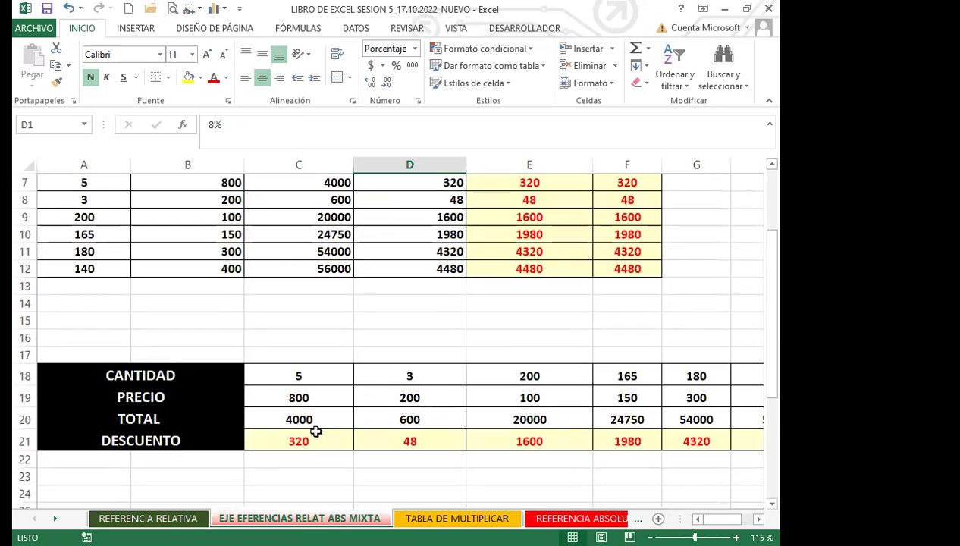
click(313, 440)
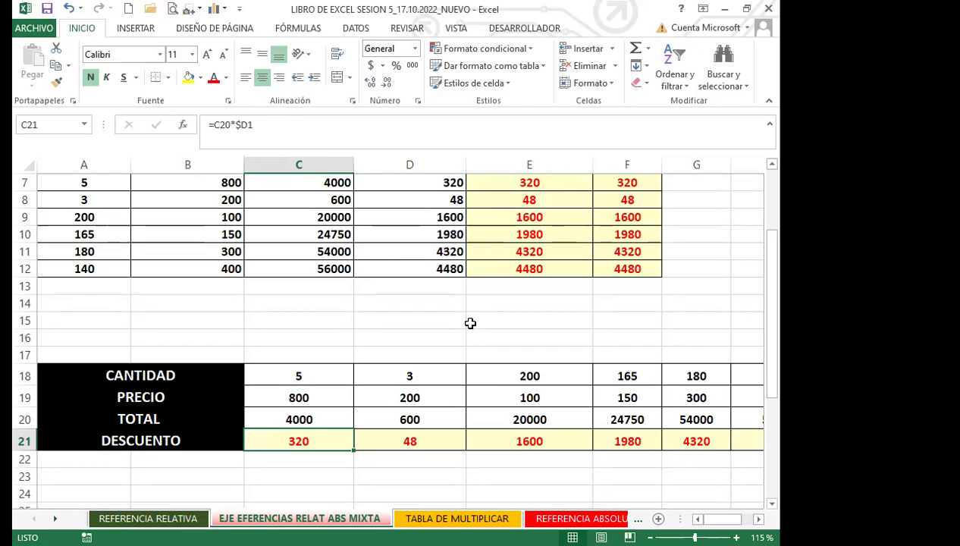
click(261, 122)
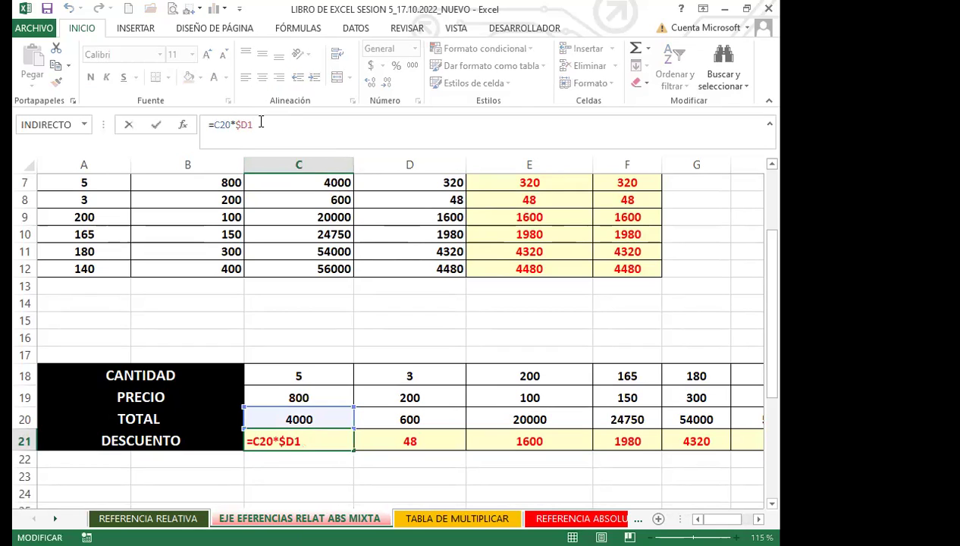
key(Return)
click(331, 440)
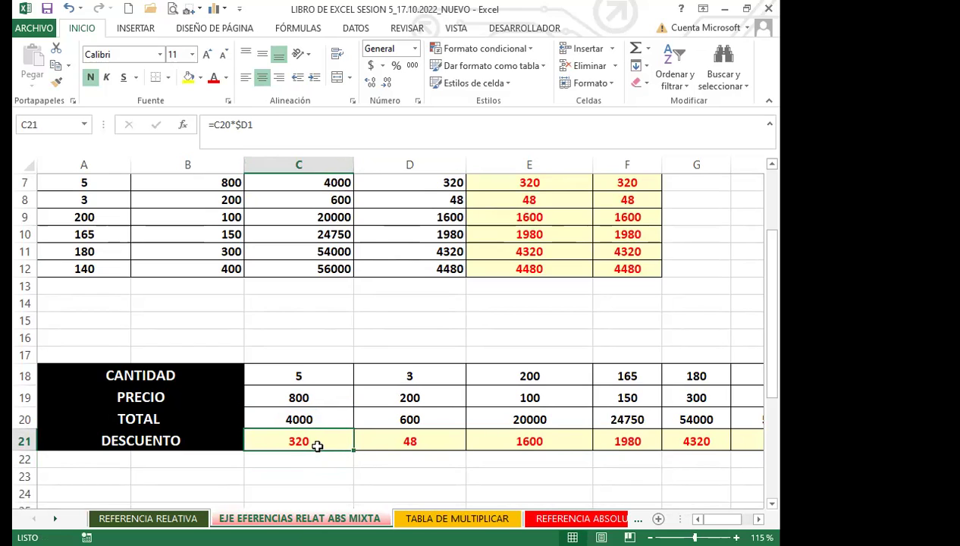
scroll(369, 378, up, 2)
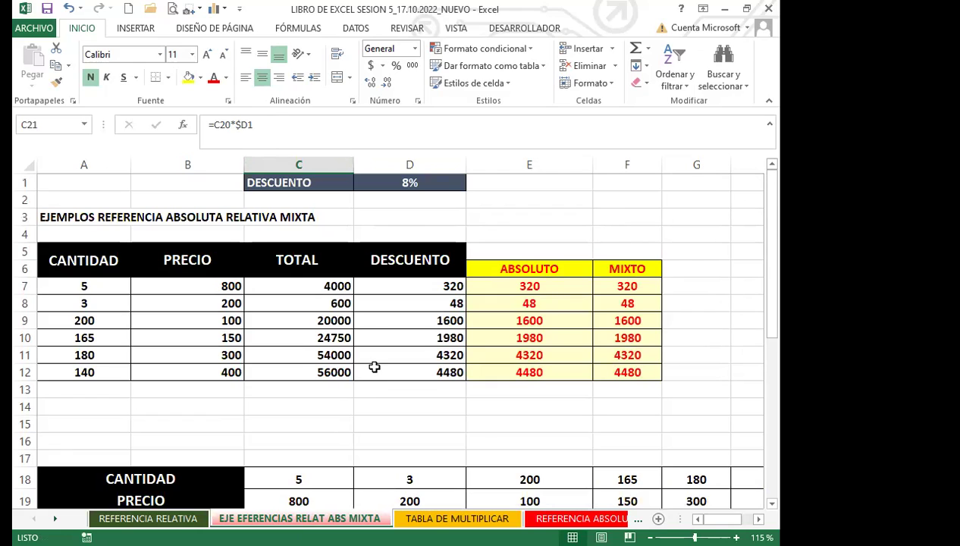
On the TABLA DE MULTIPLICAR sheet, enter =$B$1*A2 in B2 to multiply the absolute column heading by the row number
key(ctrl+Page_Down)
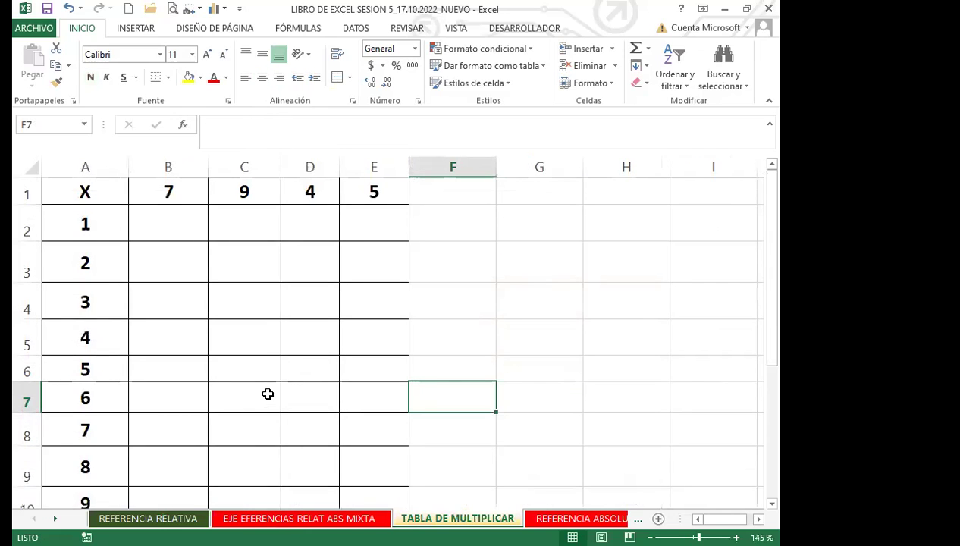
scroll(268, 394, down, 2)
scroll(261, 384, up, 2)
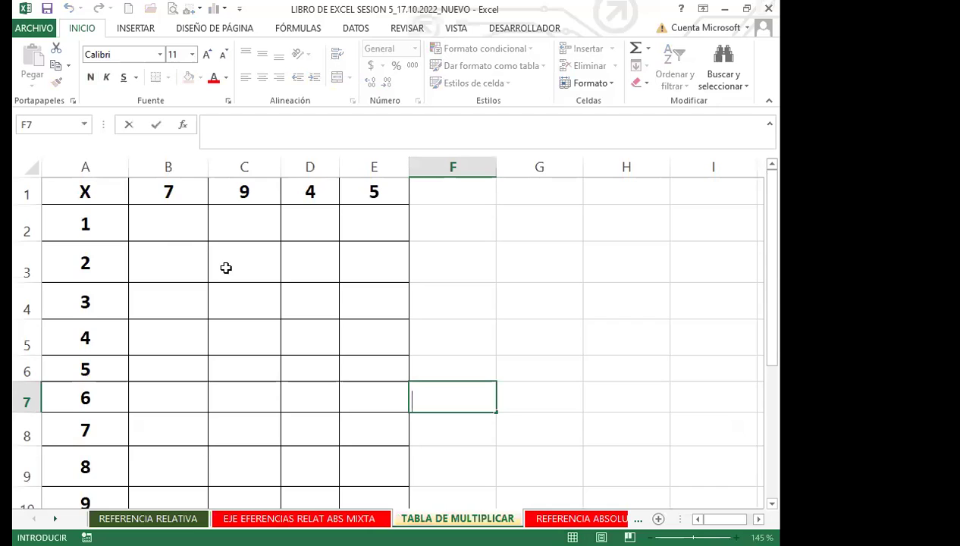
click(167, 223)
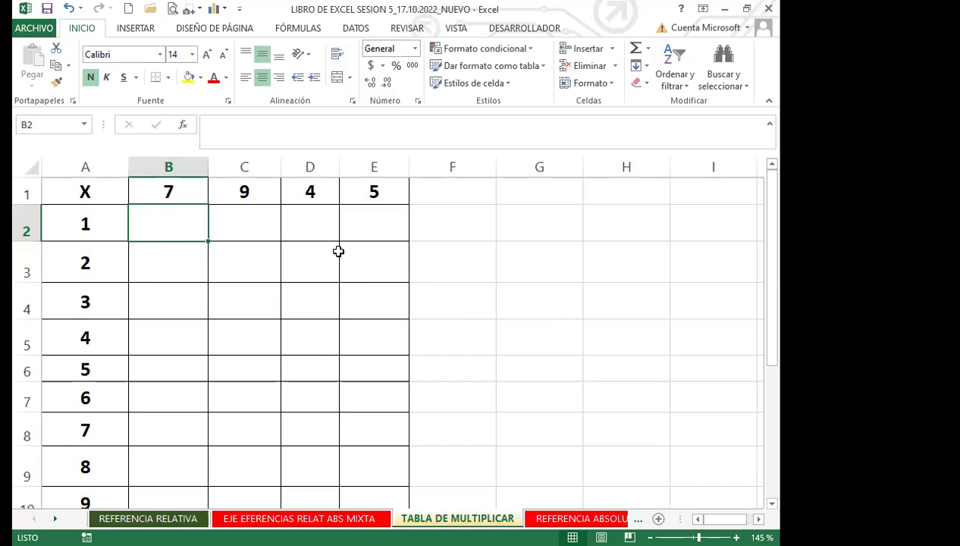
text(=)
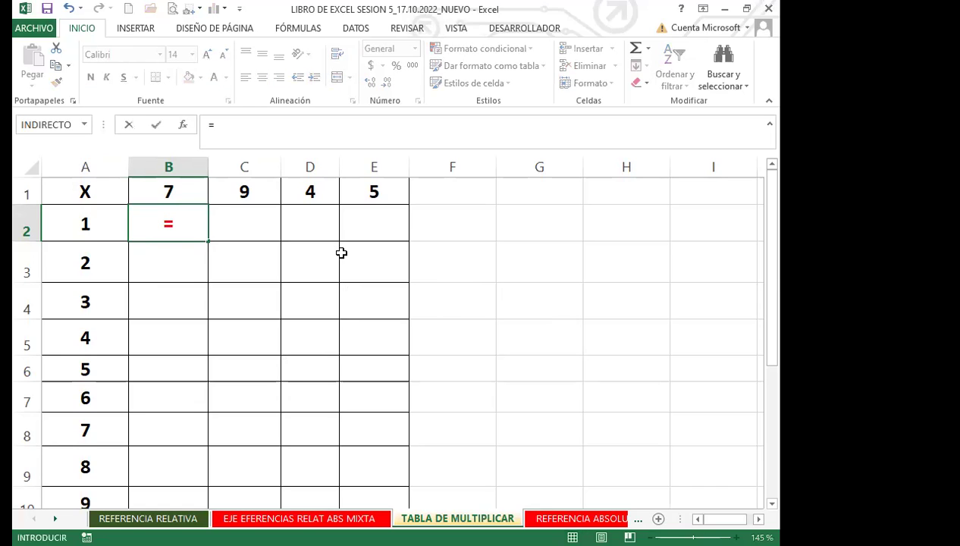
click(191, 192)
key(F4)
text(*)
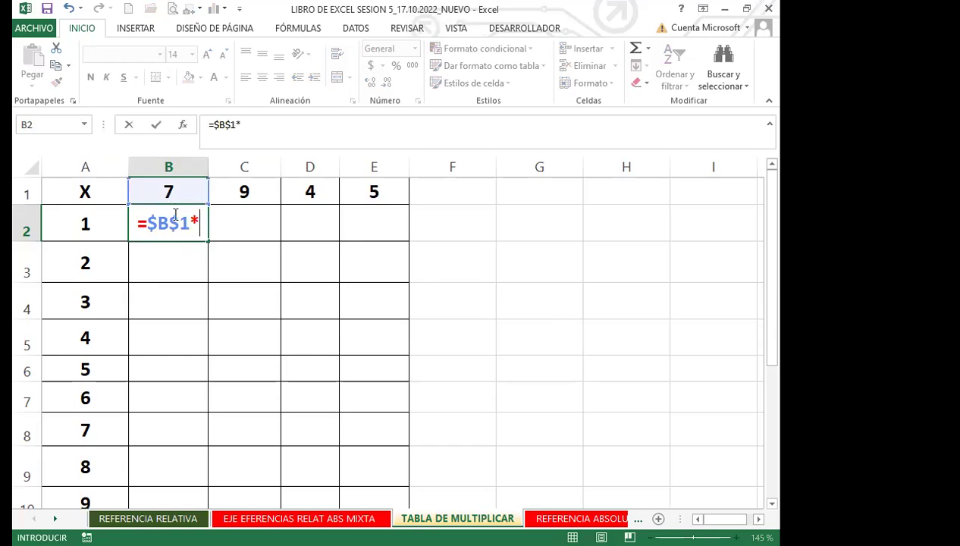
click(98, 227)
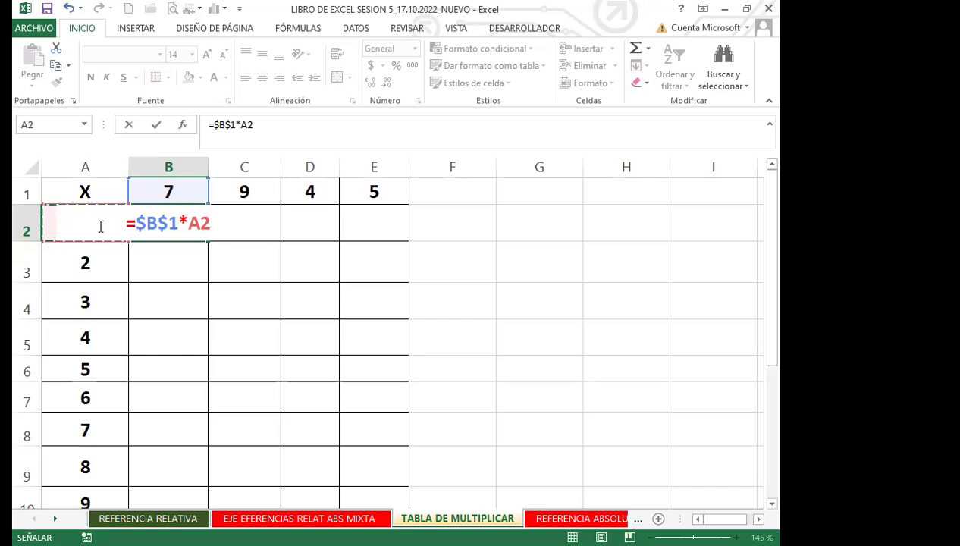
key(Return)
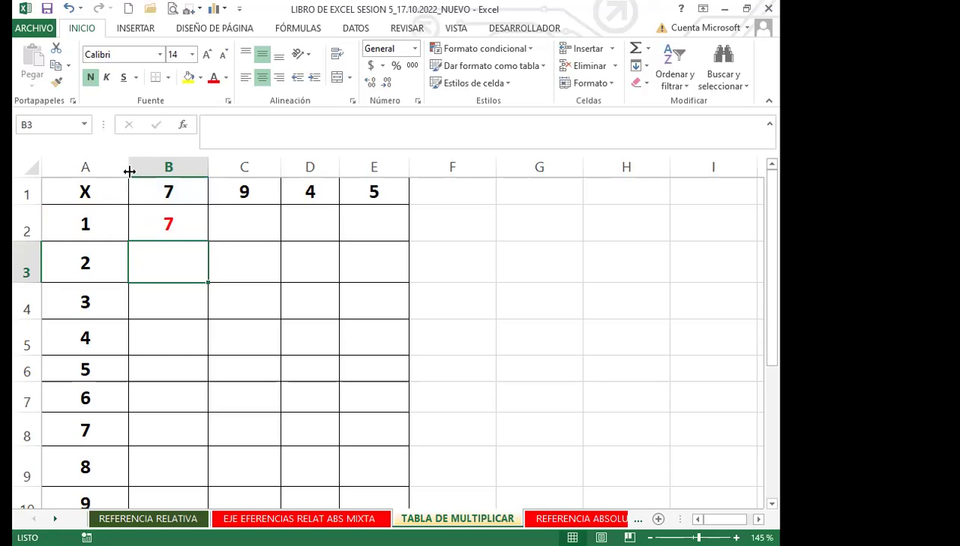
Widen column A slightly, then fill the B2 formula down through B11 and check it in the last and first cells
drag(130, 171, 137, 171)
click(203, 223)
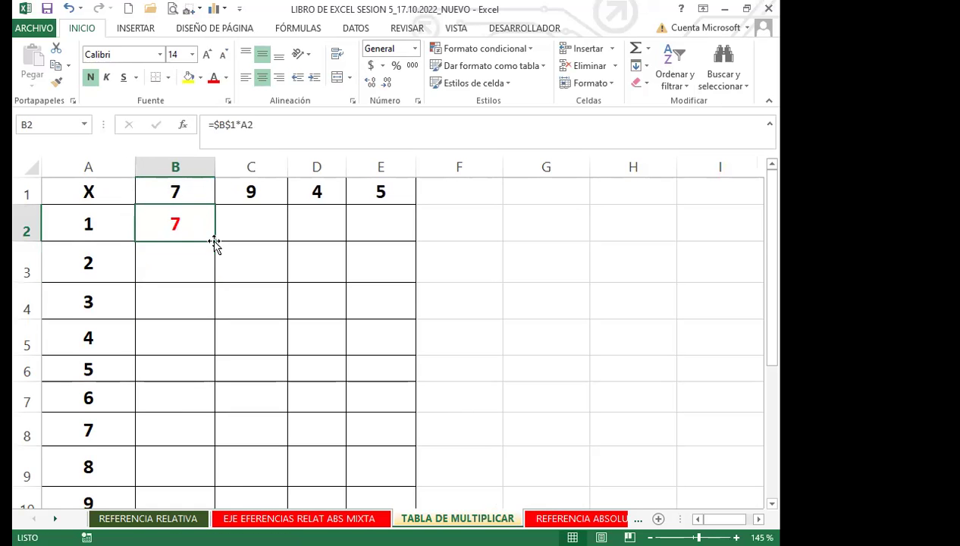
double_click(215, 241)
scroll(208, 349, down, 2)
click(203, 336)
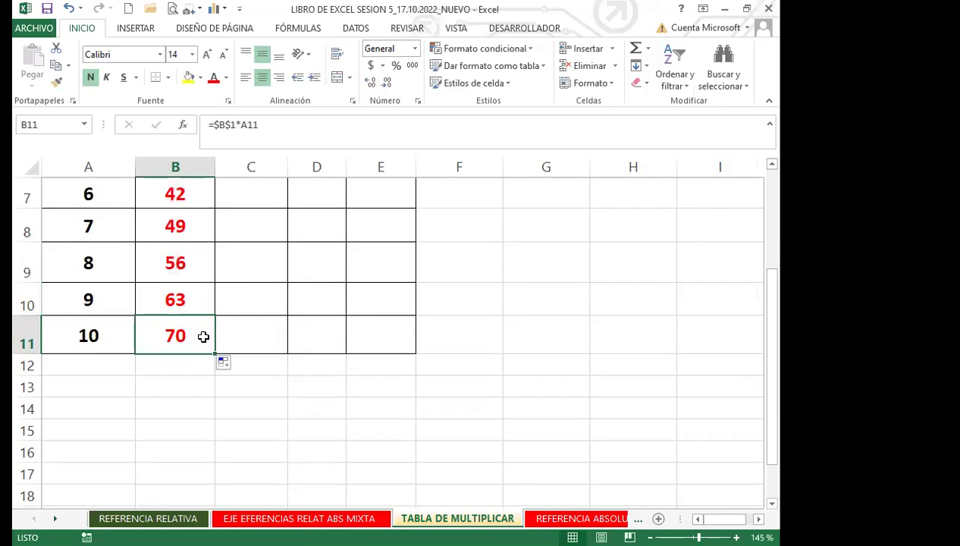
scroll(199, 327, up, 2)
click(189, 225)
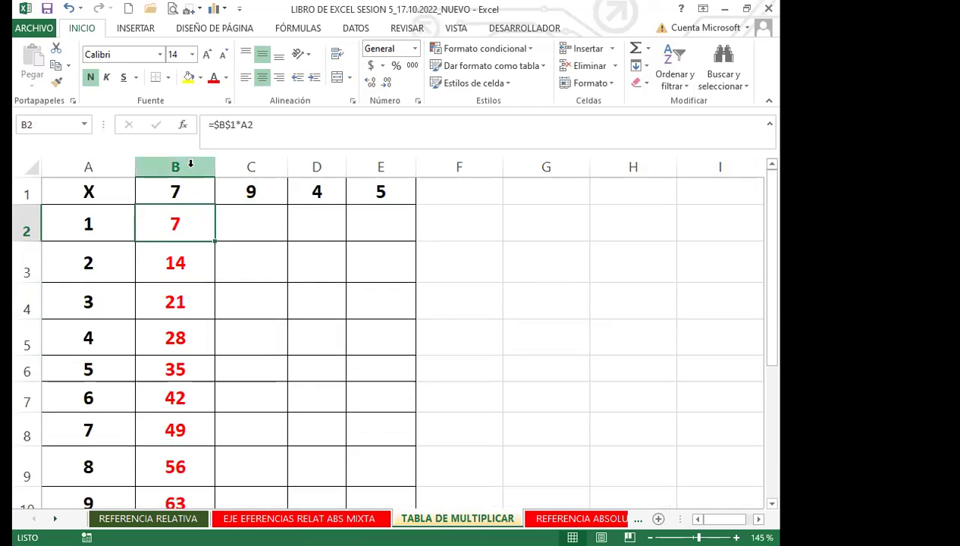
Examine the formulas filled down column B, comparing the fixed B1 reference with the changing row reference from B2 to B11
click(185, 264)
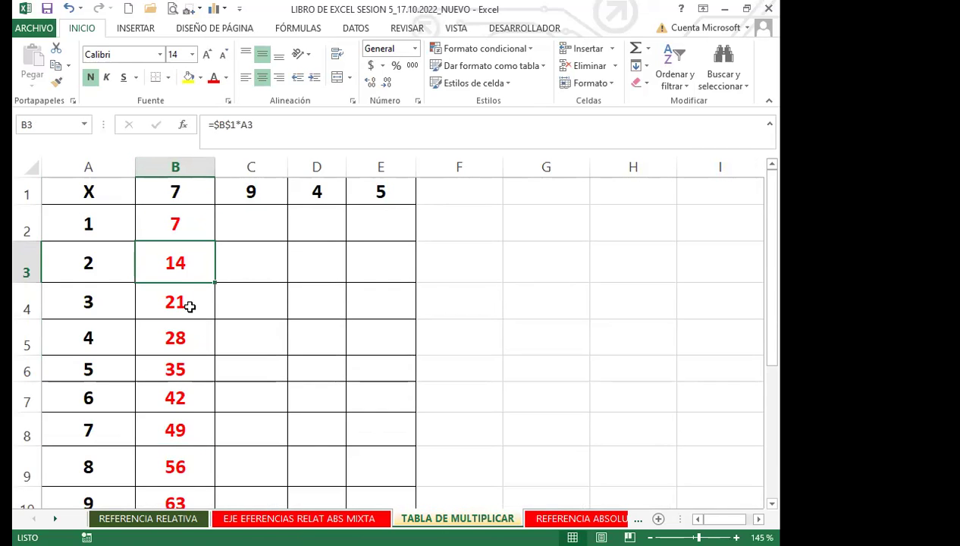
click(188, 306)
scroll(189, 364, down, 3)
click(178, 235)
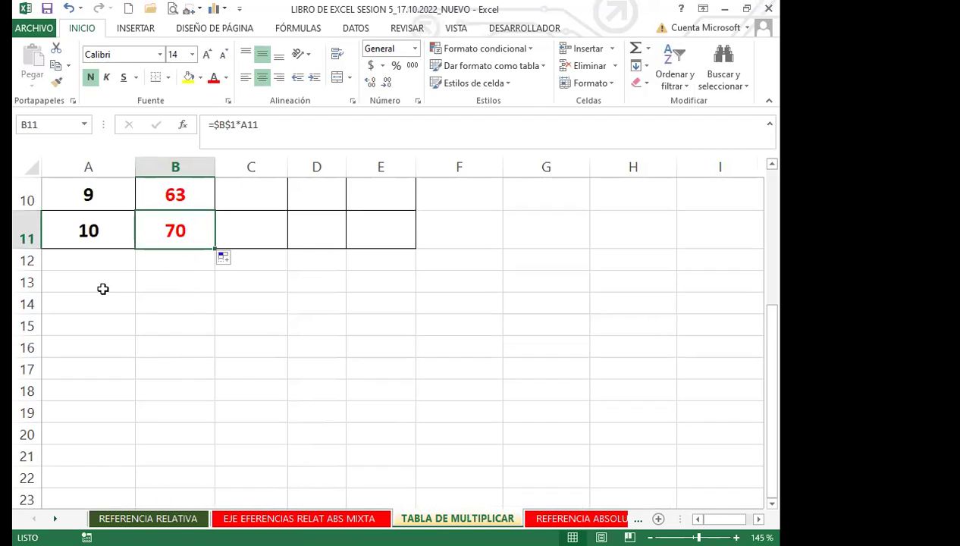
scroll(199, 238, up, 3)
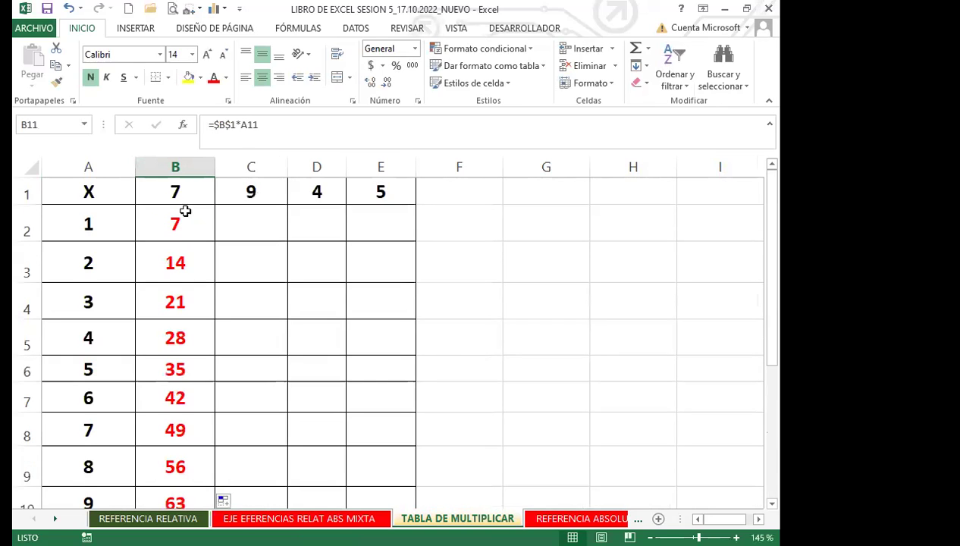
click(189, 226)
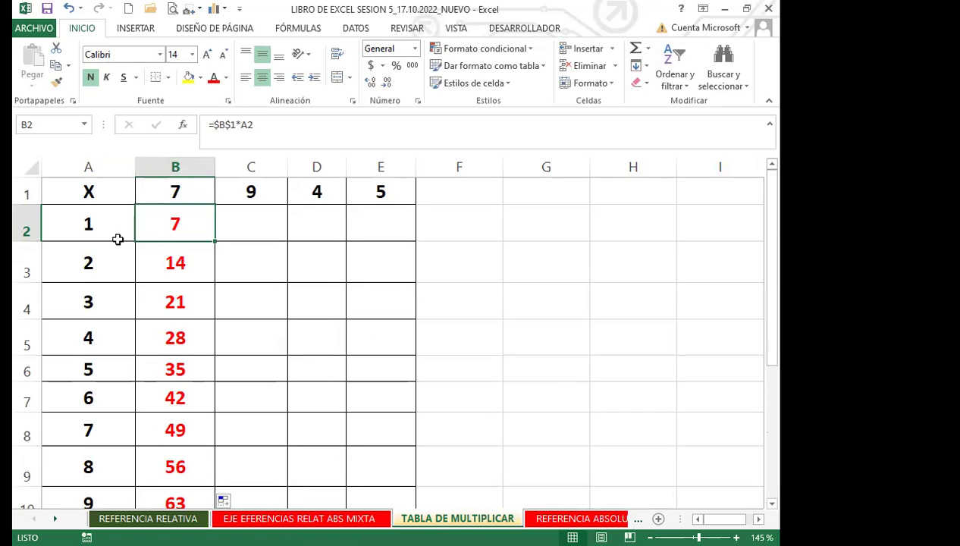
scroll(109, 395, down, 2)
scroll(114, 395, up, 1)
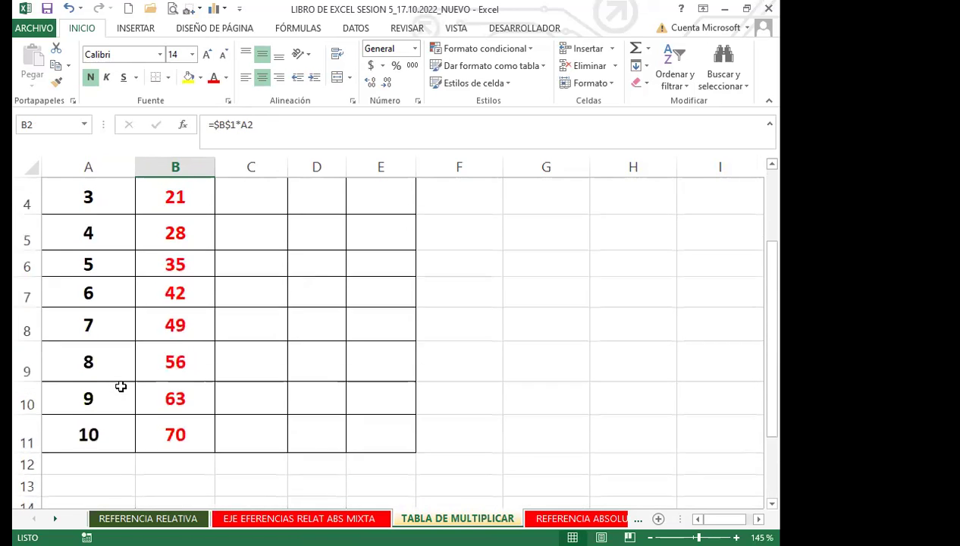
scroll(120, 386, up, 1)
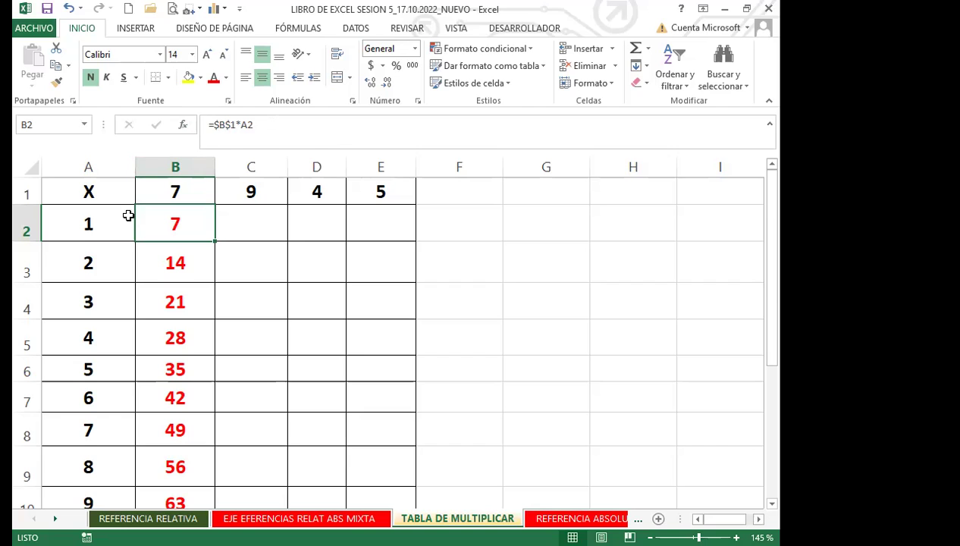
Try a row-fixed reference to A2 in B2, making the formula =$B$1*A$2, and fill it down through B9
click(247, 126)
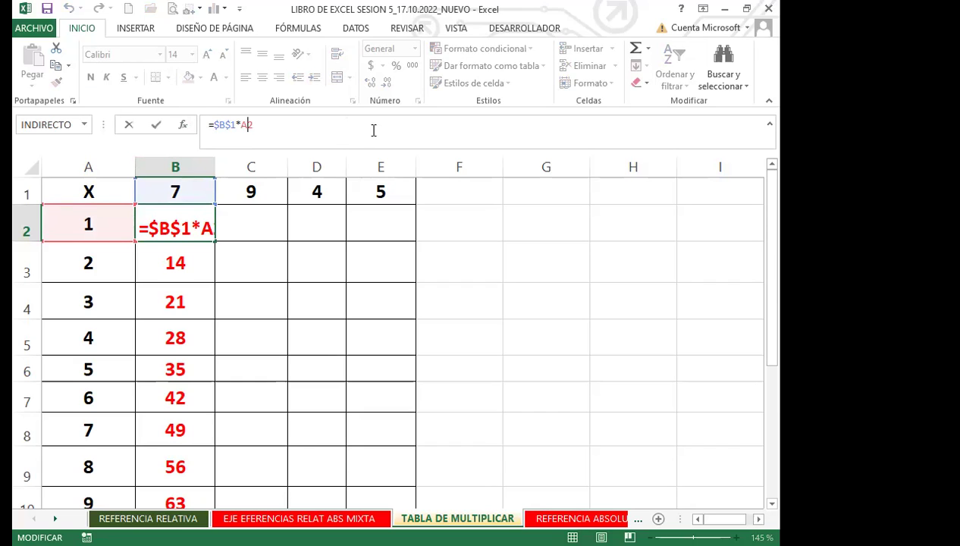
key(F4)
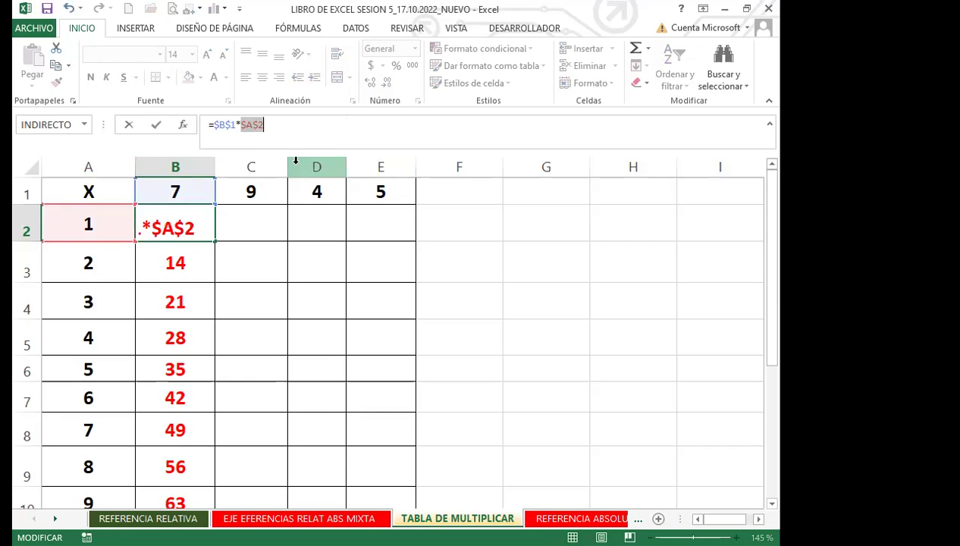
key(F4)
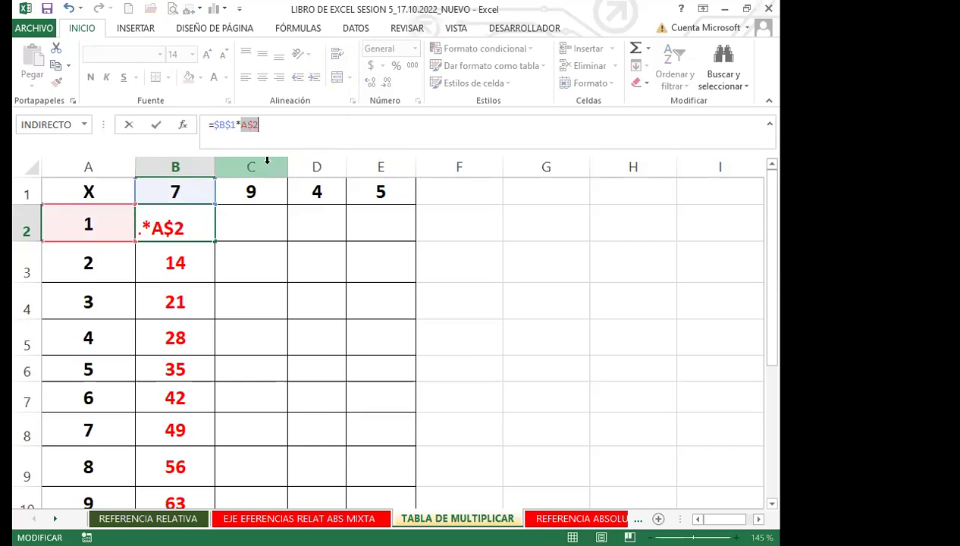
key(Return)
click(201, 235)
drag(214, 241, 214, 464)
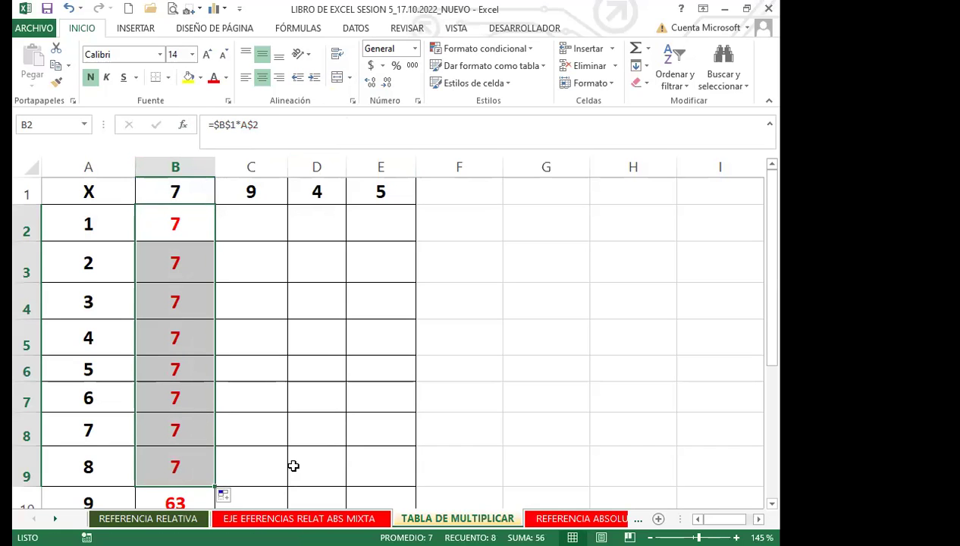
Change the A2 reference in B2 to column-fixed, making the formula =$B$1*$A2, and fill it down through B11
click(193, 227)
click(258, 124)
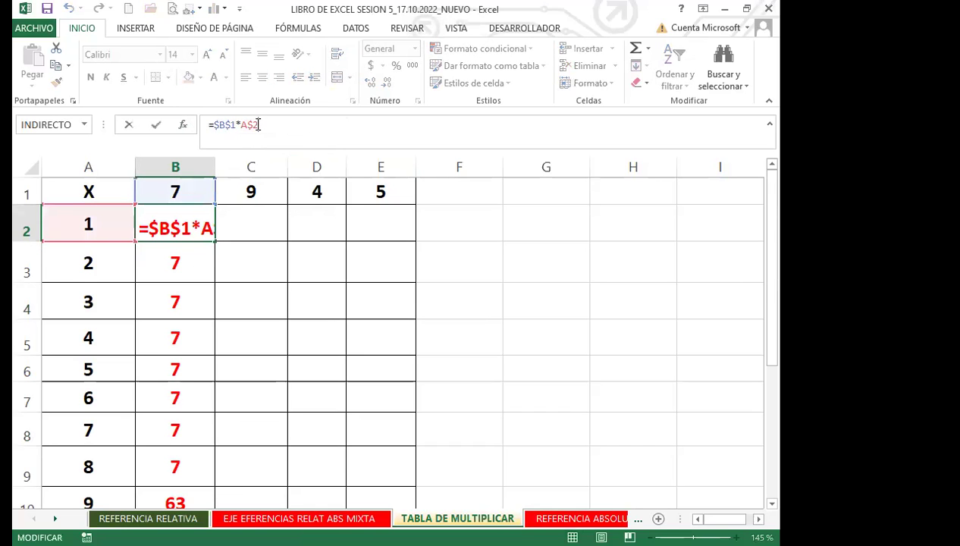
key(F4)
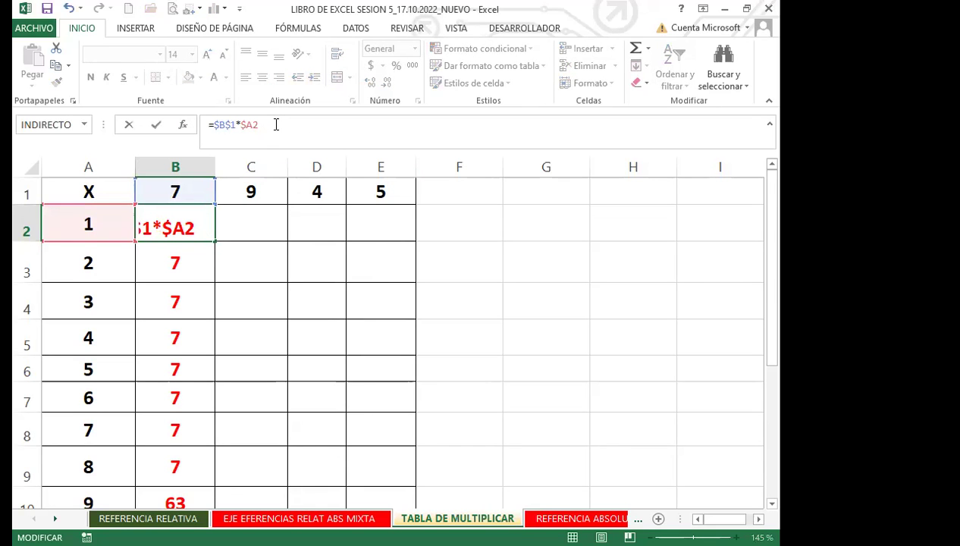
key(Return)
click(207, 229)
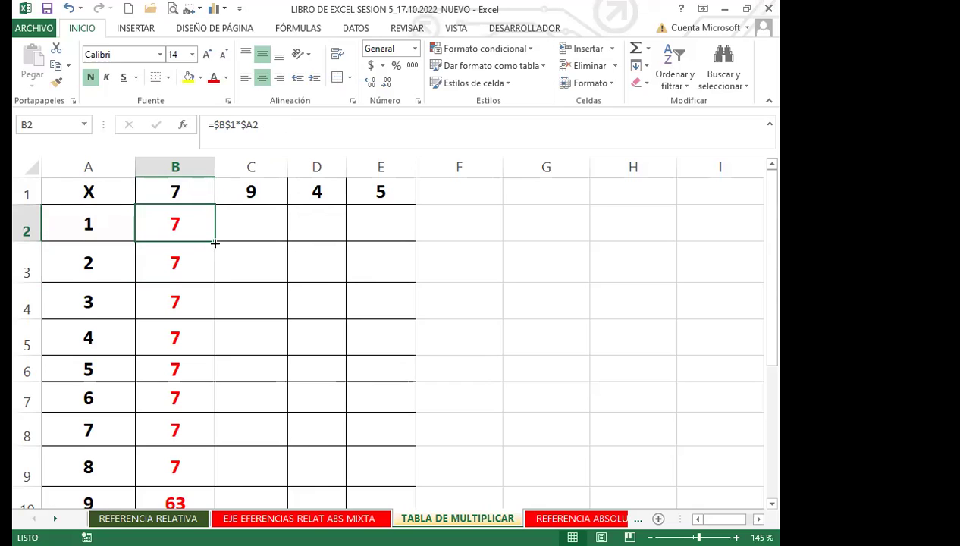
double_click(214, 241)
scroll(200, 337, down, 3)
scroll(200, 337, down, 1)
scroll(202, 330, up, 4)
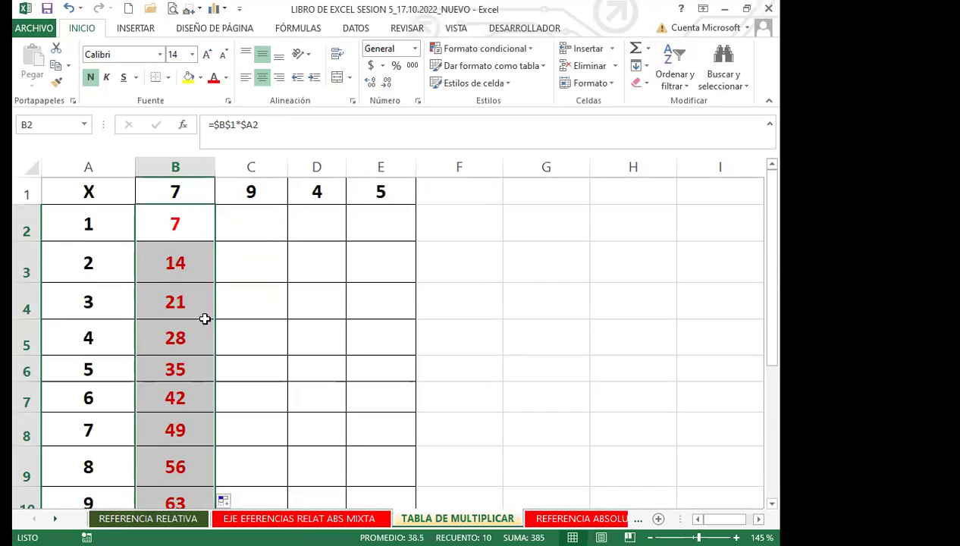
click(208, 225)
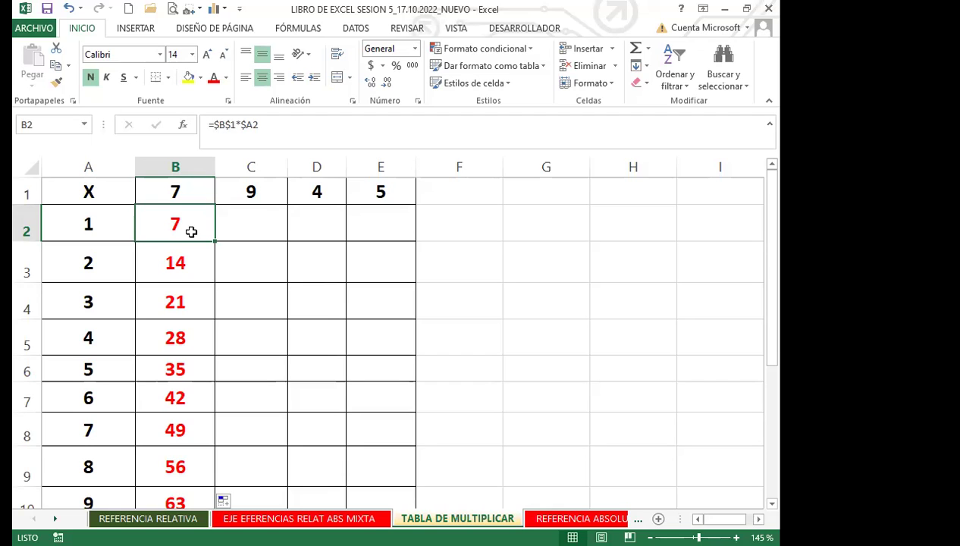
scroll(114, 356, down, 2)
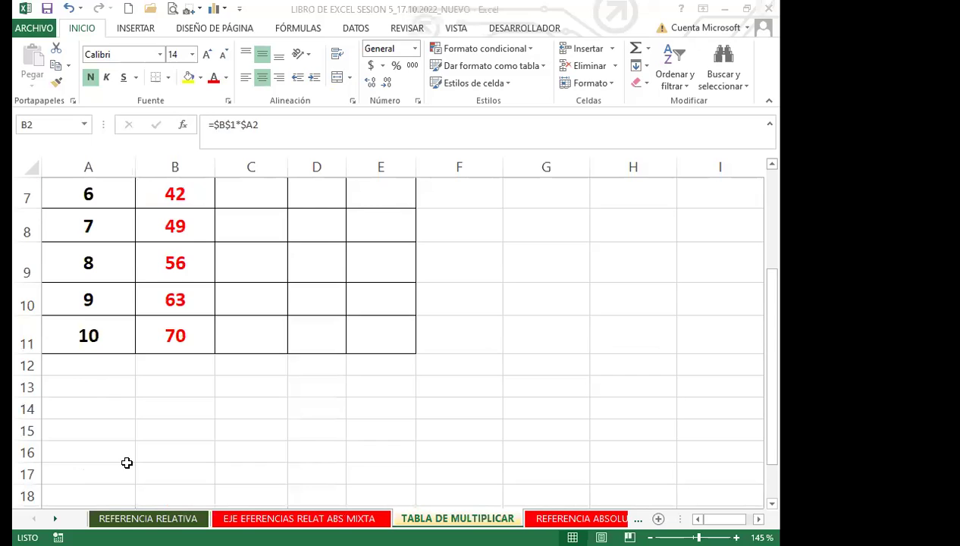
scroll(196, 269, up, 2)
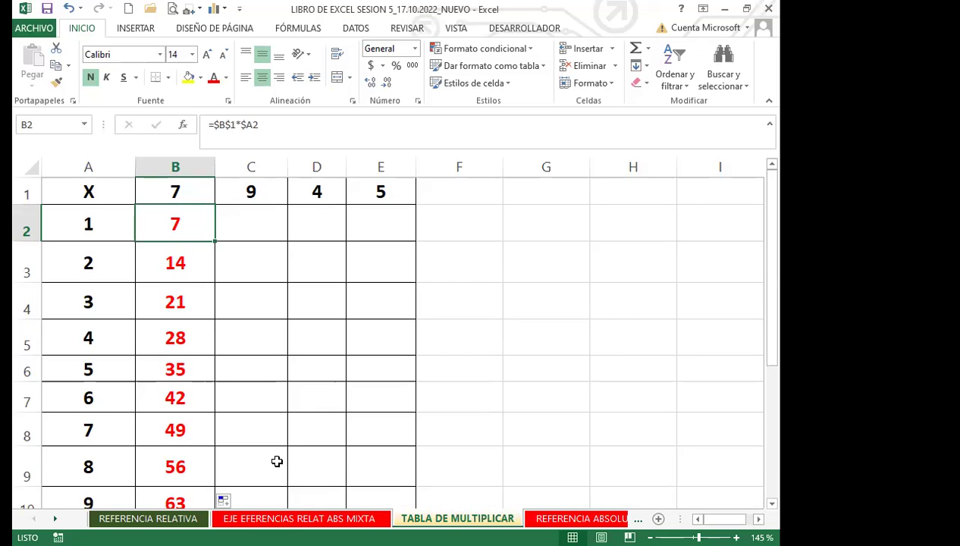
Enter =C$1*A2 in C2 to multiply the row-fixed column heading by the row number
click(247, 220)
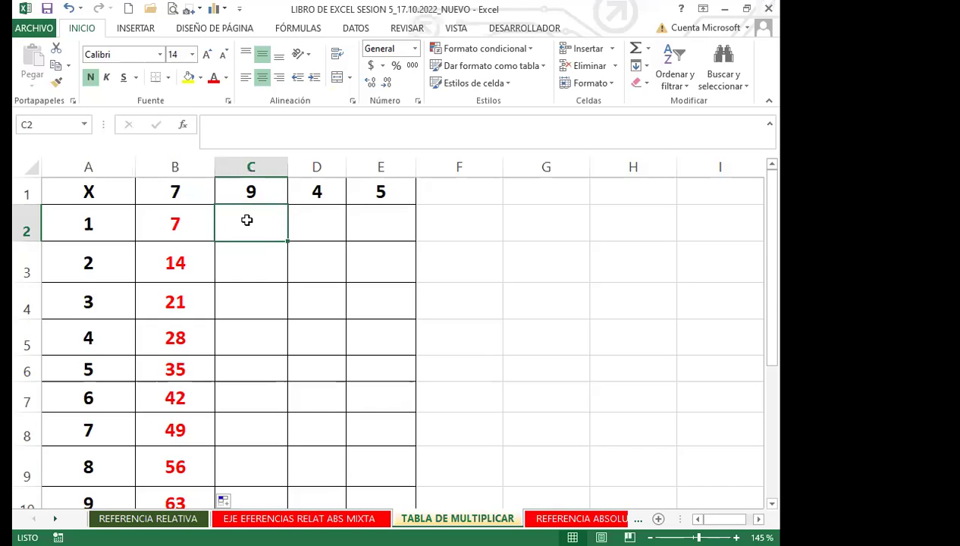
text(=)
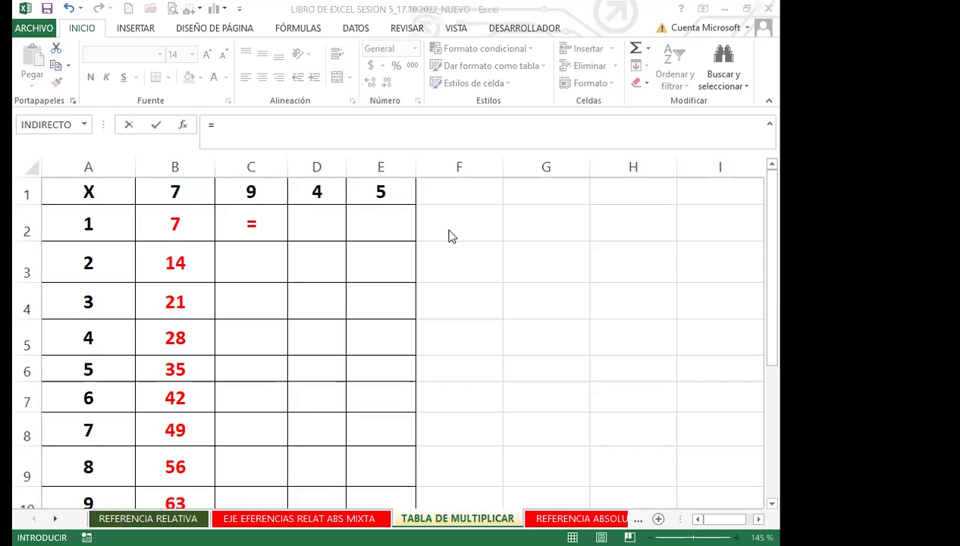
click(278, 224)
click(269, 223)
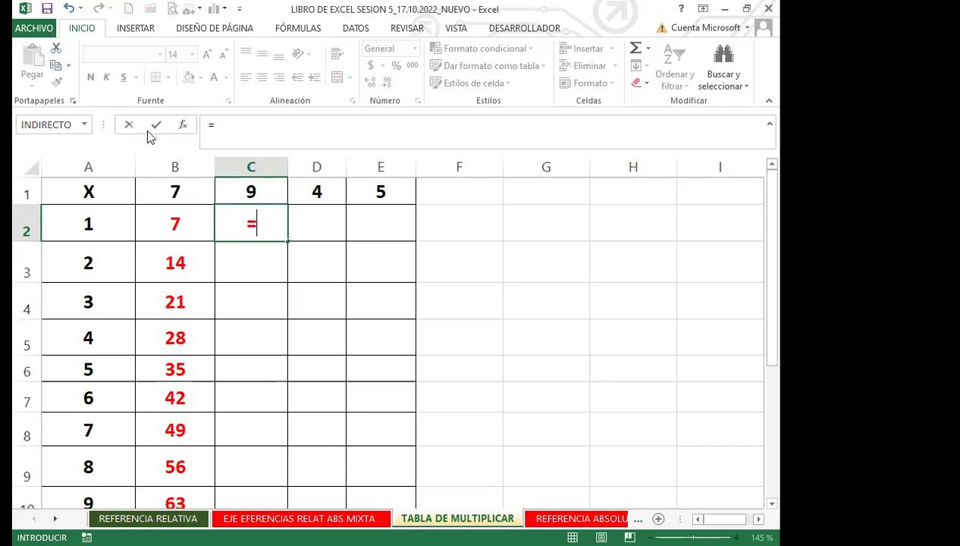
click(269, 193)
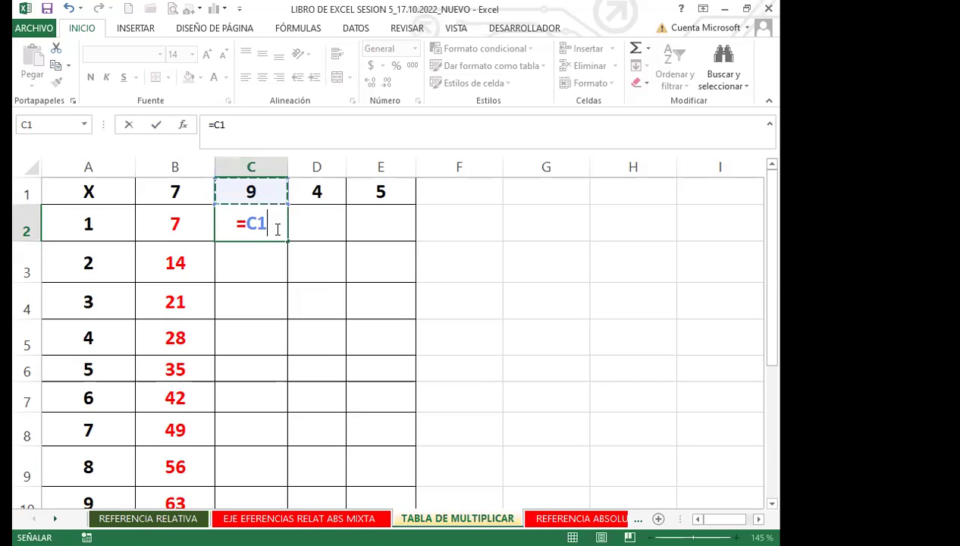
key(F4)
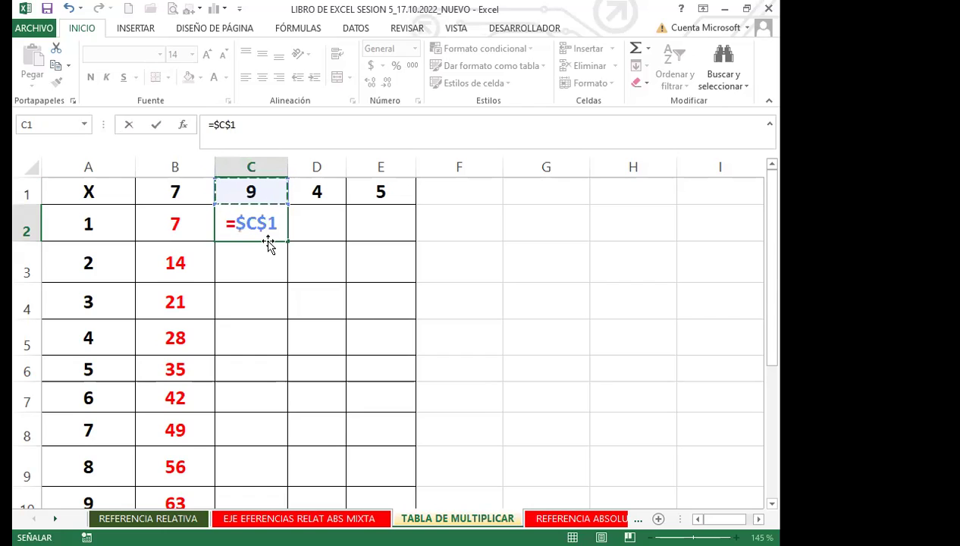
key(F4)
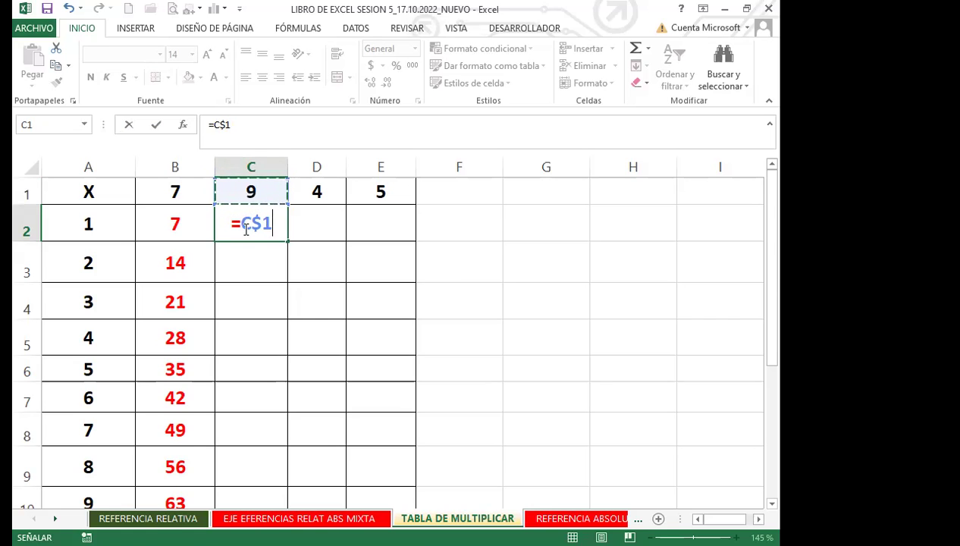
text(*)
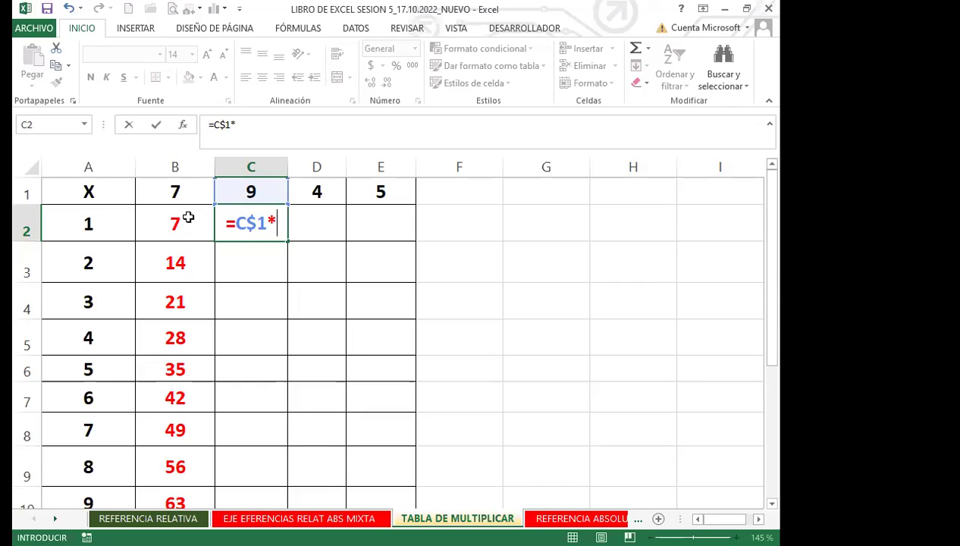
click(103, 224)
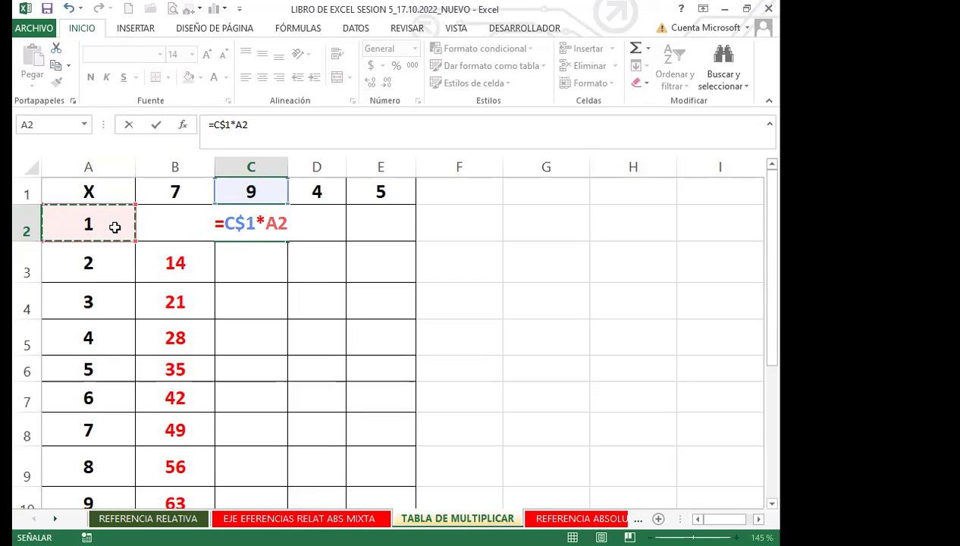
key(Return)
Fill the C2 formula down through C11 and check it against the column headings and the row number in A2
click(243, 228)
double_click(288, 241)
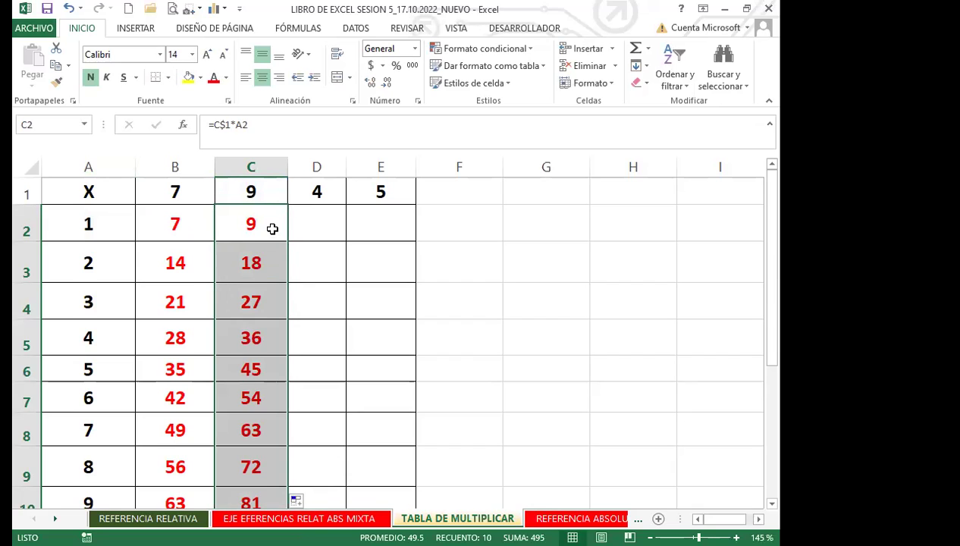
click(272, 228)
click(259, 195)
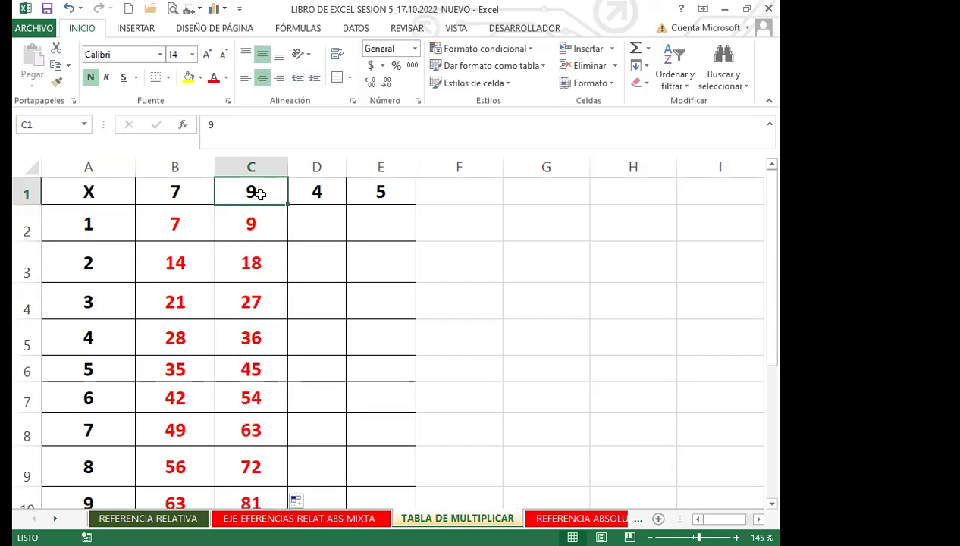
click(174, 194)
click(117, 230)
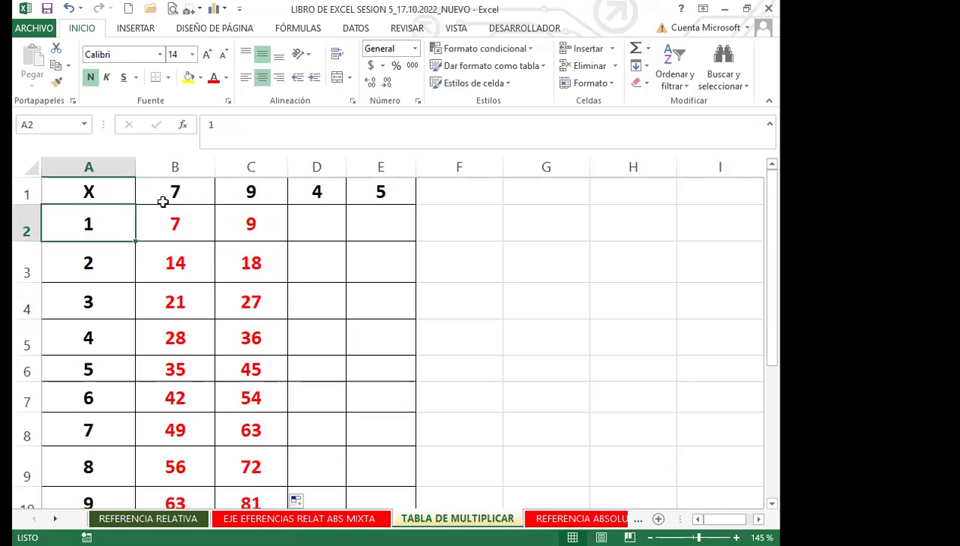
click(196, 191)
click(251, 191)
click(251, 224)
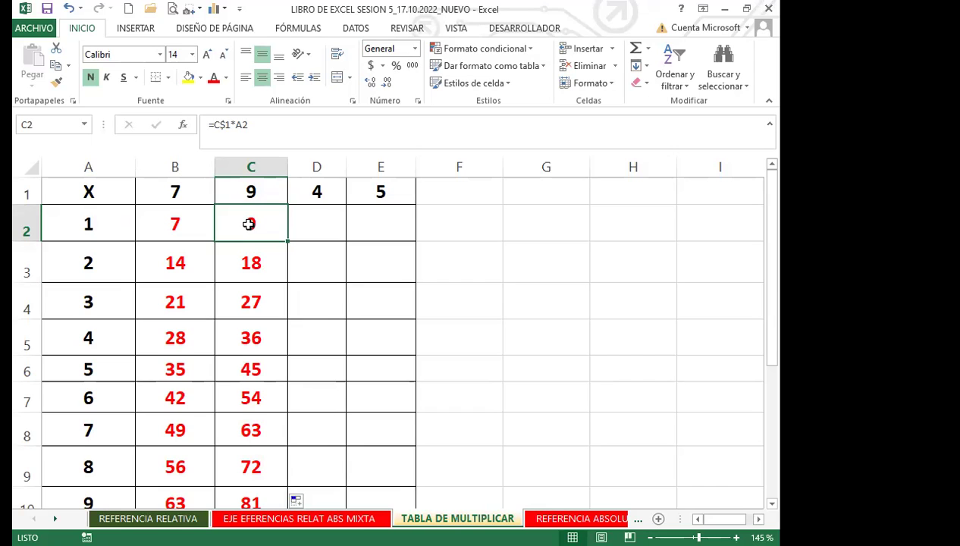
Enter =$D$1*A2 in D2 to multiply the absolute column heading by the row number
click(317, 225)
text(=)
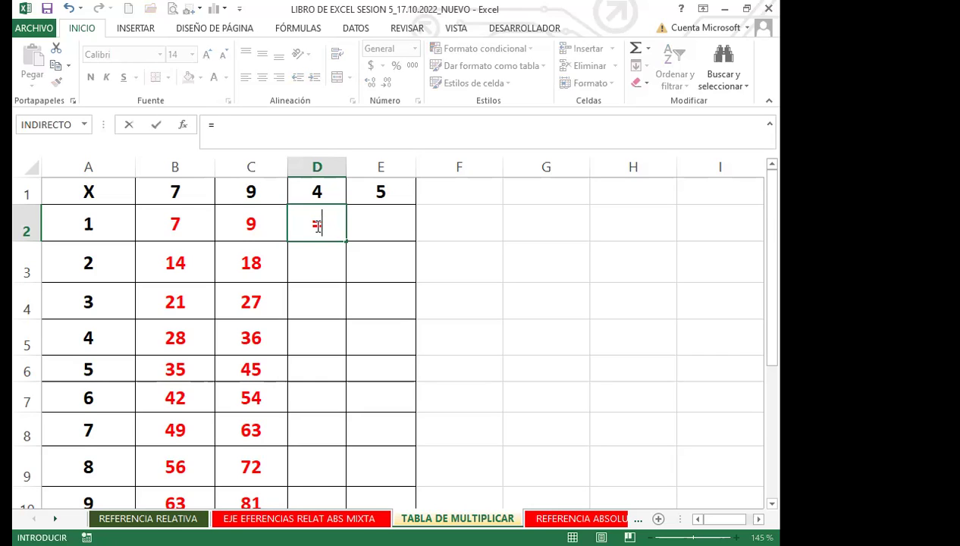
click(338, 191)
key(F4)
text(*)
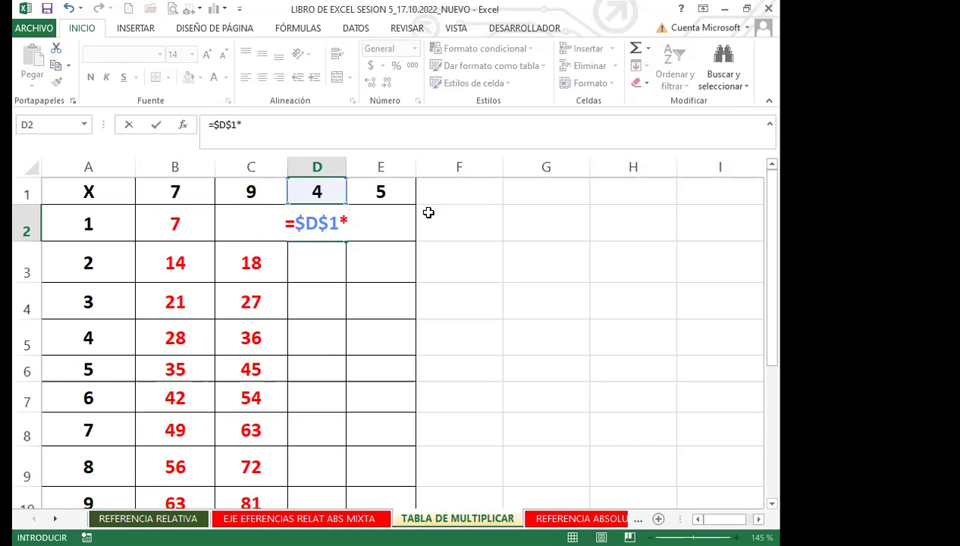
click(85, 220)
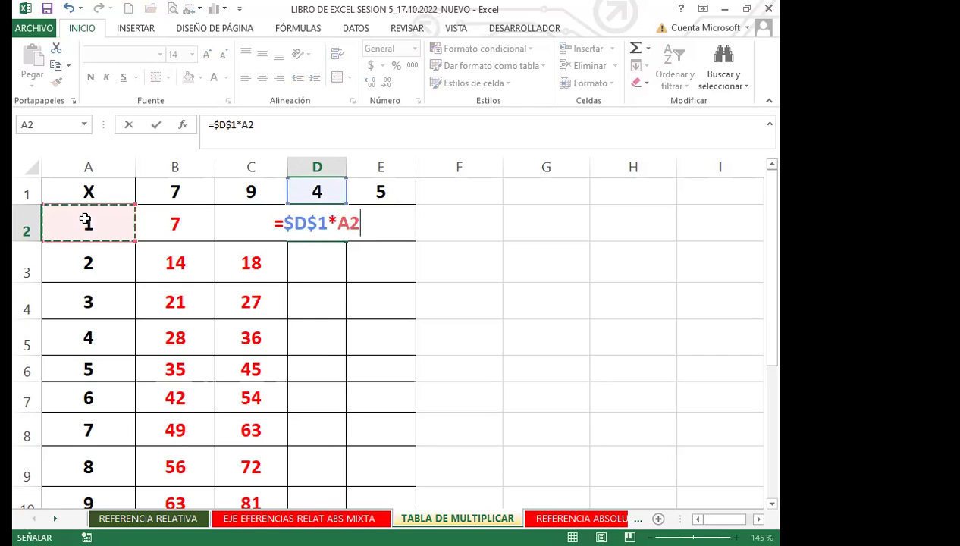
key(Return)
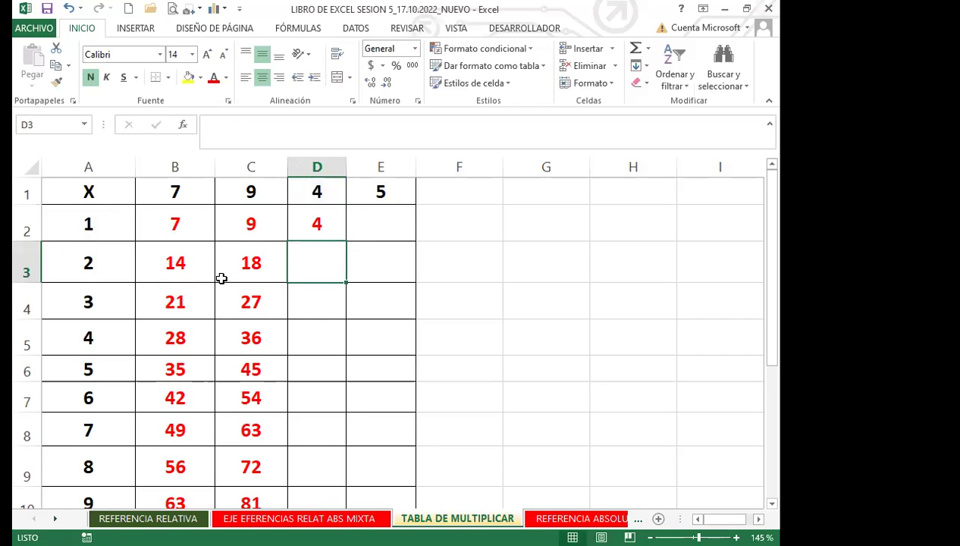
Fill the D2 formula down column D to the end of the table, check it in D2, and select E2
click(331, 222)
double_click(345, 241)
click(332, 223)
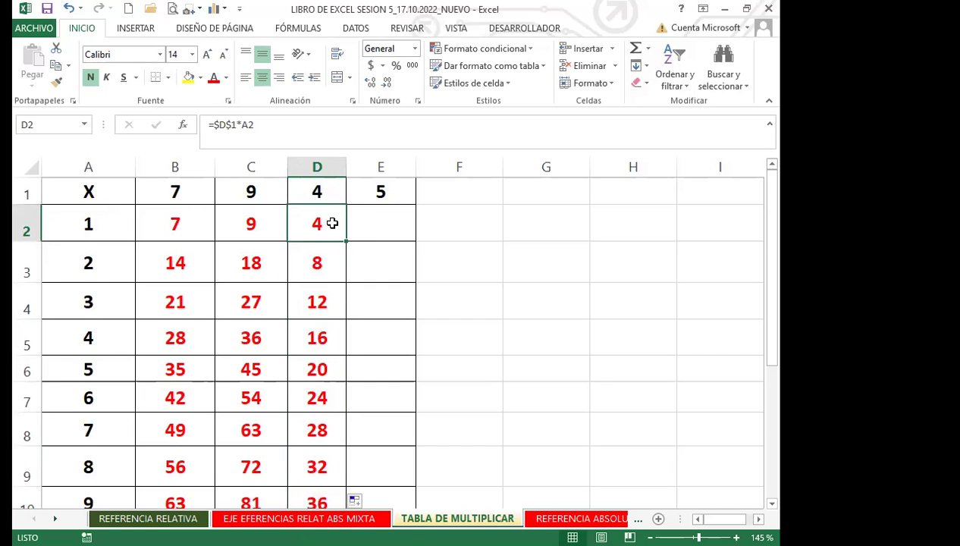
click(393, 224)
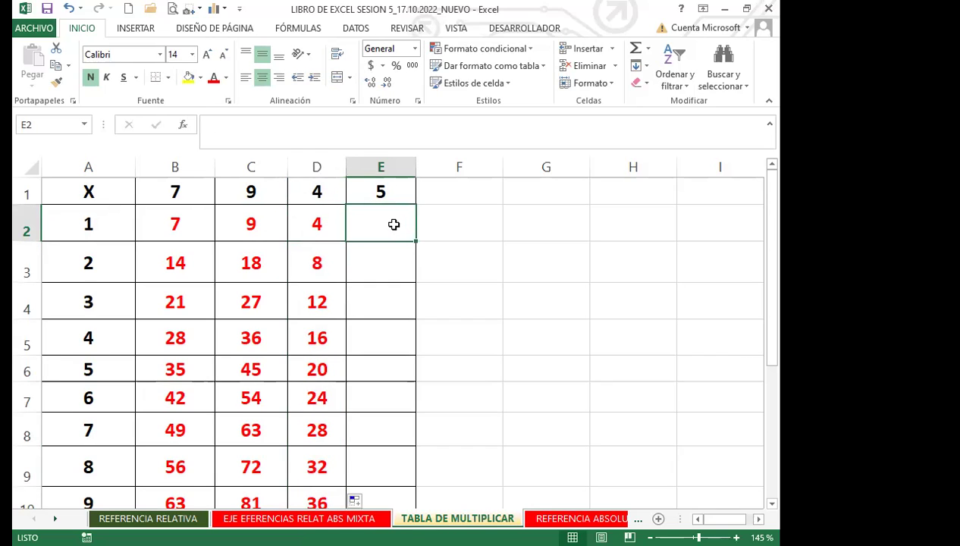
Enter =E$1*$A2 in E2 to multiply the row-fixed column heading by the column-fixed row number
text(=)
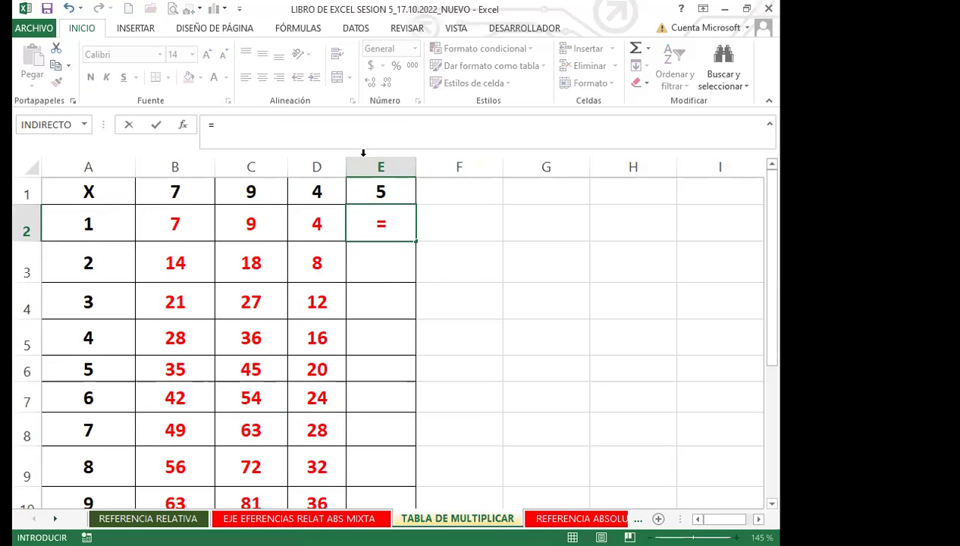
click(398, 191)
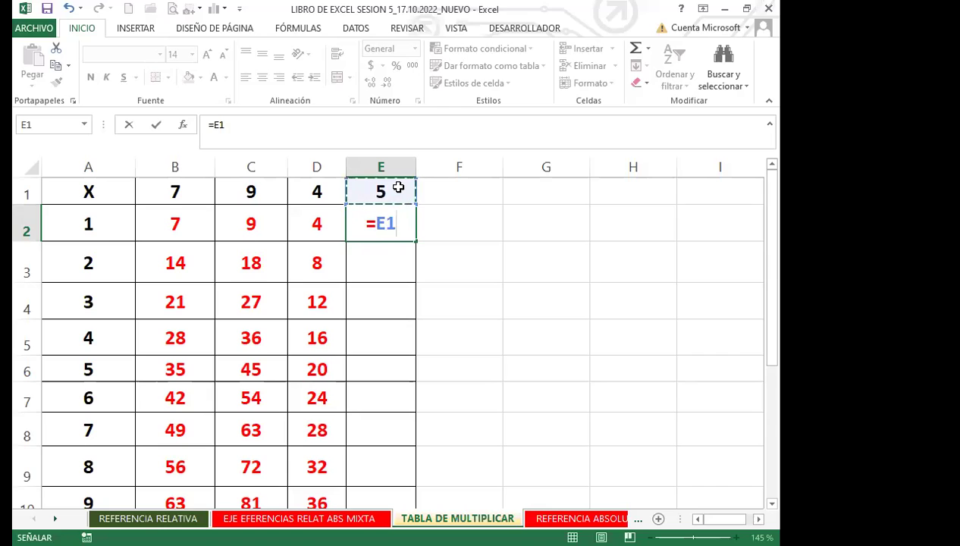
key(F4)
key(F4)
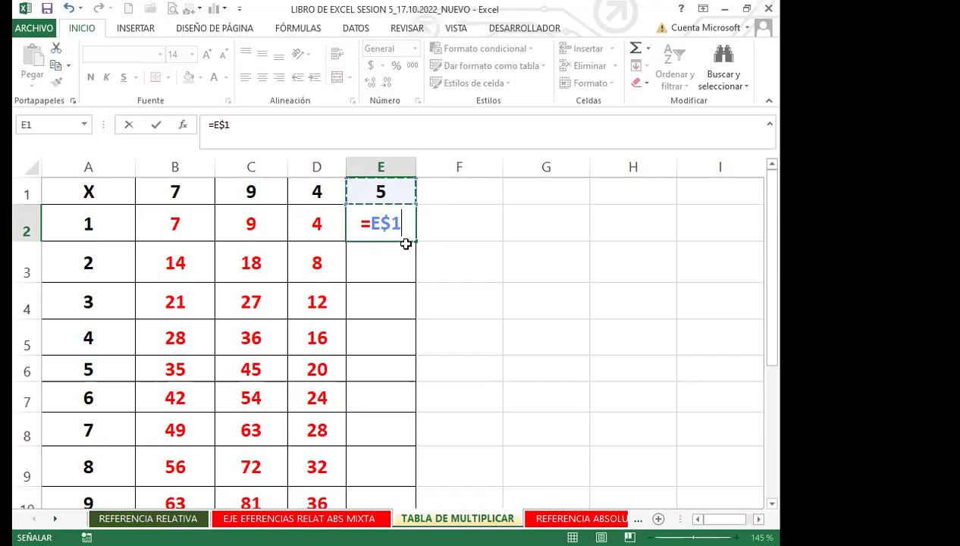
text(*)
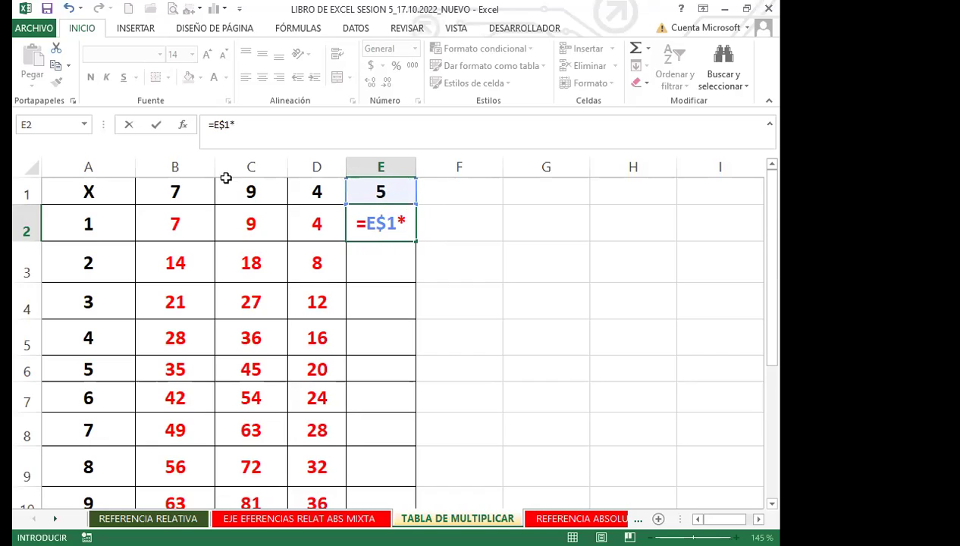
click(110, 217)
key(F4)
key(F4)
key(F4)
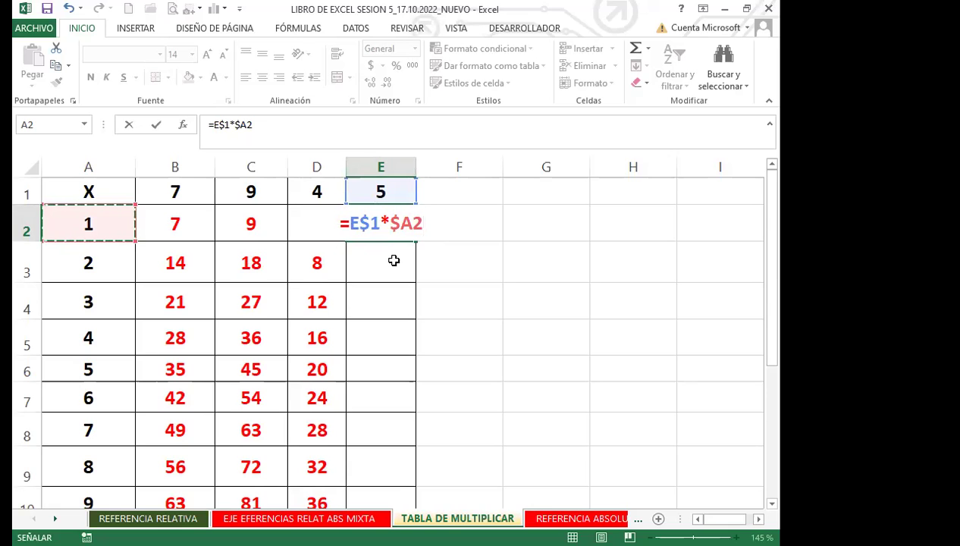
key(ctrl+Return)
Fill the E2 formula down through E11 and reselect E2
click(402, 227)
drag(414, 240, 395, 434)
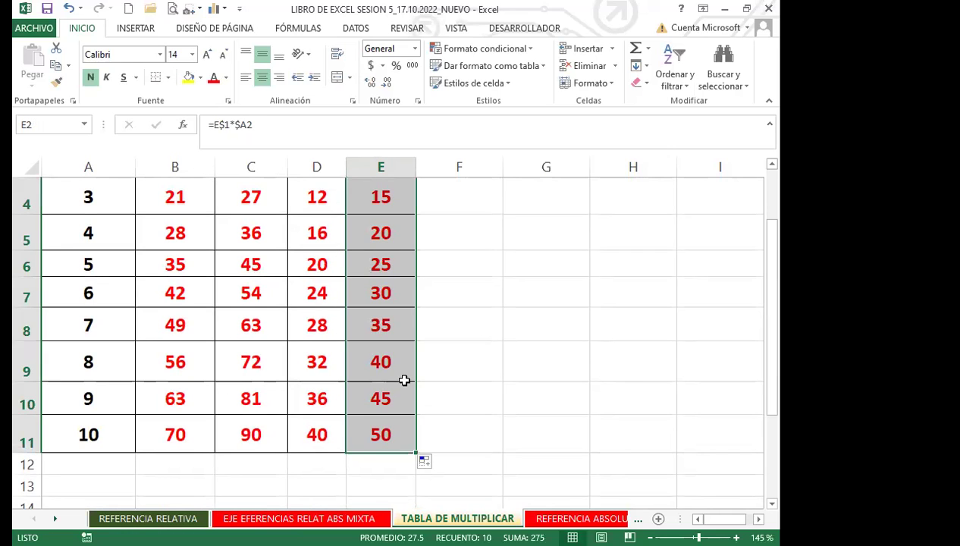
scroll(402, 376, up, 2)
click(380, 223)
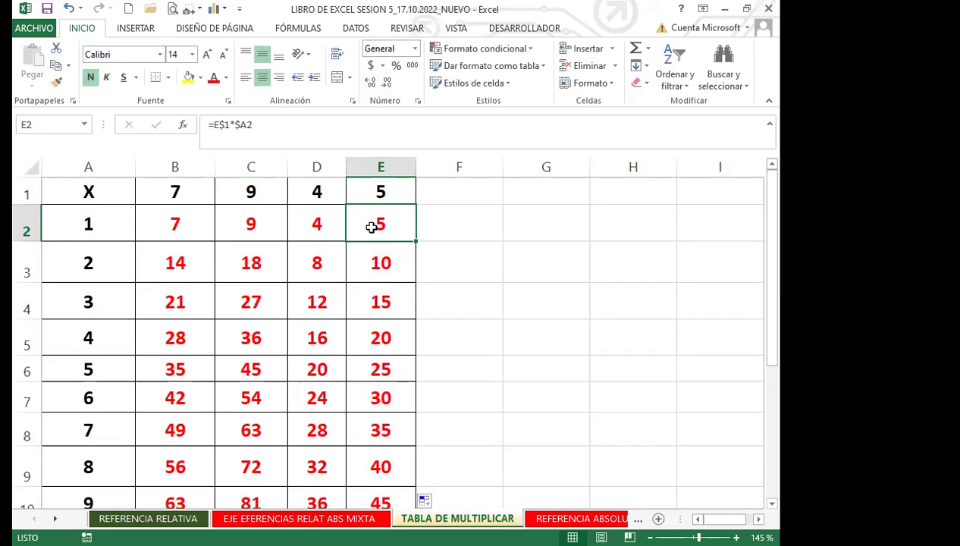
Compare the anchoring of the formulas in B2, C2, D2 and E2, and examine the filled formulas in E3 and E9
click(317, 223)
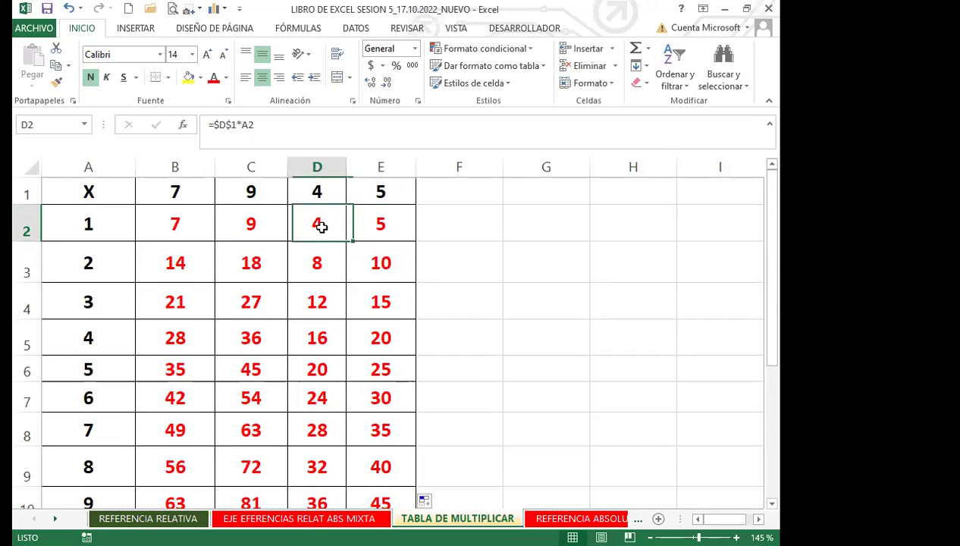
click(246, 217)
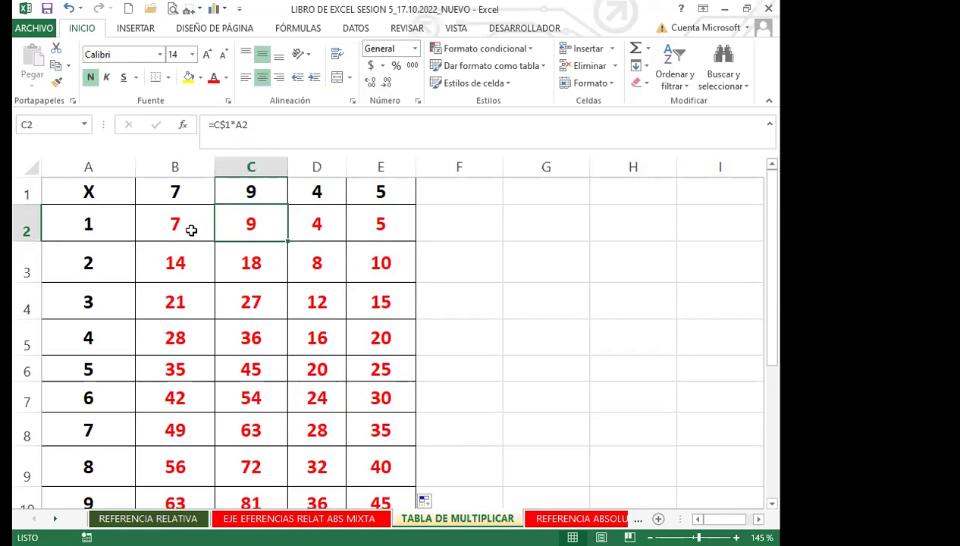
click(148, 218)
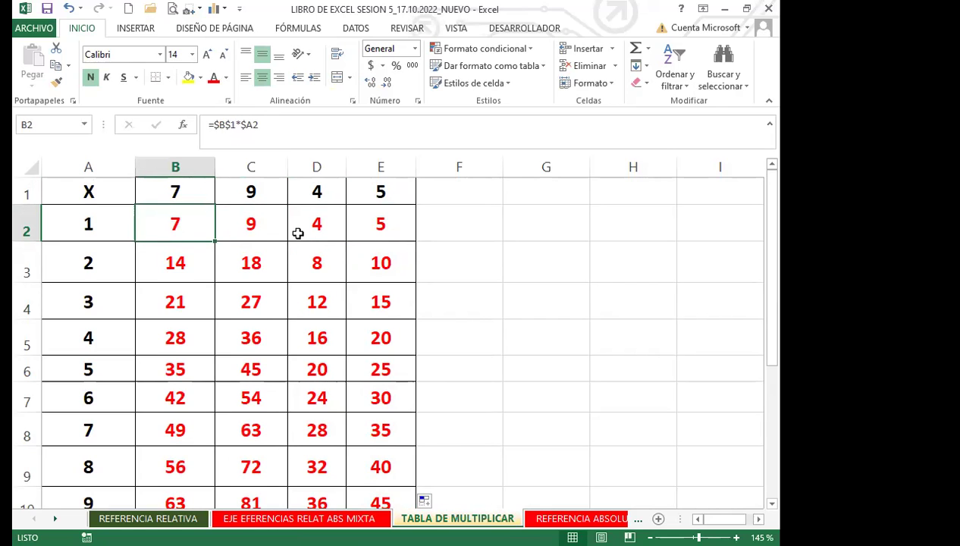
click(261, 223)
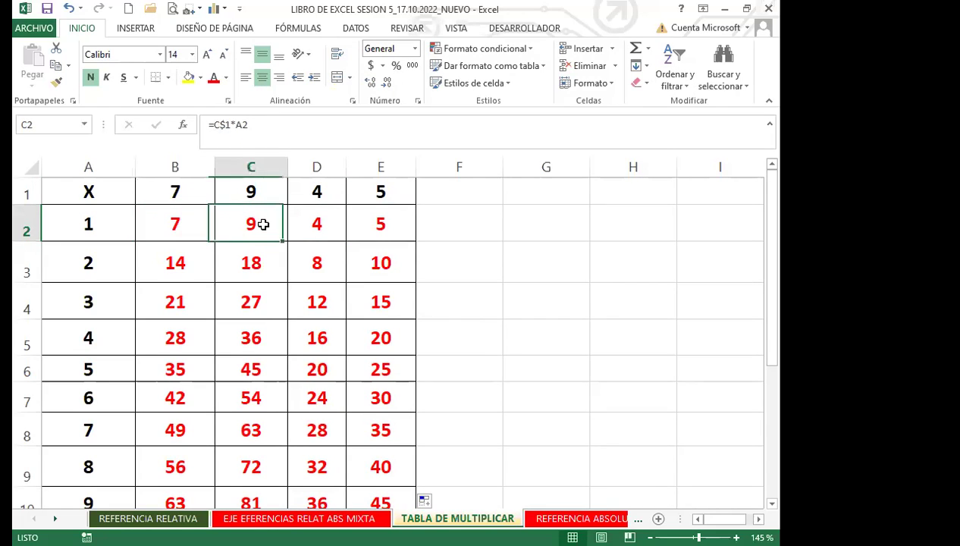
click(180, 228)
click(376, 230)
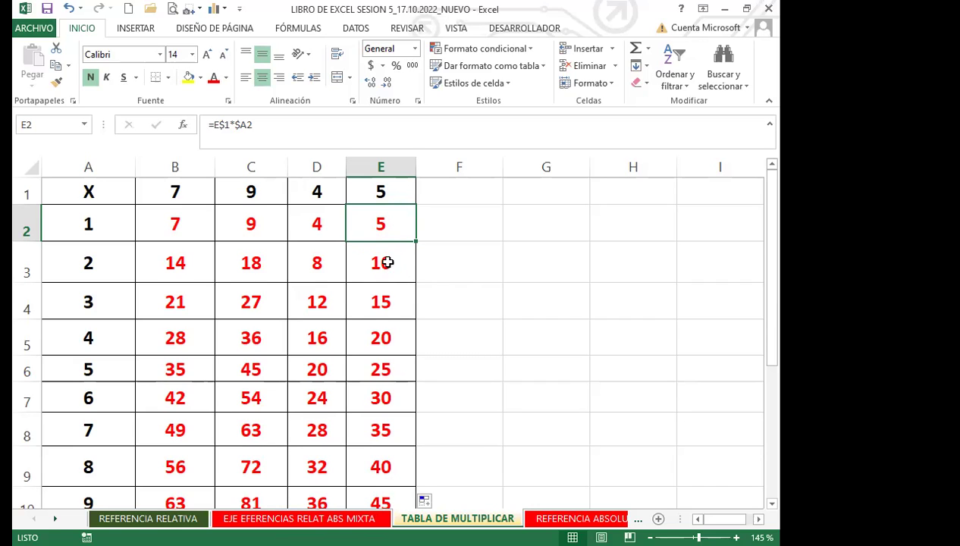
scroll(375, 353, down, 1)
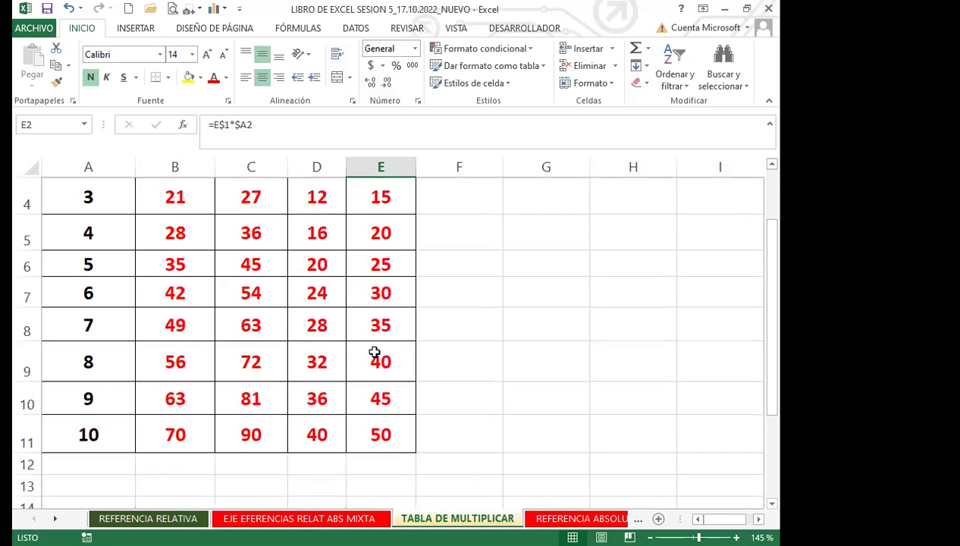
click(377, 358)
scroll(384, 341, up, 1)
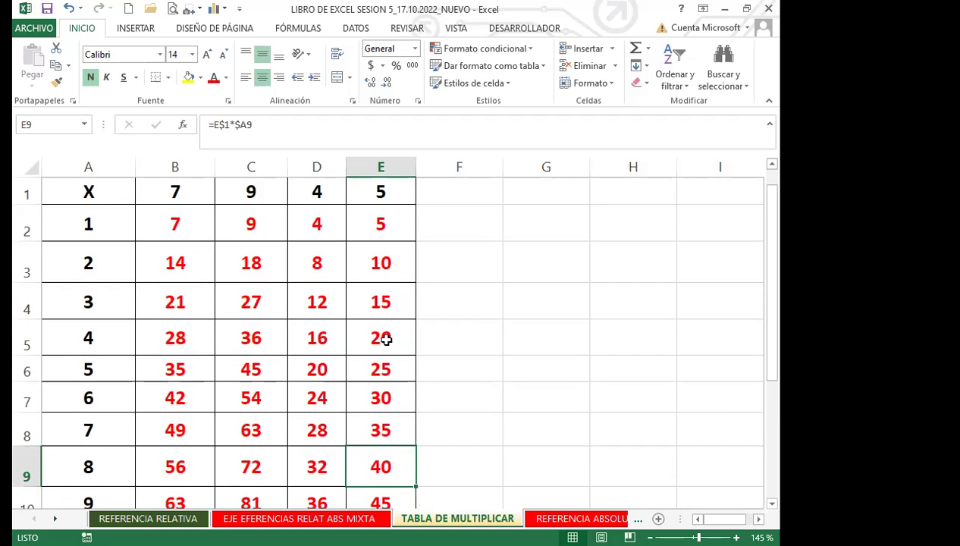
click(392, 261)
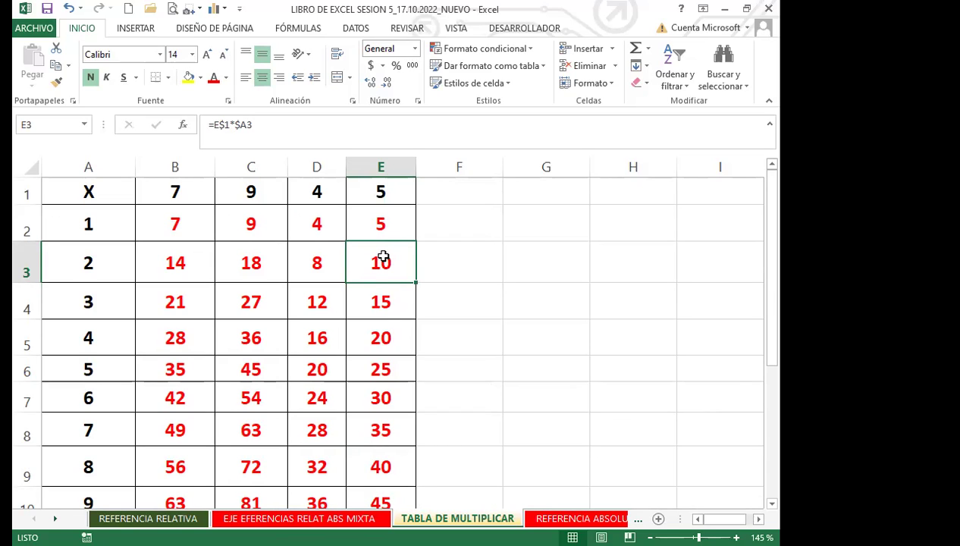
click(400, 232)
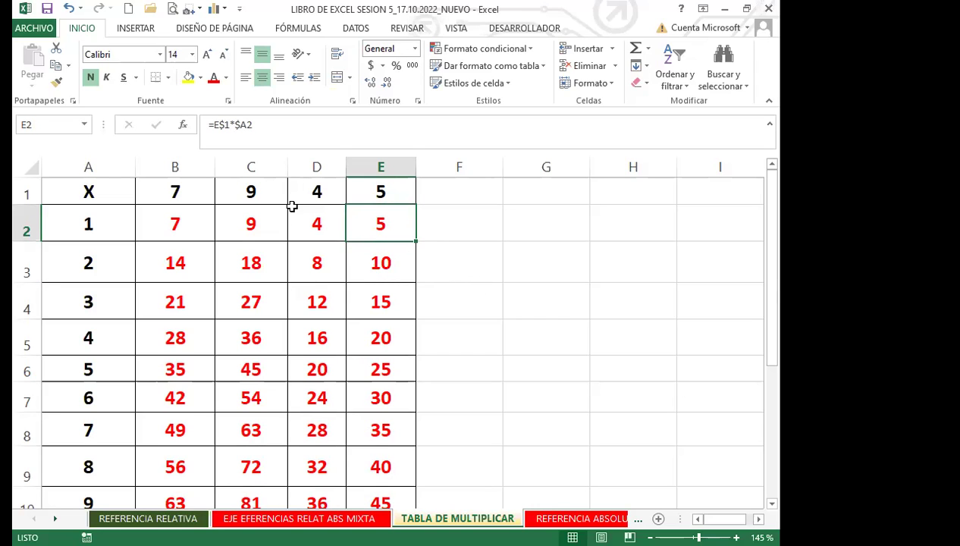
click(393, 267)
click(394, 227)
Look over the product, price, discount and IVA tables on the REFERENCIA ABSOLUTA MIXTA sheet, and return to TABLA DE MULTIPLICAR
key(ctrl+Page_Down)
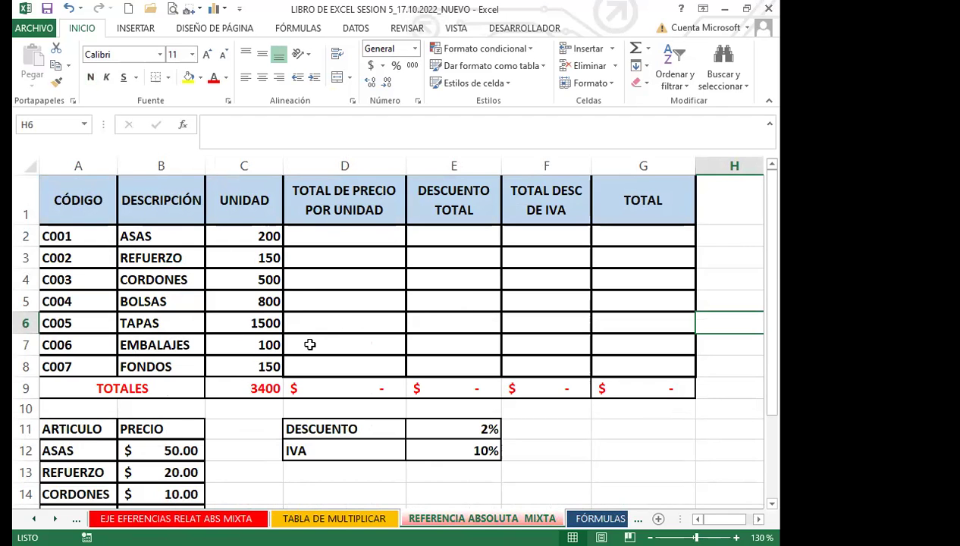
scroll(259, 356, down, 3)
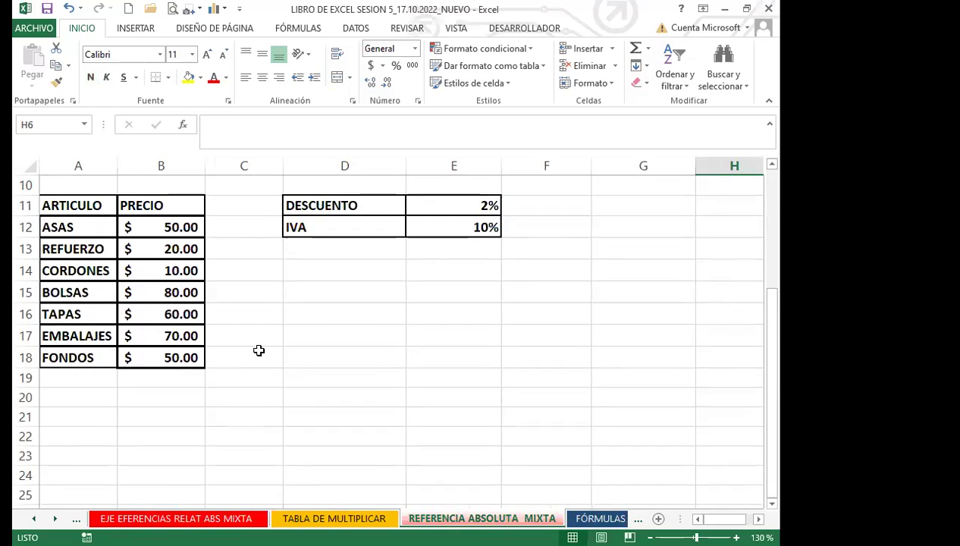
scroll(259, 351, up, 3)
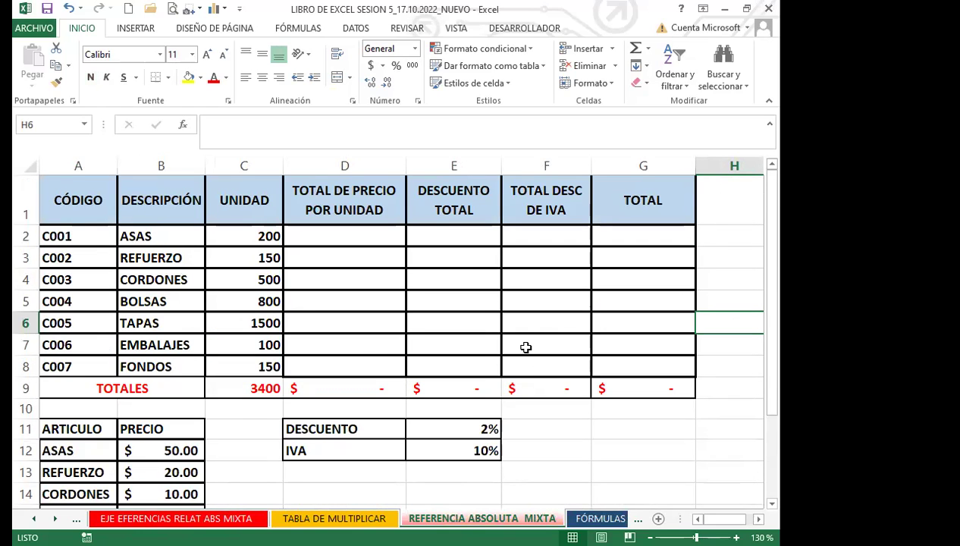
key(ctrl+Page_Up)
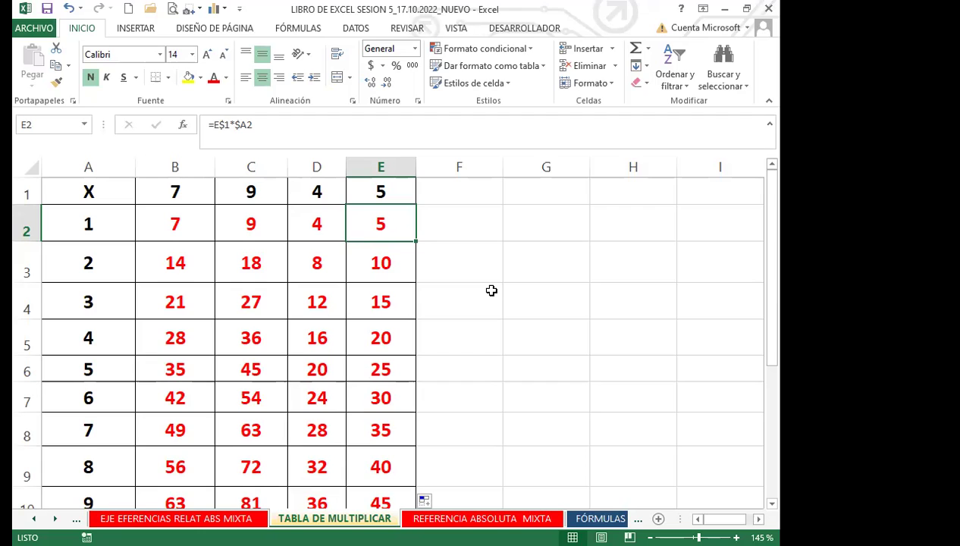
Review the differently anchored formulas across B2:E2 along with the column heading in B1
click(247, 223)
click(310, 227)
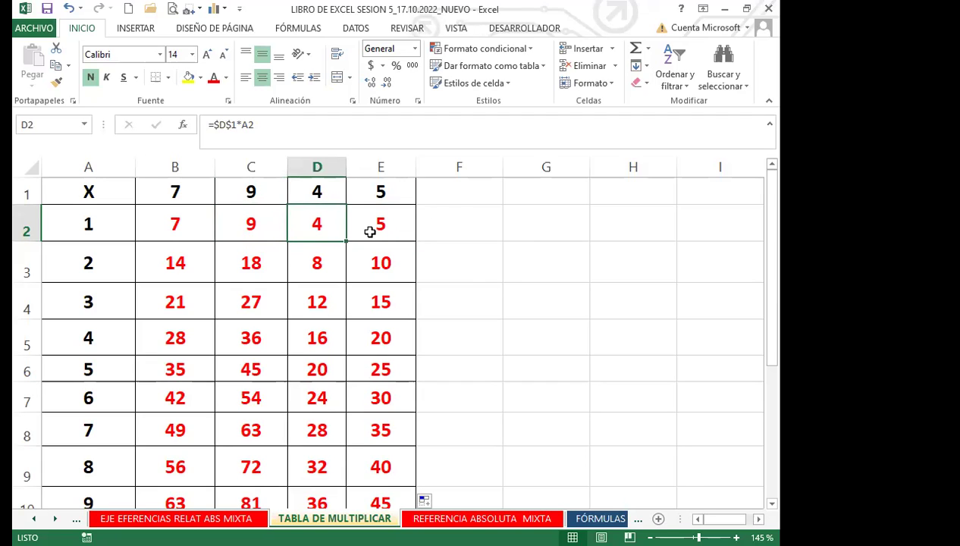
click(375, 229)
click(260, 229)
click(307, 232)
click(258, 229)
click(310, 231)
drag(188, 220, 388, 236)
click(191, 192)
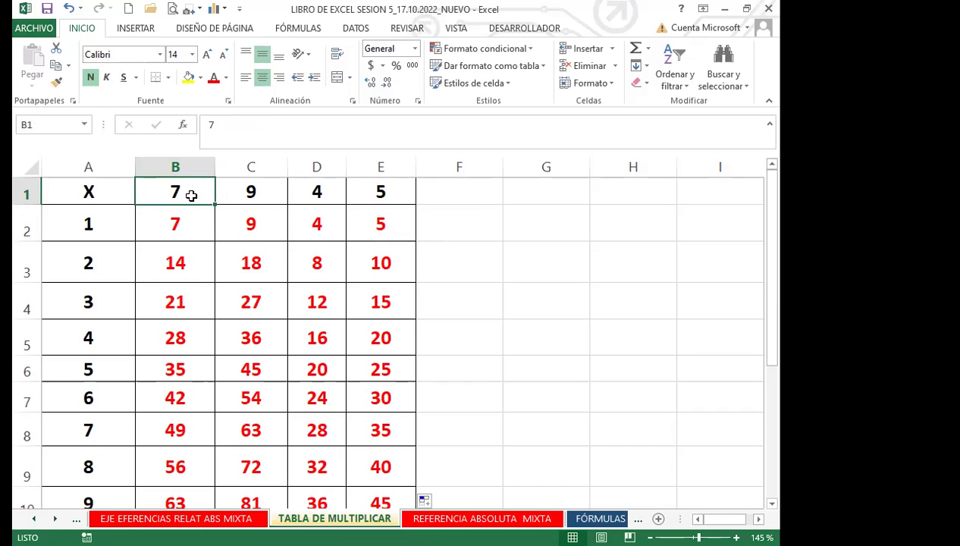
click(193, 228)
click(257, 229)
click(326, 229)
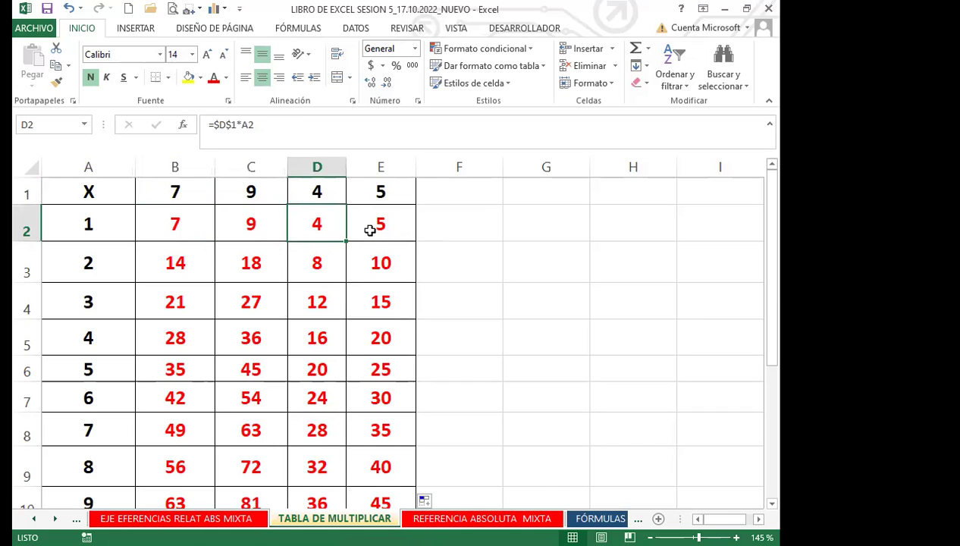
click(202, 227)
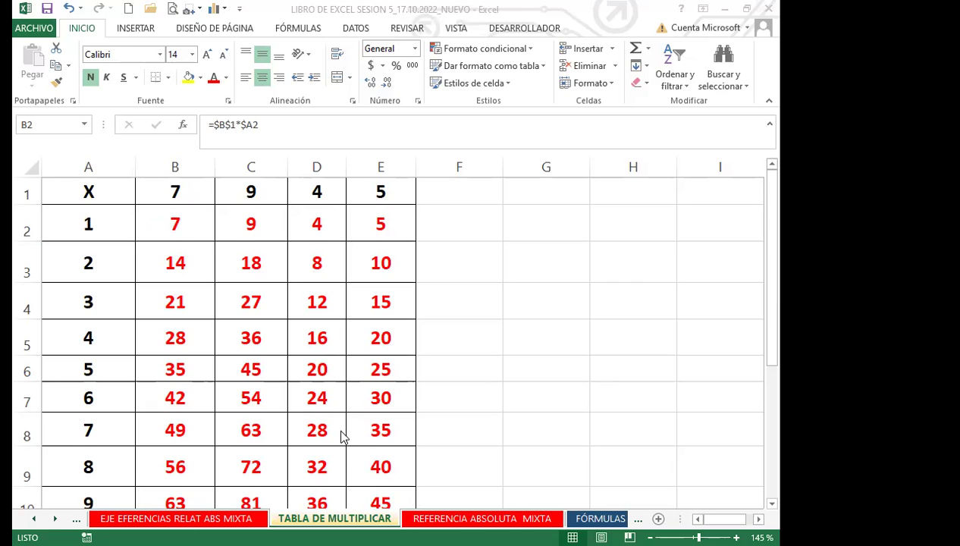
Try copying the B2 formula to G2 for comparison with C2, and delete the pasted contents
click(182, 225)
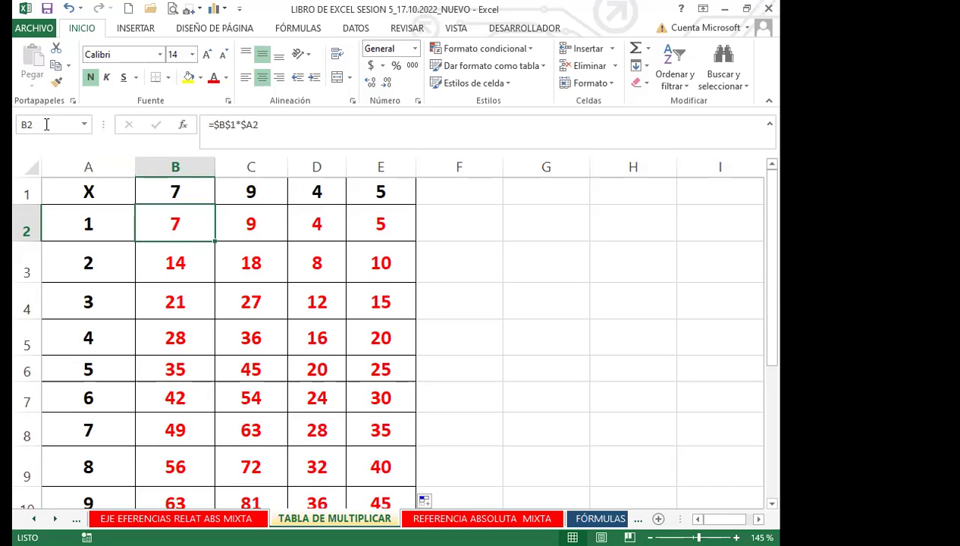
click(56, 65)
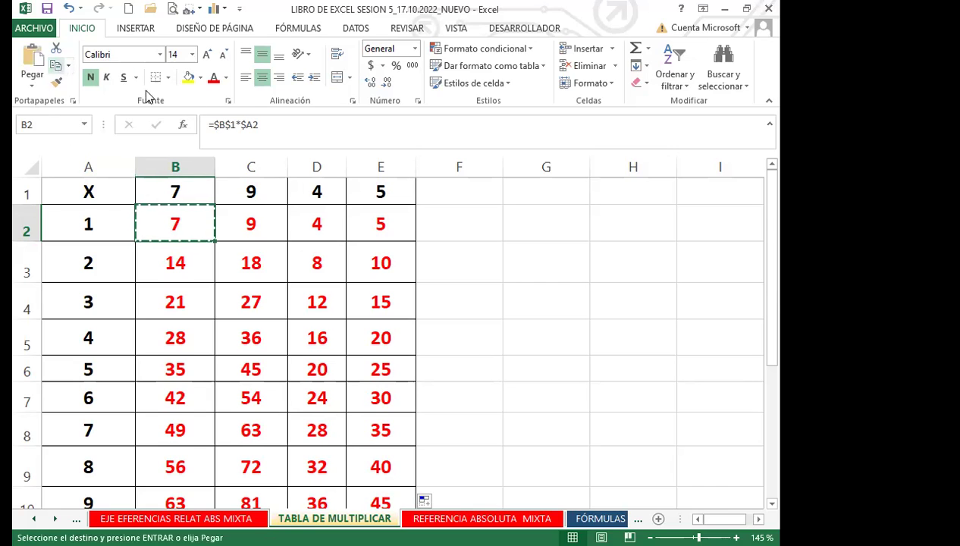
click(535, 225)
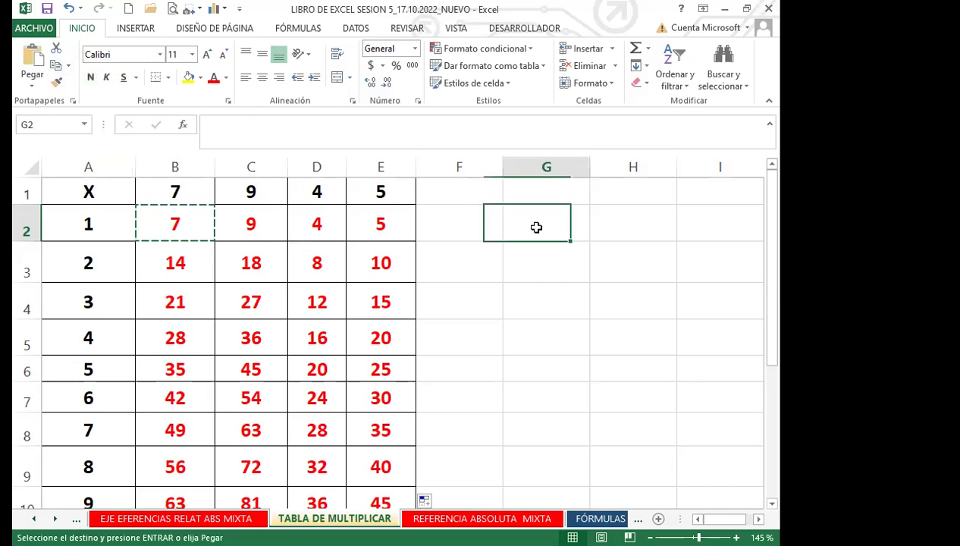
click(32, 64)
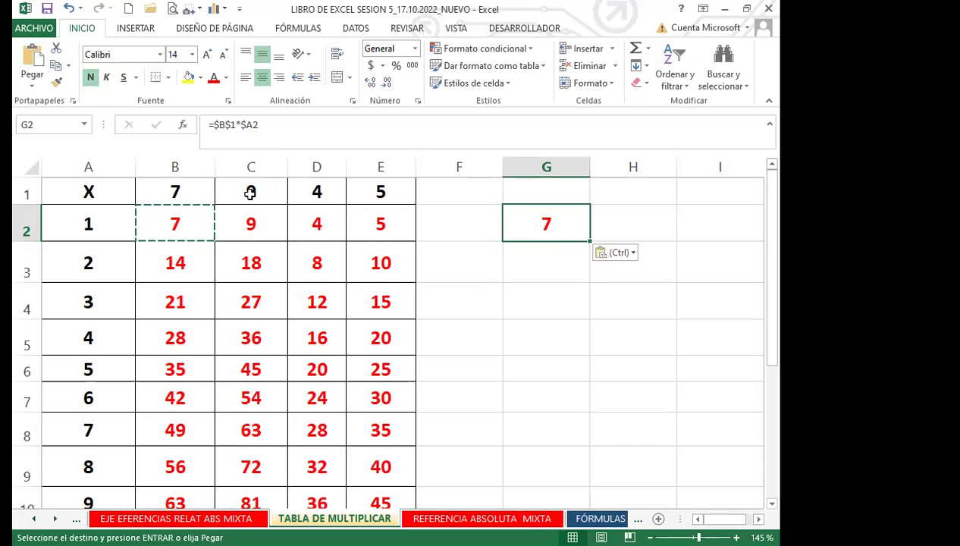
click(261, 222)
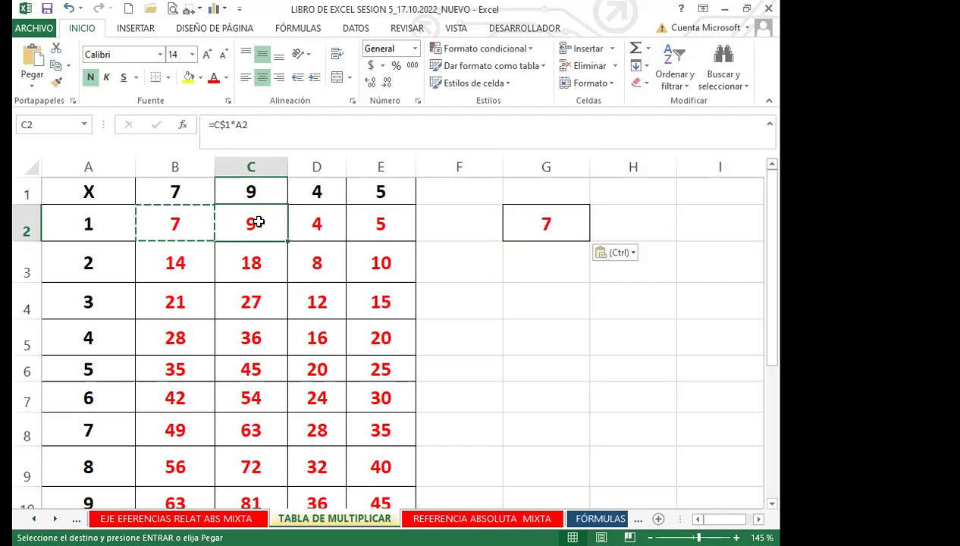
click(531, 227)
key(Delete)
Try filling the B2 formula across through E2 twice, undoing the fill each time
click(184, 226)
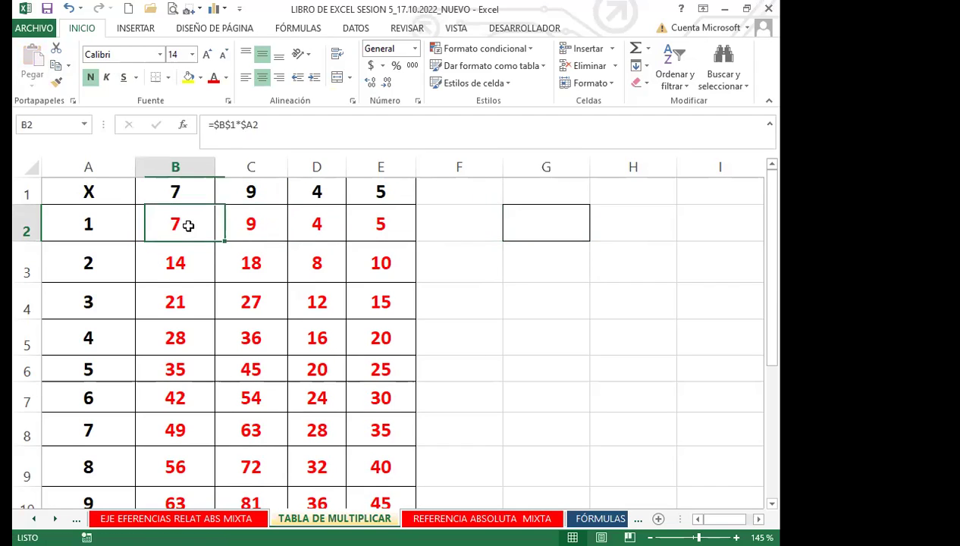
drag(215, 241, 387, 237)
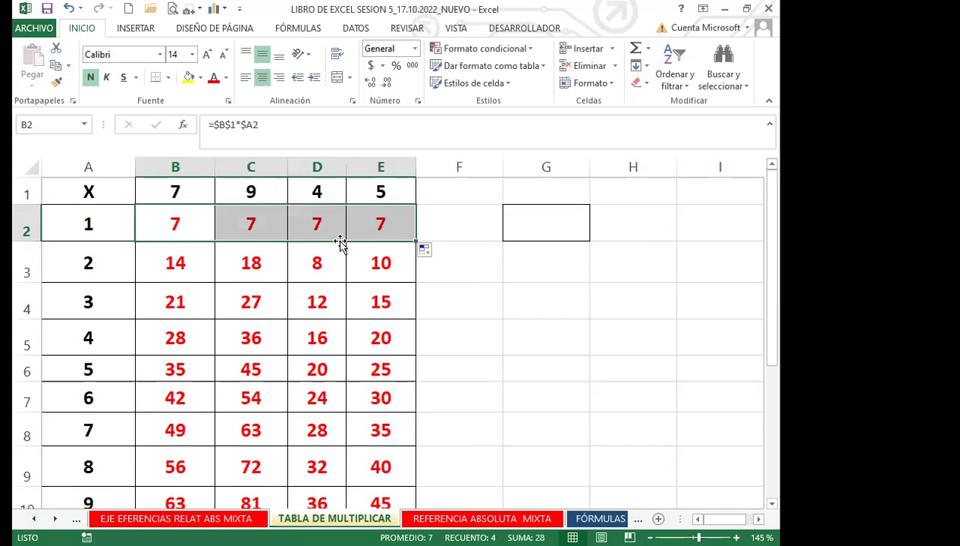
click(192, 223)
key(ctrl+z)
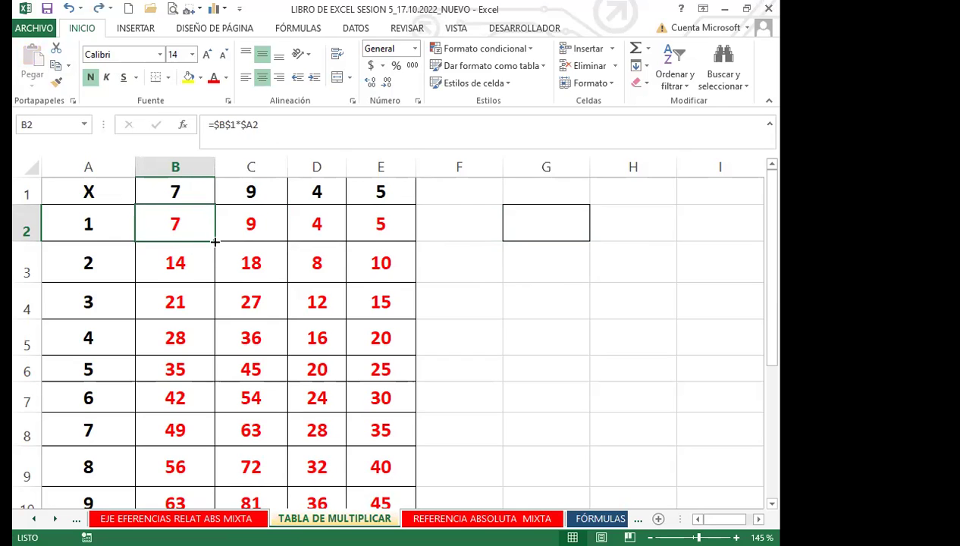
drag(215, 241, 379, 232)
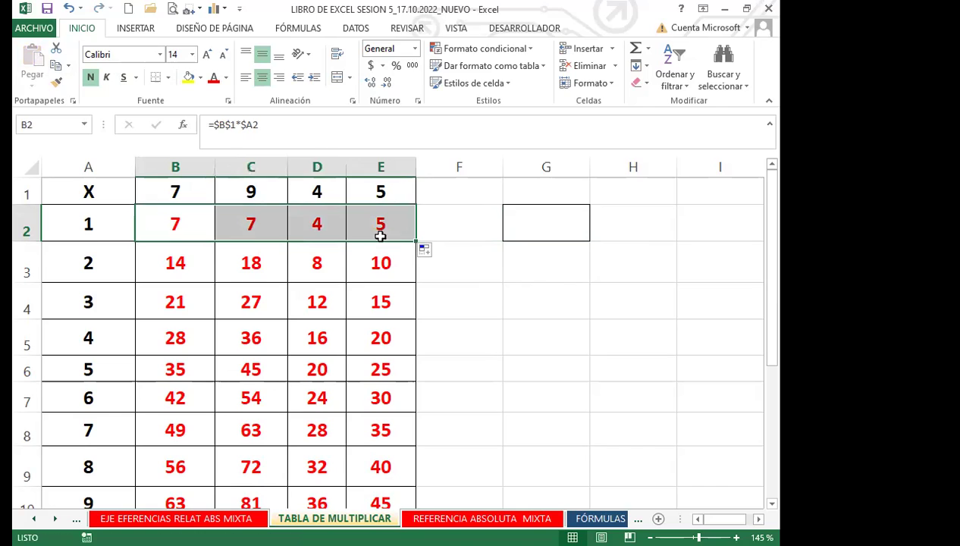
click(177, 227)
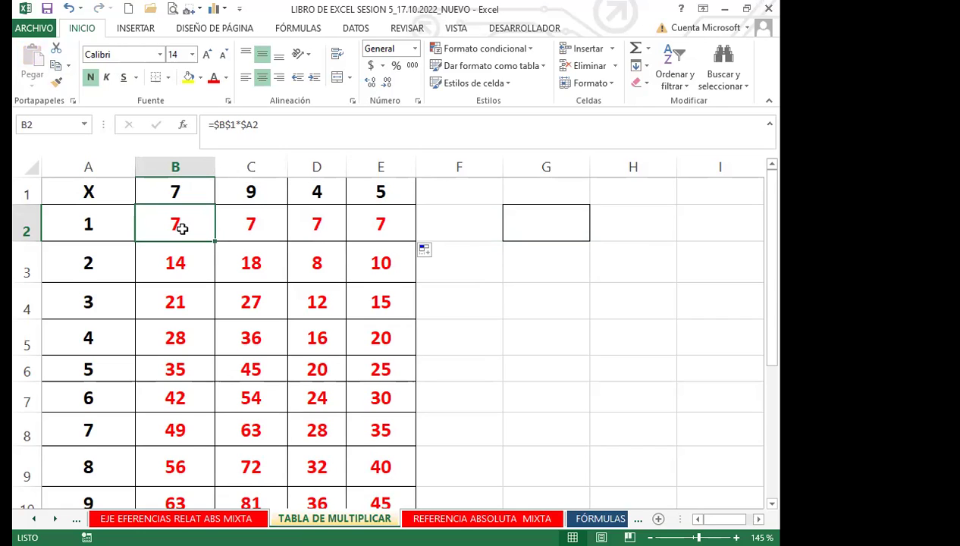
key(ctrl+z)
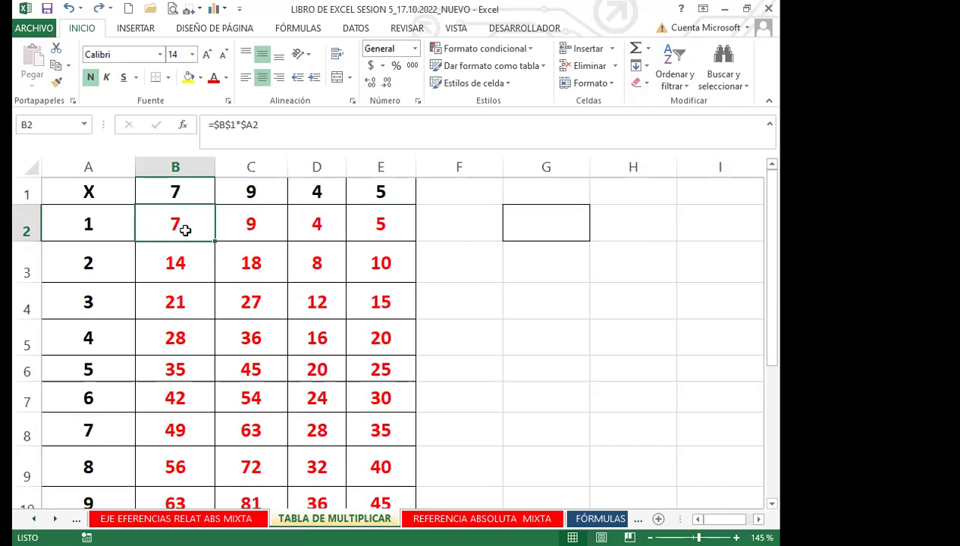
Clear the leftover cell border from column G
click(533, 167)
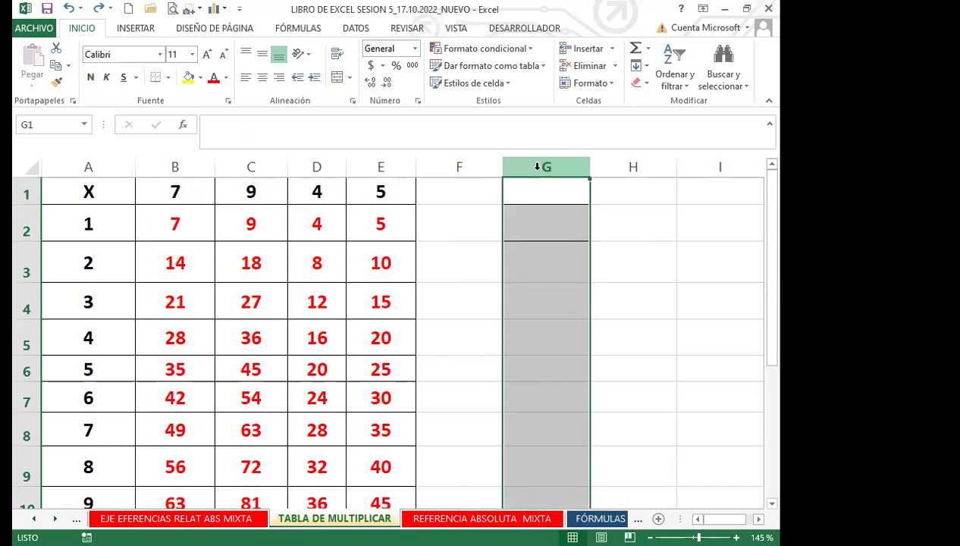
click(476, 225)
Try moving the B2 formula onto C2, replacing the data already there
click(203, 229)
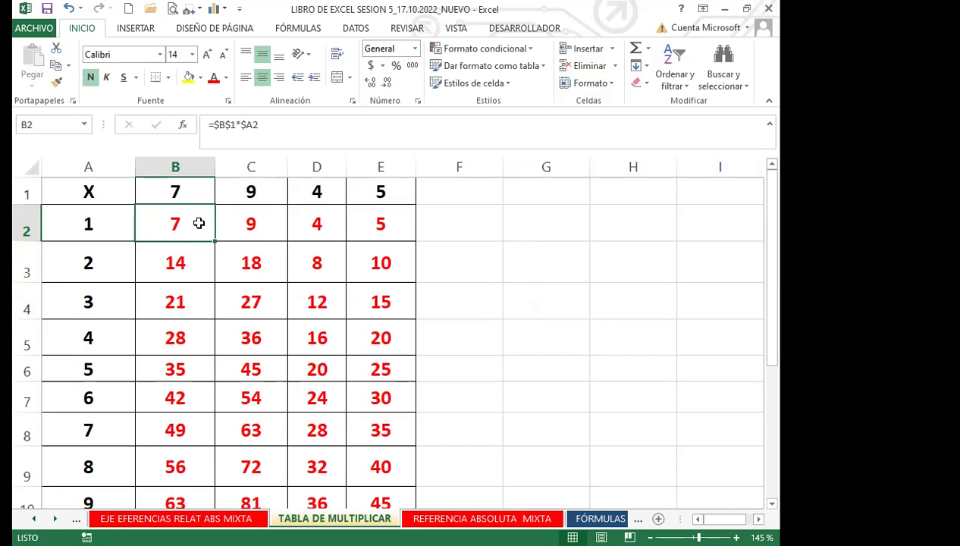
drag(213, 220, 252, 224)
click(364, 317)
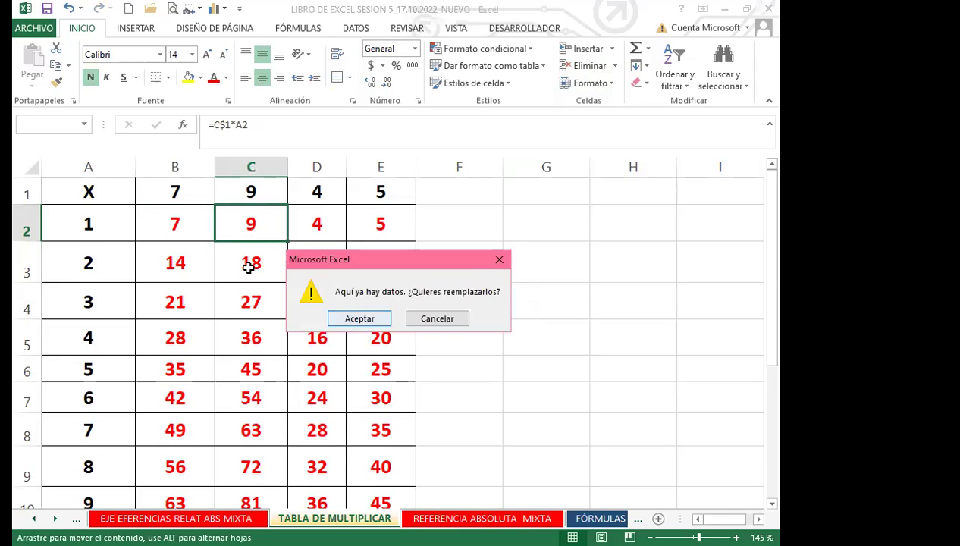
Compare the source cell B2 with the moved formula in C2, and undo the move
click(168, 230)
click(258, 229)
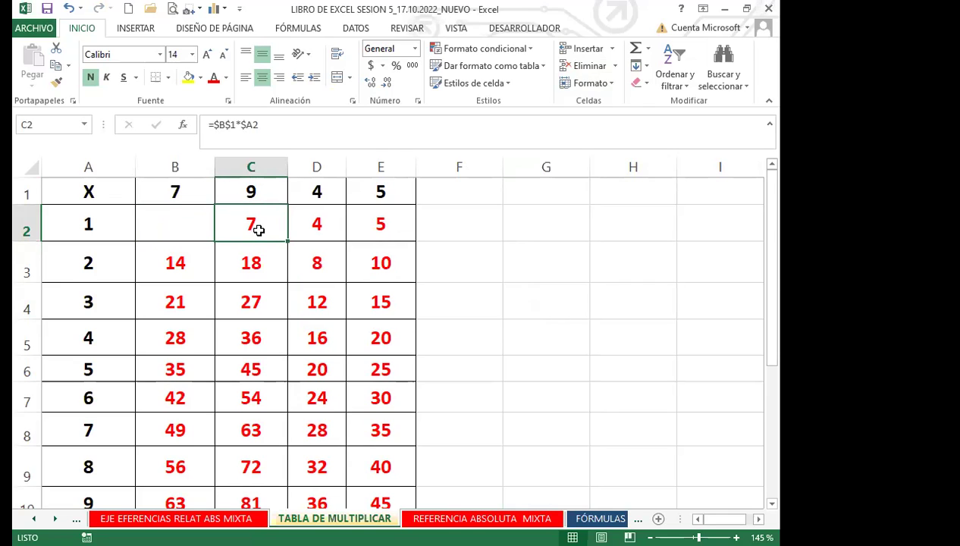
click(189, 231)
click(254, 231)
click(195, 230)
click(223, 231)
click(195, 230)
click(232, 231)
click(182, 227)
click(239, 225)
click(189, 225)
click(243, 226)
click(214, 227)
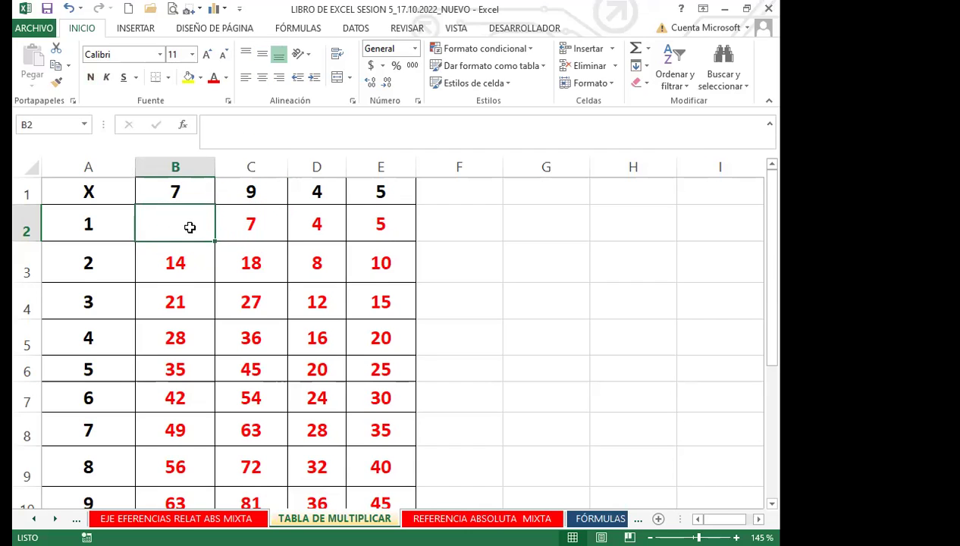
key(ctrl+z)
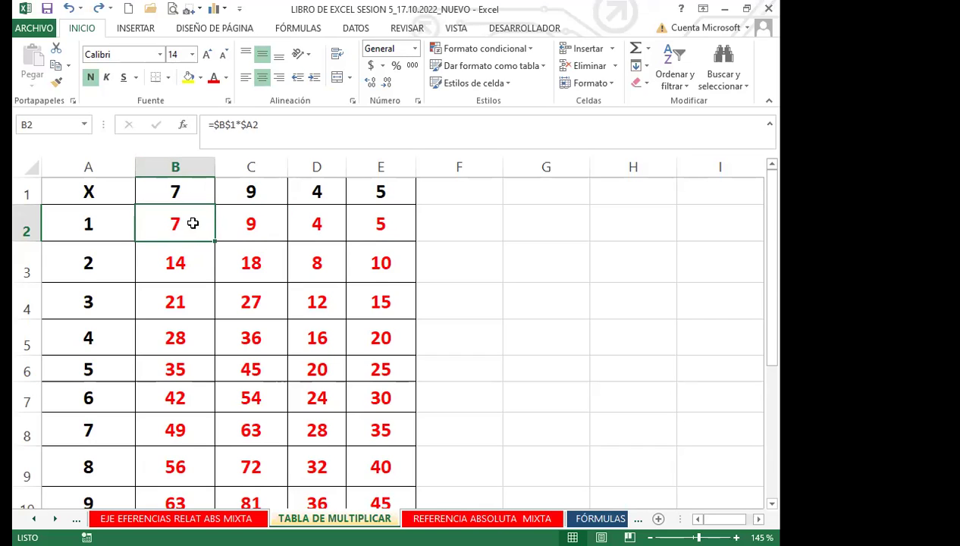
click(253, 125)
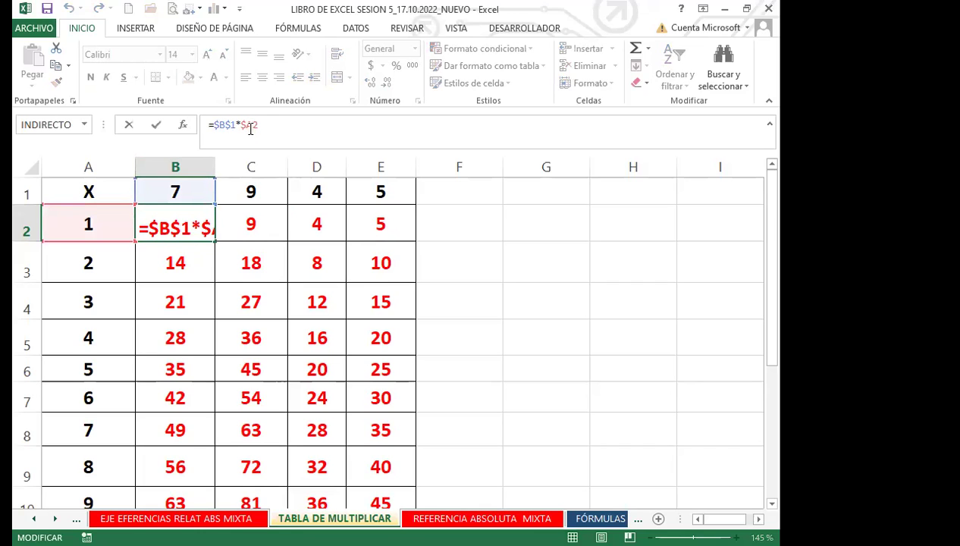
double_click(251, 125)
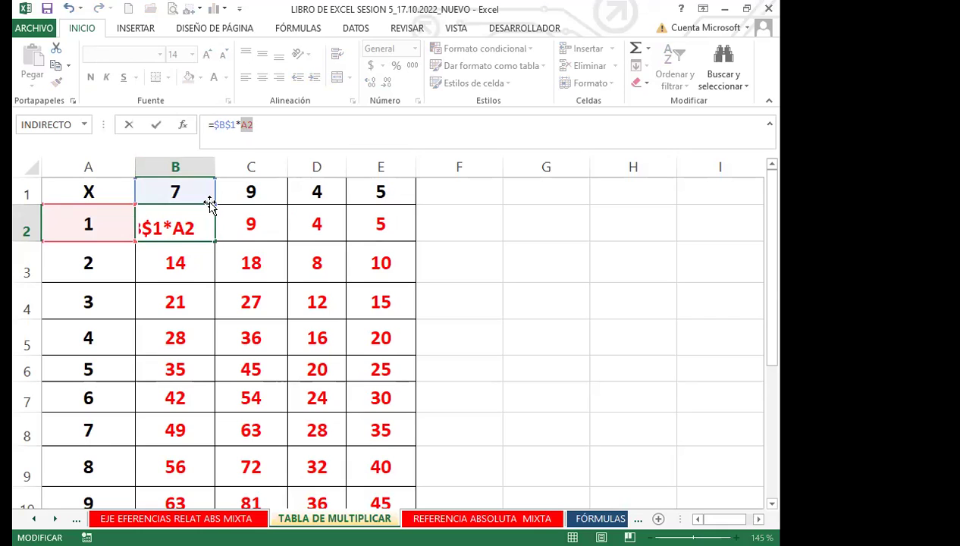
click(176, 263)
click(182, 224)
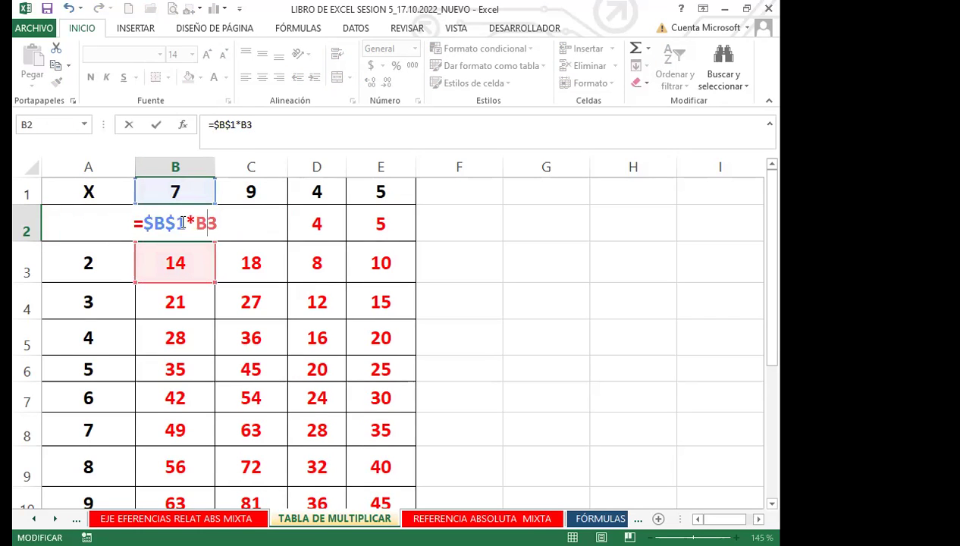
key(Escape)
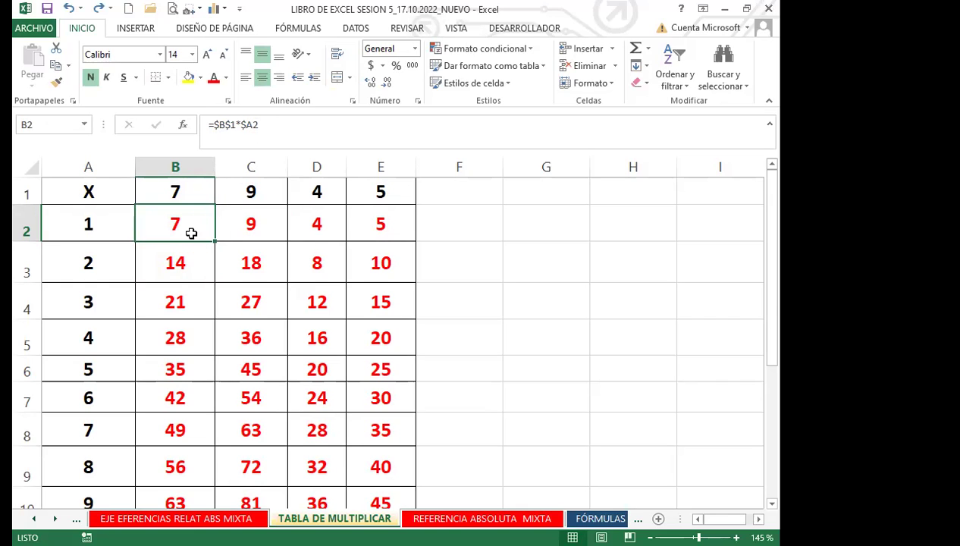
Make the A2 reference in the B2 formula fully relative, giving =$B$1*A2
click(258, 124)
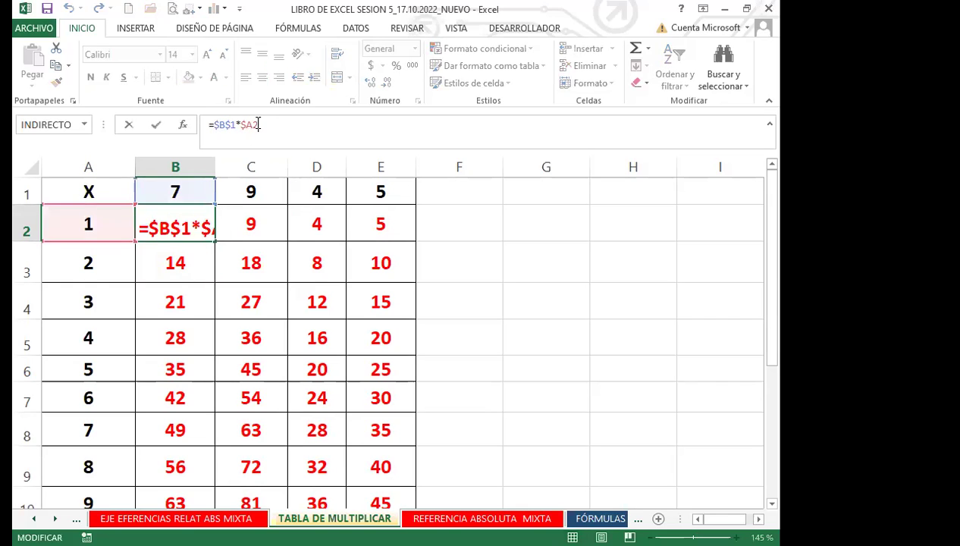
key(F4)
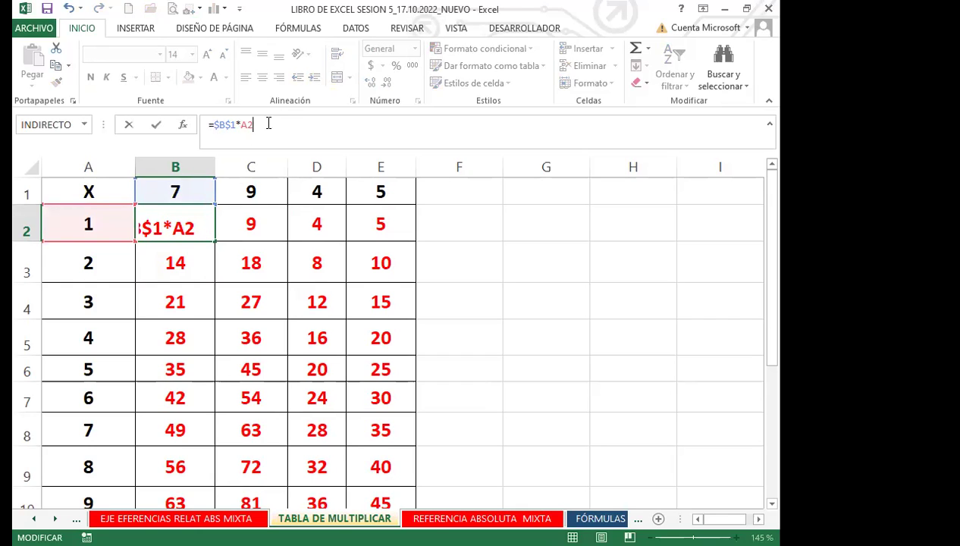
key(Return)
click(160, 218)
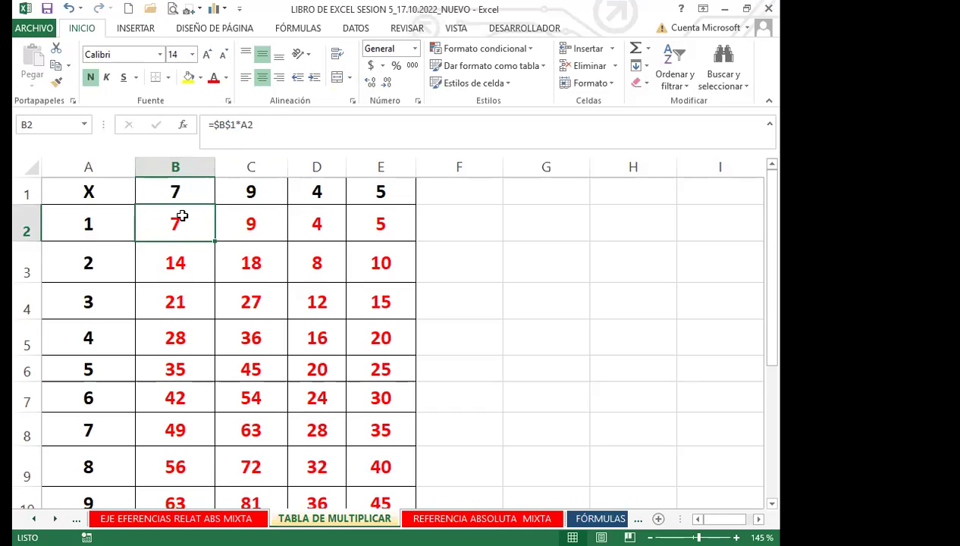
Cycle the A2 reference in the B2 formula through its absolute and mixed forms and back to relative
click(253, 126)
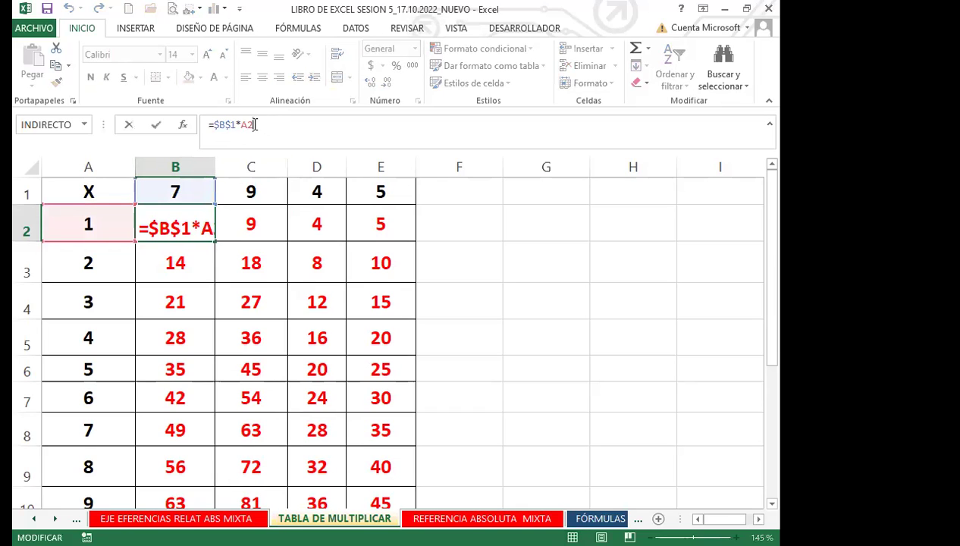
key(F4)
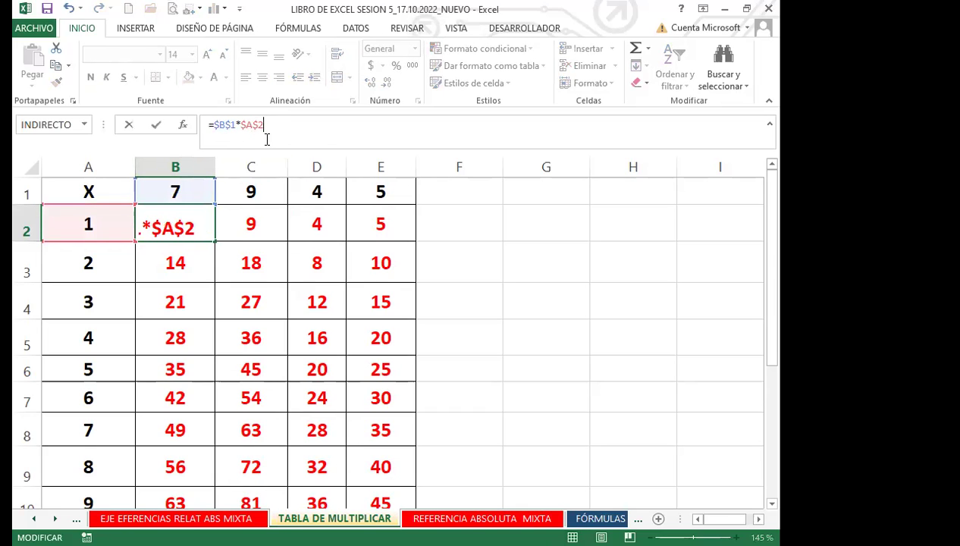
key(F4)
key(F4)
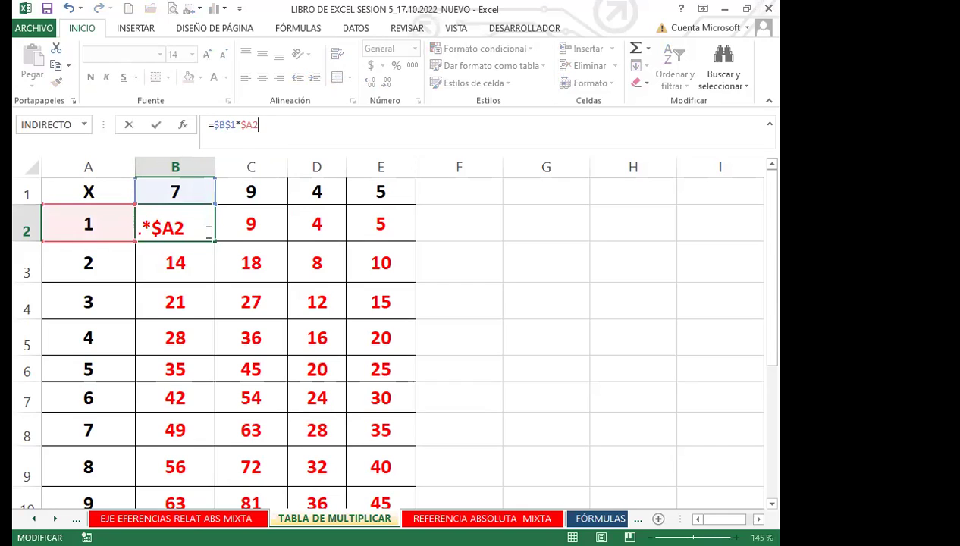
key(F4)
key(ctrl+Return)
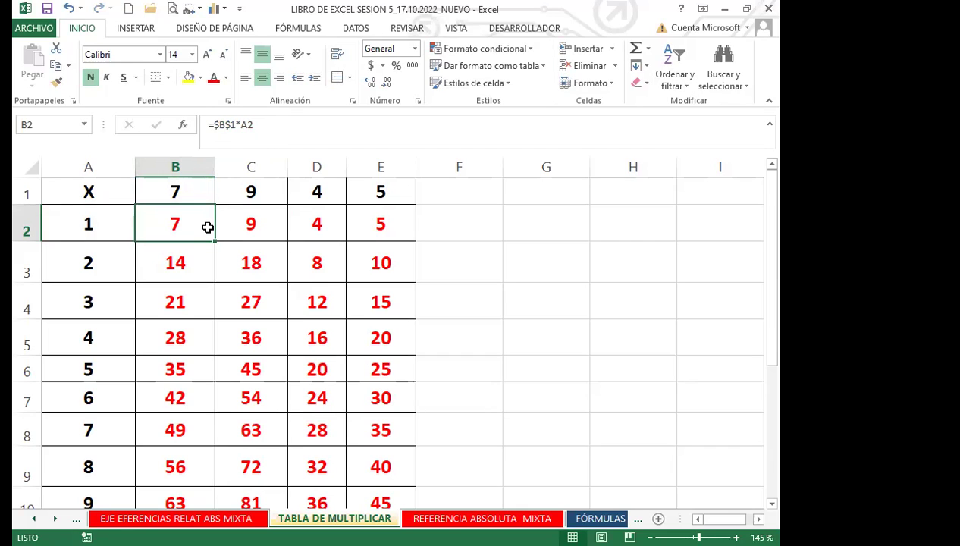
Examine the cell references used by the B2 formula and compare it with the formula in B3
double_click(193, 223)
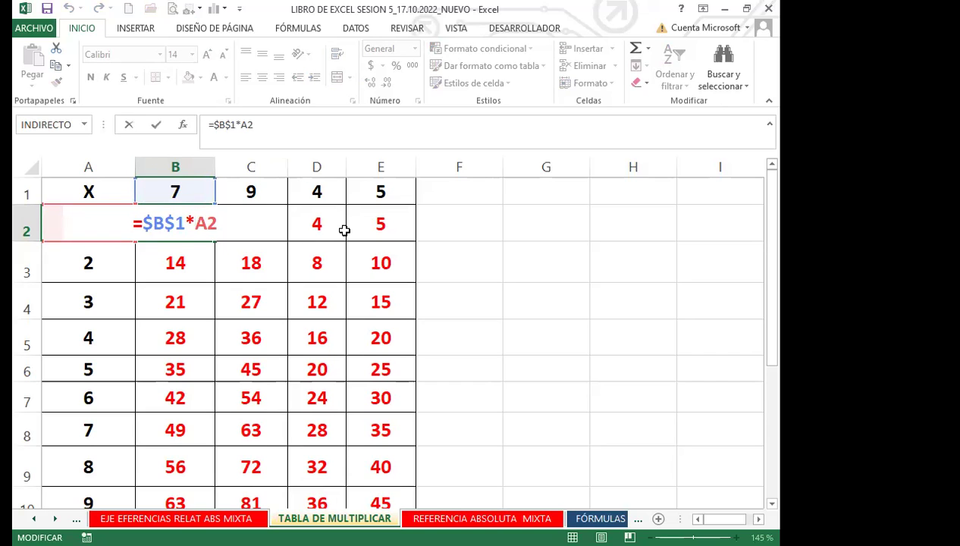
key(ctrl+Return)
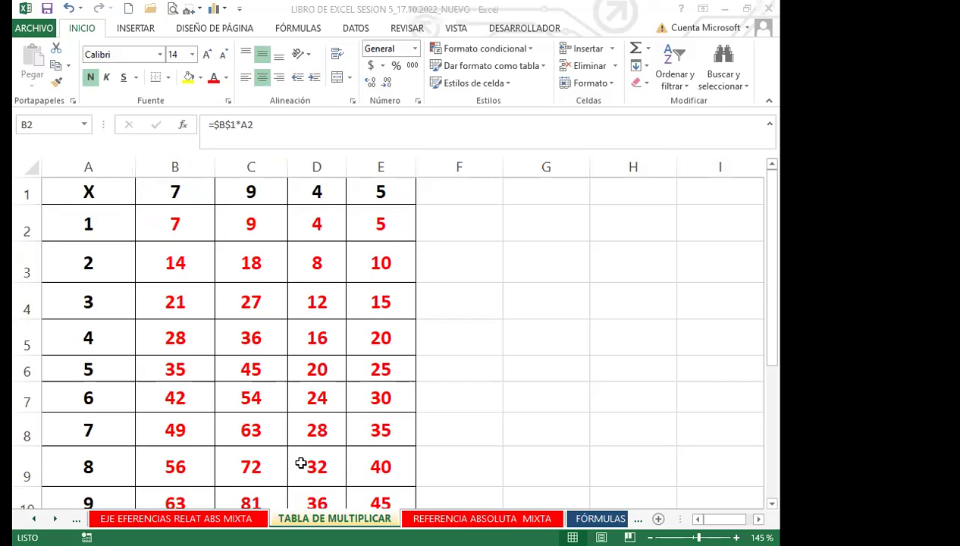
click(185, 222)
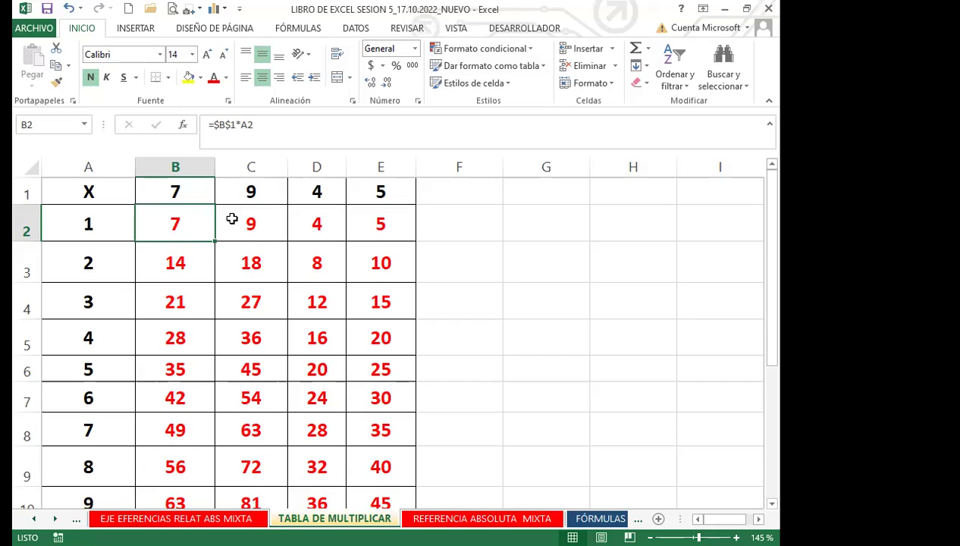
click(184, 259)
click(192, 225)
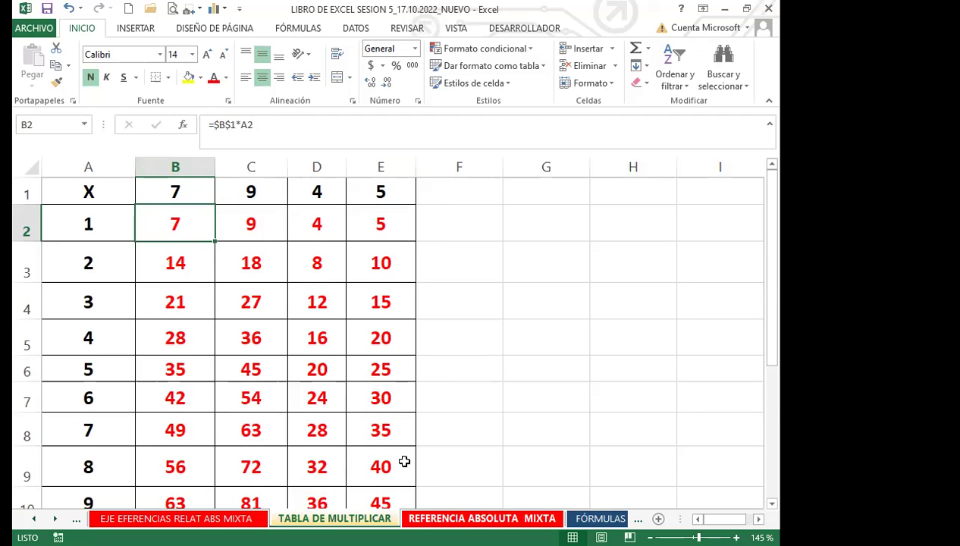
Switch to the REFERENCIA ABSOLUTA MIXTA sheet and check the column totals formulas across D9:G9
click(406, 518)
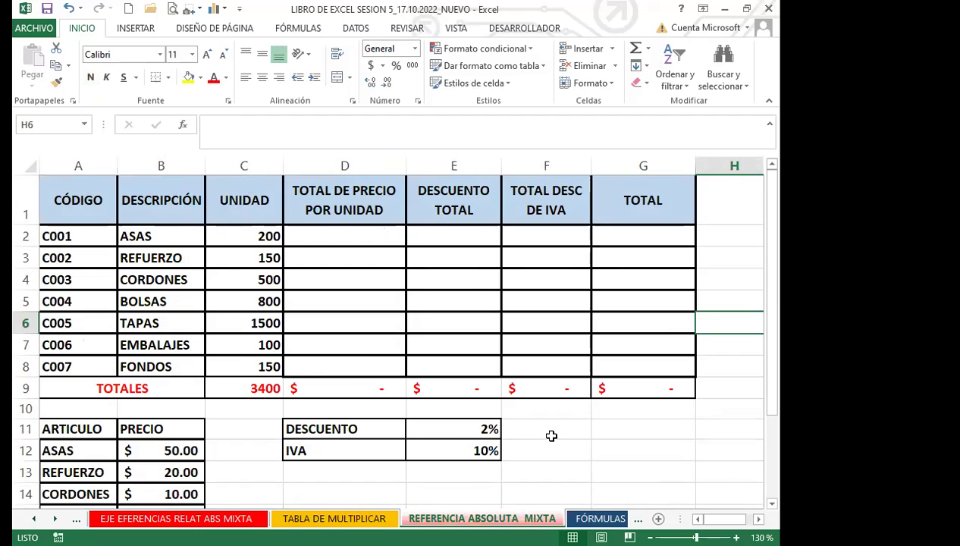
scroll(220, 404, down, 1)
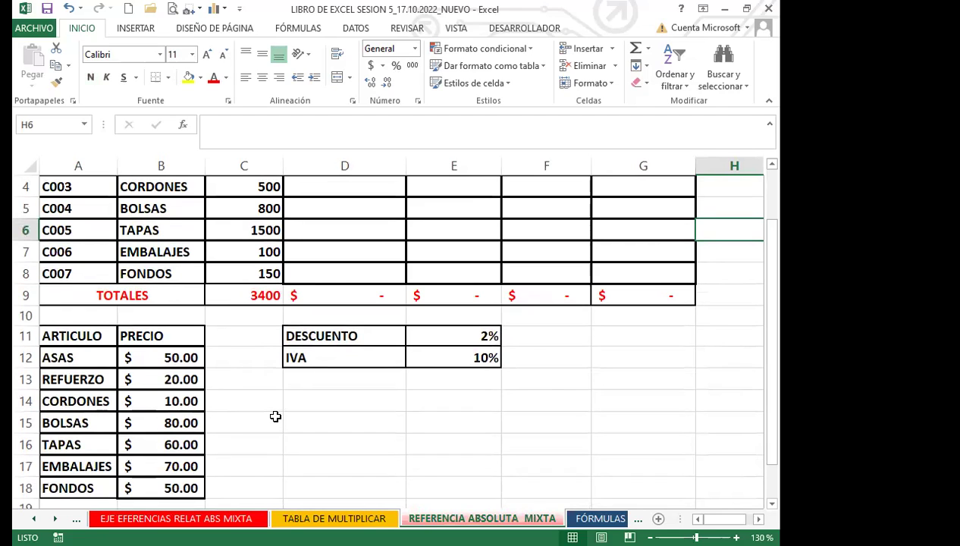
scroll(275, 416, up, 1)
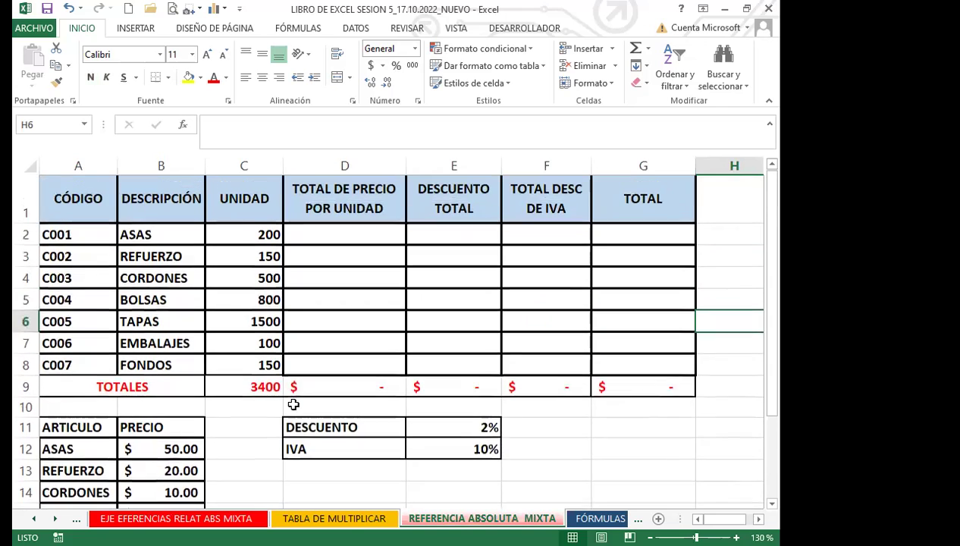
click(343, 385)
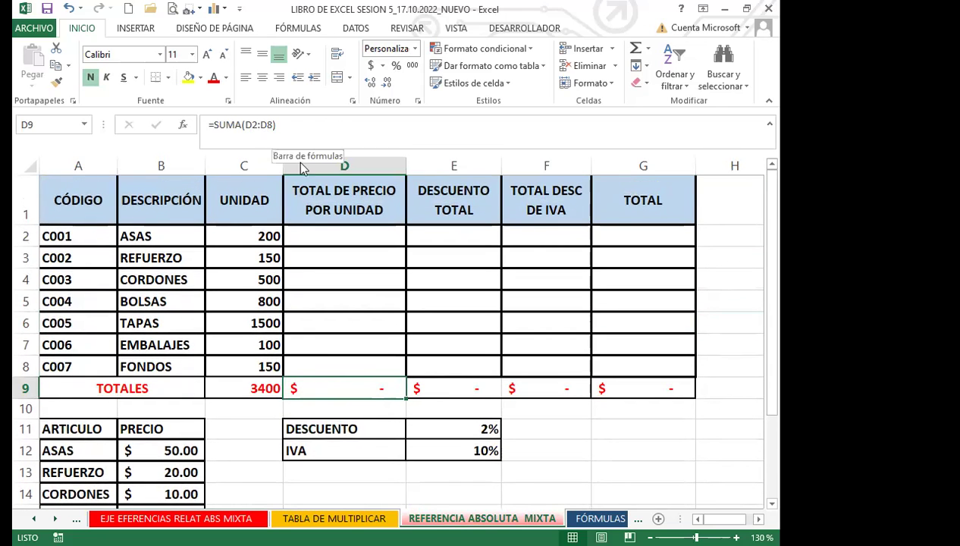
key(Right)
key(Right)
key(Right)
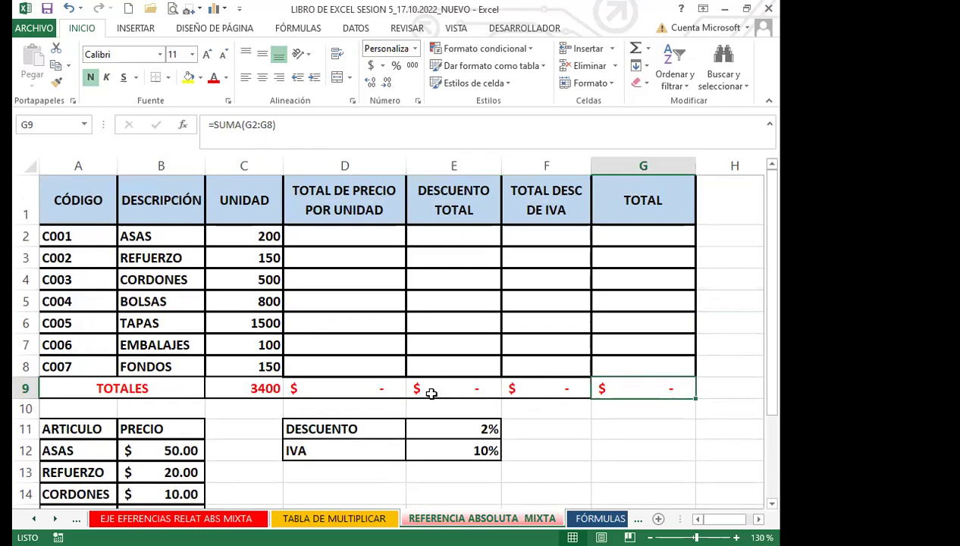
click(373, 384)
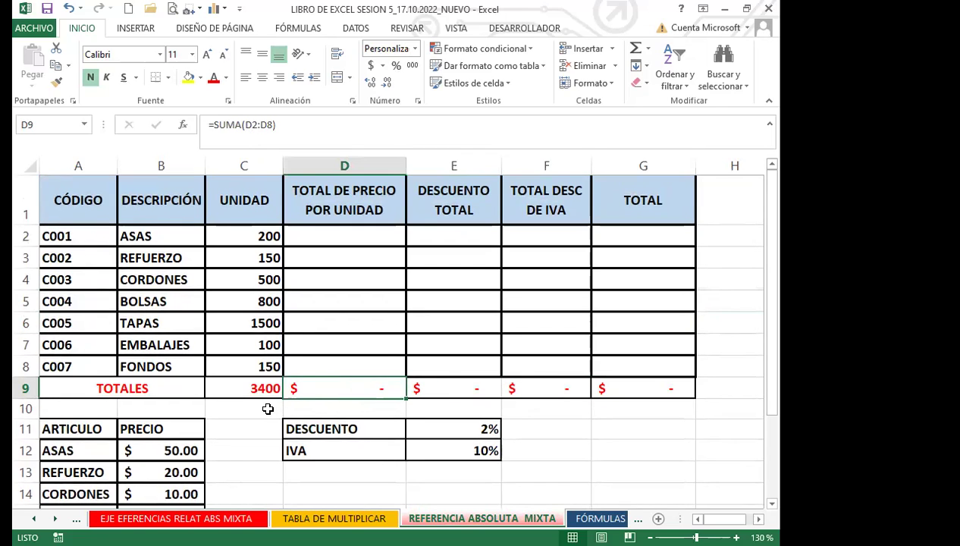
Review the article price list, the DESCUENTO and IVA rates, and the empty TOTAL column
scroll(267, 409, down, 1)
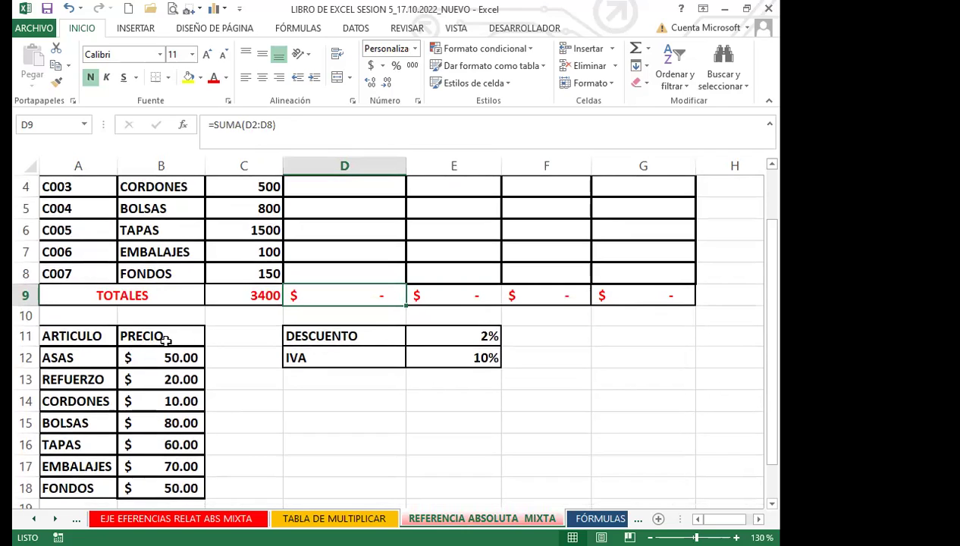
click(89, 360)
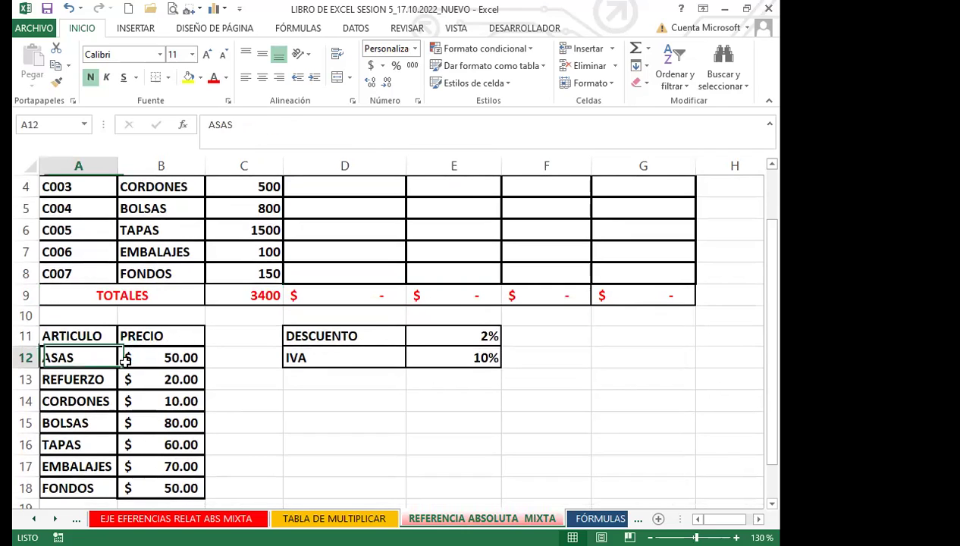
click(129, 360)
key(ctrl+Down)
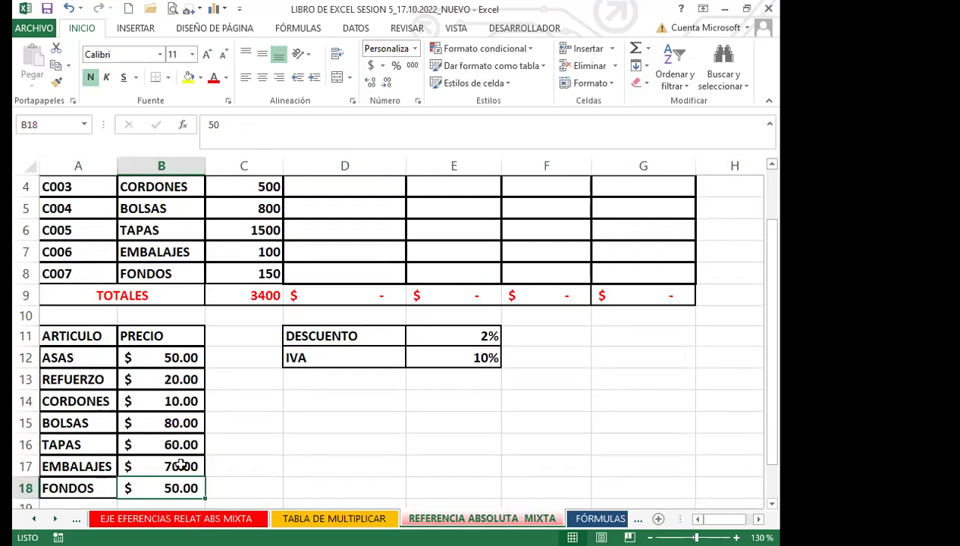
scroll(364, 443, up, 1)
click(450, 433)
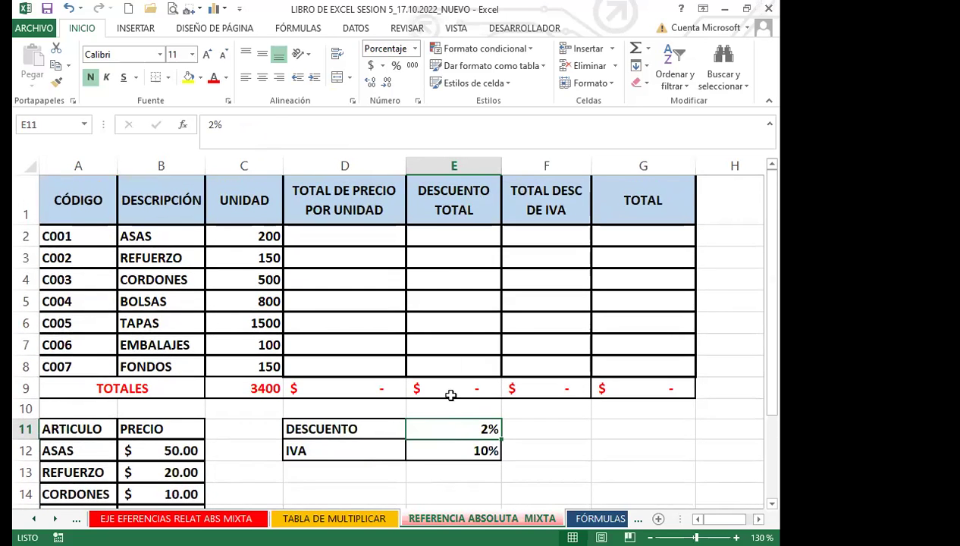
click(433, 449)
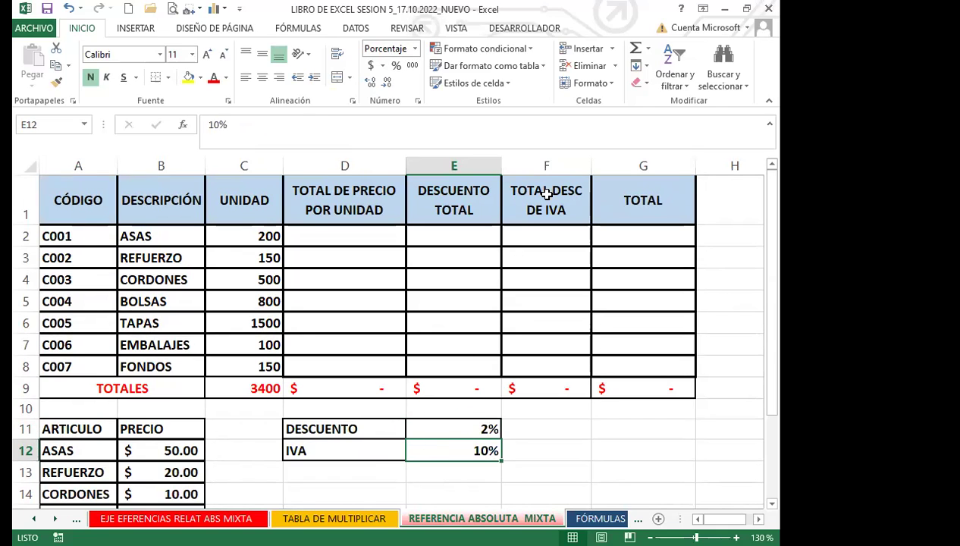
click(654, 231)
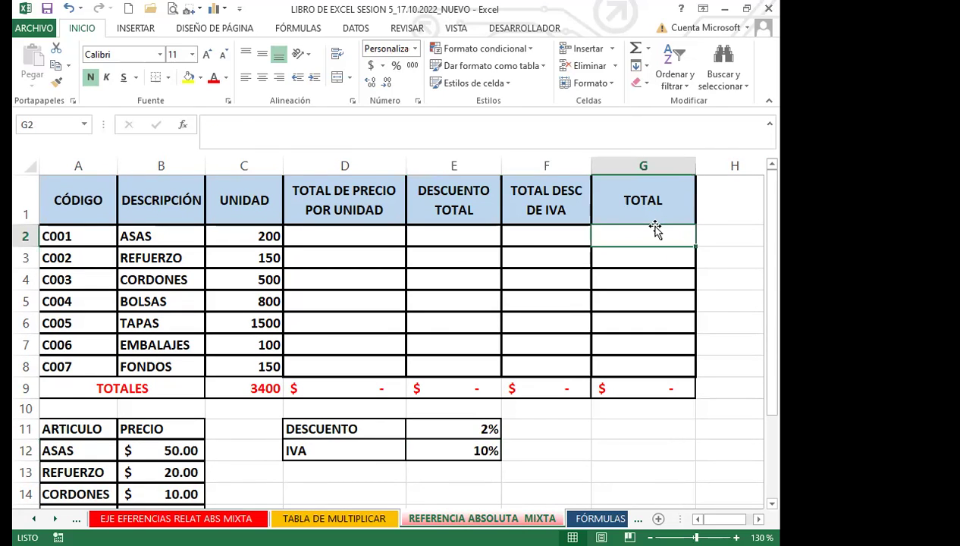
Calculate the ASAS price total in D2 with =B12*C2 and copy the formula down to D8
click(353, 233)
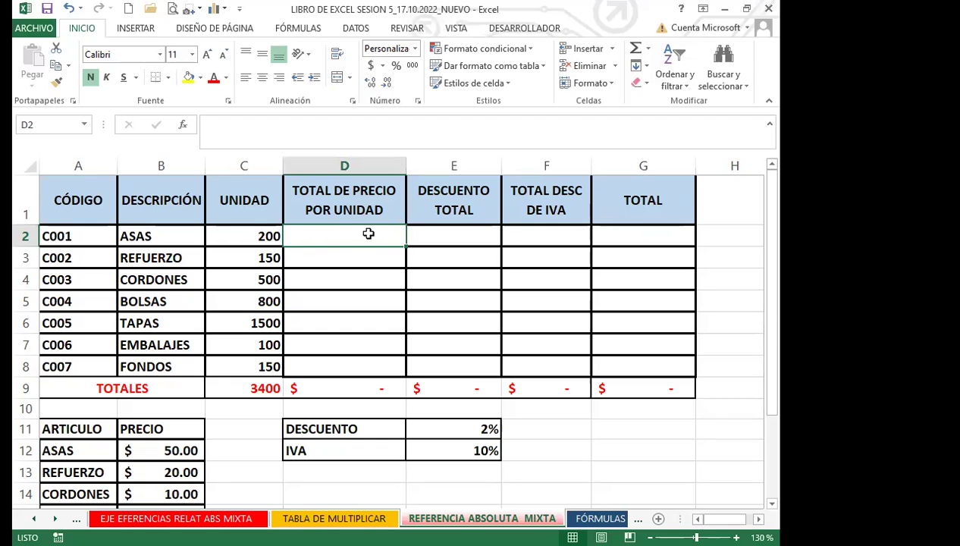
text(=)
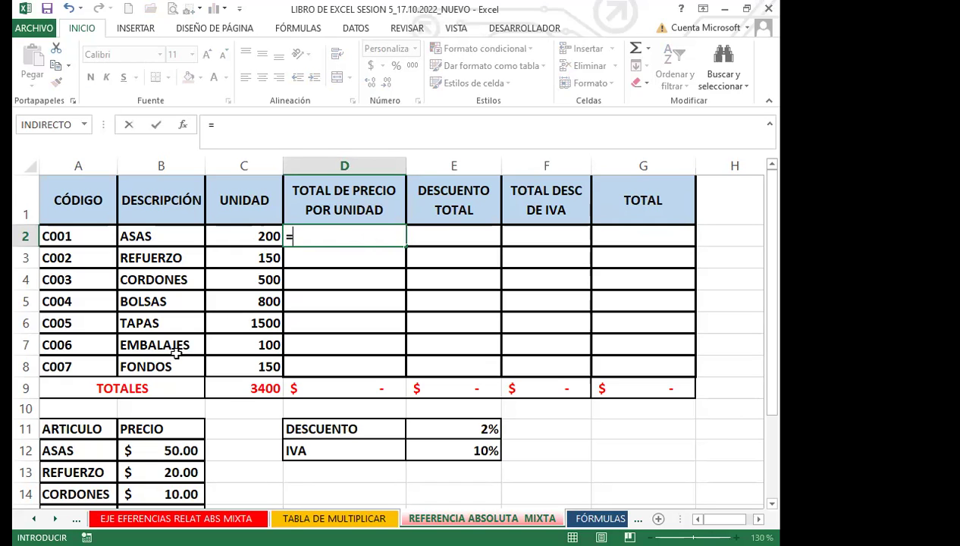
click(189, 451)
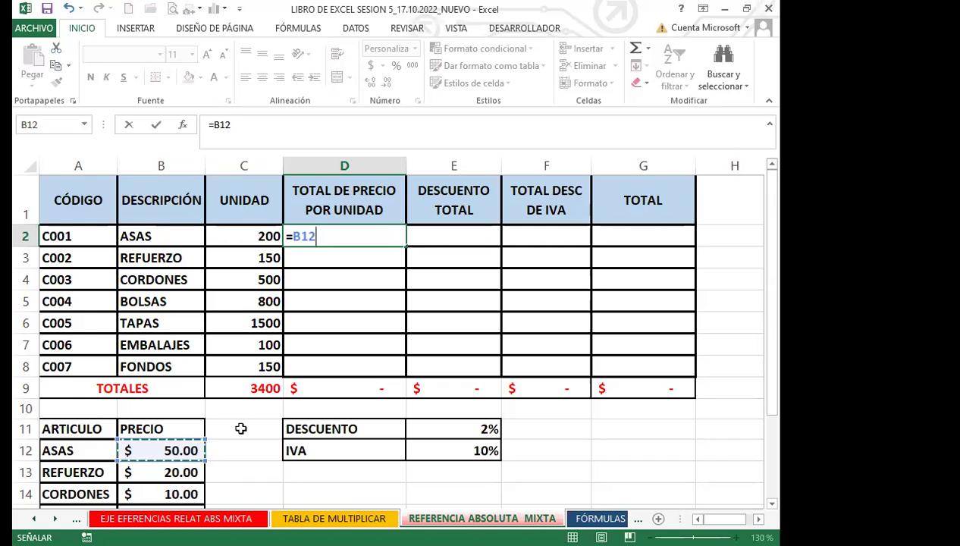
scroll(241, 428, down, 2)
scroll(247, 425, up, 2)
scroll(205, 413, down, 1)
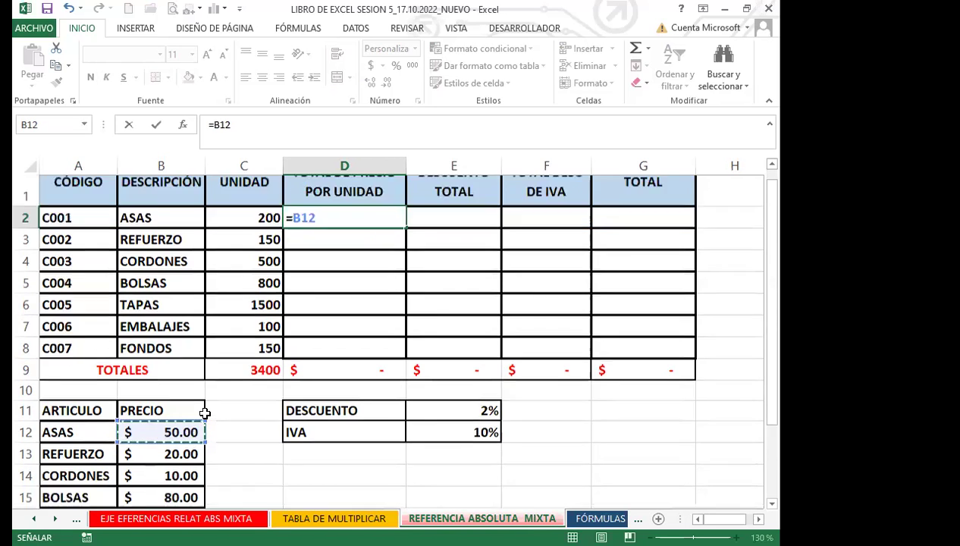
scroll(182, 262, up, 1)
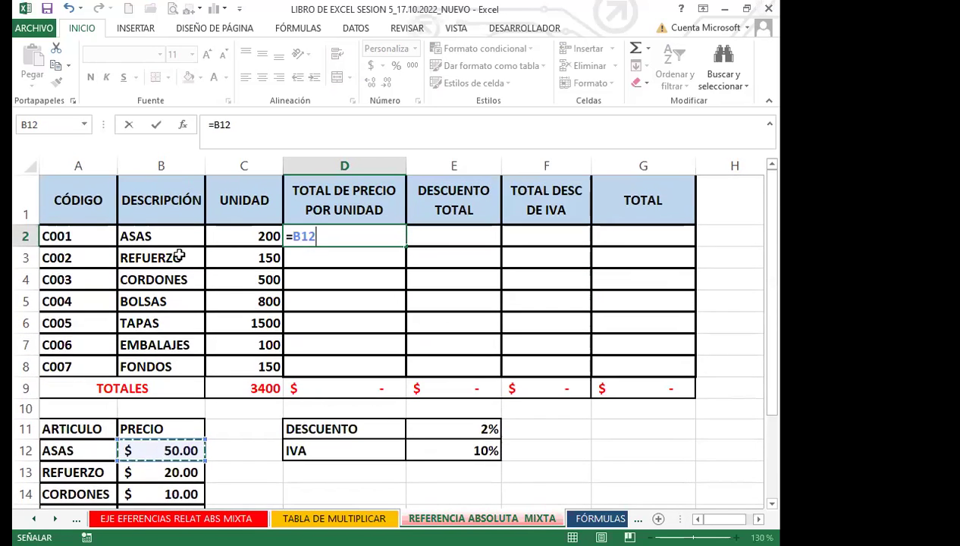
scroll(179, 257, down, 3)
scroll(179, 276, up, 2)
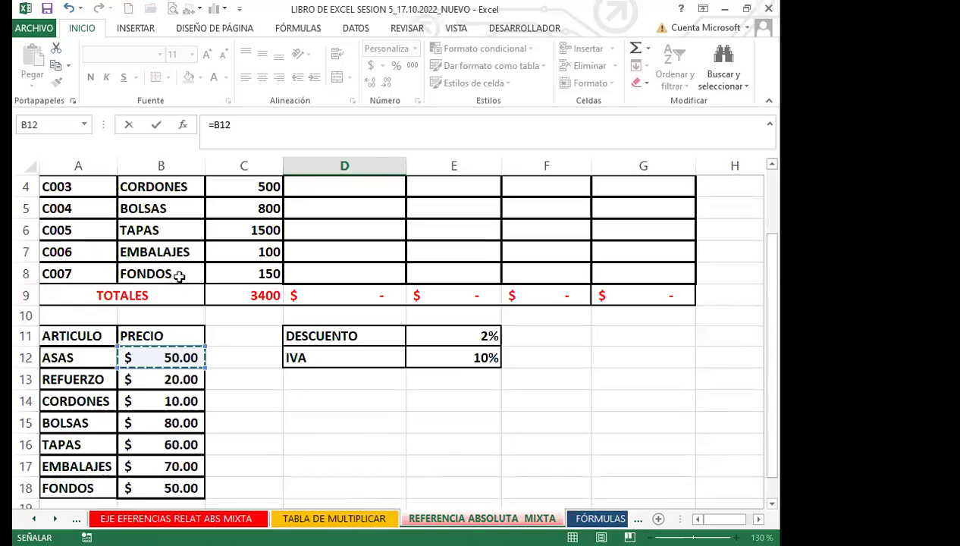
scroll(186, 258, up, 1)
scroll(186, 324, down, 2)
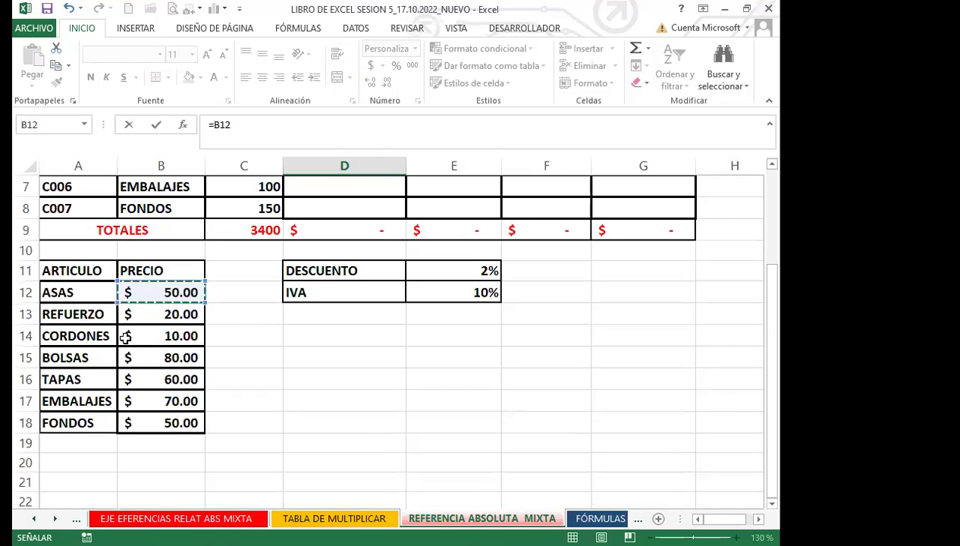
scroll(249, 298, up, 2)
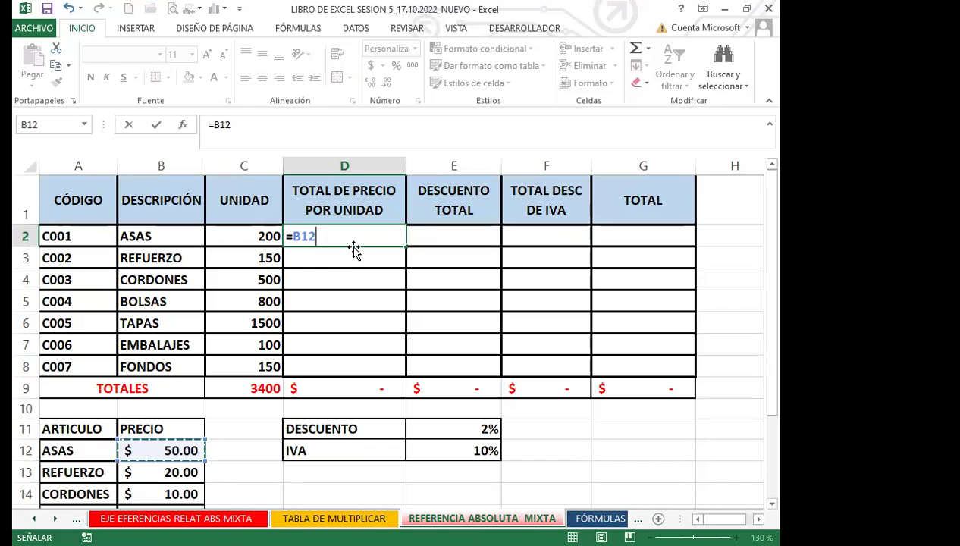
text(*)
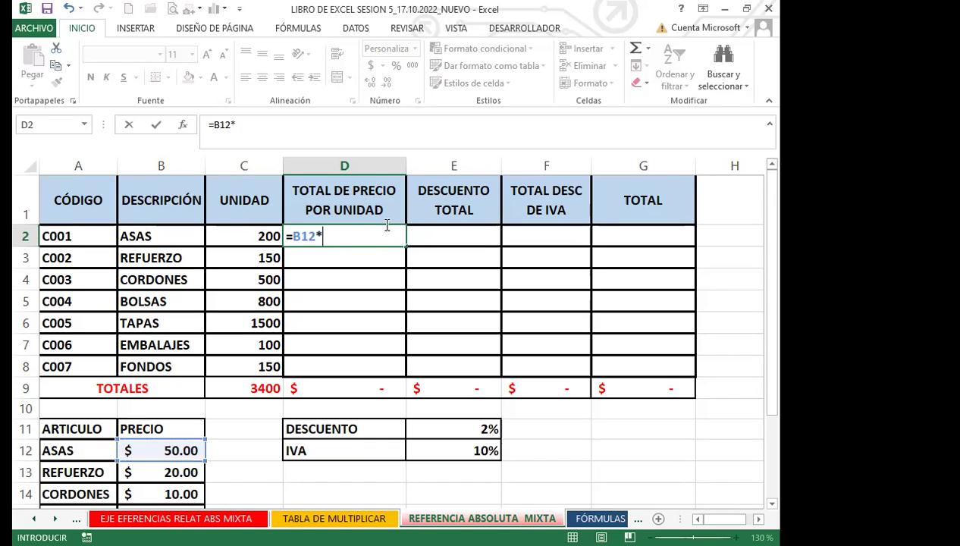
click(261, 236)
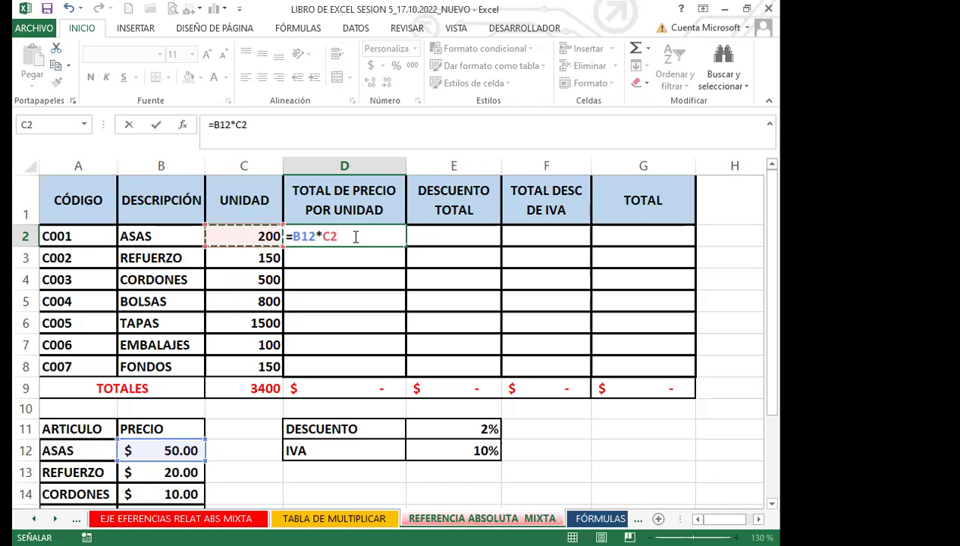
key(Return)
click(375, 238)
drag(406, 247, 400, 368)
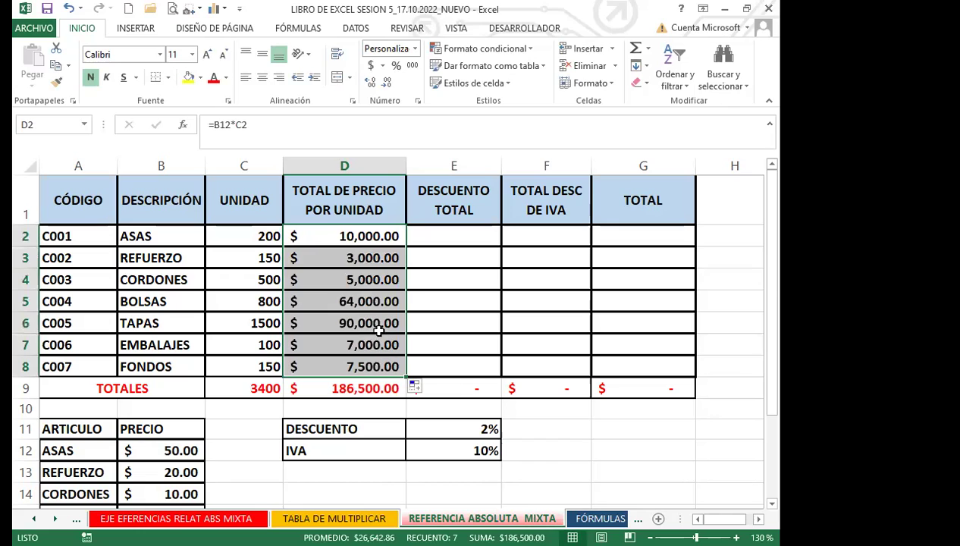
Compare the D2 formula with its source cells, the ASAS units in C2 and the ASAS price in B12
click(350, 238)
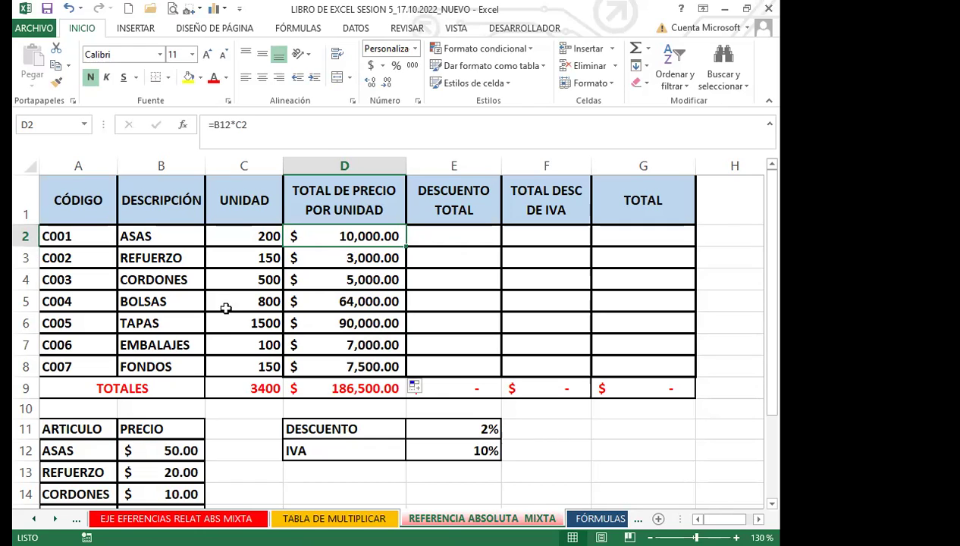
scroll(127, 399, down, 3)
scroll(249, 305, up, 3)
scroll(207, 421, down, 1)
scroll(208, 379, up, 1)
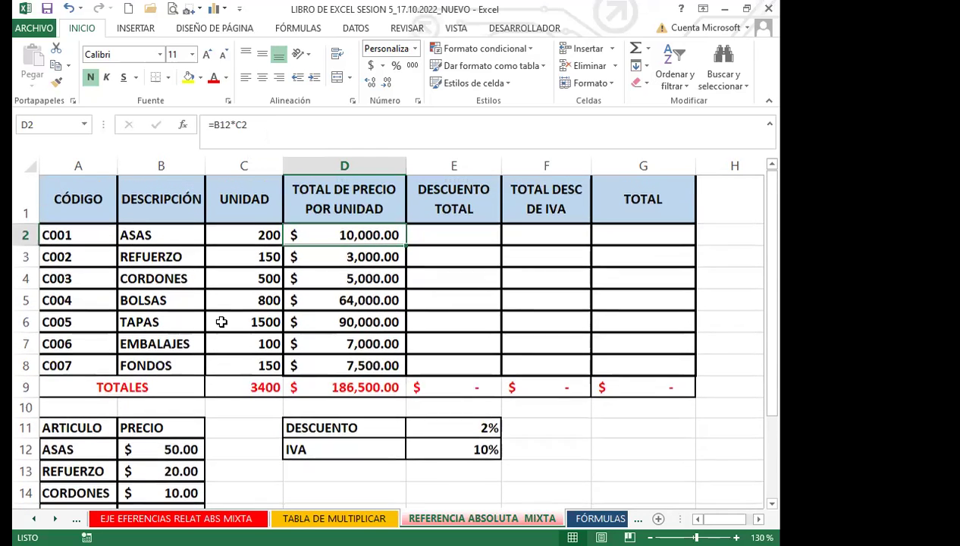
click(240, 238)
scroll(173, 265, down, 3)
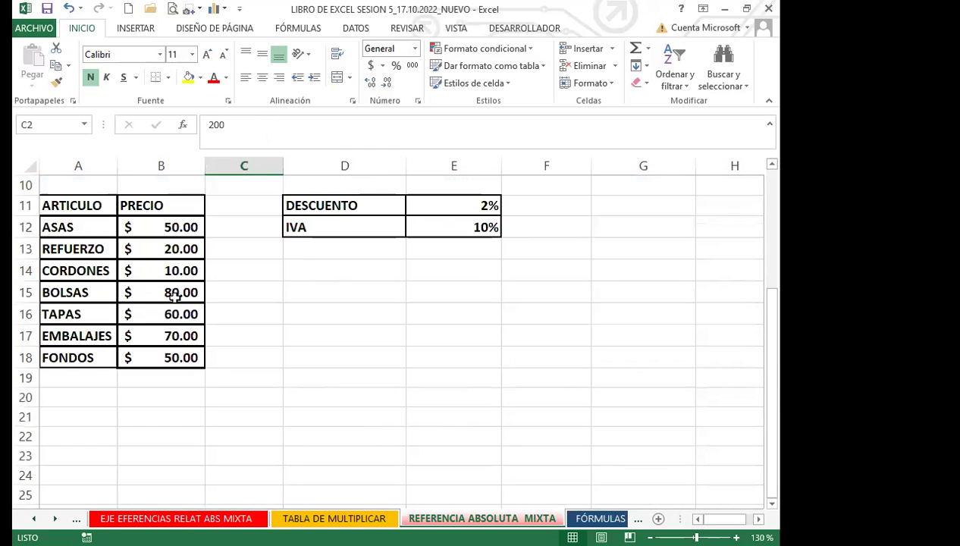
click(173, 227)
scroll(303, 258, up, 3)
Check how the relative references change row by row in the copied formulas from D2 to D8
click(341, 239)
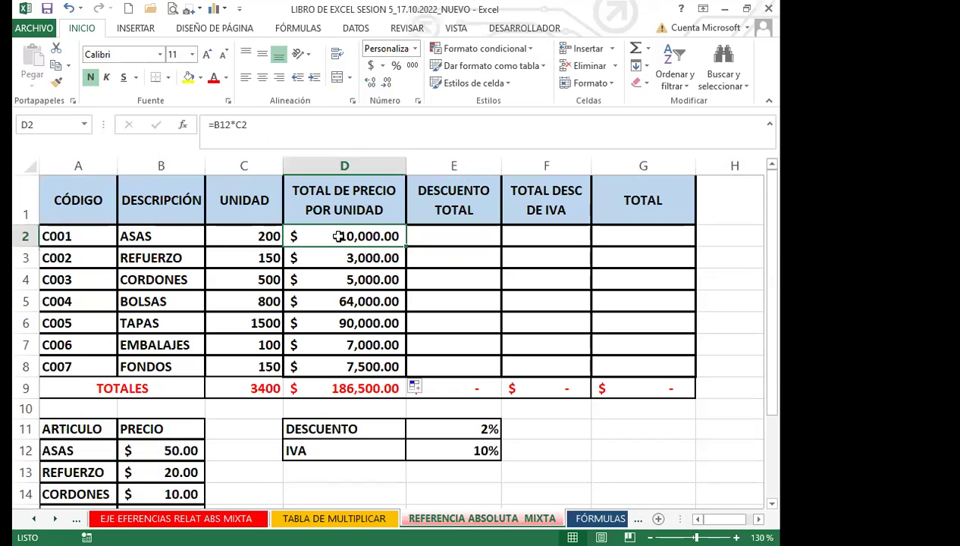
key(Down)
key(Down)
key(Down)
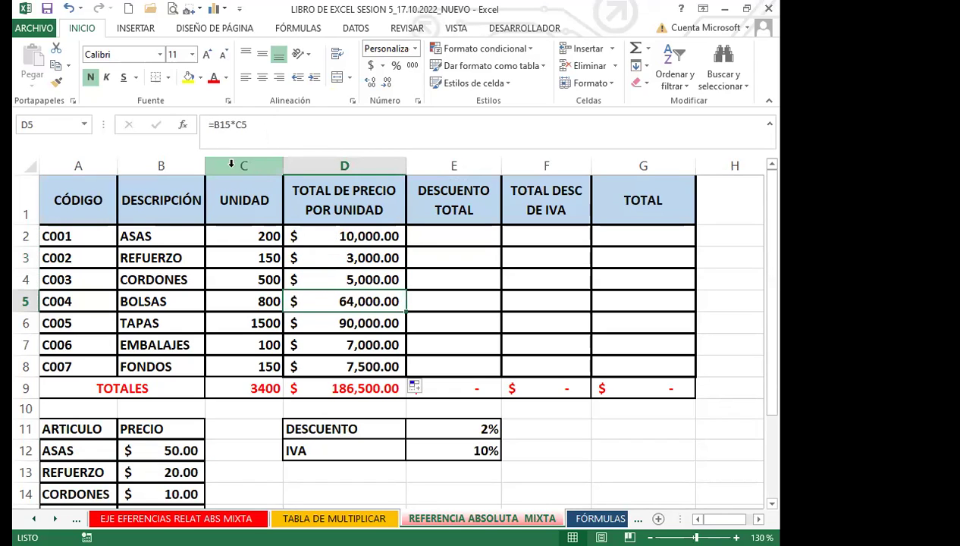
key(Down)
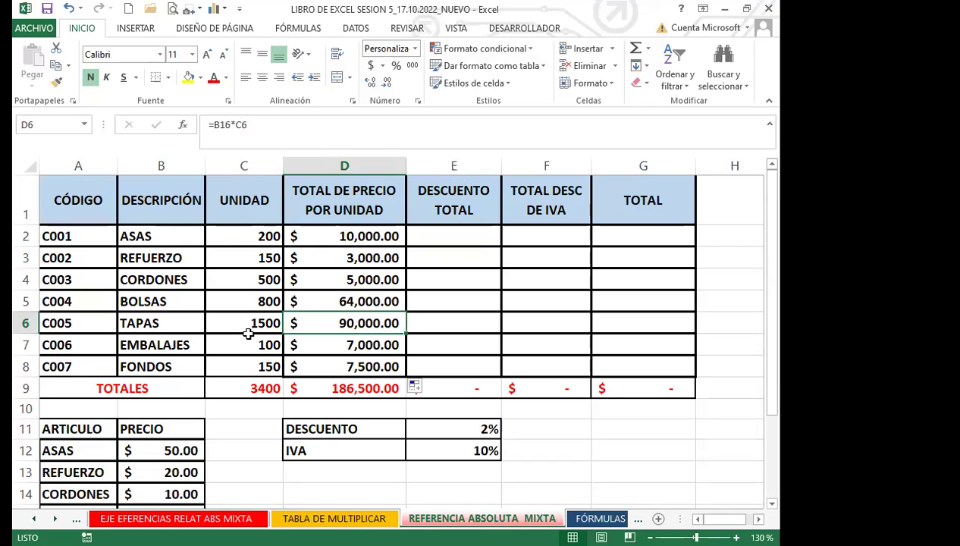
key(Down)
key(Down)
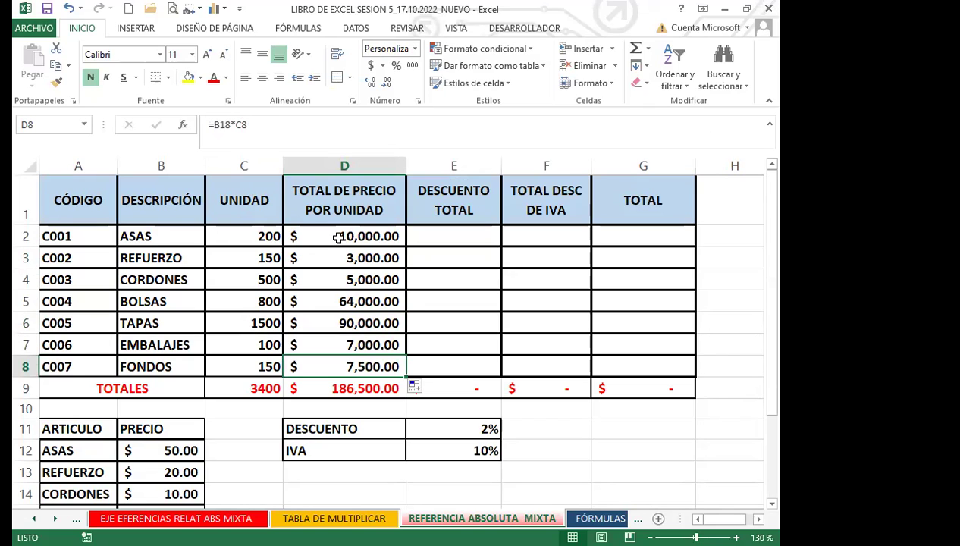
Clear the formulas from D2:D8 in the TOTAL DE PRECIO POR UNIDAD column
drag(338, 238, 335, 367)
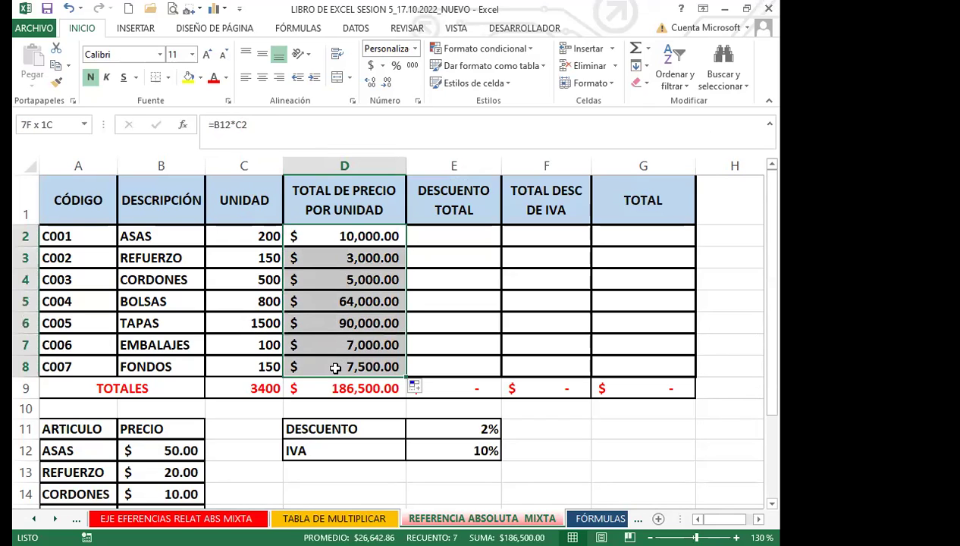
key(Delete)
click(331, 197)
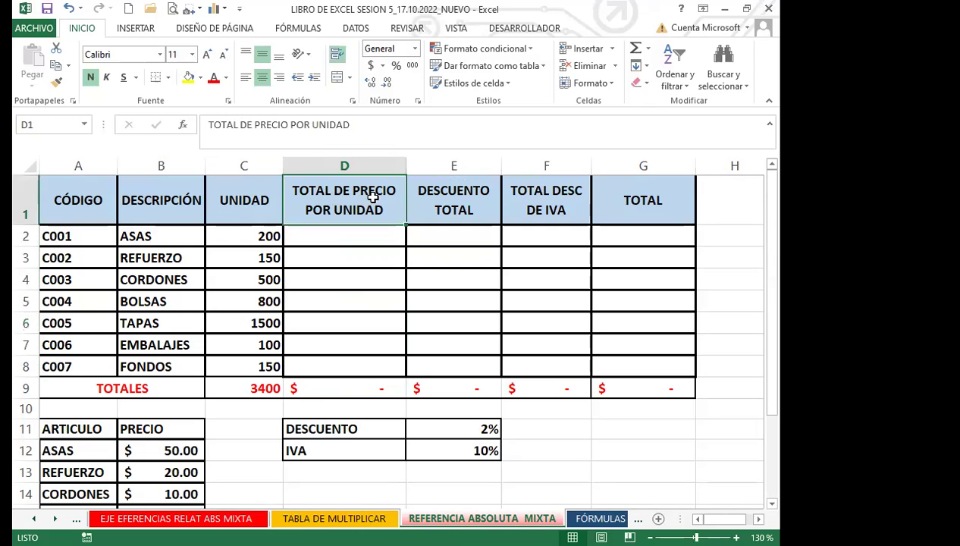
Enter =C2*B12 in D2 to multiply units by price, and fill the formula down to D8
click(339, 241)
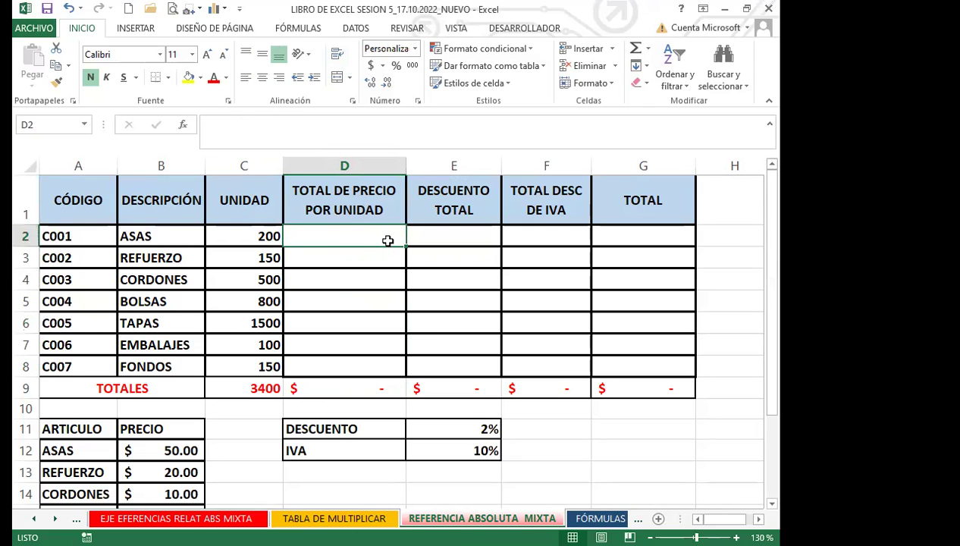
text(=)
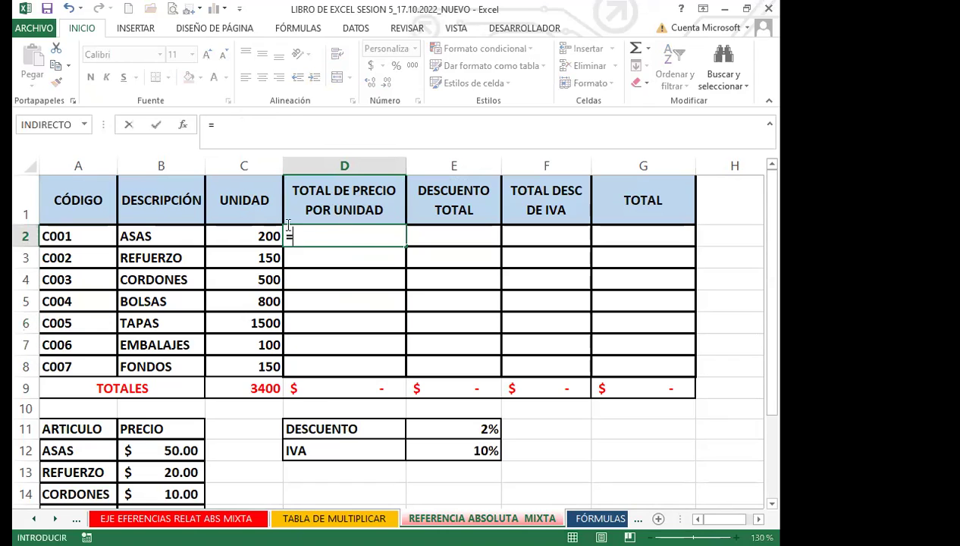
click(255, 233)
text(*)
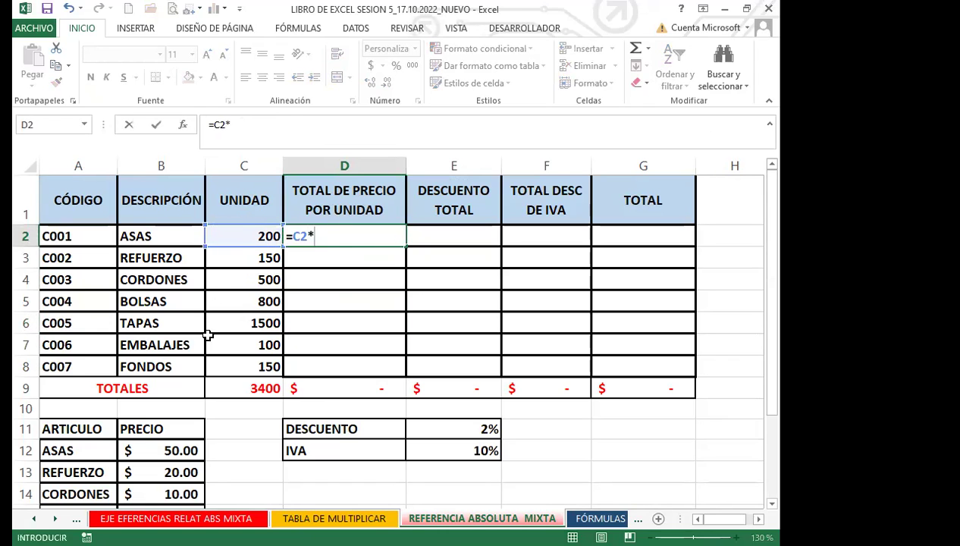
click(185, 445)
key(Return)
click(328, 238)
drag(405, 247, 410, 373)
click(310, 237)
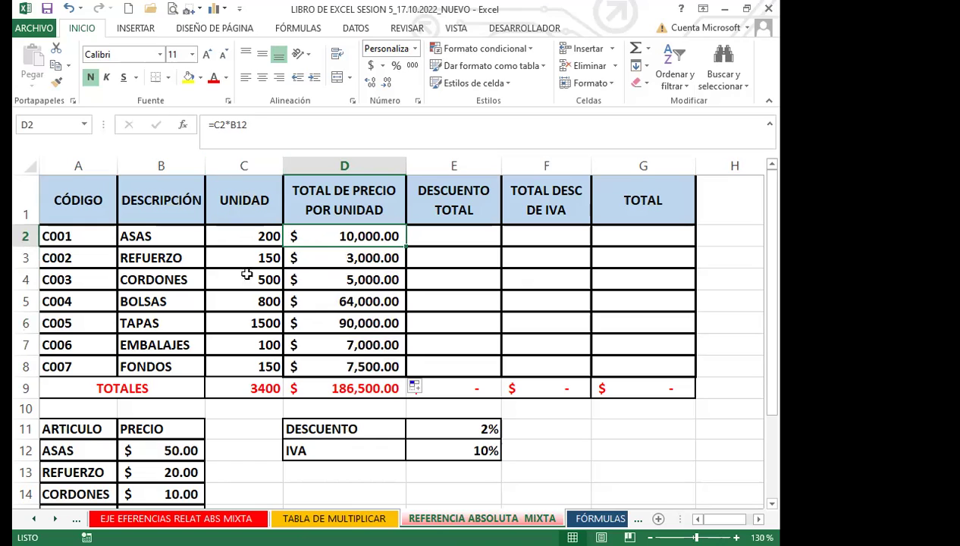
Change the column heading in D1 to TOTAL DE UNIDAD POR PRECIO
click(333, 195)
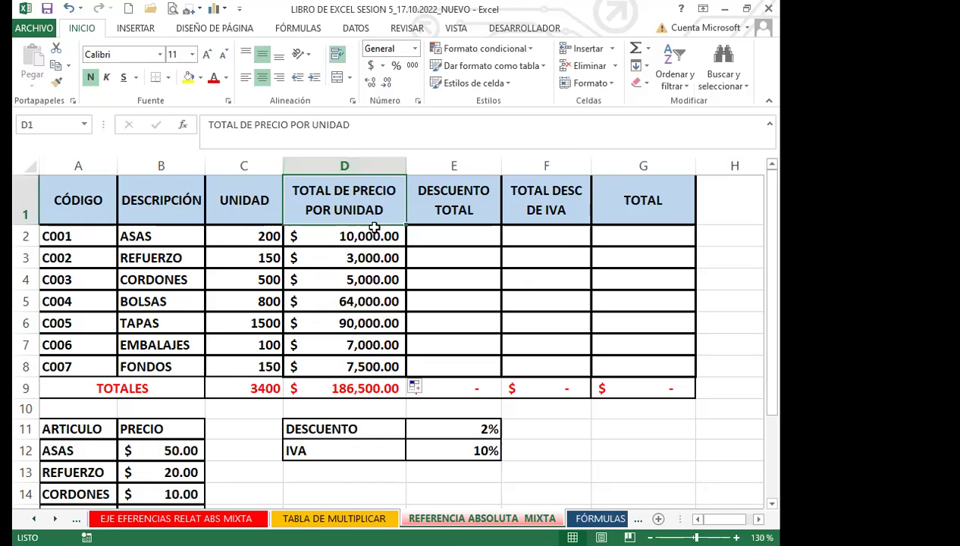
double_click(357, 192)
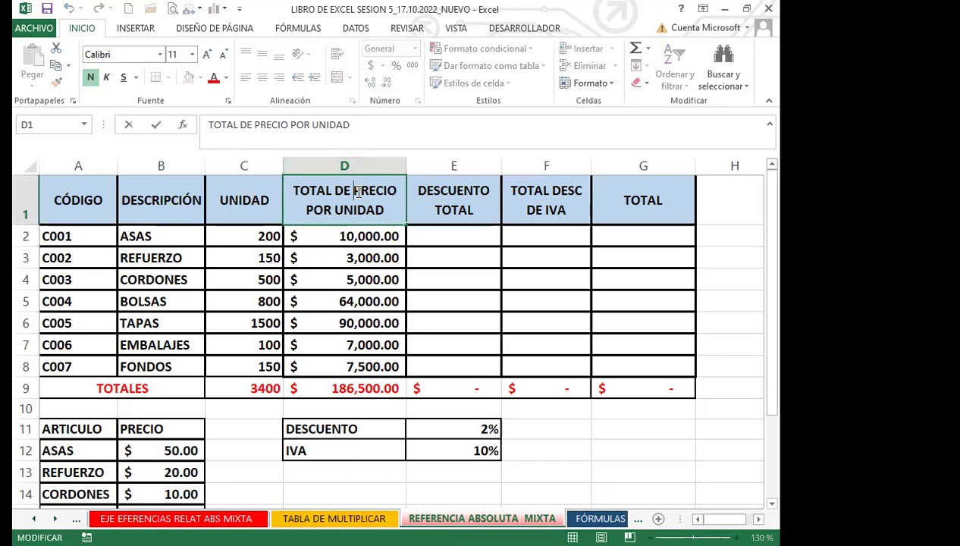
text(IDAD )
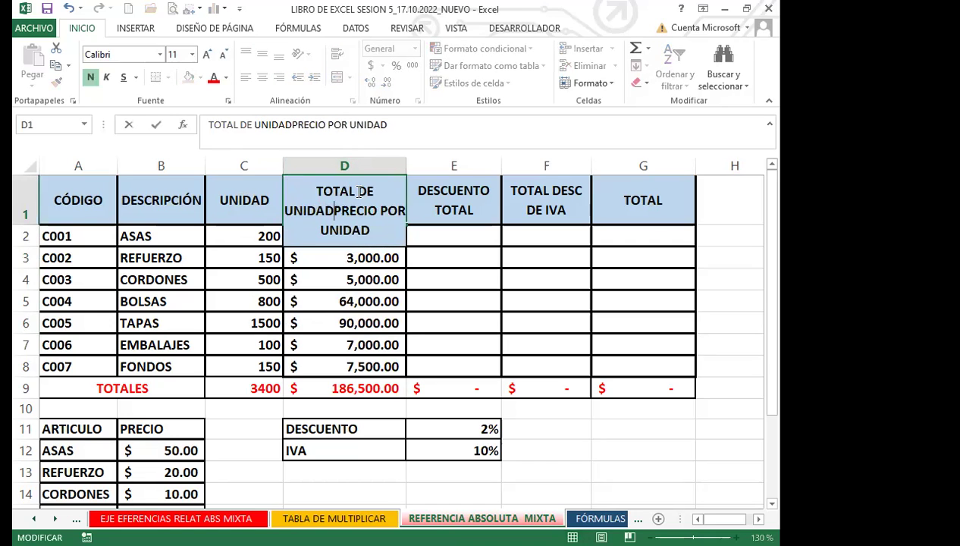
text(´PTR)
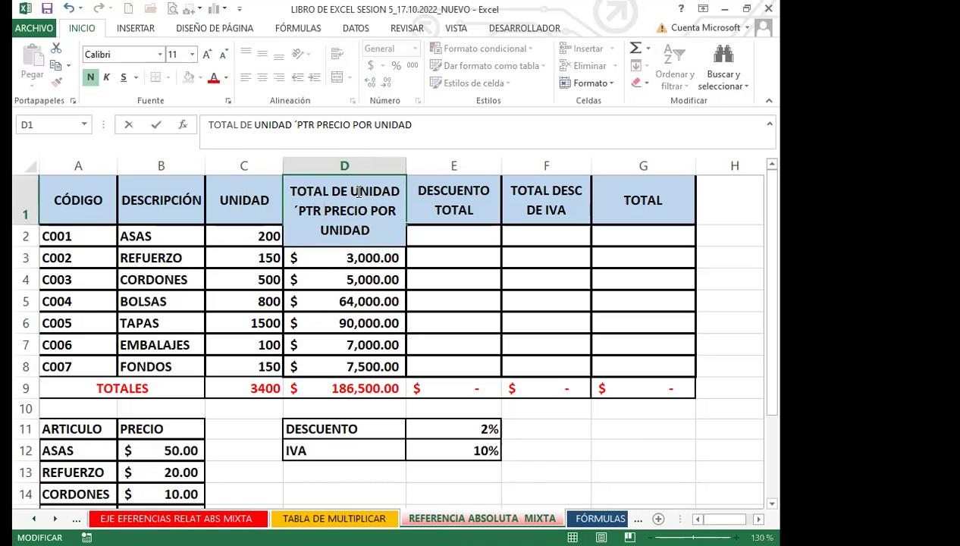
key(BackSpace)
key(BackSpace)
key(BackSpace)
key(BackSpace)
text(POR )
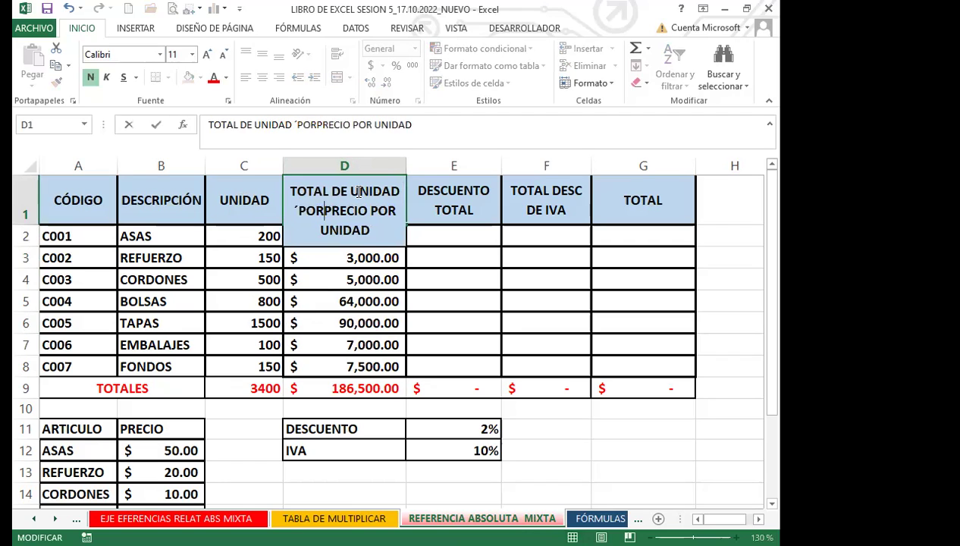
text(PRE)
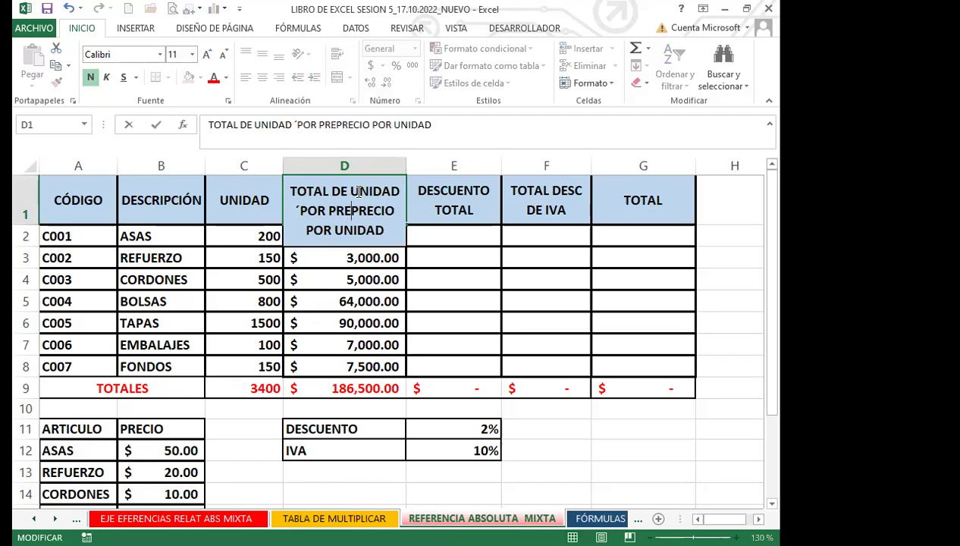
text(CIO)
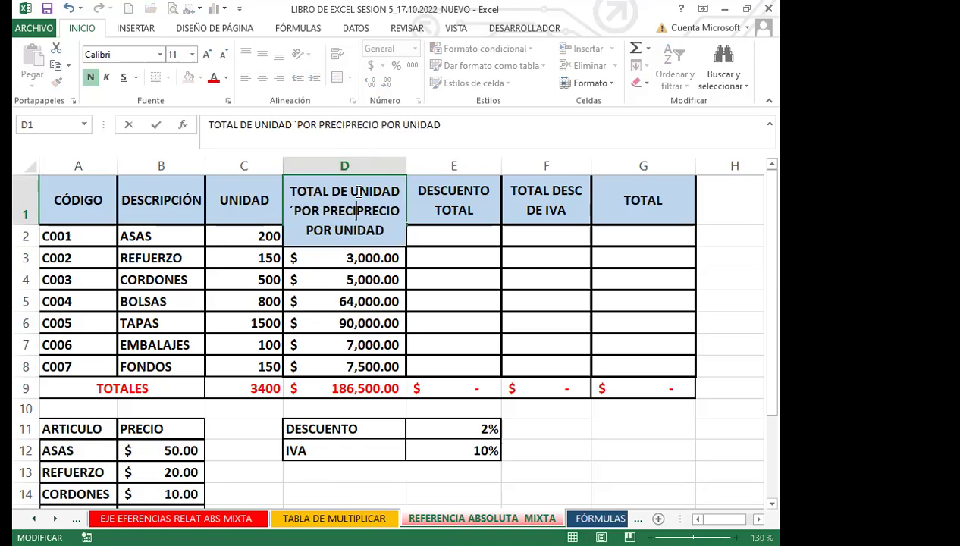
key(Delete)
key(Delete)
key(Delete)
key(Delete)
key(Delete)
key(Delete)
key(Delete)
key(Delete)
key(Delete)
key(Delete)
key(Delete)
key(Delete)
key(Delete)
key(Delete)
key(Delete)
key(Delete)
key(Delete)
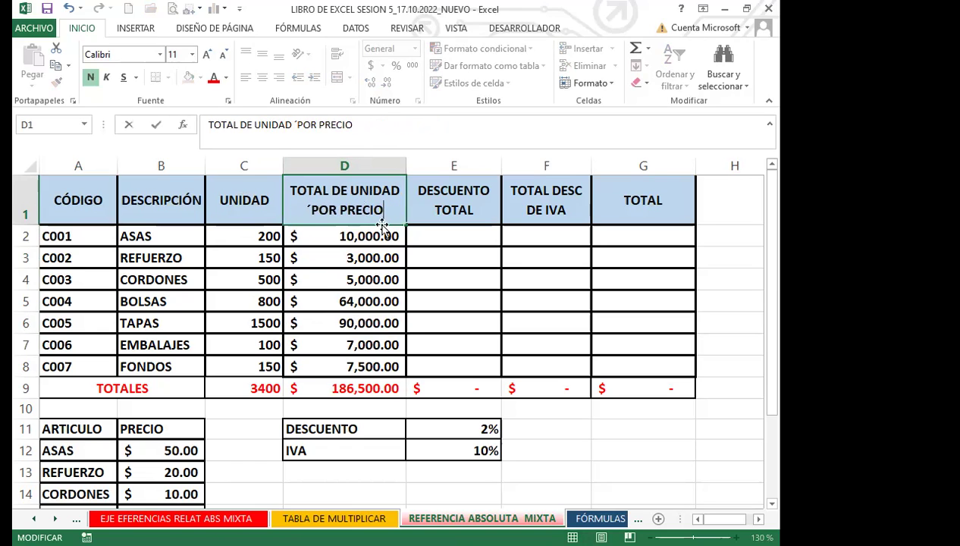
click(312, 208)
key(BackSpace)
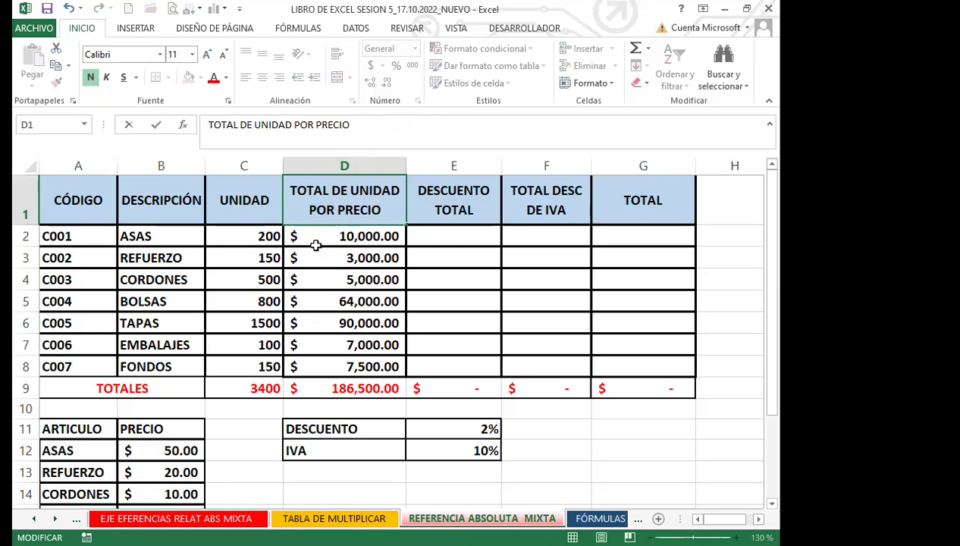
key(Return)
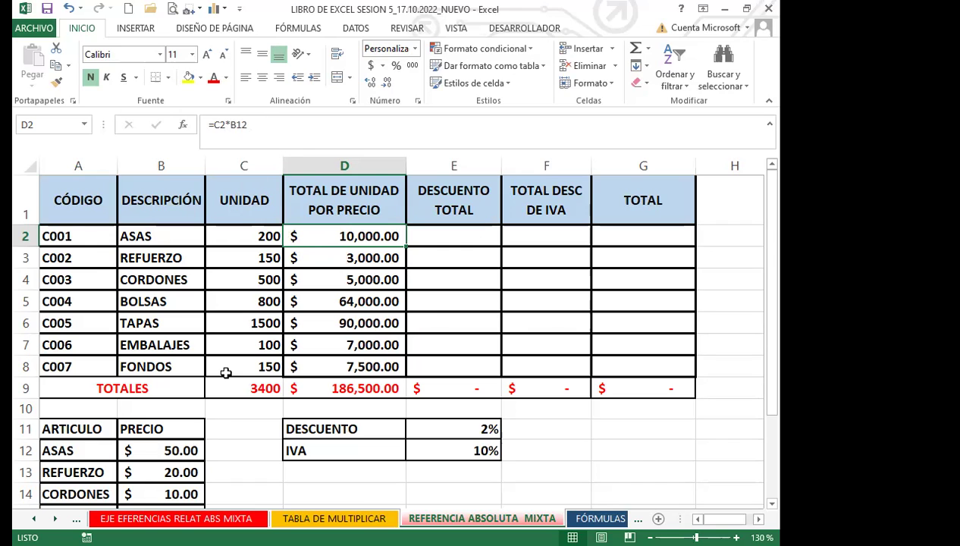
Fill the D2 formula down through D8 again and reselect D2
drag(406, 247, 405, 367)
click(326, 233)
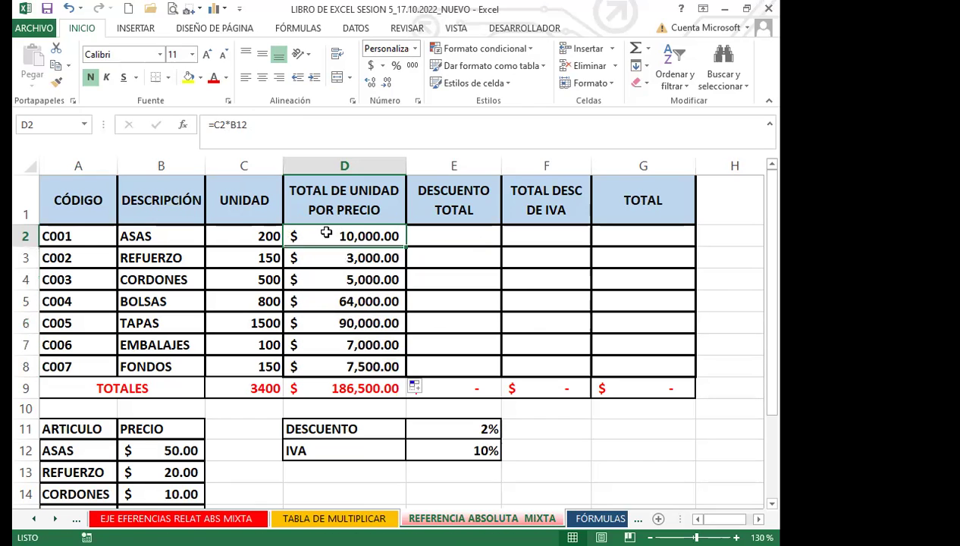
Try 400 units for ASAS in C2, undo the change, and reselect D2
click(258, 239)
text(400)
key(Return)
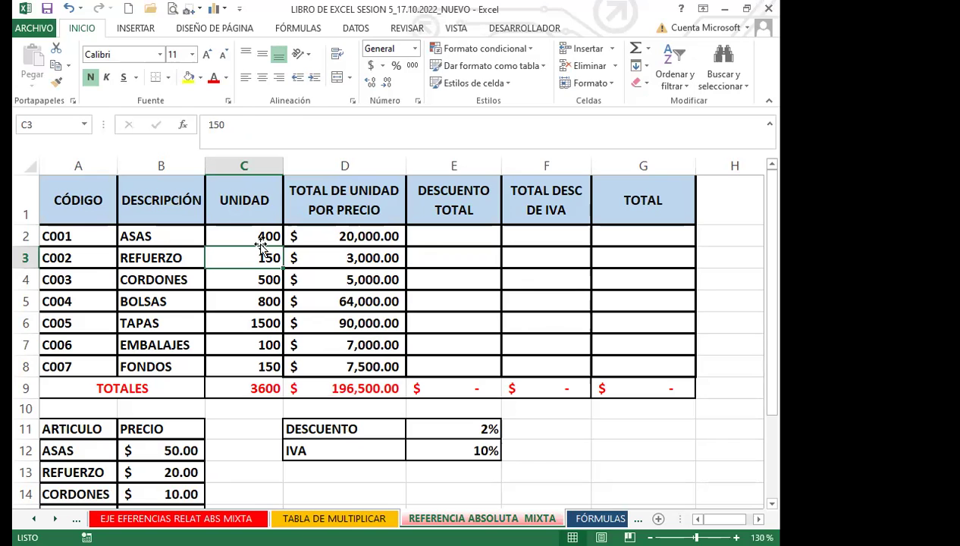
key(ctrl+z)
click(335, 236)
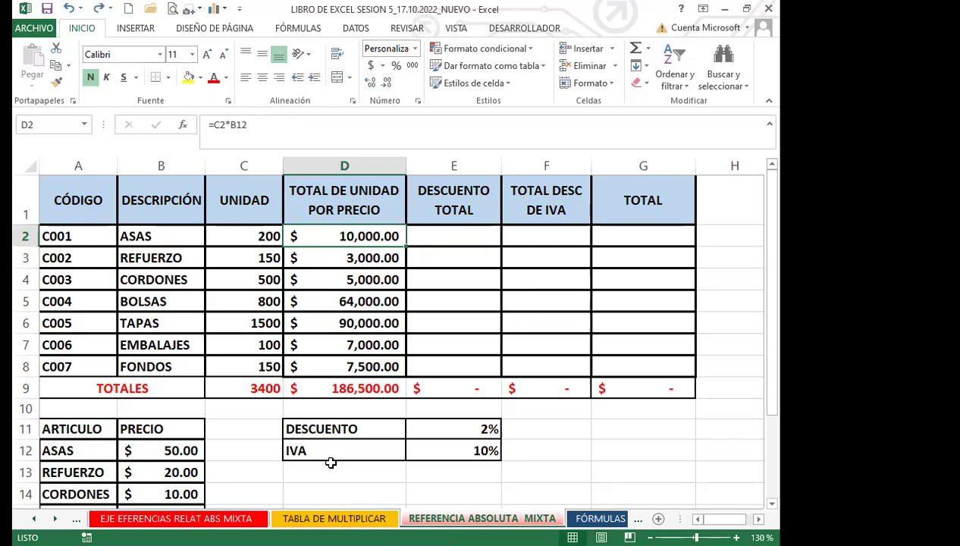
click(371, 238)
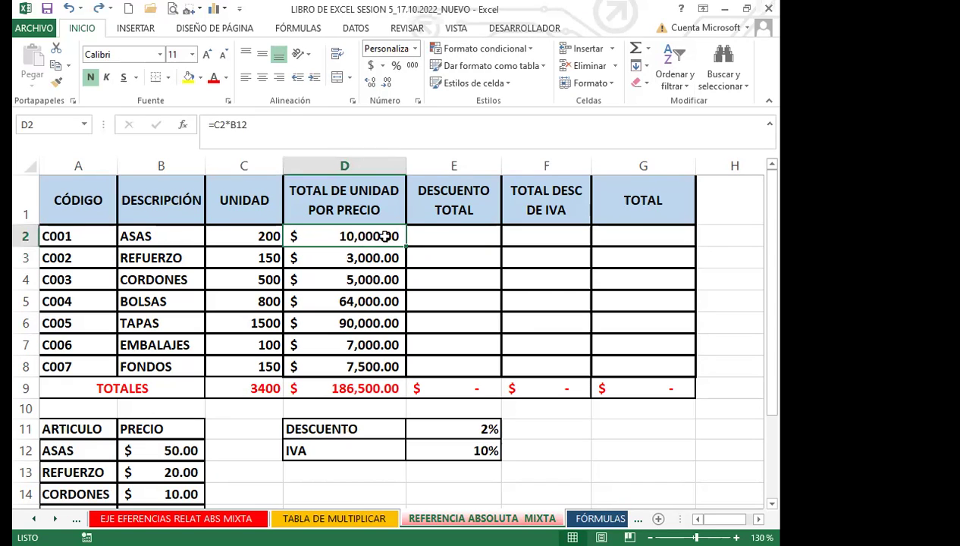
Enter =D2*$E$11 in E2 to calculate the total discount, and fill the formula down to E8
click(447, 237)
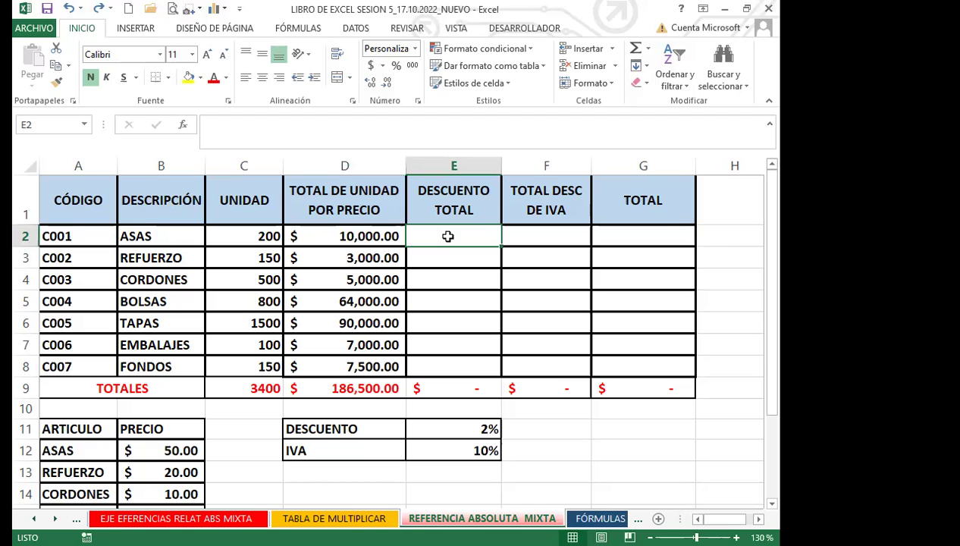
text(=)
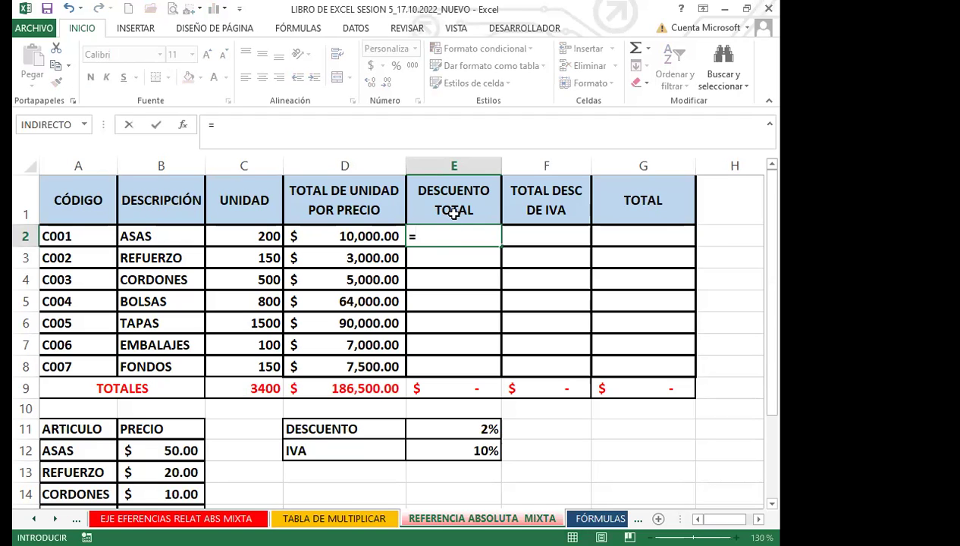
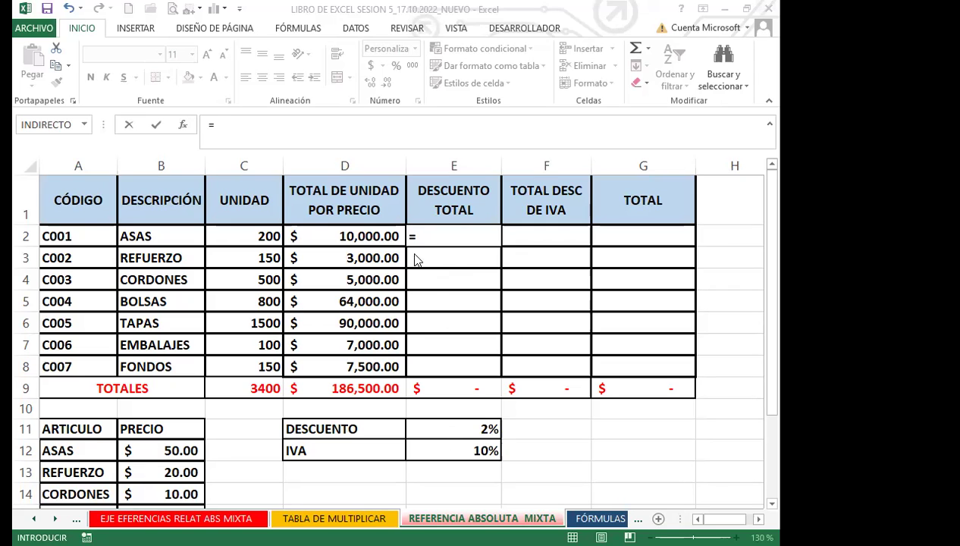
click(364, 237)
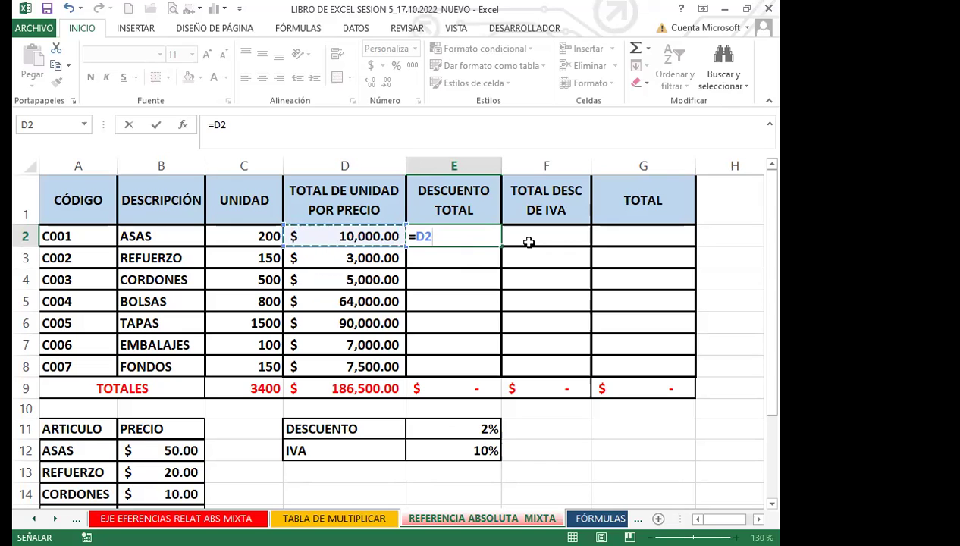
text(*)
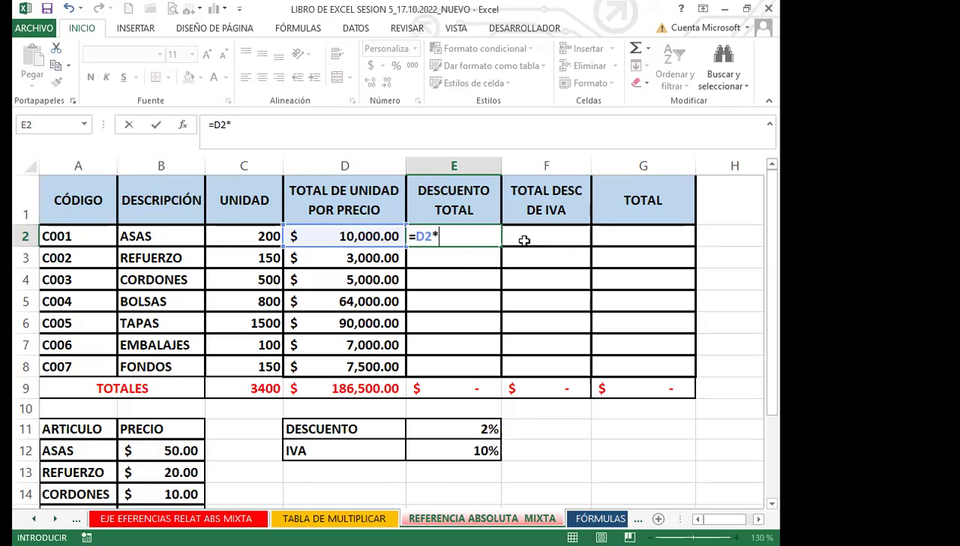
click(449, 429)
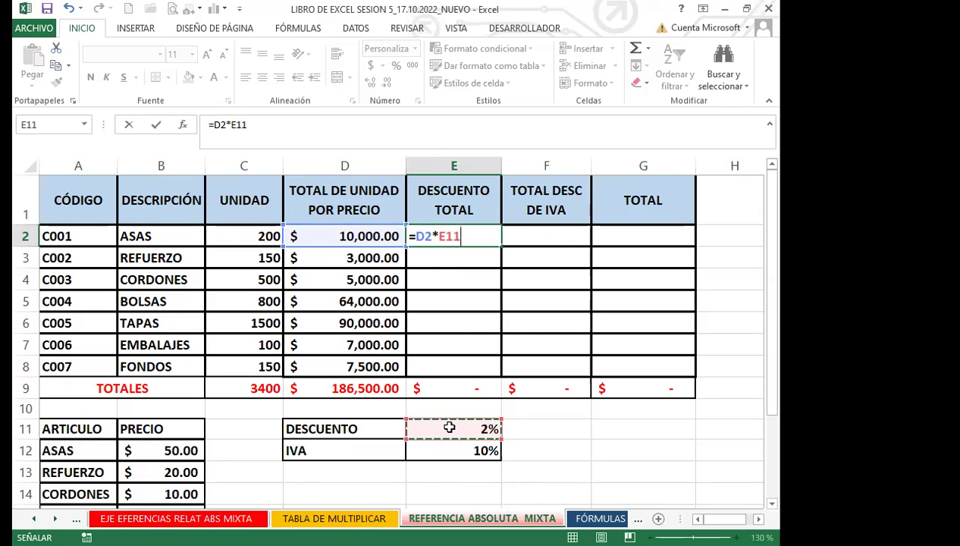
key(F4)
key(Return)
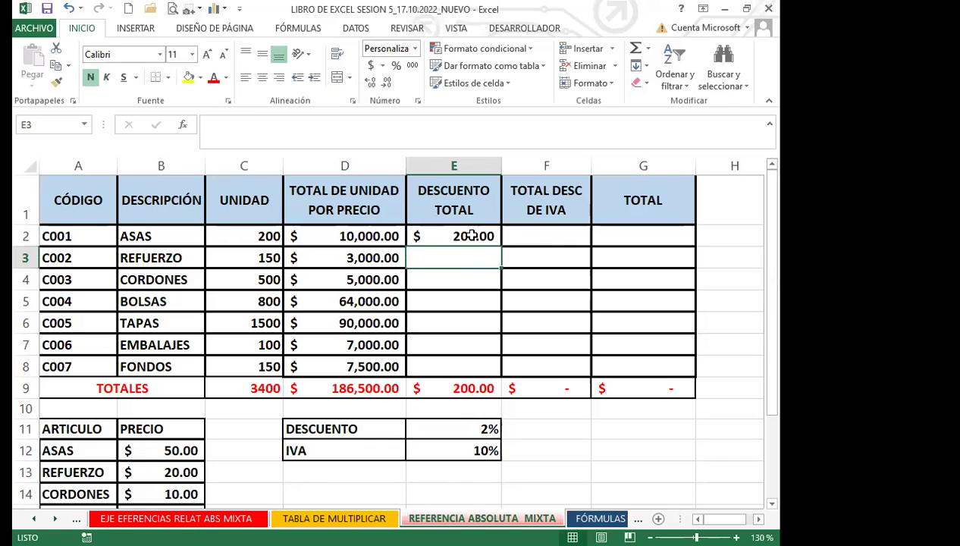
click(467, 236)
drag(500, 246, 491, 369)
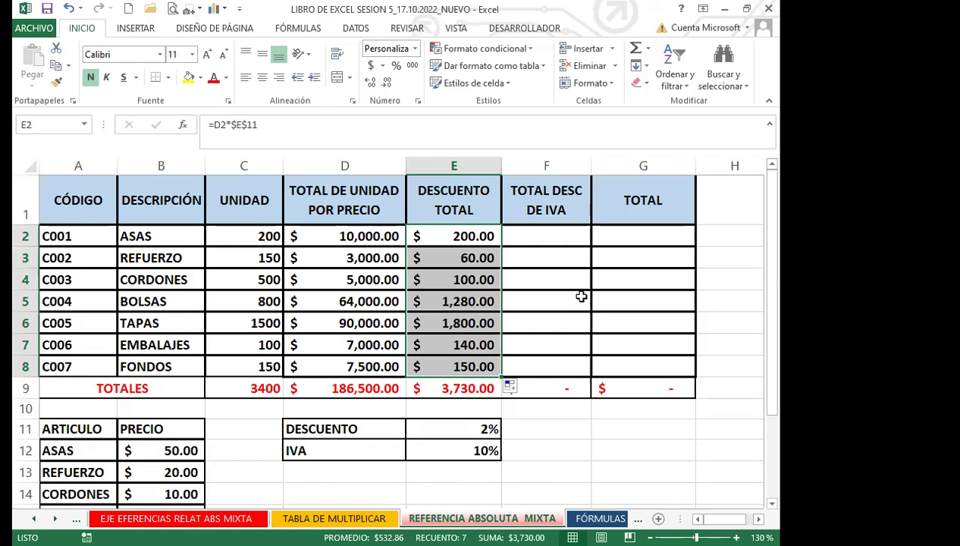
Enter =D2*E$12 in F2 to calculate the IVA with a mixed reference, and fill the formula down to F8
click(558, 232)
text(=)
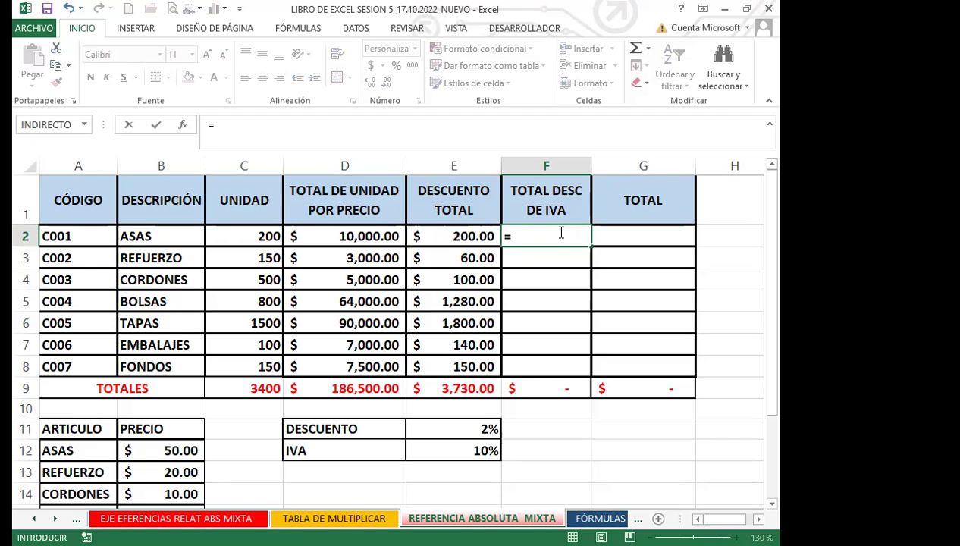
click(369, 236)
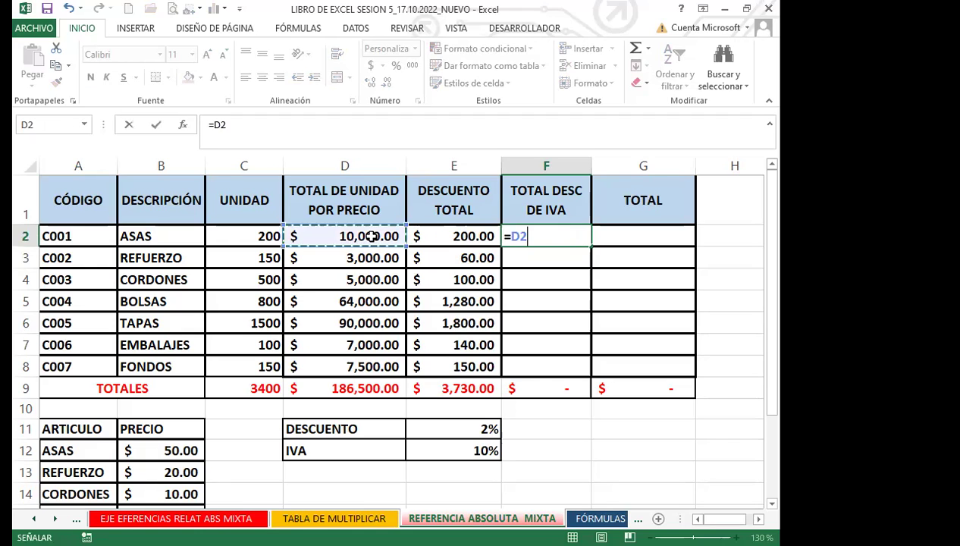
text(*)
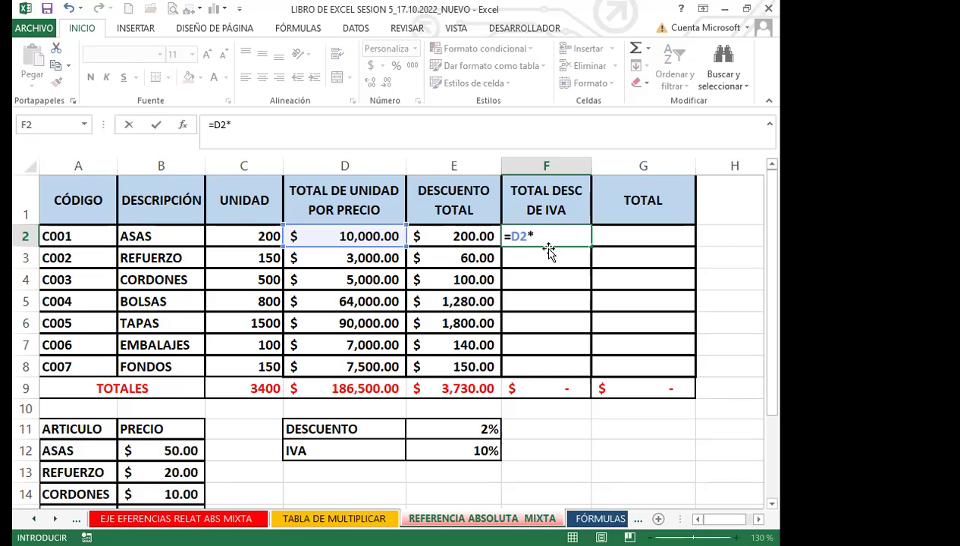
click(478, 451)
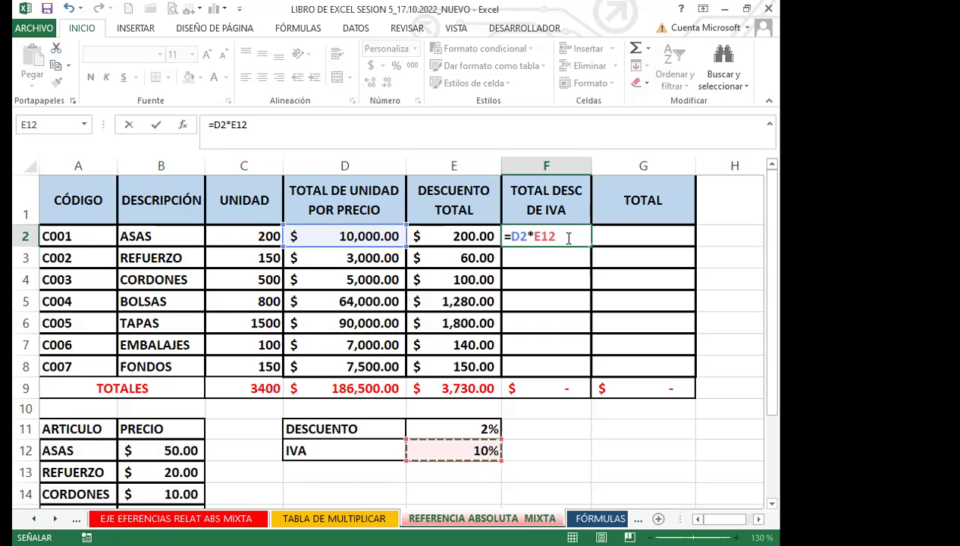
key(F4)
key(F4)
key(Return)
click(580, 241)
drag(590, 246, 590, 375)
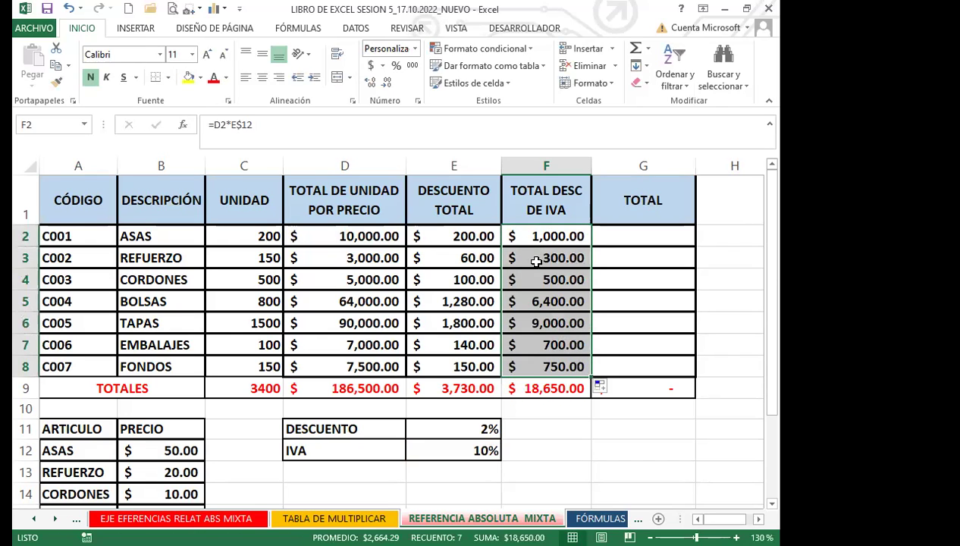
Enter =D2-E2+F2 in G2 to subtract the discount and add the IVA, and fill the formula down to G8
click(632, 239)
text(=)
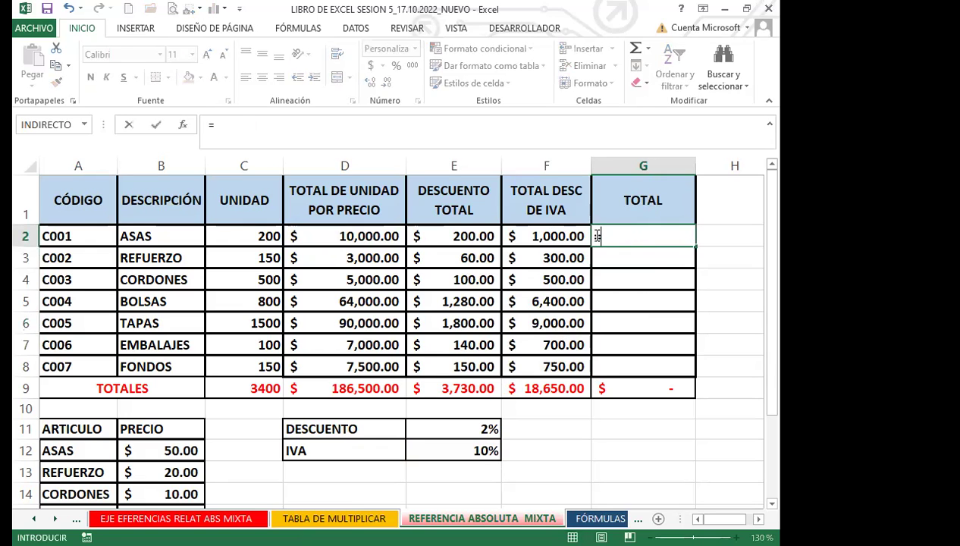
click(365, 238)
text(+)
click(453, 238)
text(+)
click(553, 235)
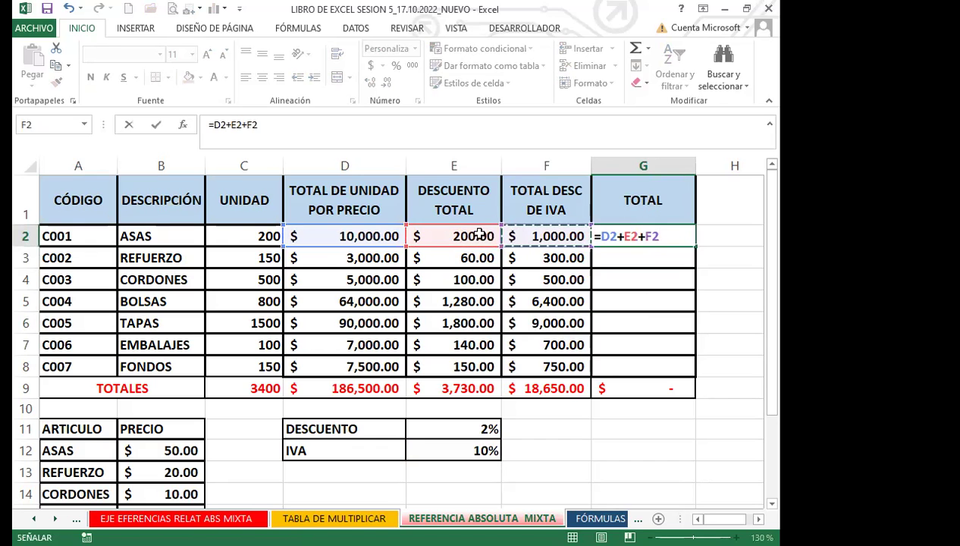
click(622, 237)
key(BackSpace)
text(-)
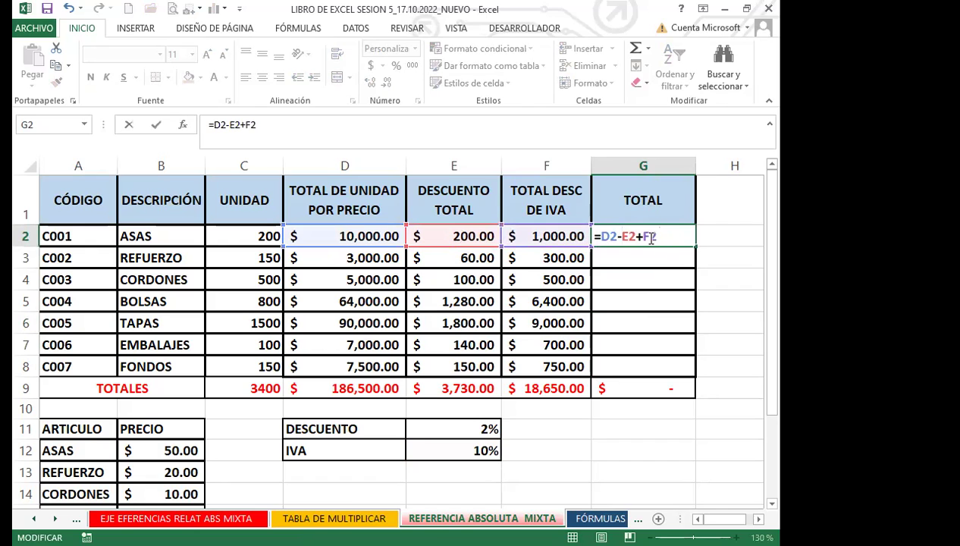
key(Return)
drag(694, 247, 677, 371)
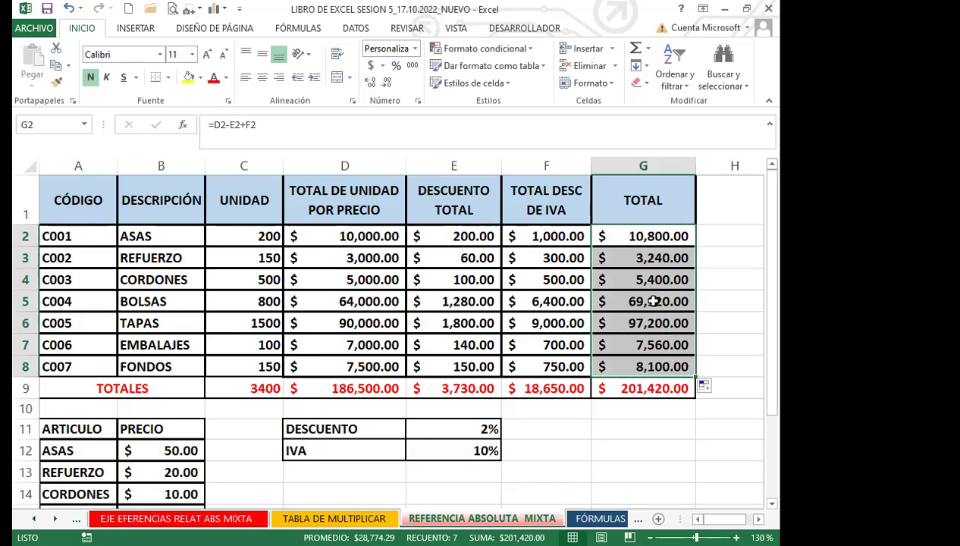
Review the formulas in D2, E2 and F2 against the price, discount and IVA tables below
scroll(185, 383, down, 2)
scroll(277, 375, up, 2)
click(340, 235)
click(429, 236)
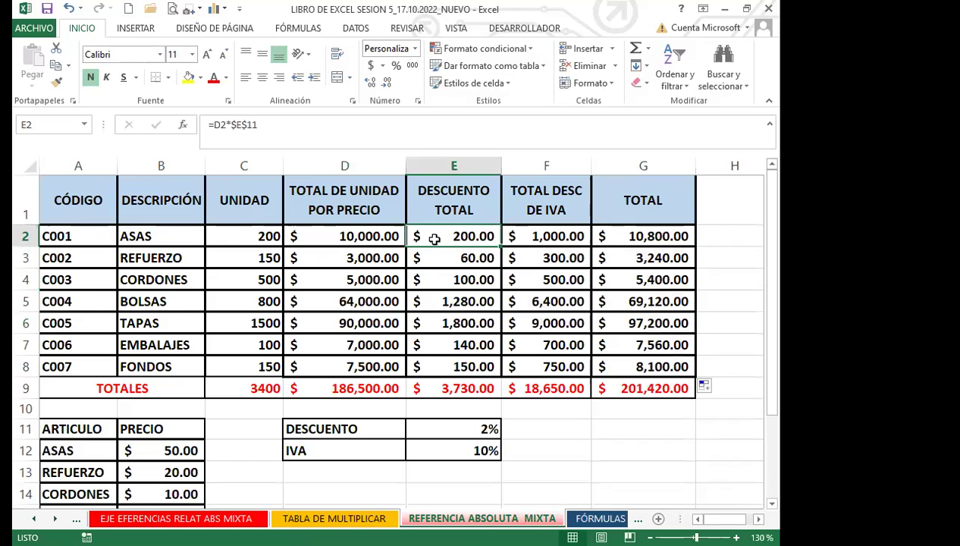
click(378, 236)
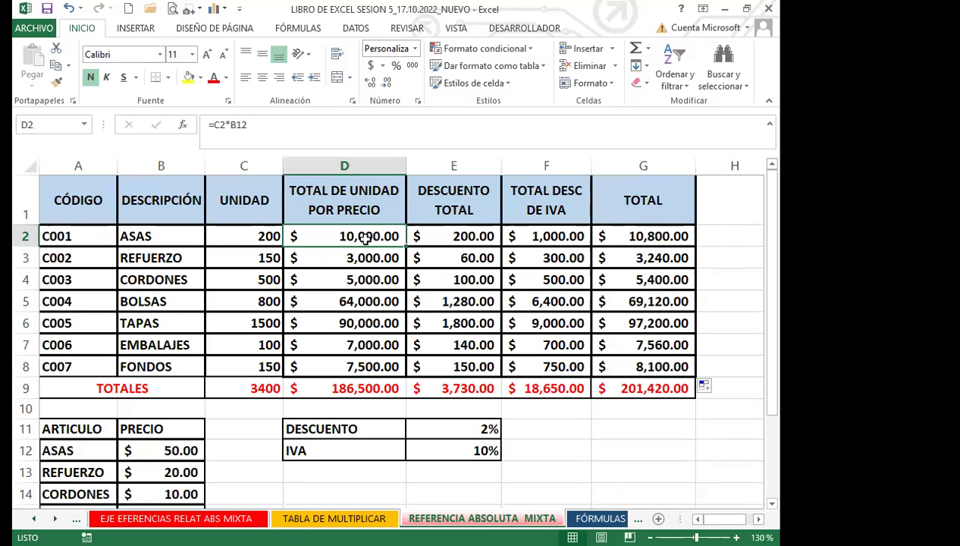
click(558, 243)
scroll(563, 410, down, 3)
scroll(563, 410, up, 3)
scroll(561, 403, down, 2)
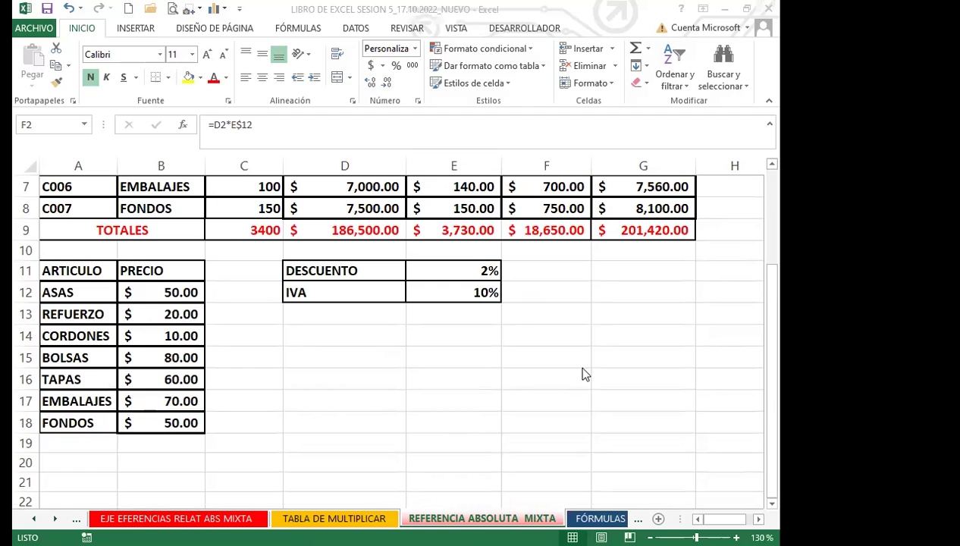
scroll(565, 345, up, 3)
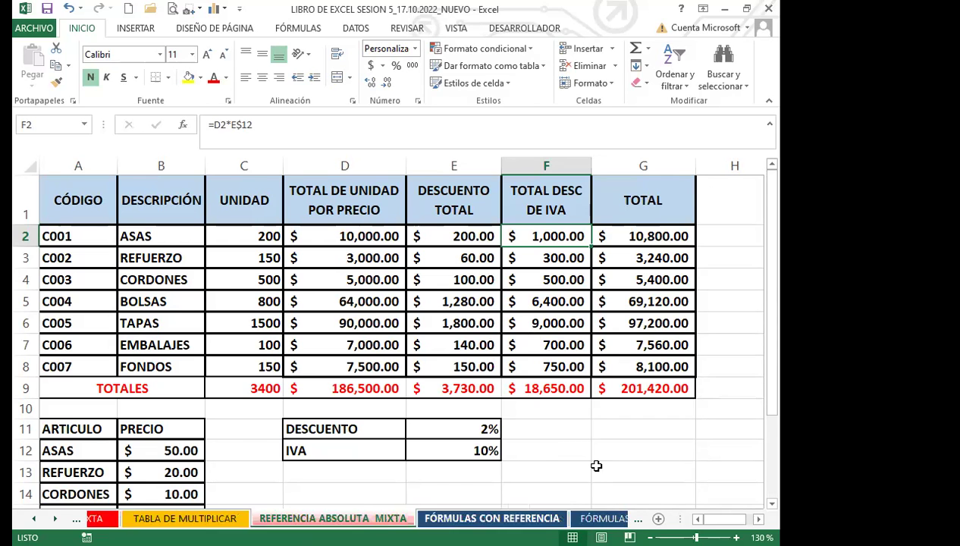
Go to the FÓRMULAS CON REFERENCIA sheet and examine its exercise tables and list of formulas
key(ctrl+Page_Down)
scroll(335, 369, up, 3)
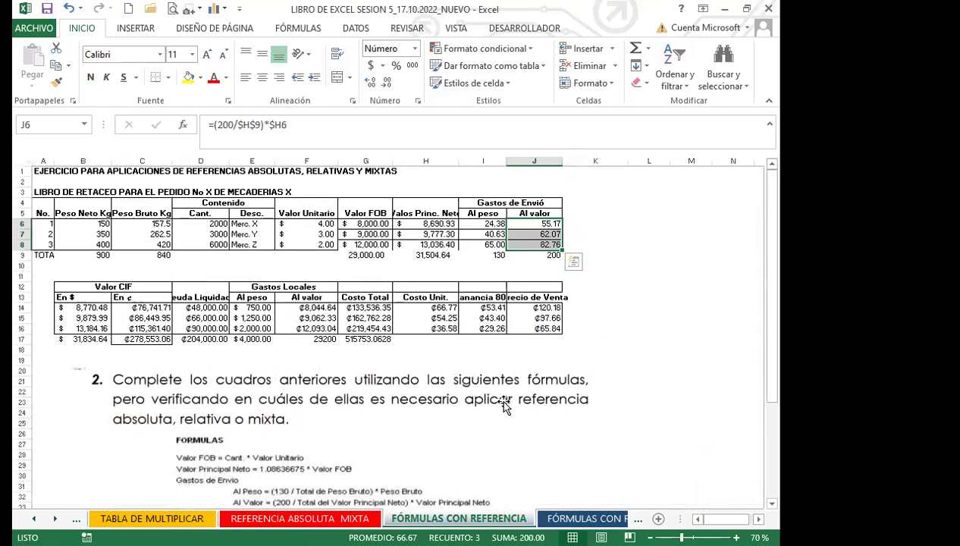
click(480, 435)
click(629, 318)
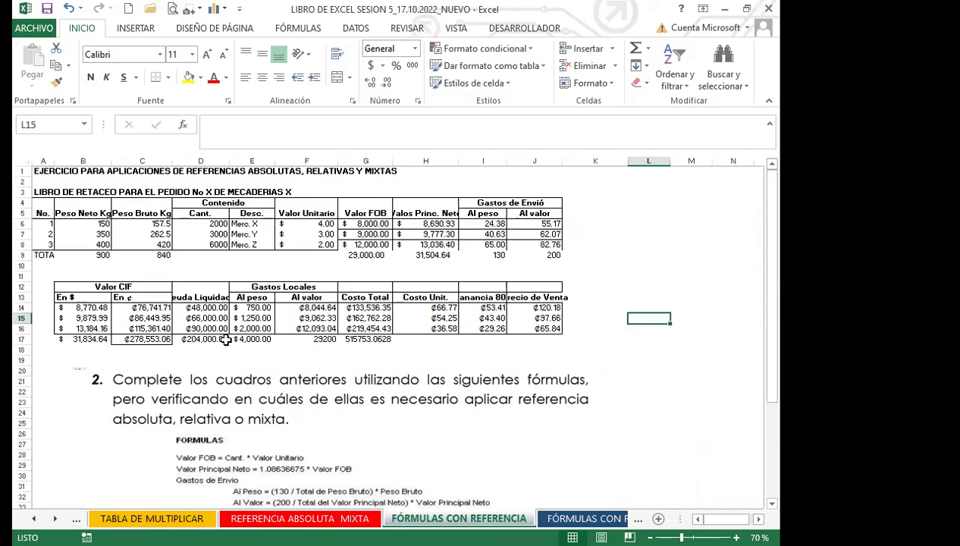
scroll(225, 371, down, 4)
scroll(448, 396, down, 1)
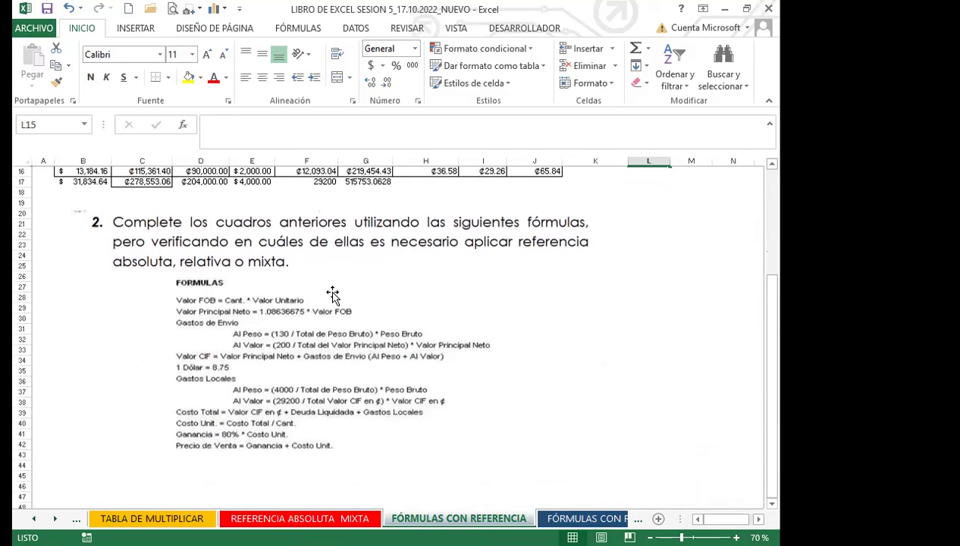
scroll(611, 364, up, 3)
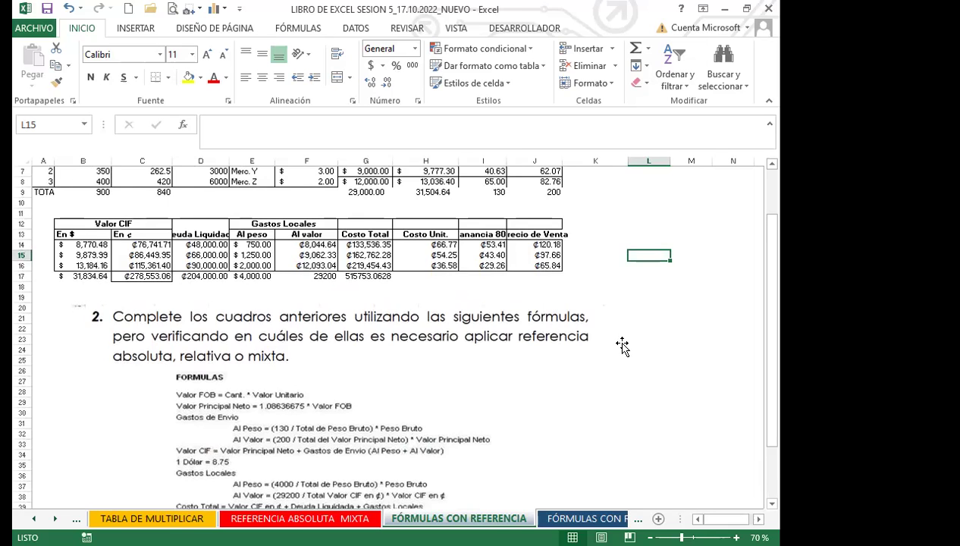
scroll(622, 345, up, 2)
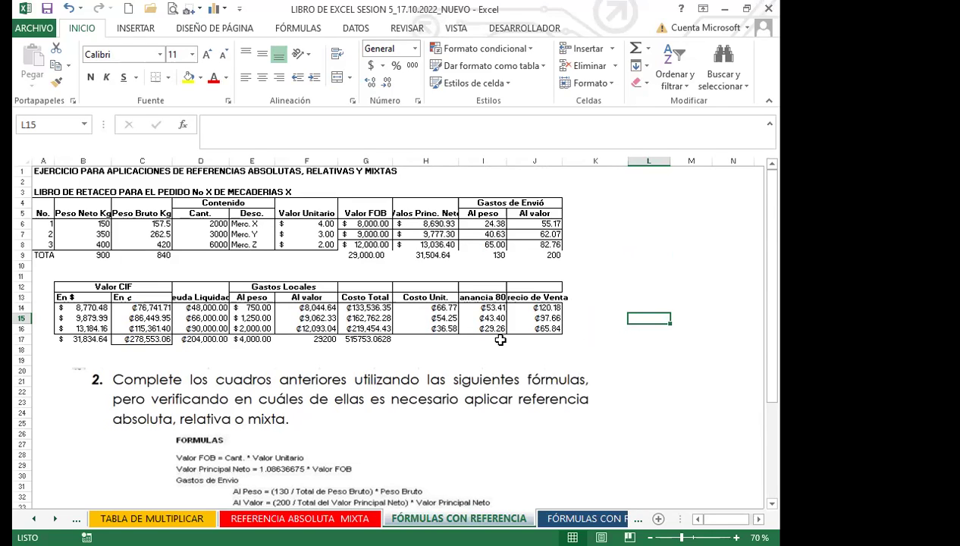
Switch to the FÓRMULAS CON REFERENCIA (2) sheet and inspect the formulas in I6 and H6
key(ctrl+Page_Up)
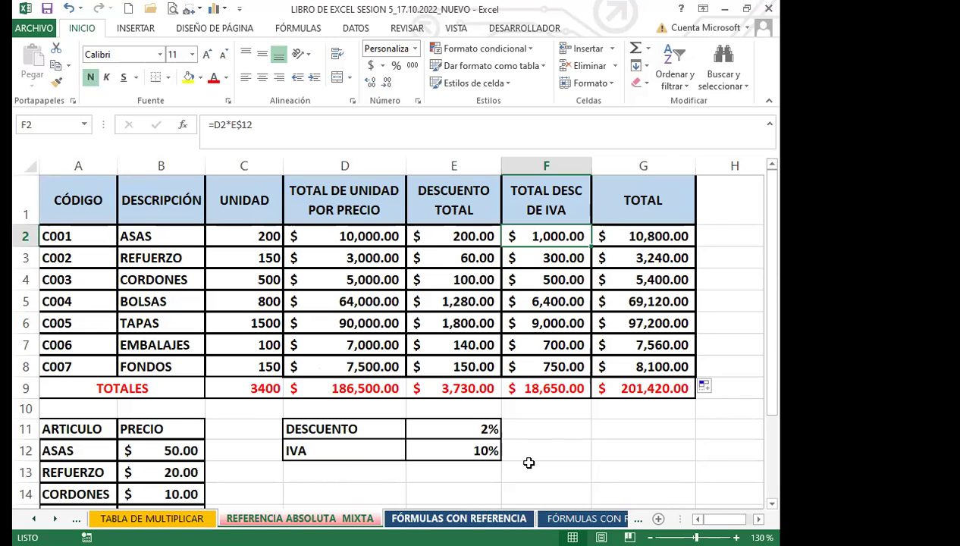
key(ctrl+Page_Down)
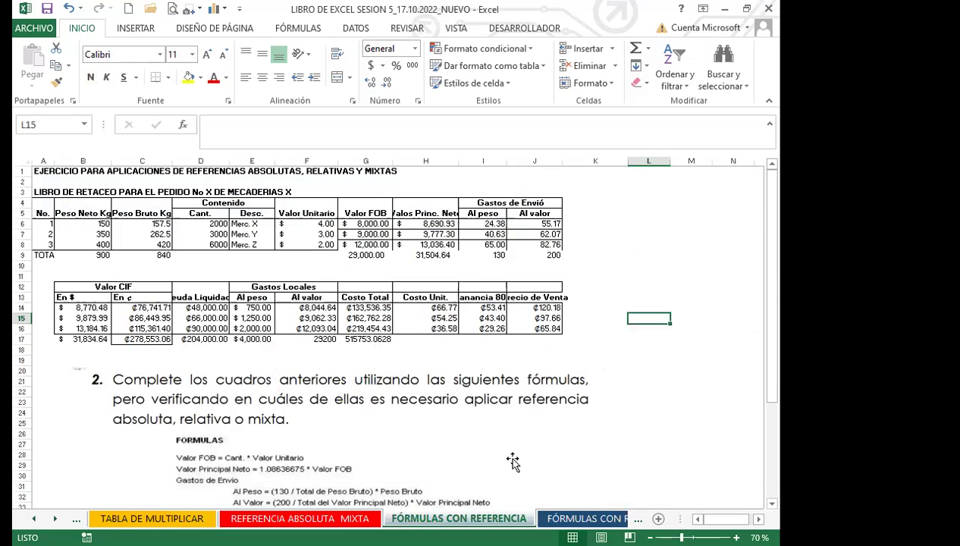
key(ctrl+Page_Down)
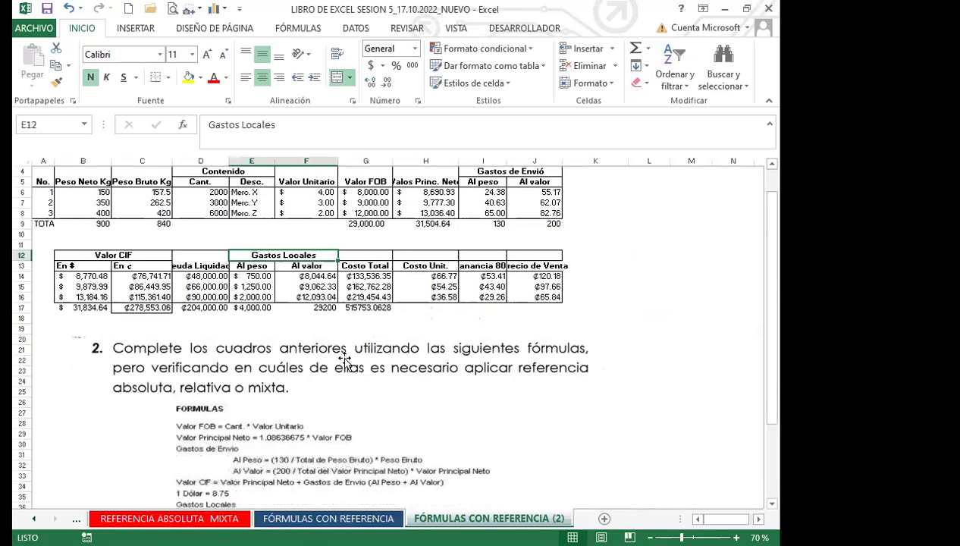
click(463, 194)
click(407, 194)
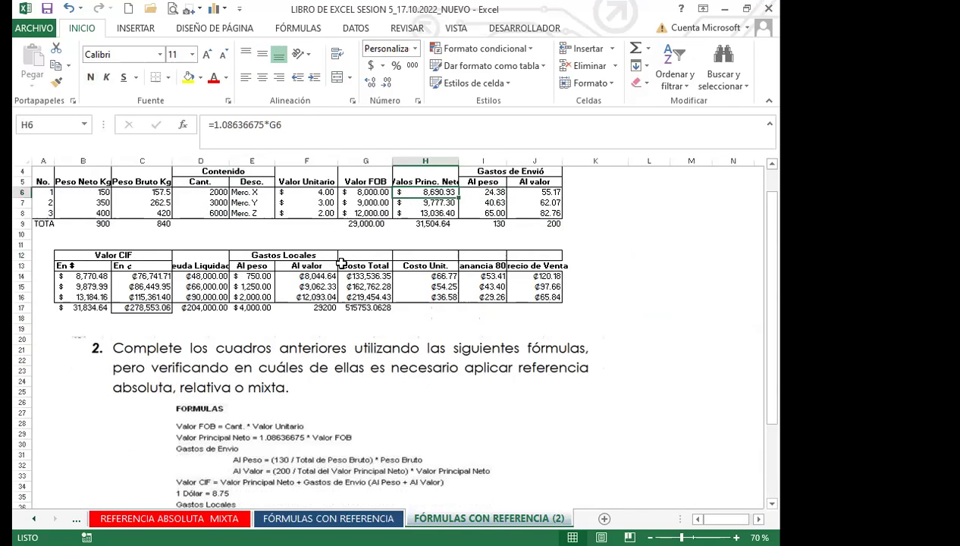
click(491, 411)
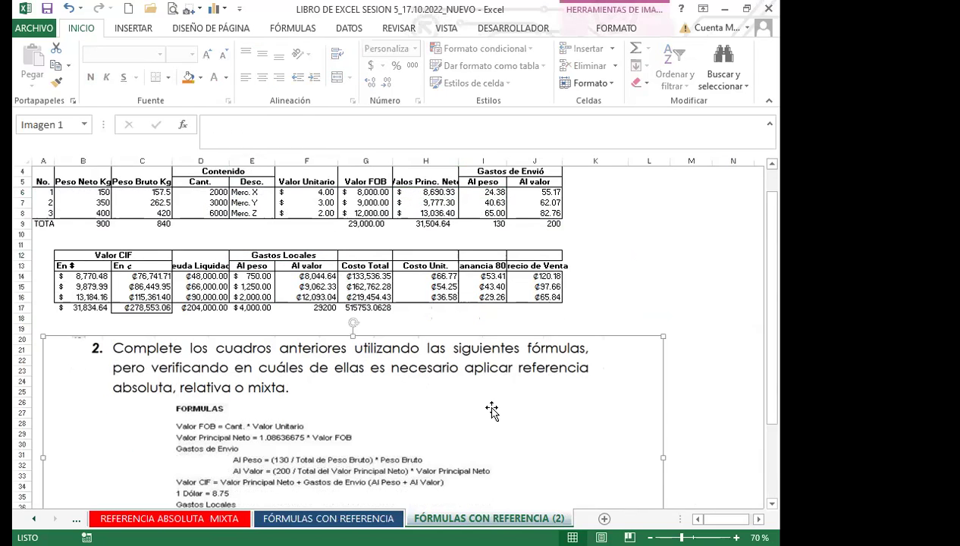
click(648, 285)
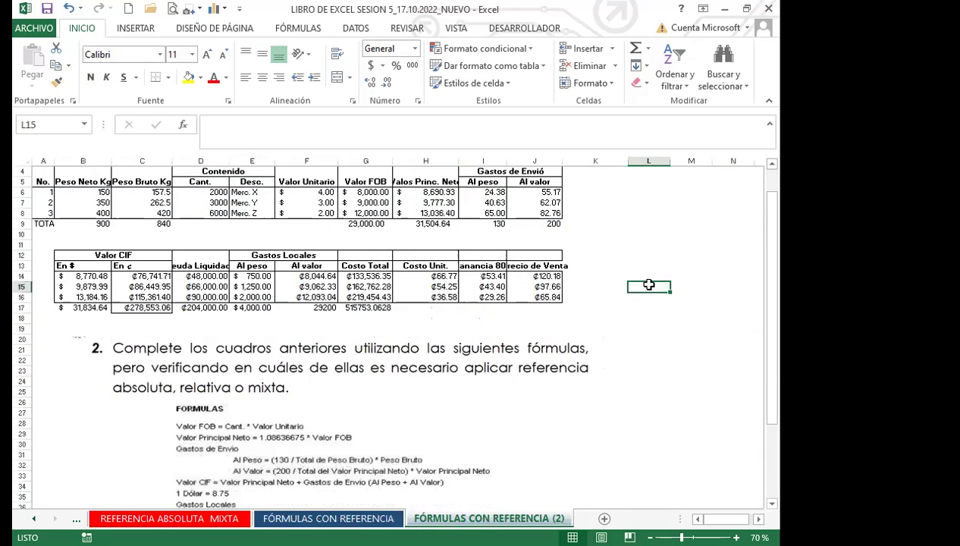